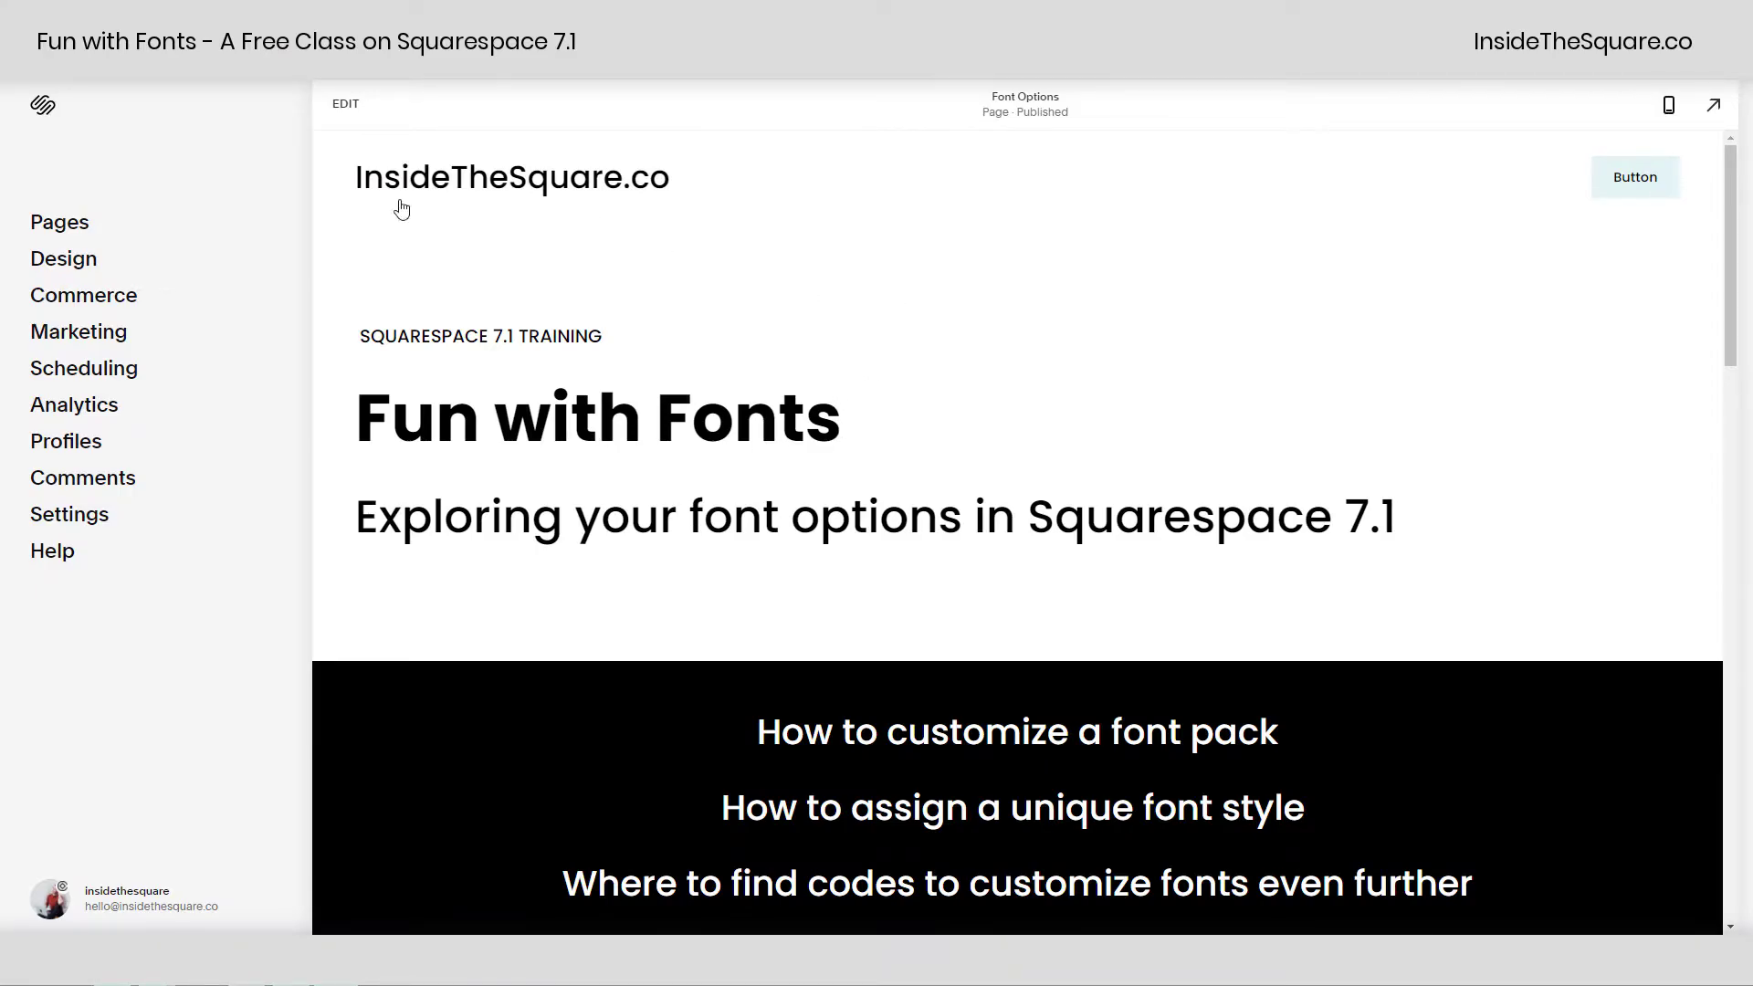
Open the Site Styles Fonts panel to review the Poppins pack and its global text styles
click(110, 257)
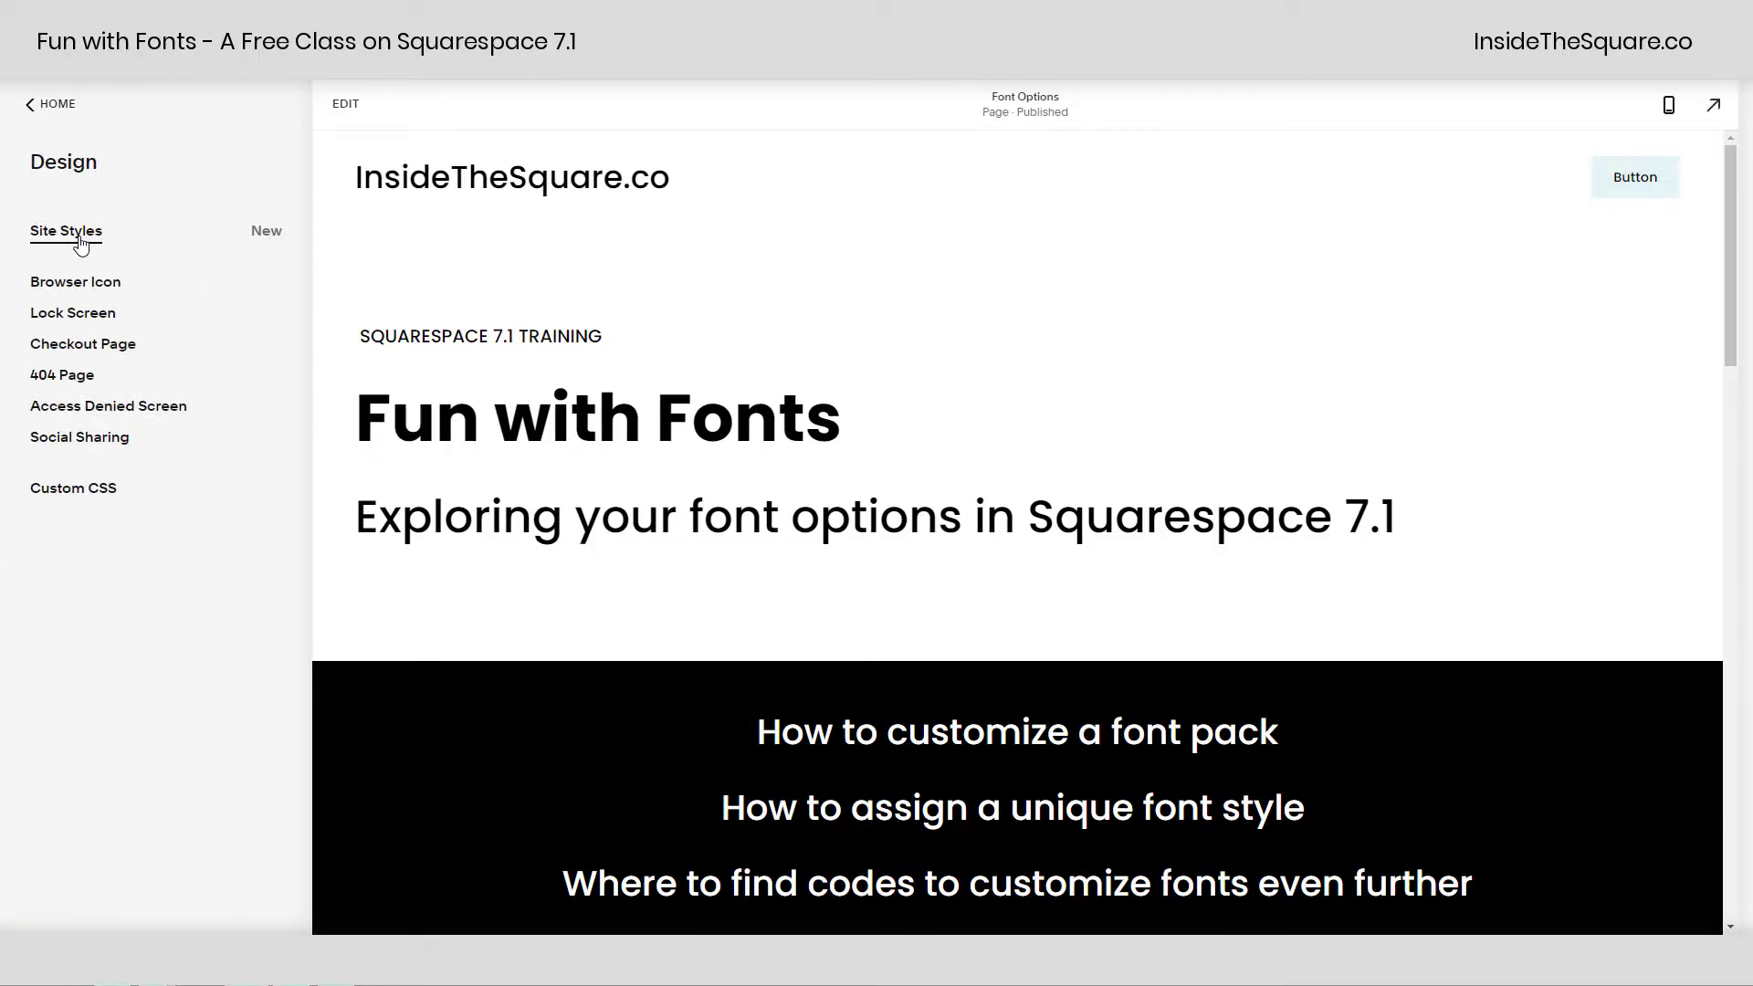
click(81, 241)
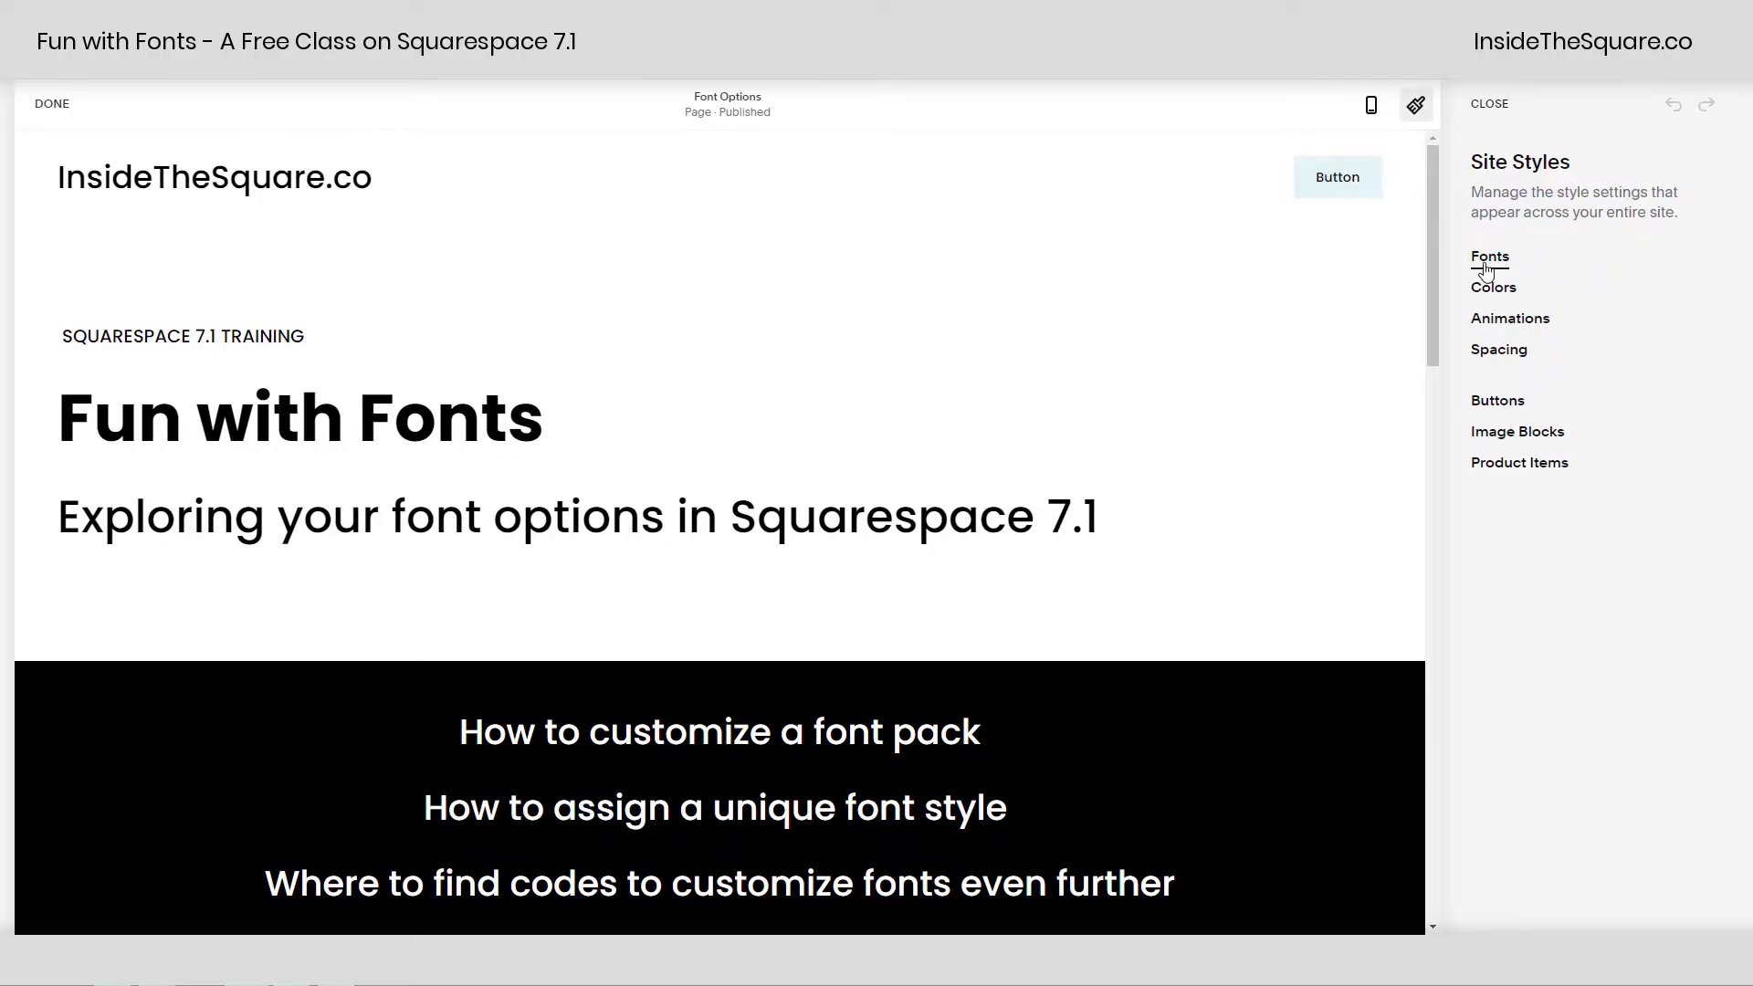
click(1485, 267)
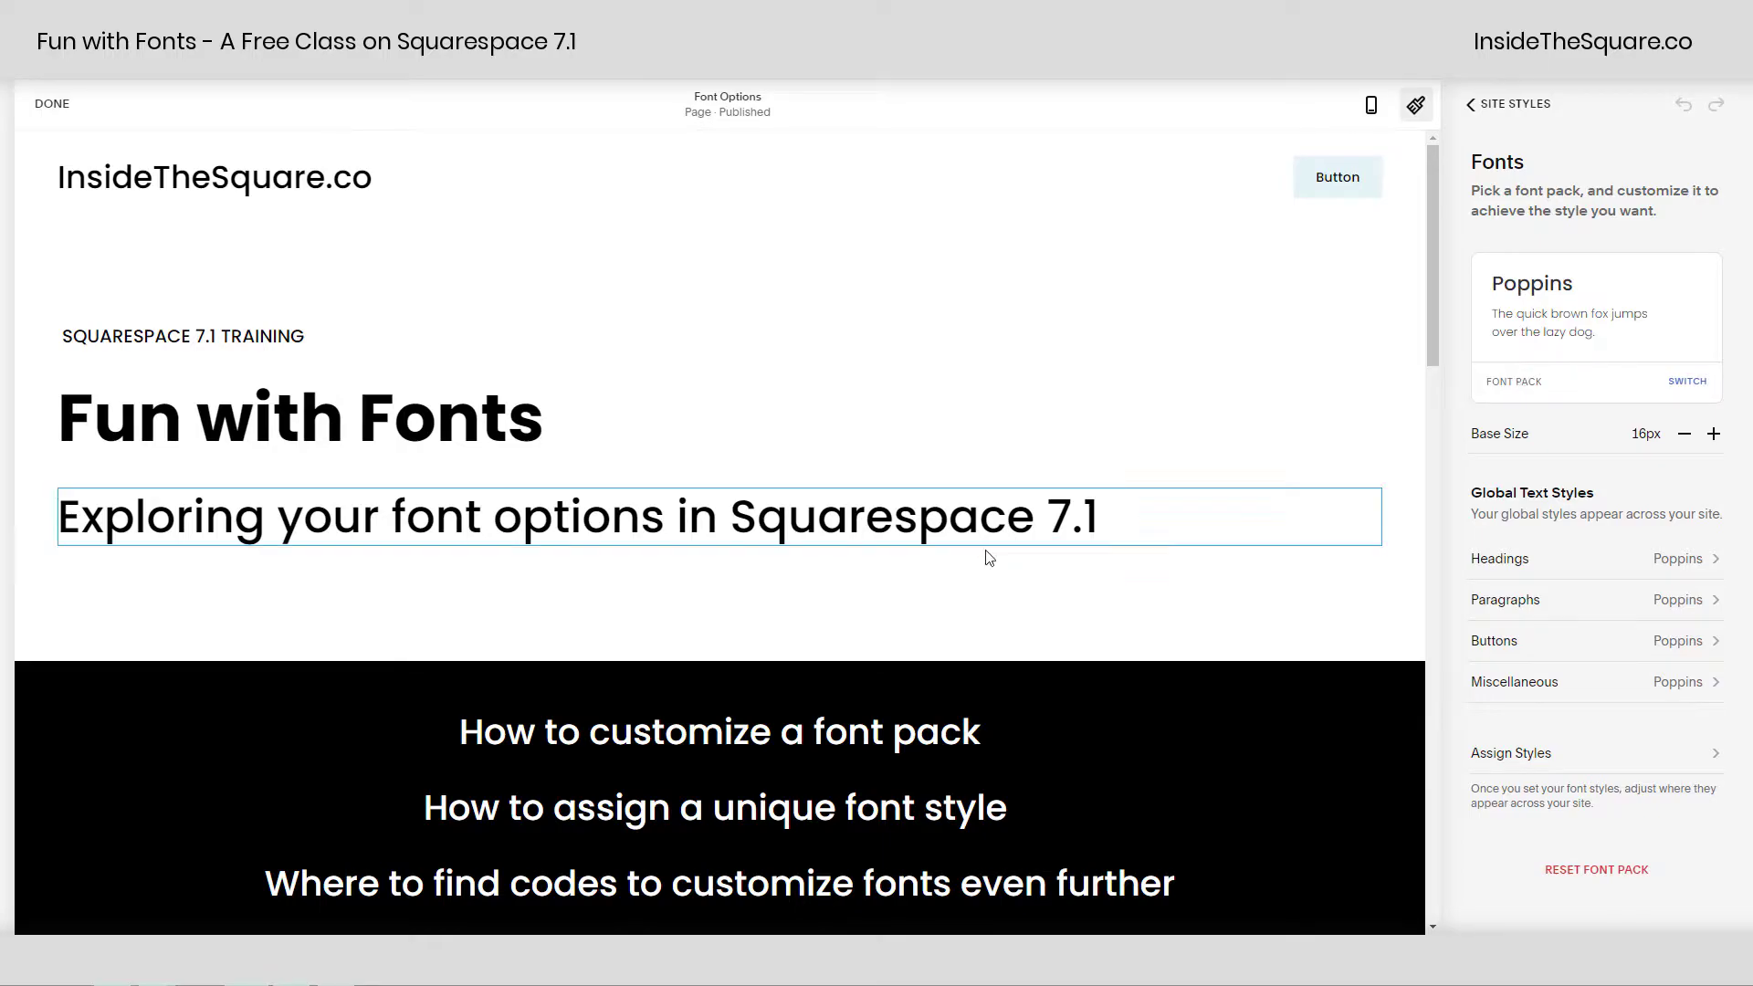
scroll(1045, 575, down, 10)
scroll(1046, 573, down, 6)
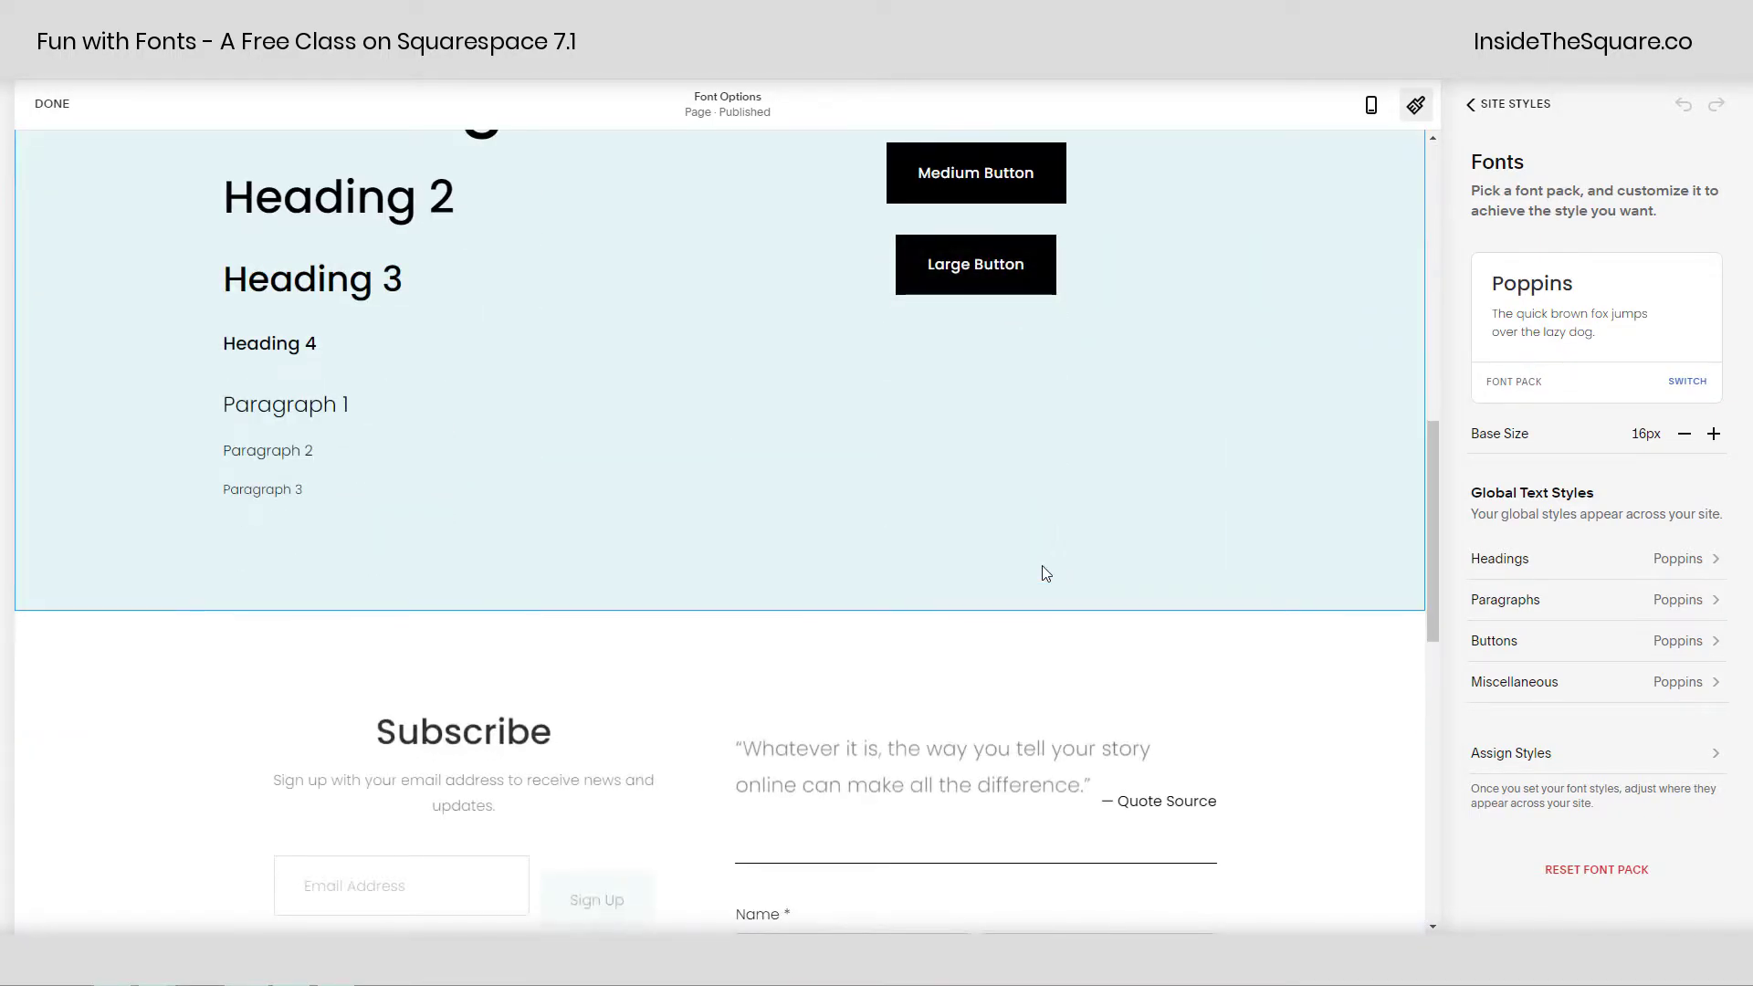
scroll(1046, 571, up, 15)
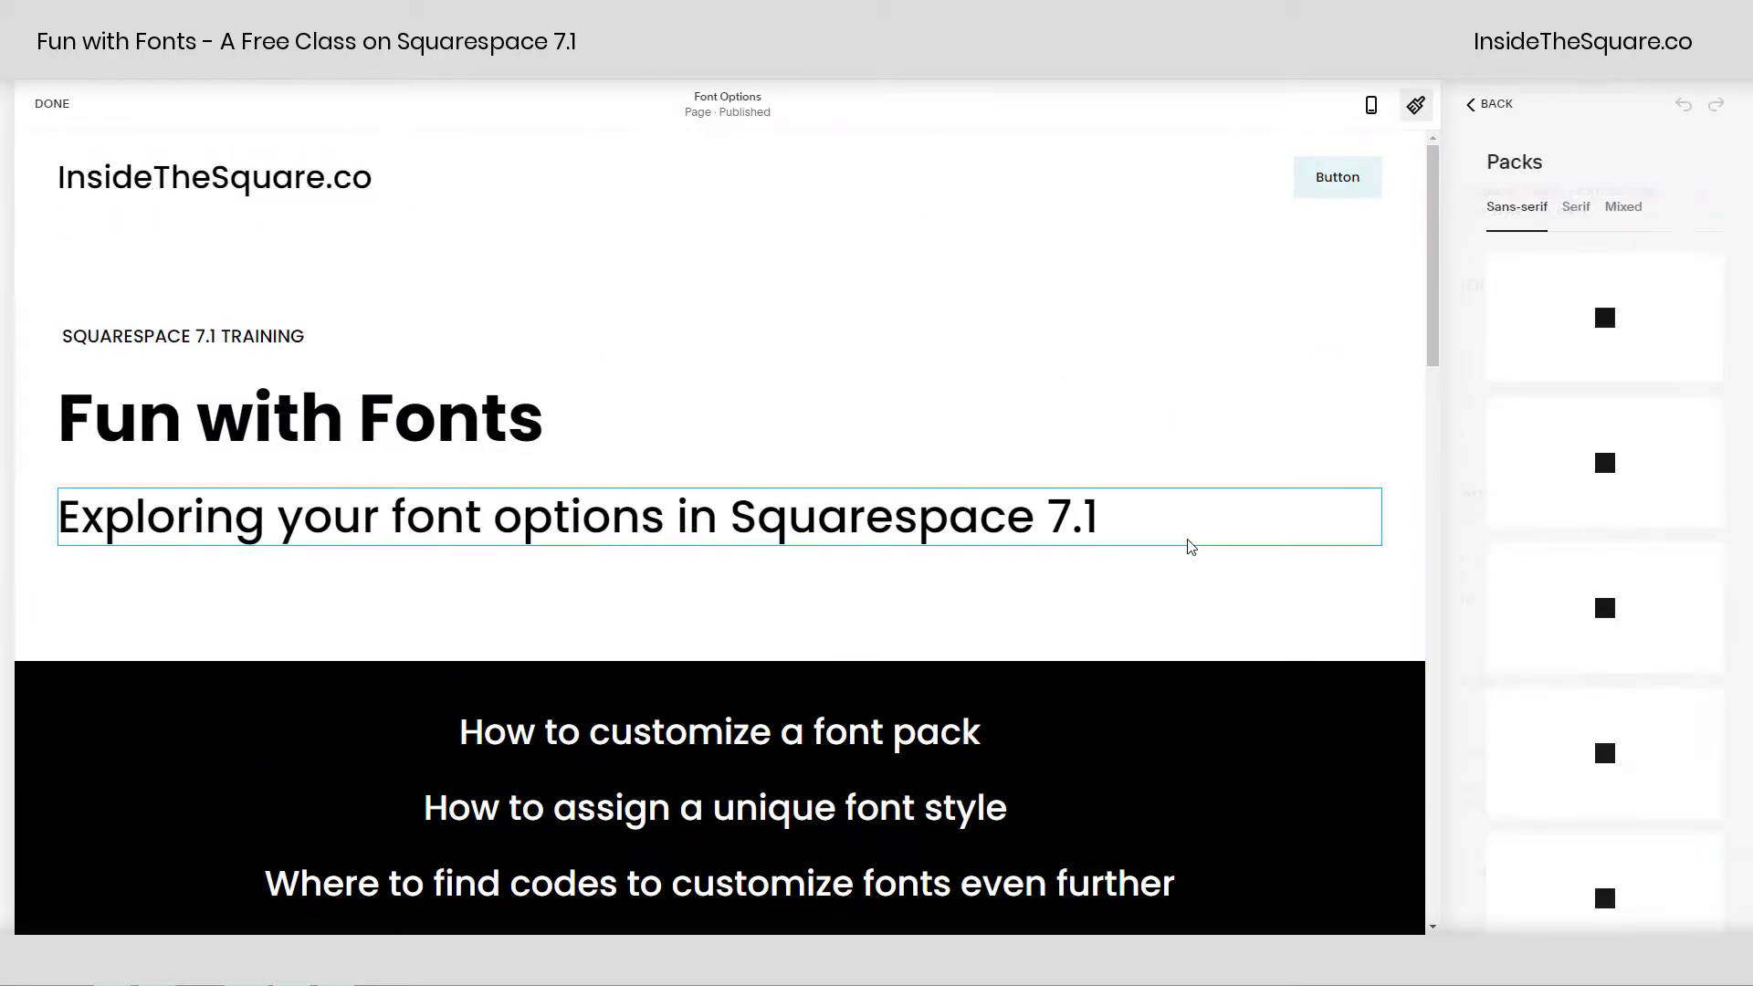
Browse the Sans-serif, Serif and Mixed font pack lists, ending on the Mixed packs
scroll(1713, 253, down, 10)
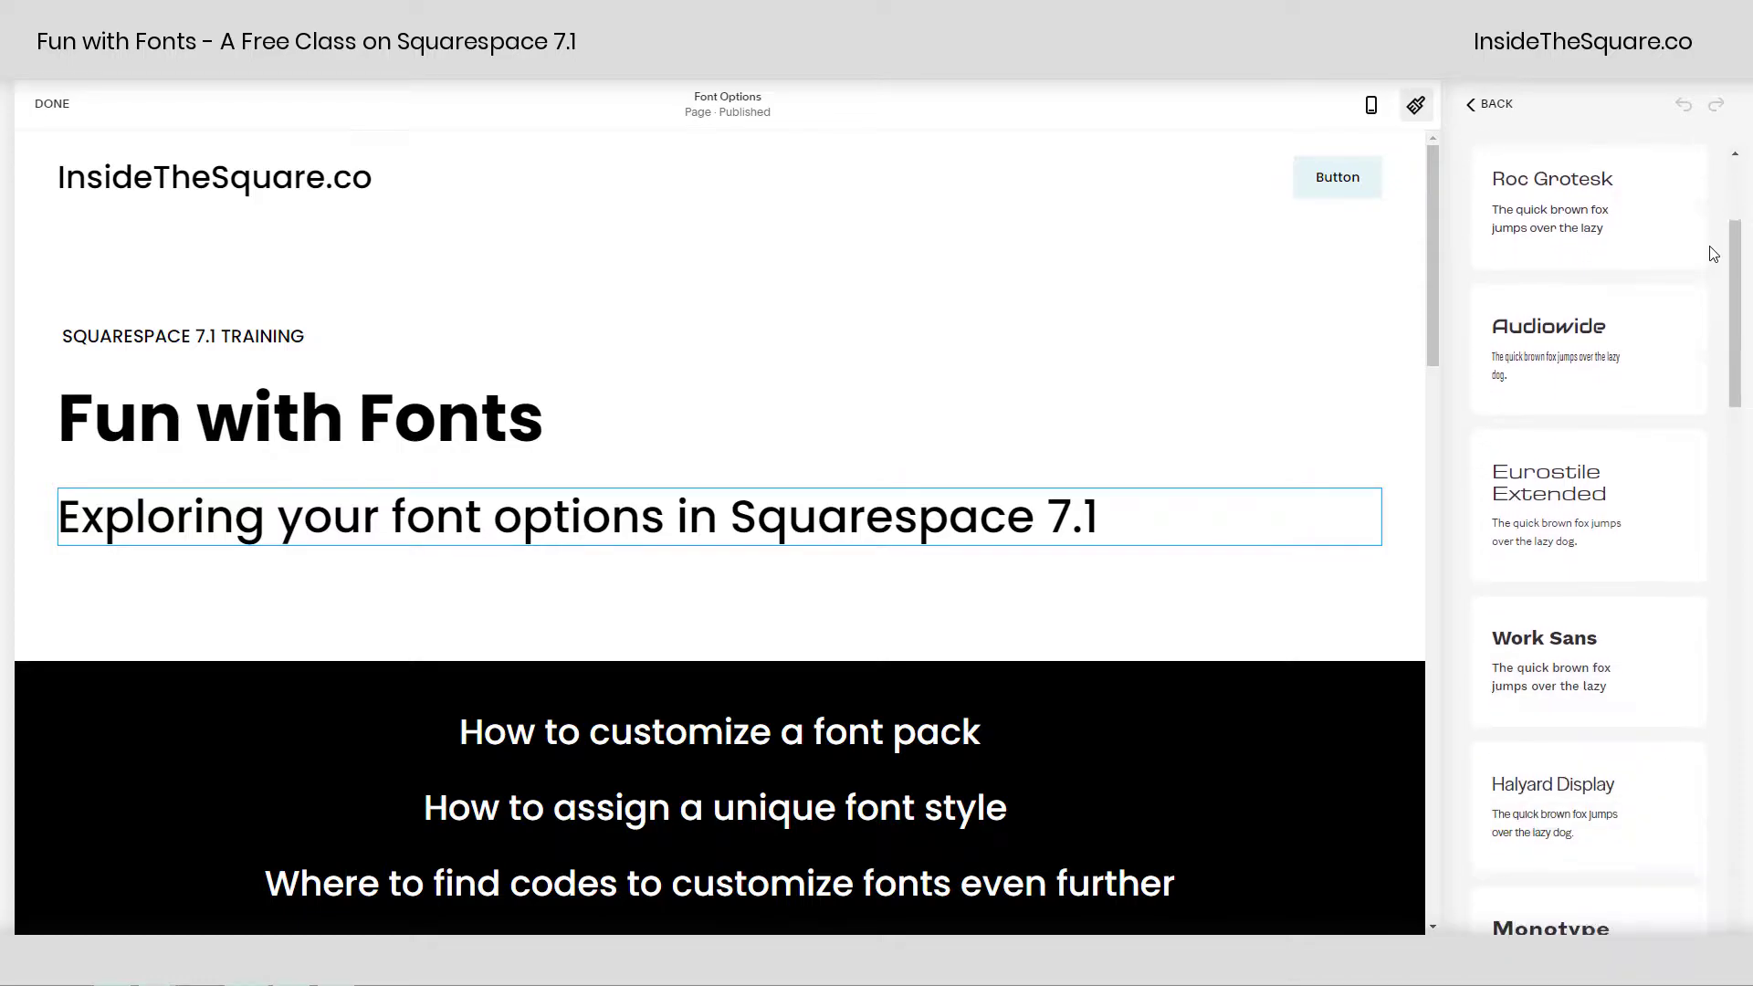
scroll(1713, 256, up, 10)
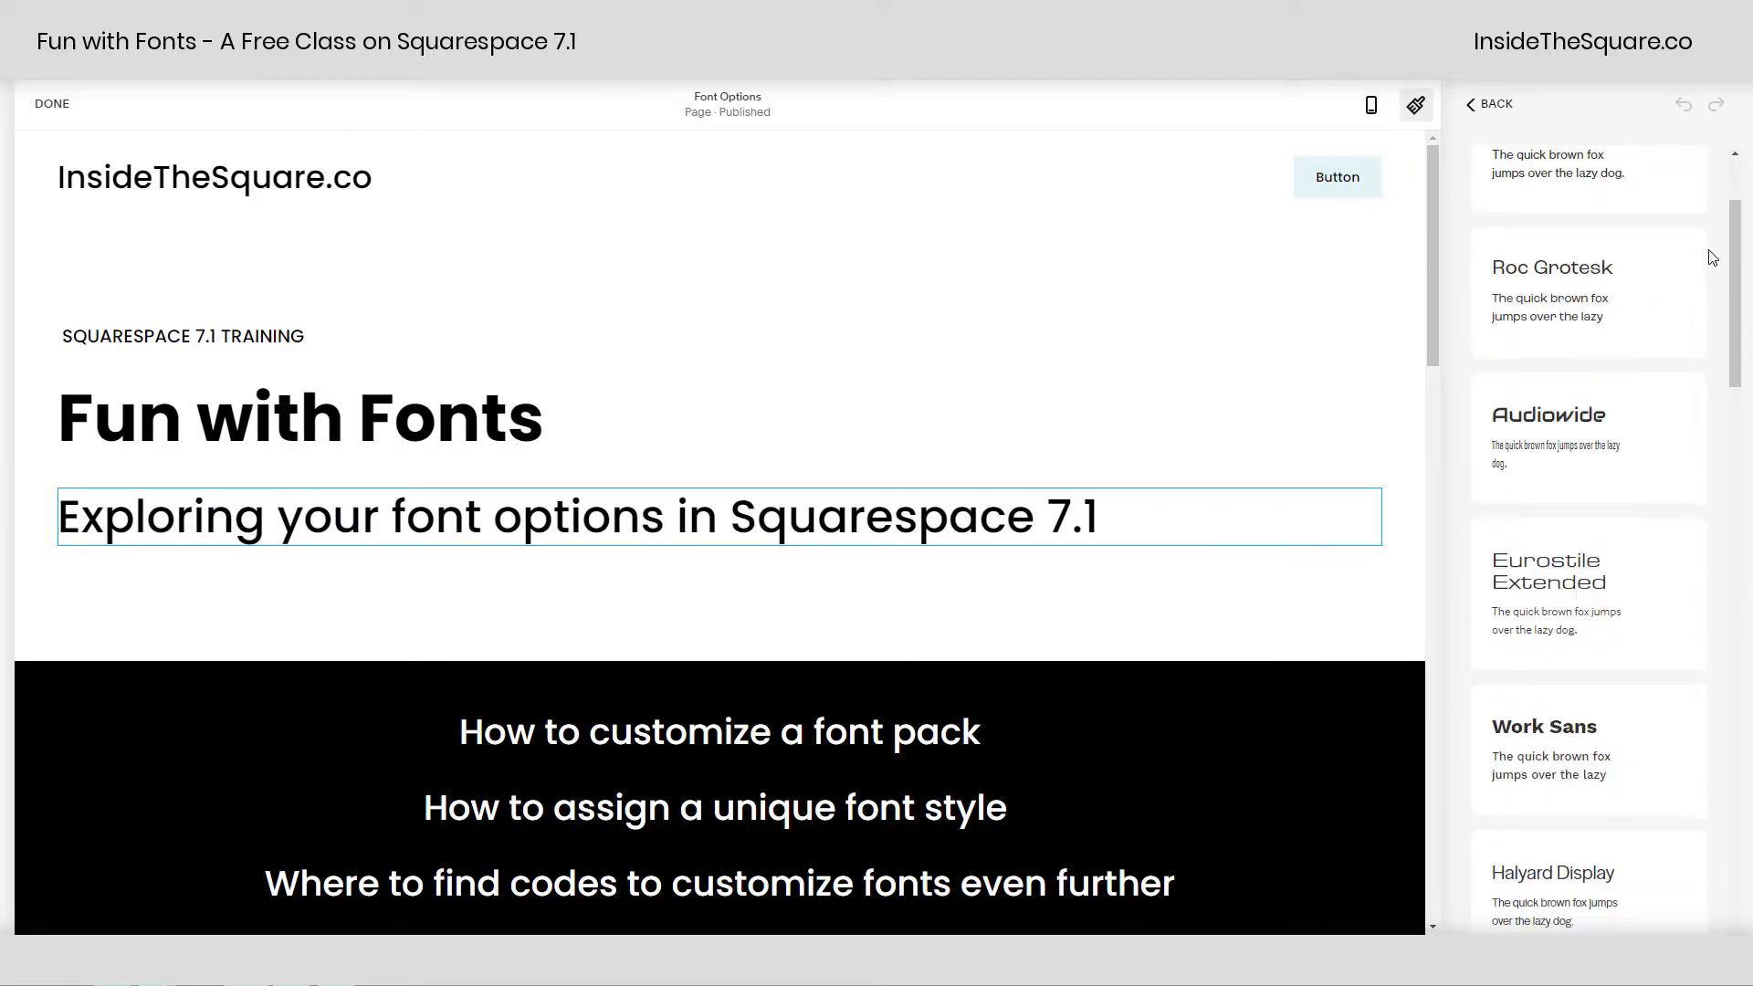
click(1562, 209)
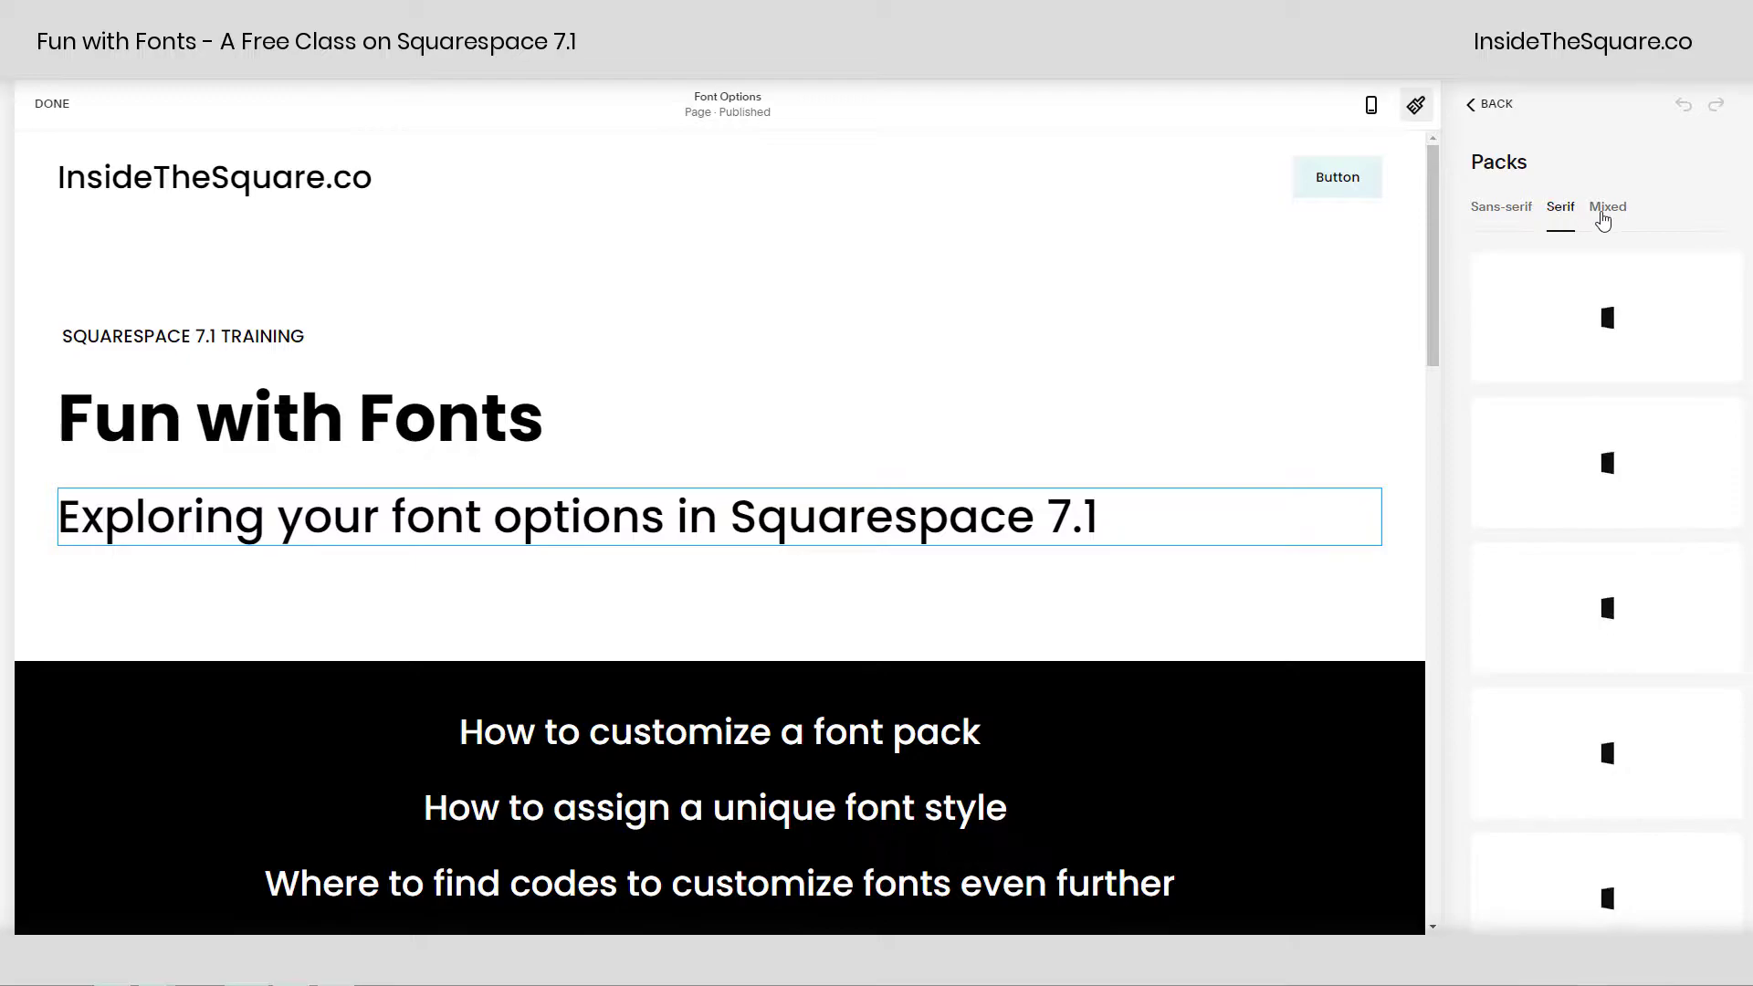
click(1604, 215)
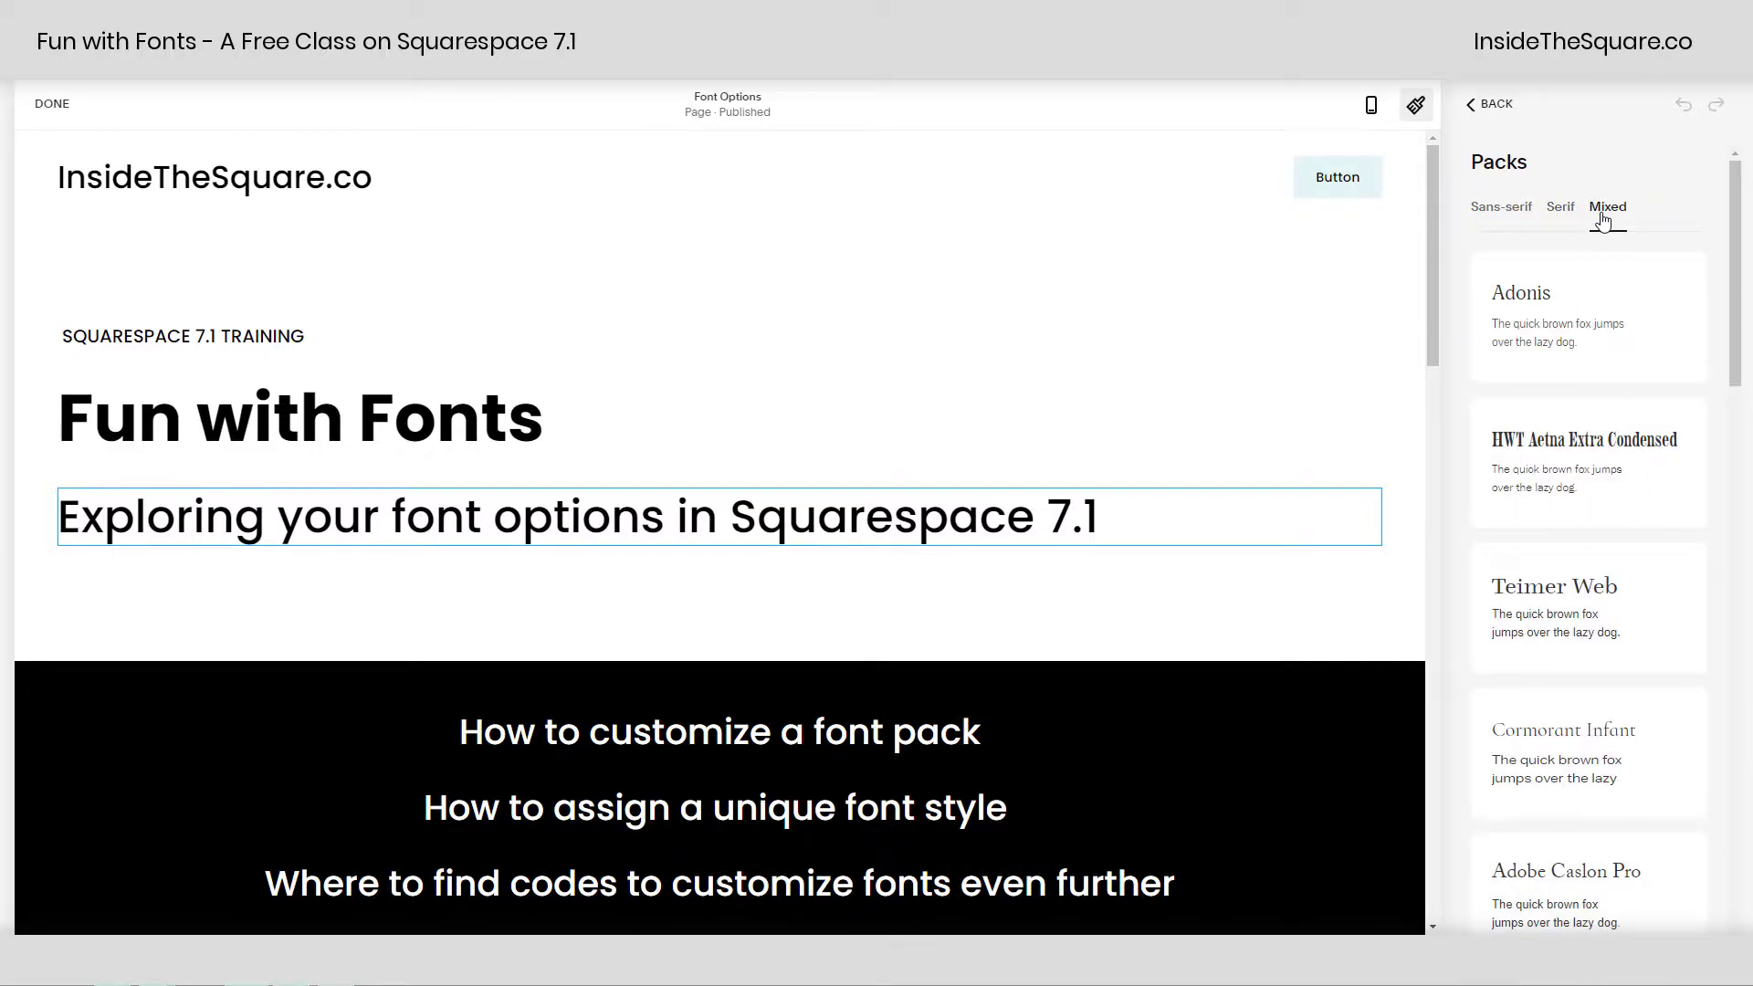
scroll(1663, 595, down, 8)
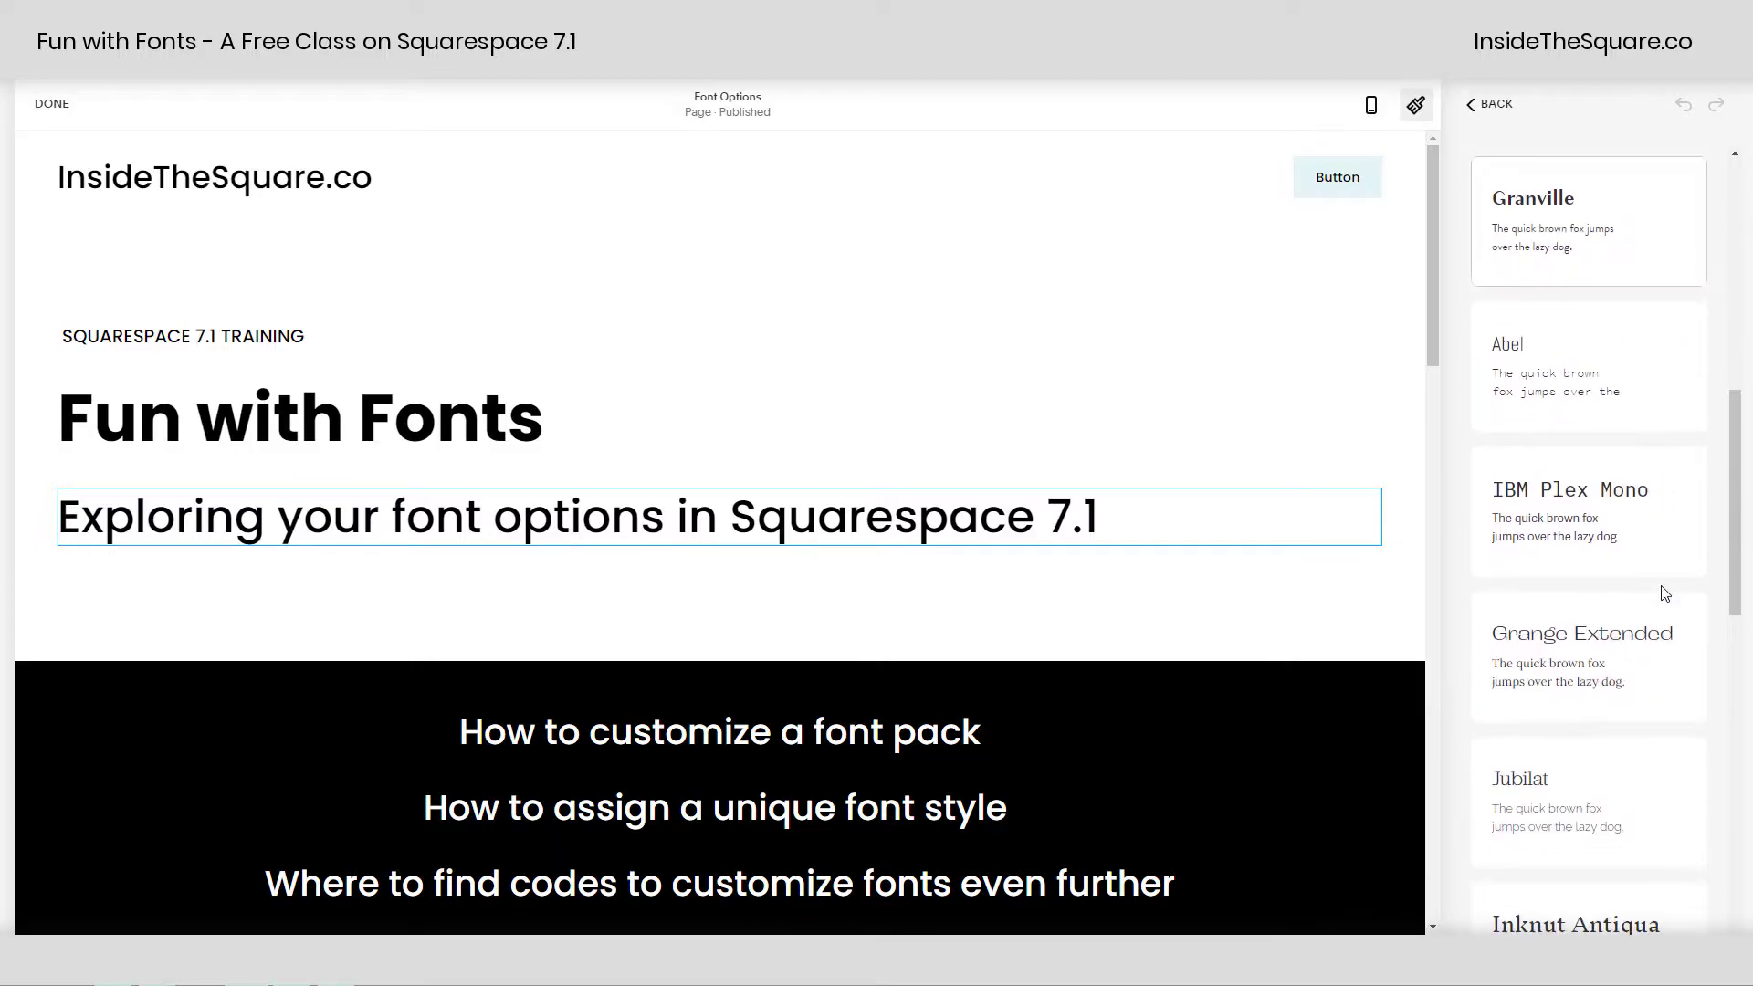
scroll(1665, 589, down, 2)
scroll(1644, 556, up, 10)
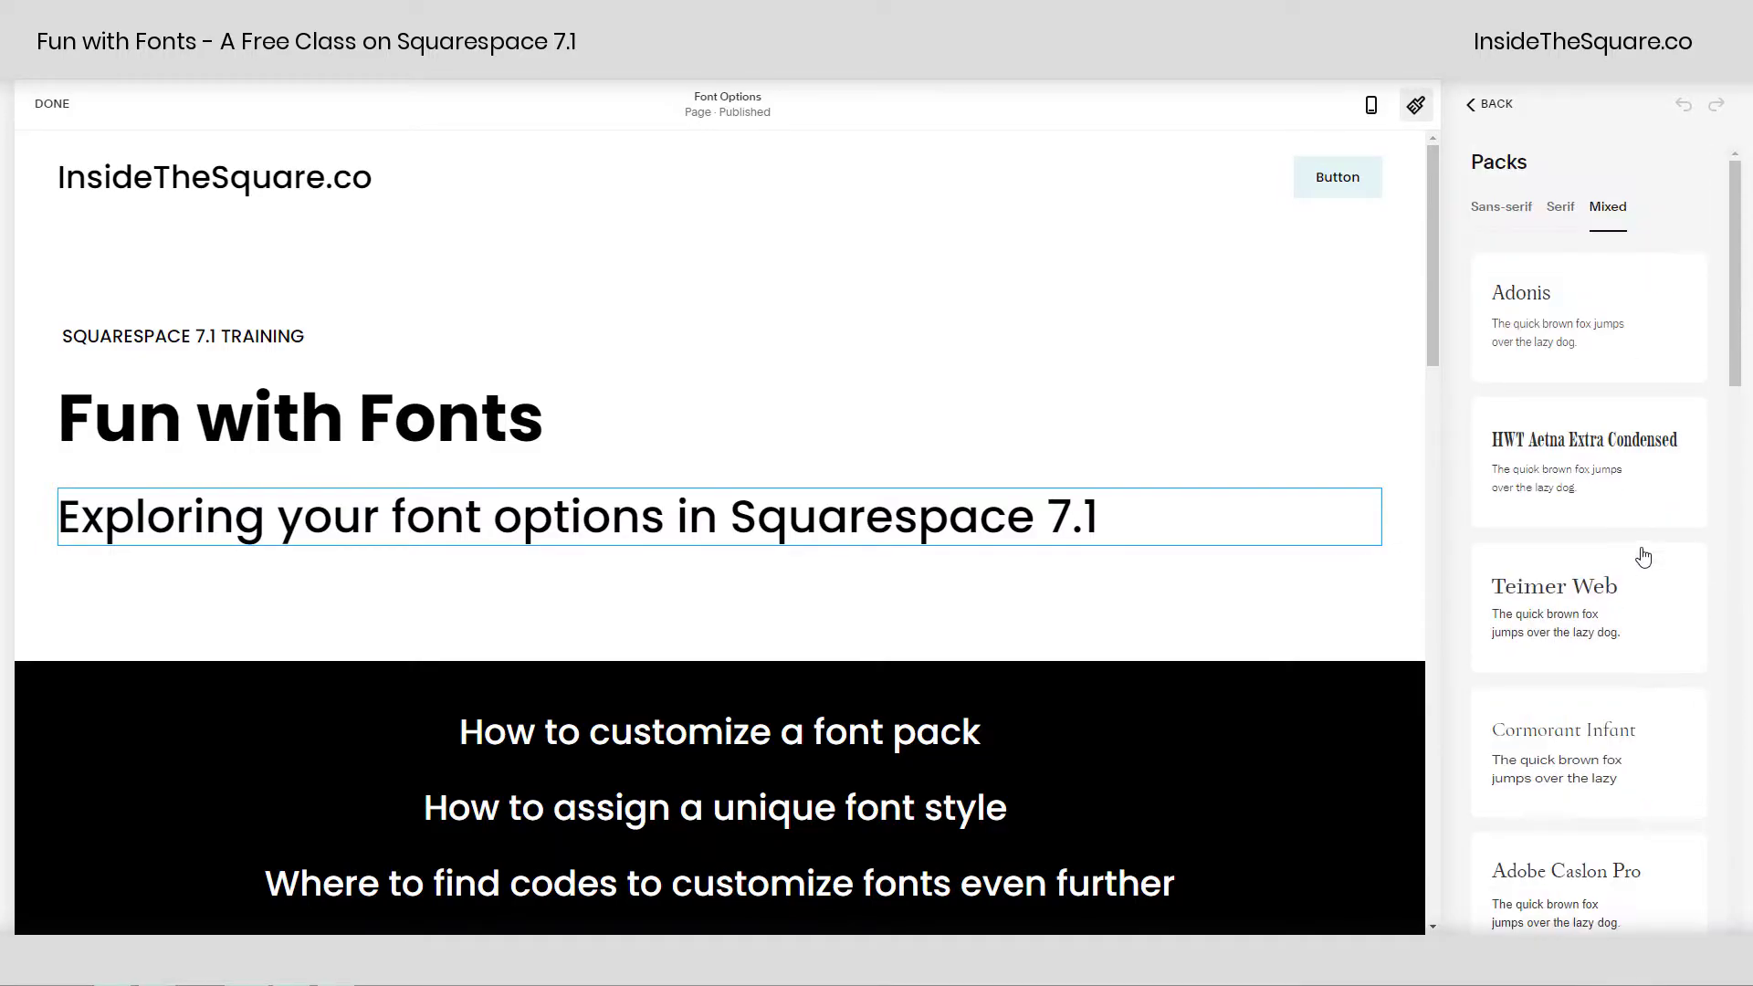
scroll(1644, 556, down, 15)
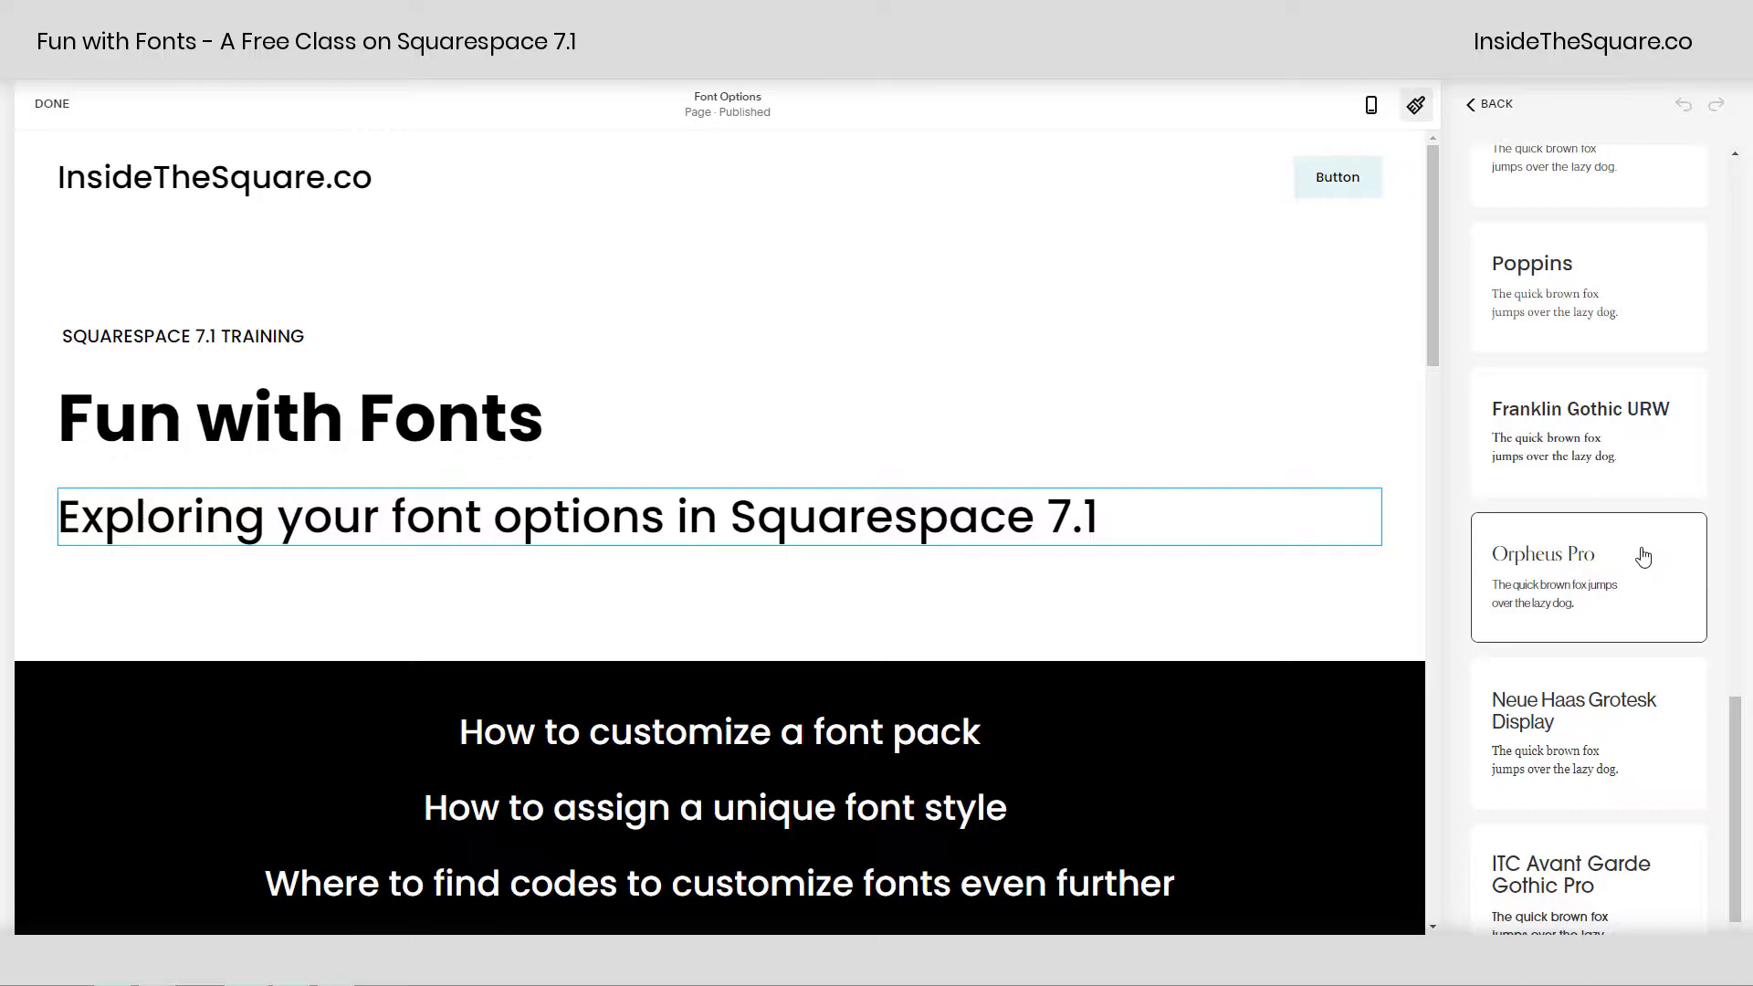
Apply the Adonis pack, preview the serif page, then bring up the Sans-serif packs
click(1644, 556)
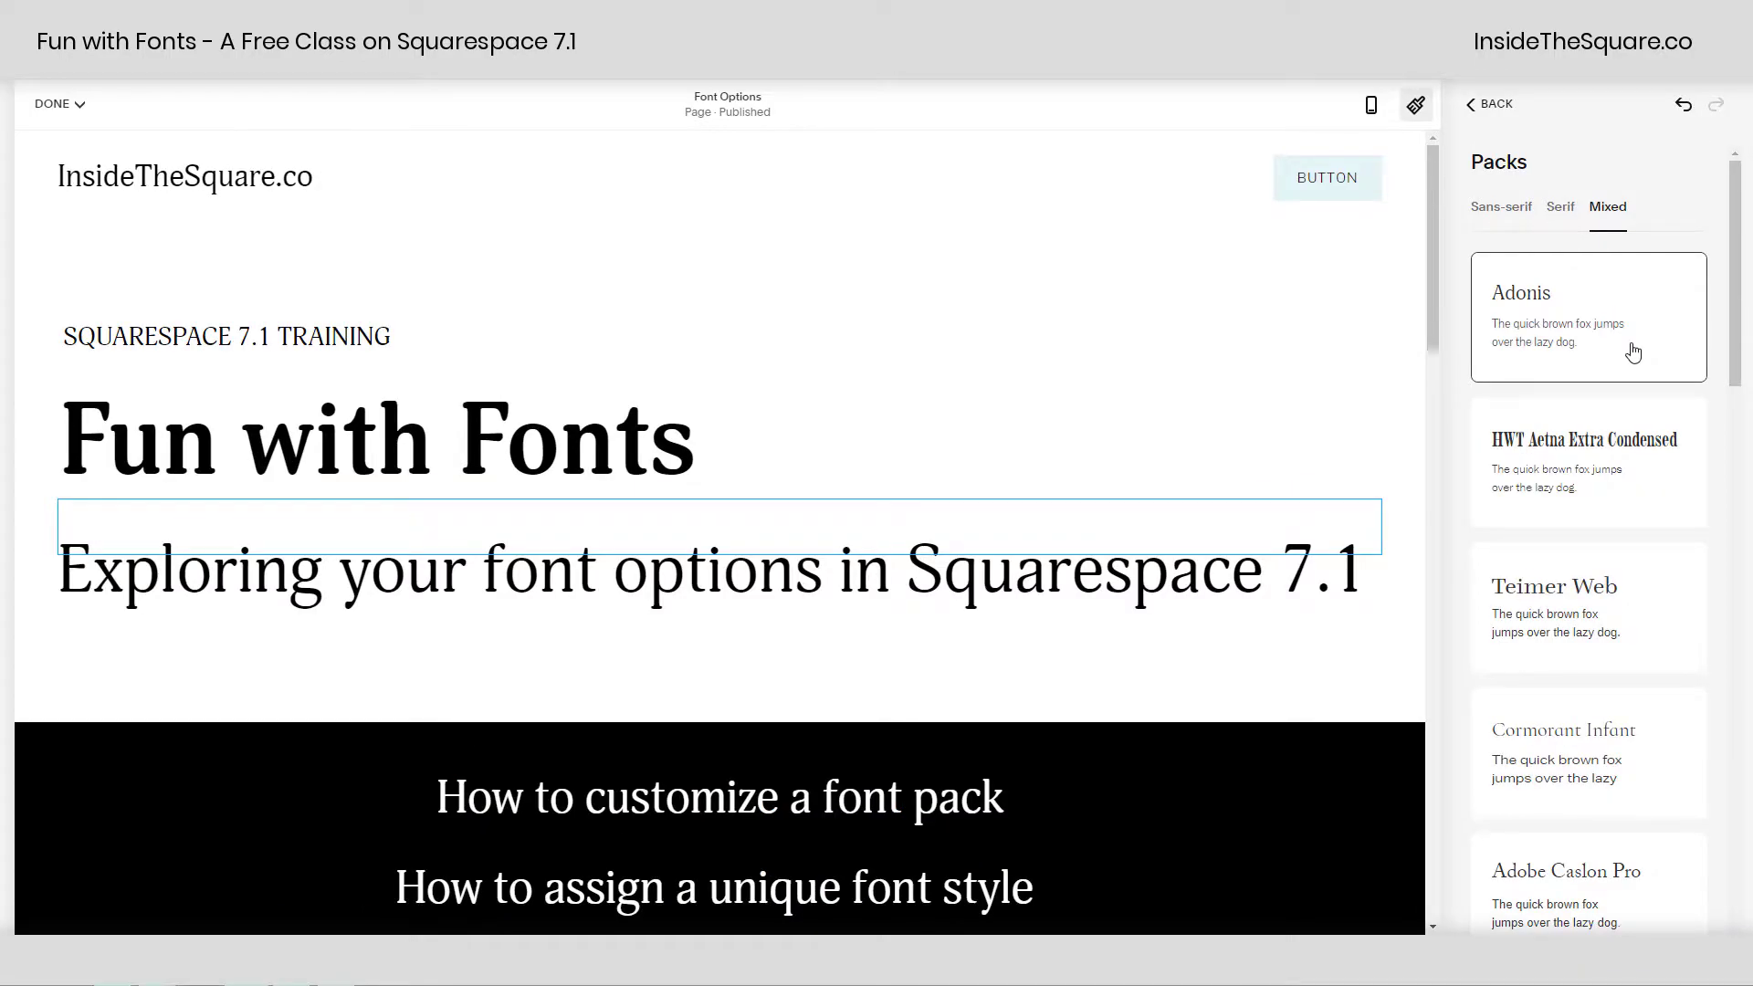
scroll(767, 478, down, 9)
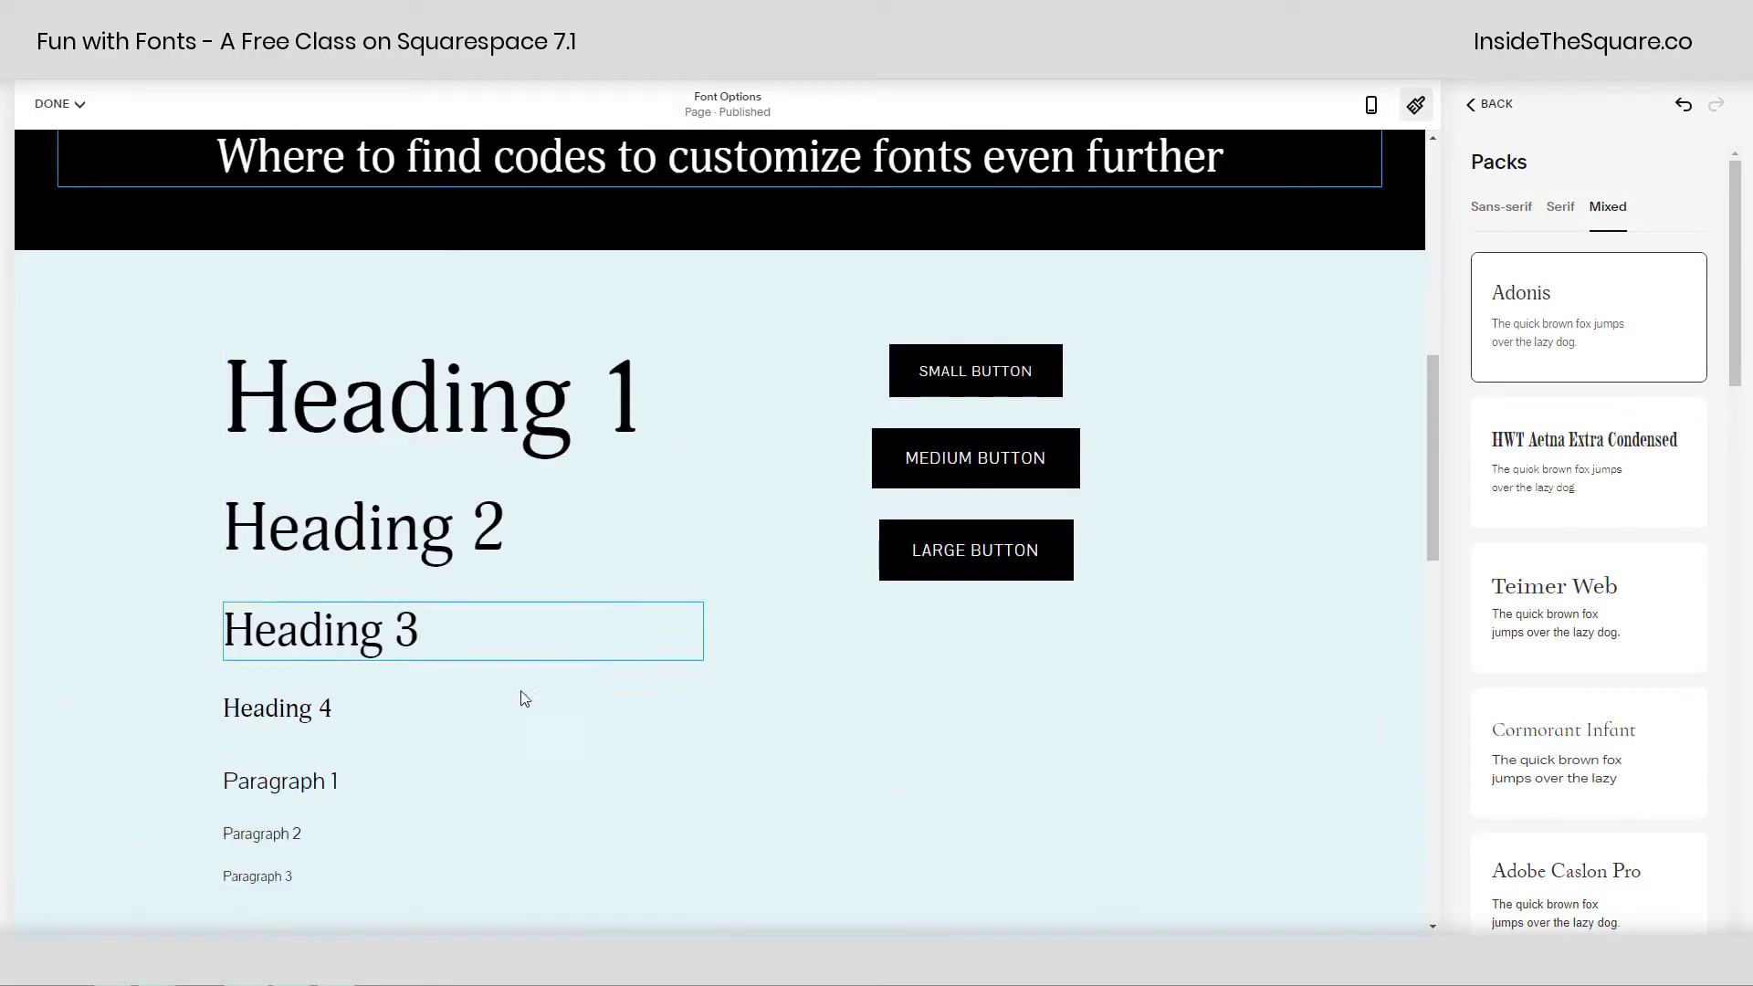
scroll(585, 640, down, 1)
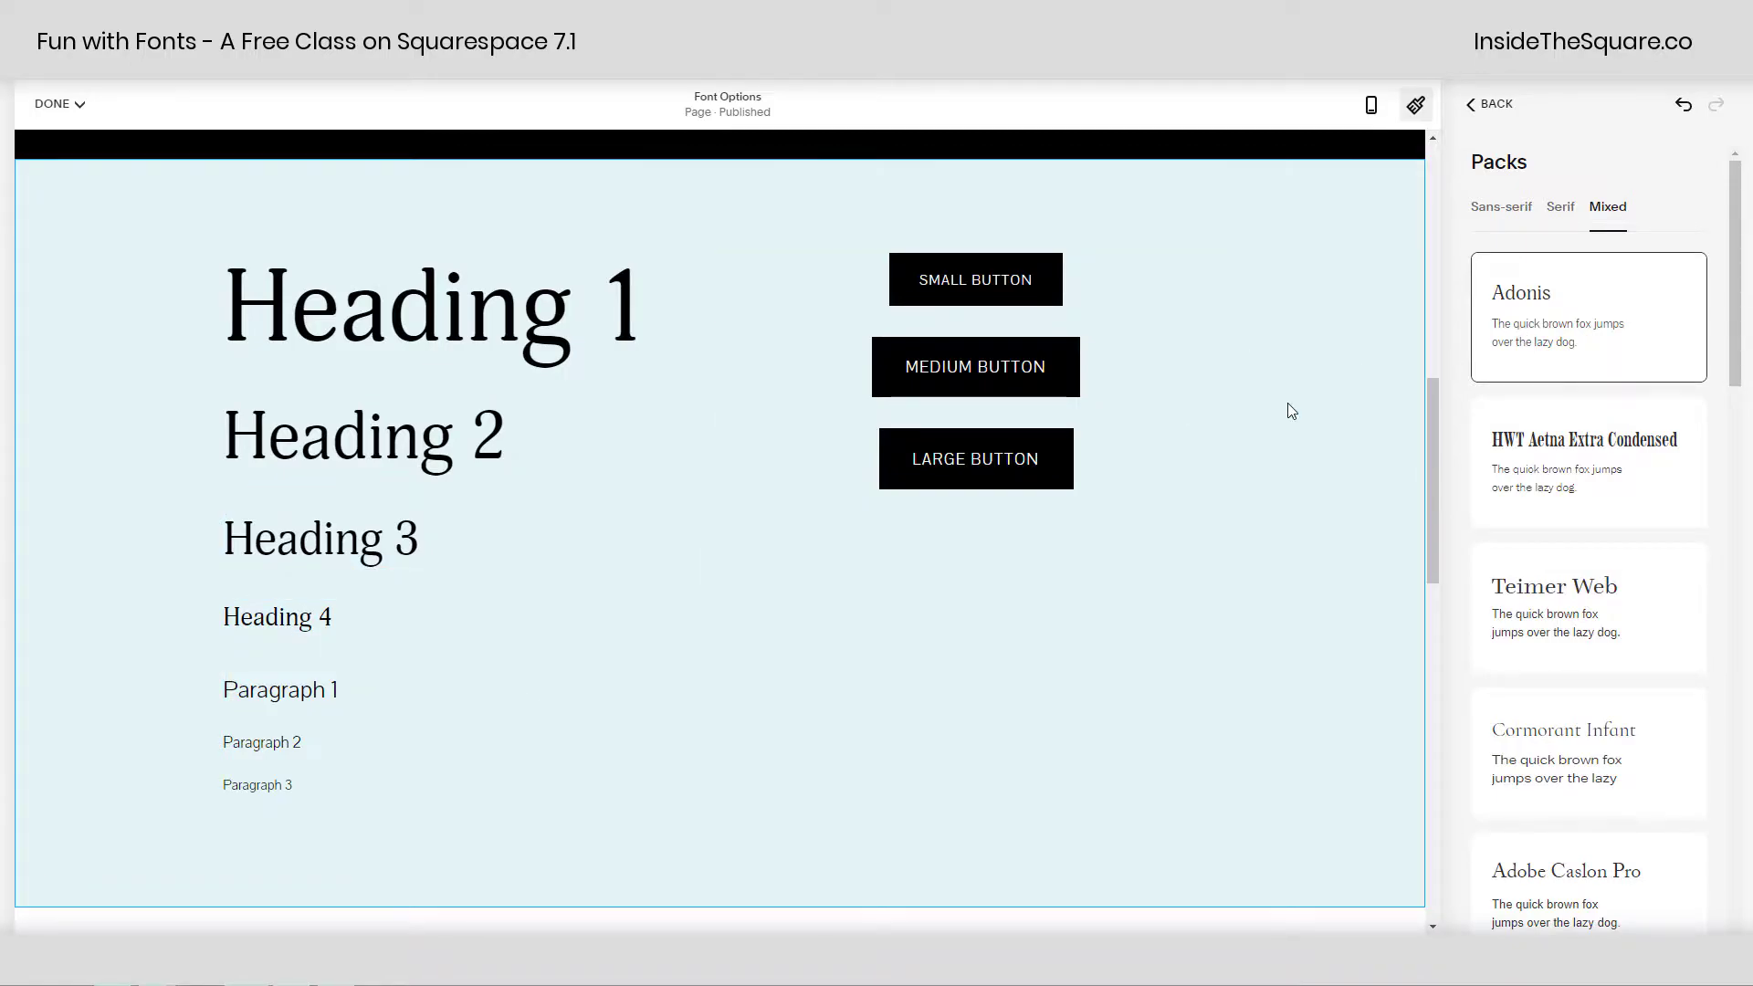
scroll(1183, 372, down, 10)
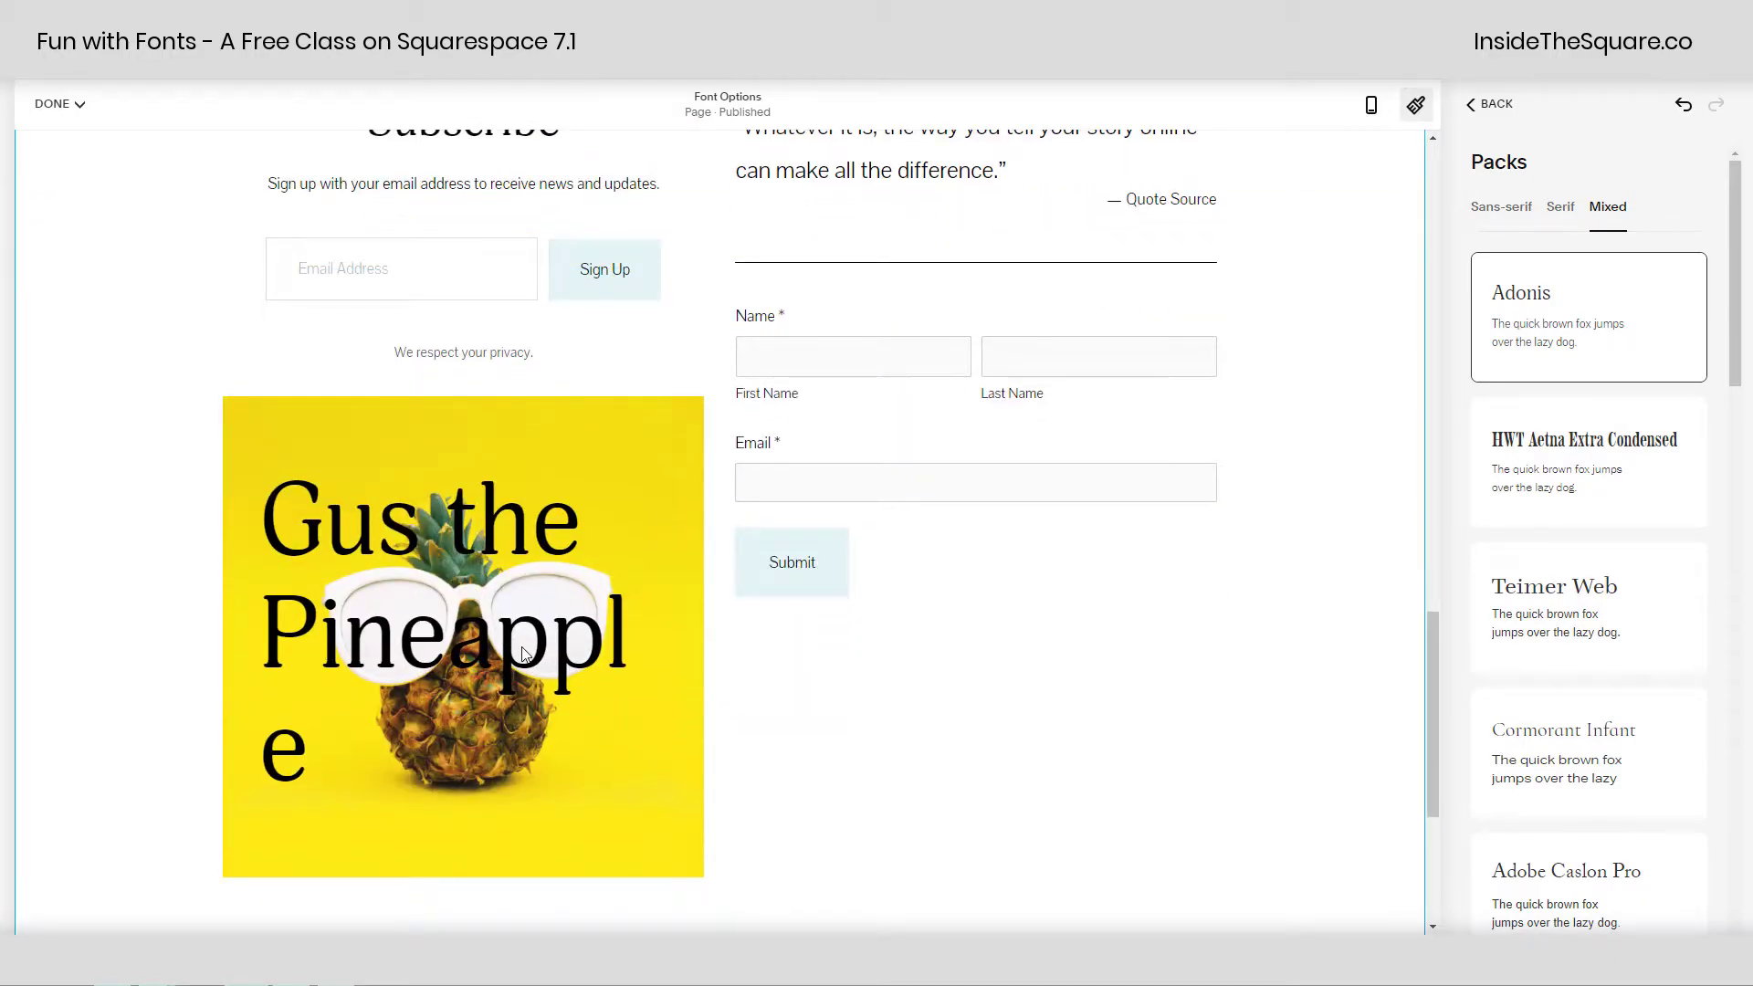
scroll(610, 598, up, 15)
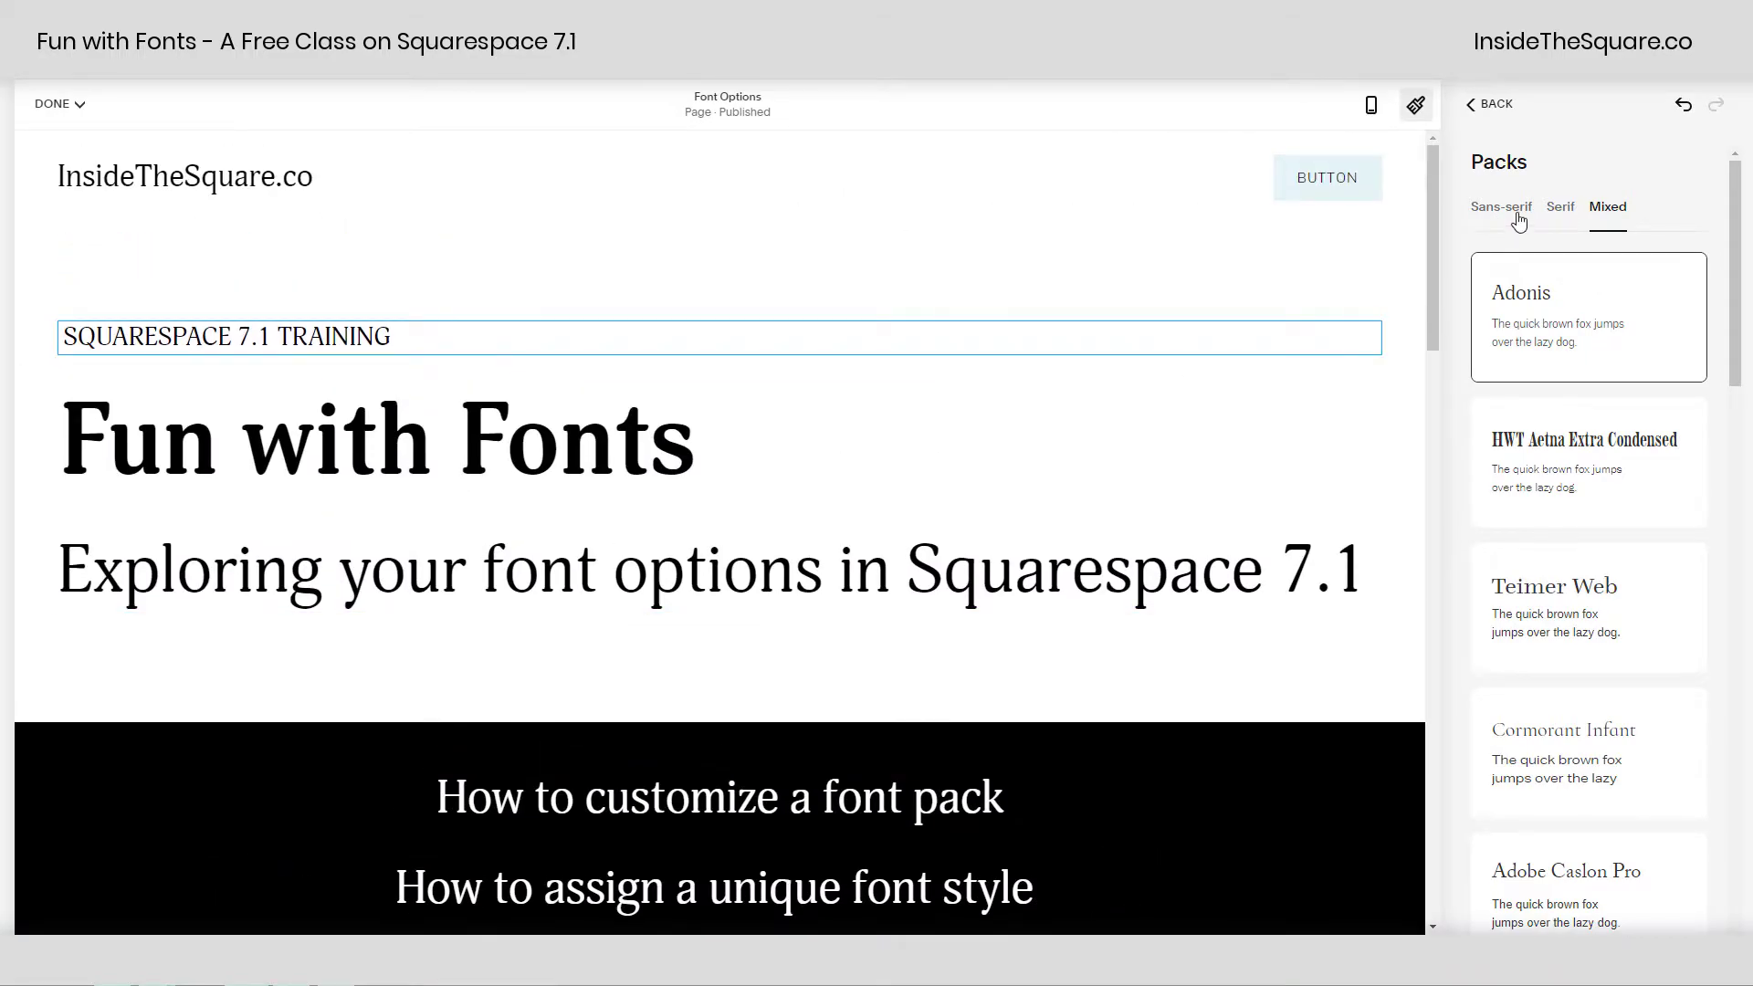
click(1514, 216)
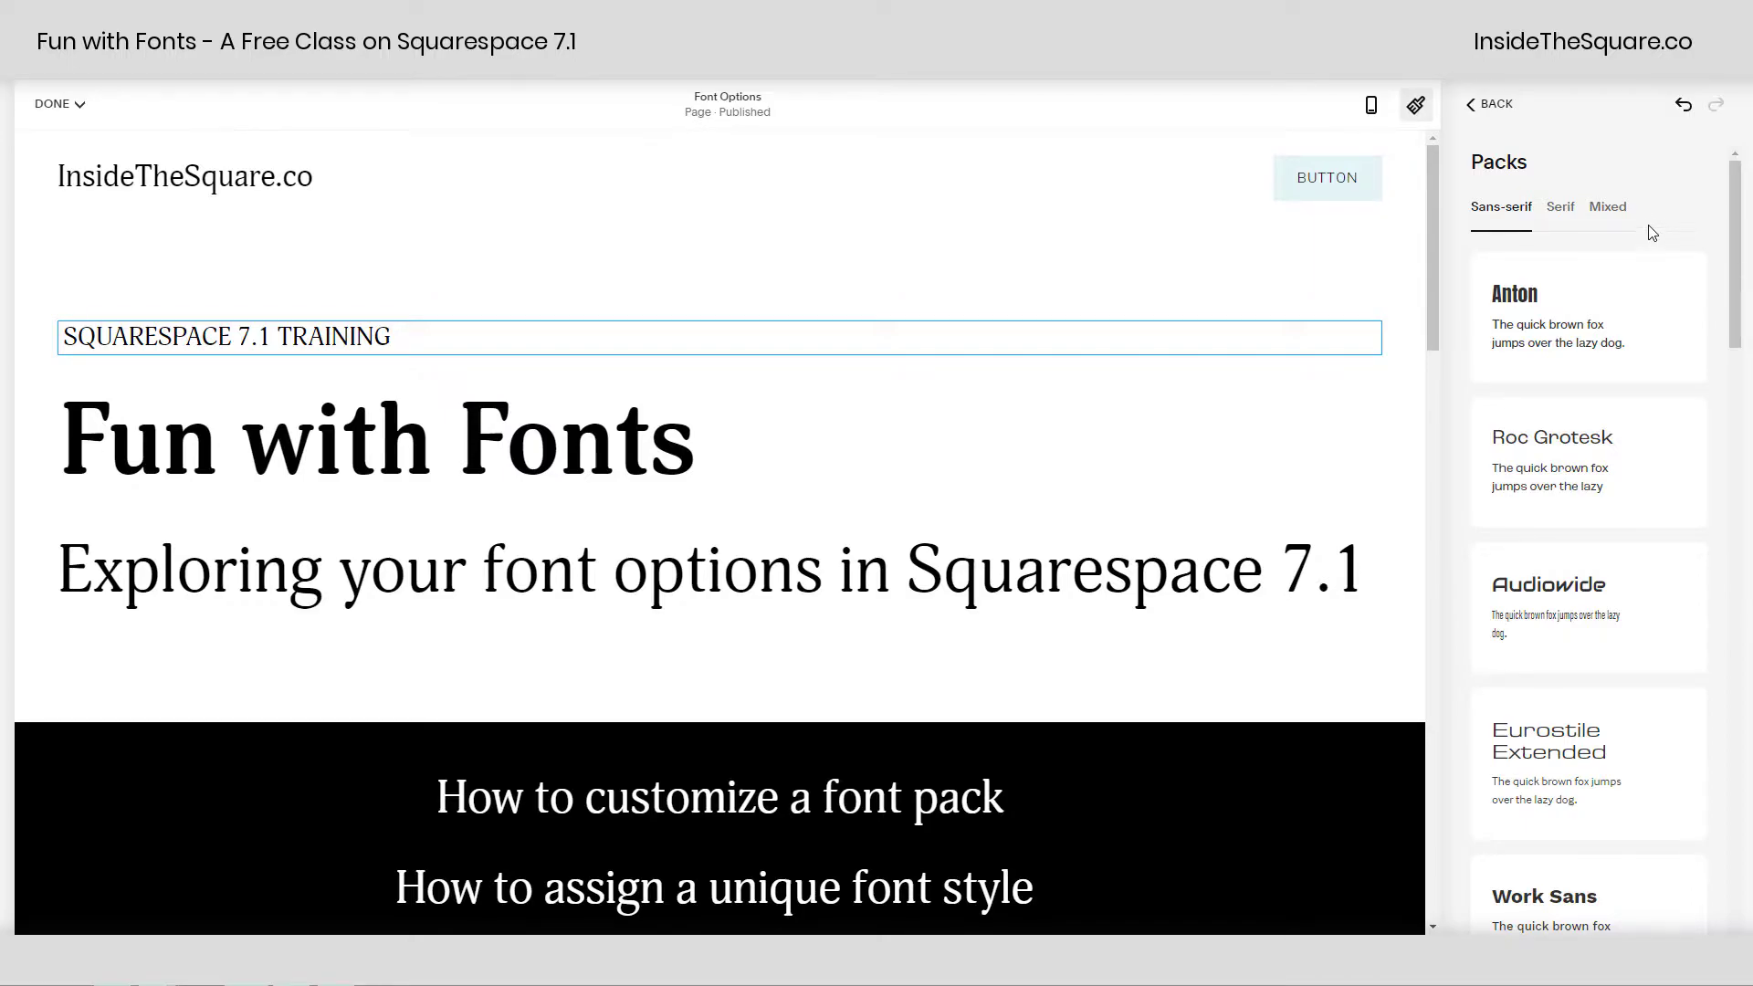
Go back to Fonts and open the Headings font Family list showing Adonis checked
click(1500, 105)
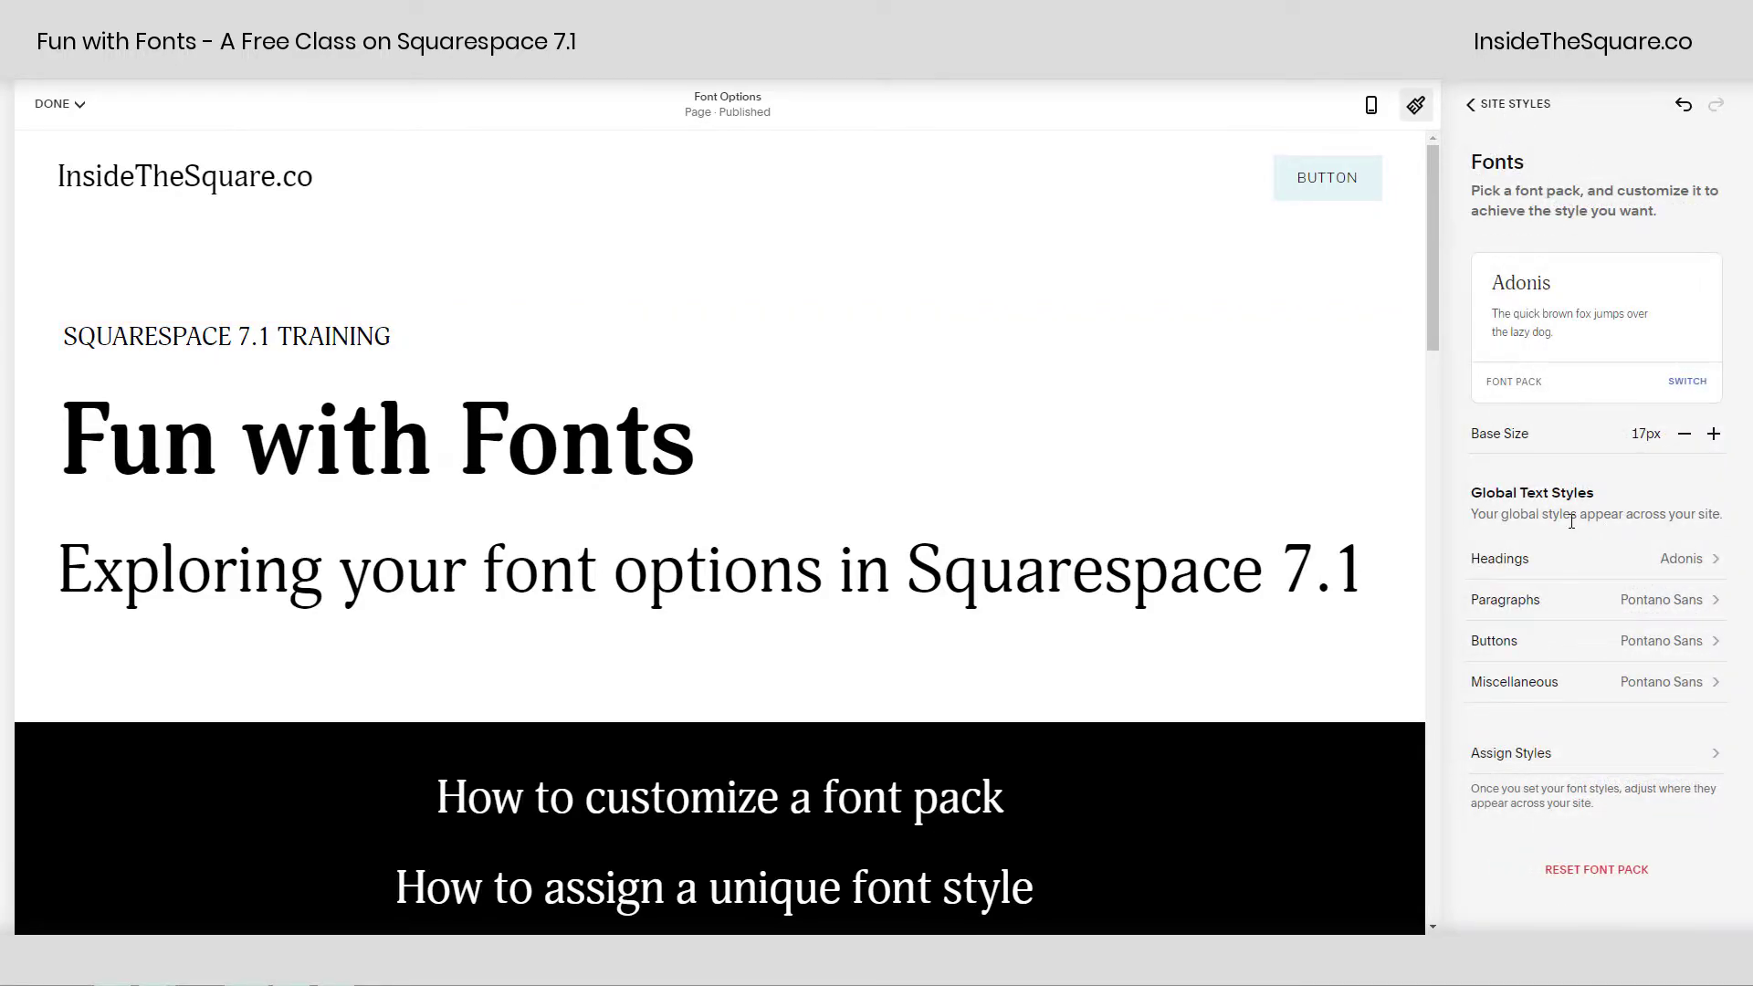
drag(1475, 493, 1602, 506)
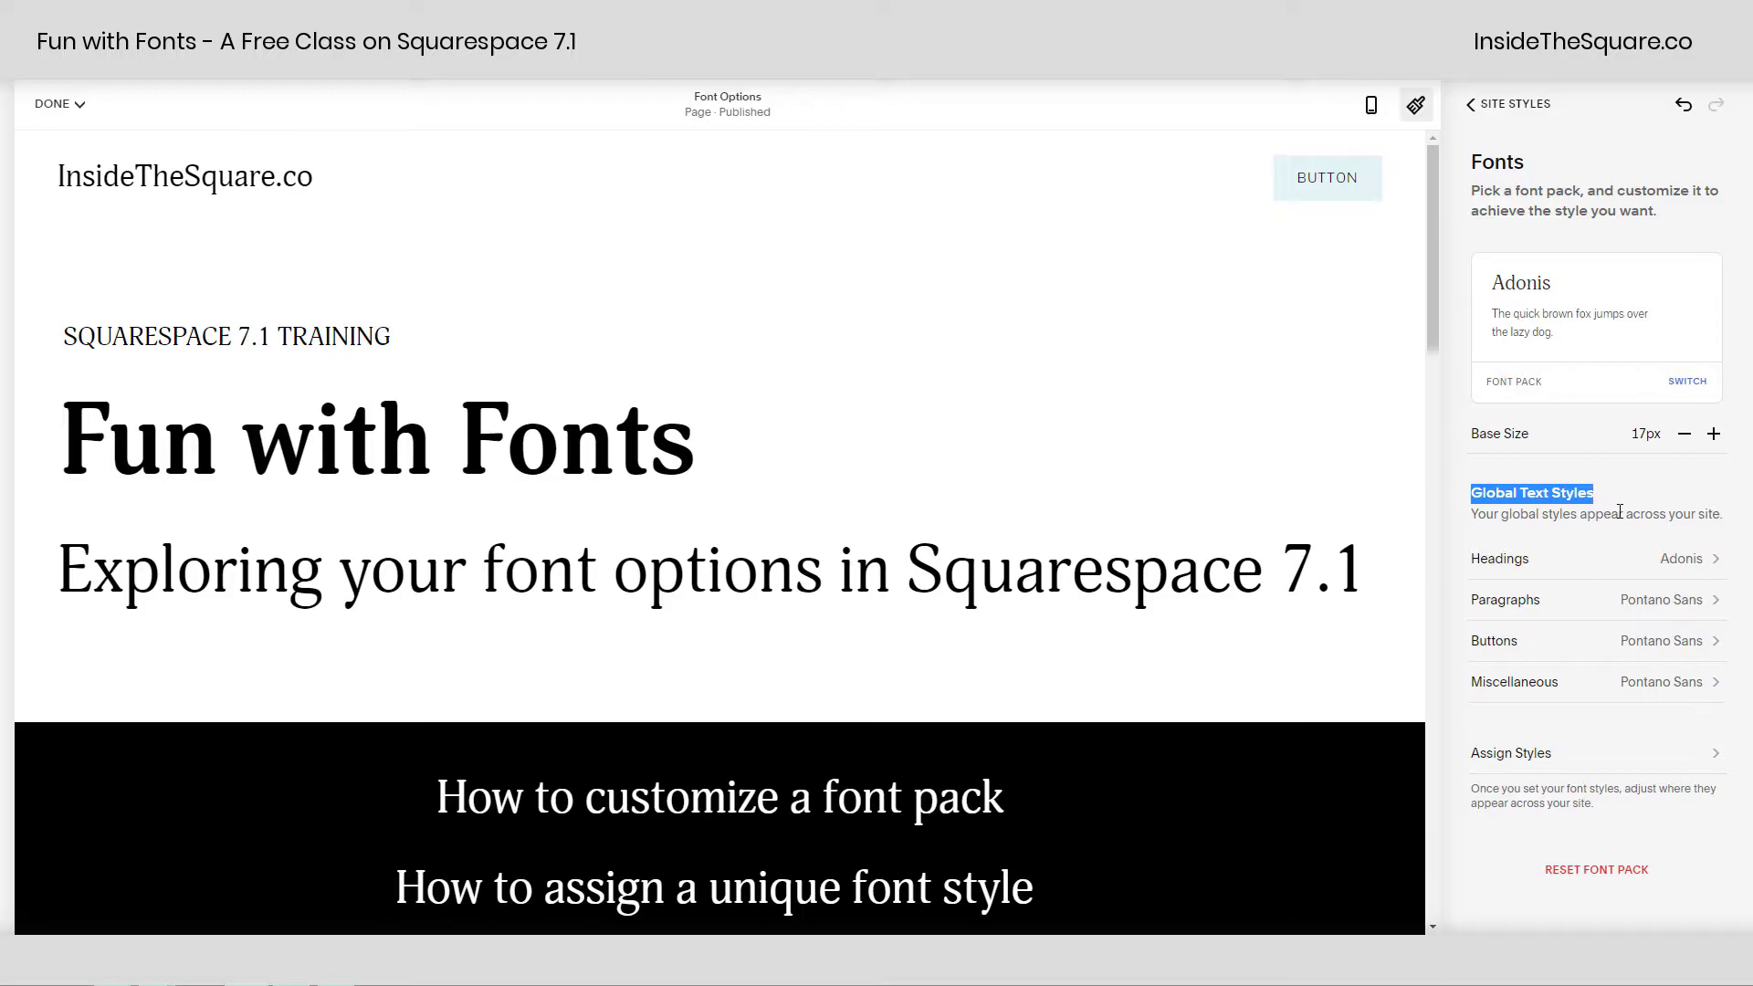
click(1619, 513)
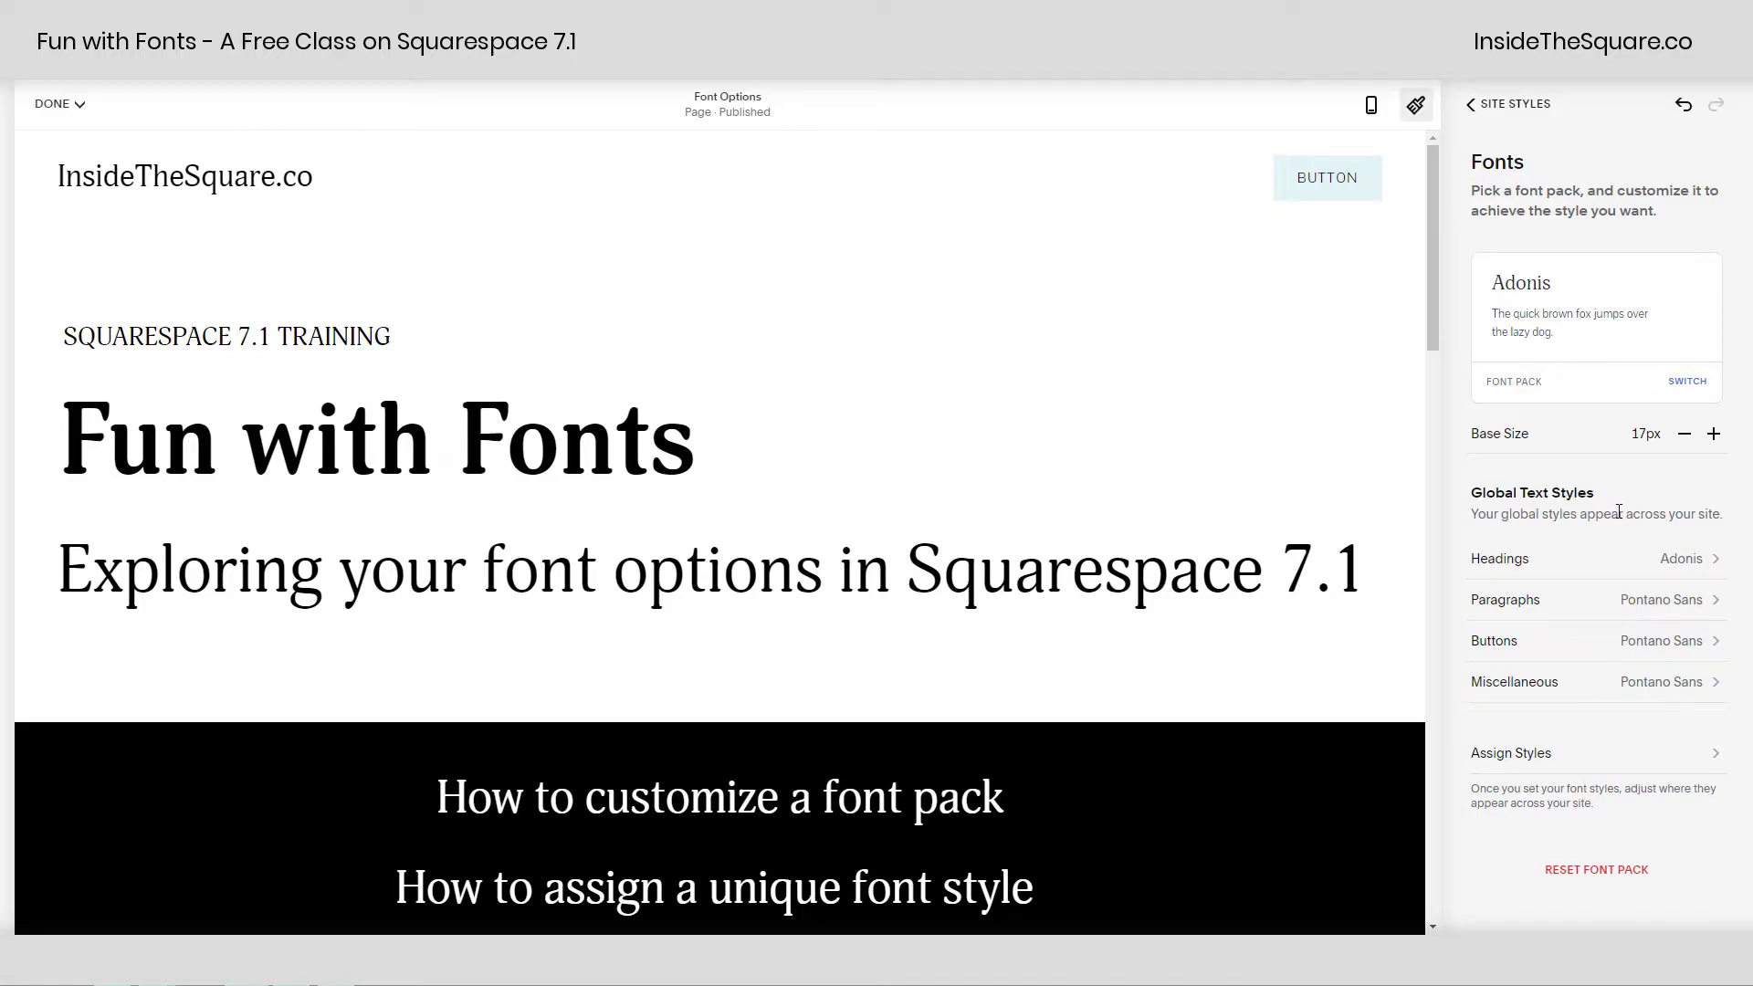
click(1666, 576)
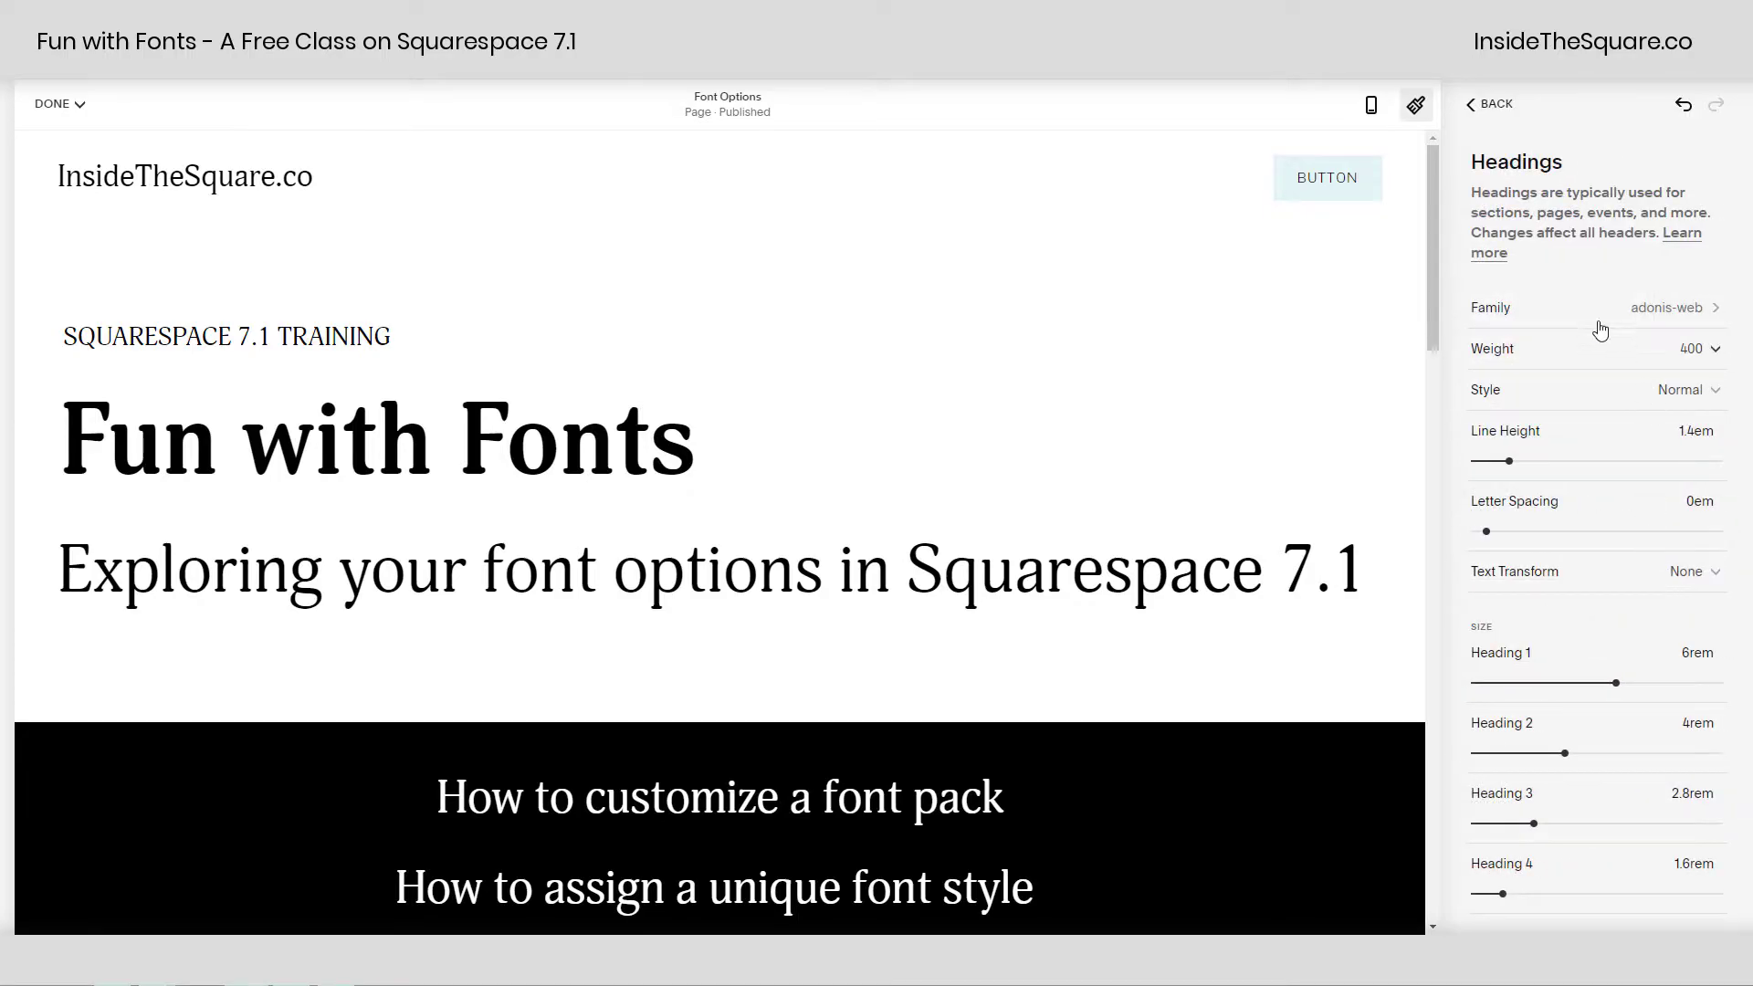
click(1588, 315)
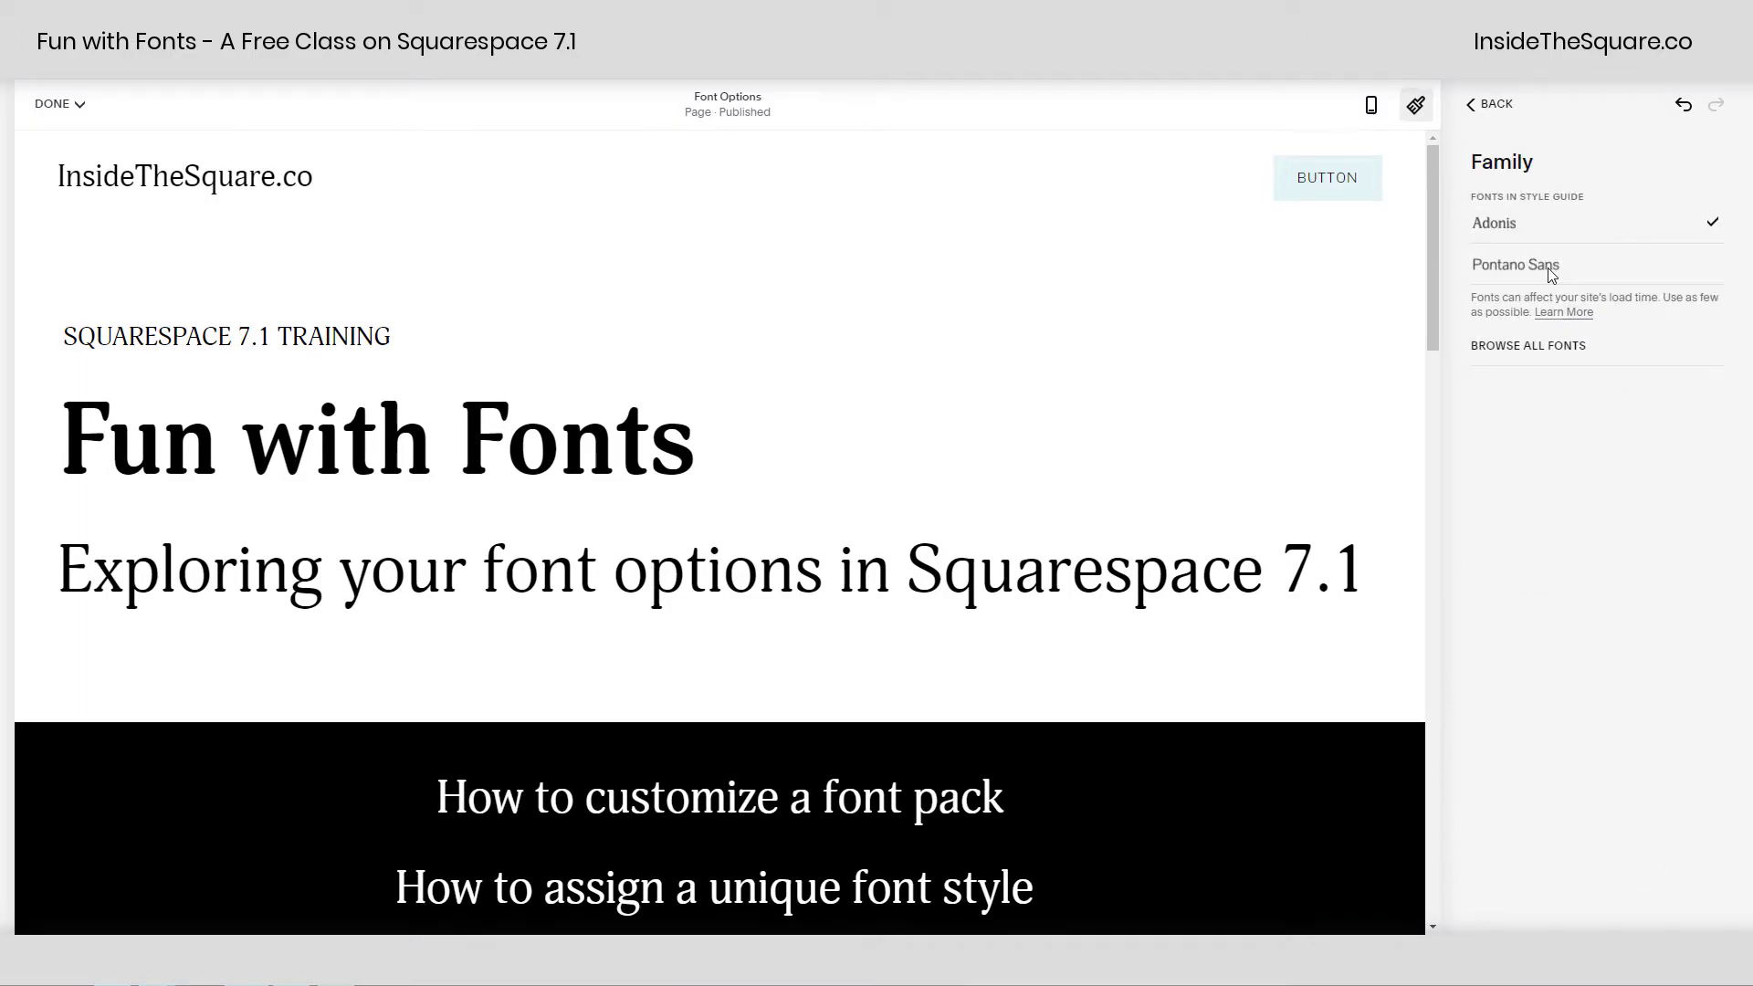
Search all fonts for 'poppins' and set Poppins as the heading font family
click(1527, 347)
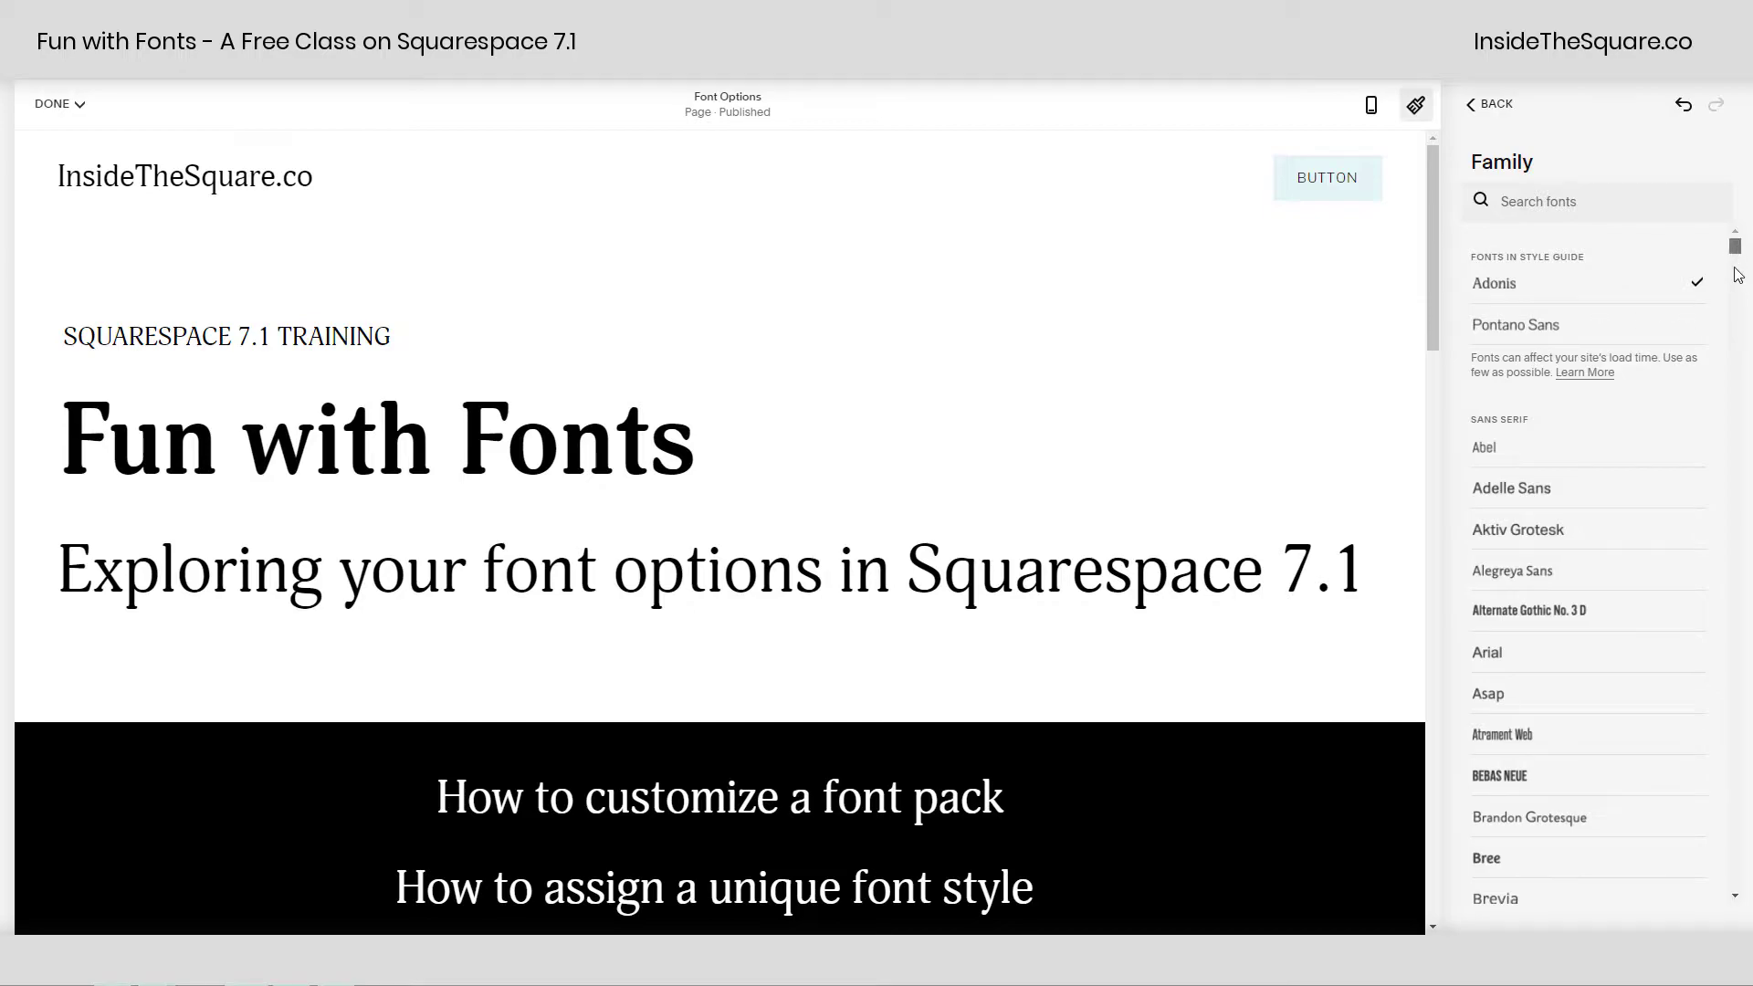
scroll(1733, 336, down, 10)
scroll(1640, 415, down, 5)
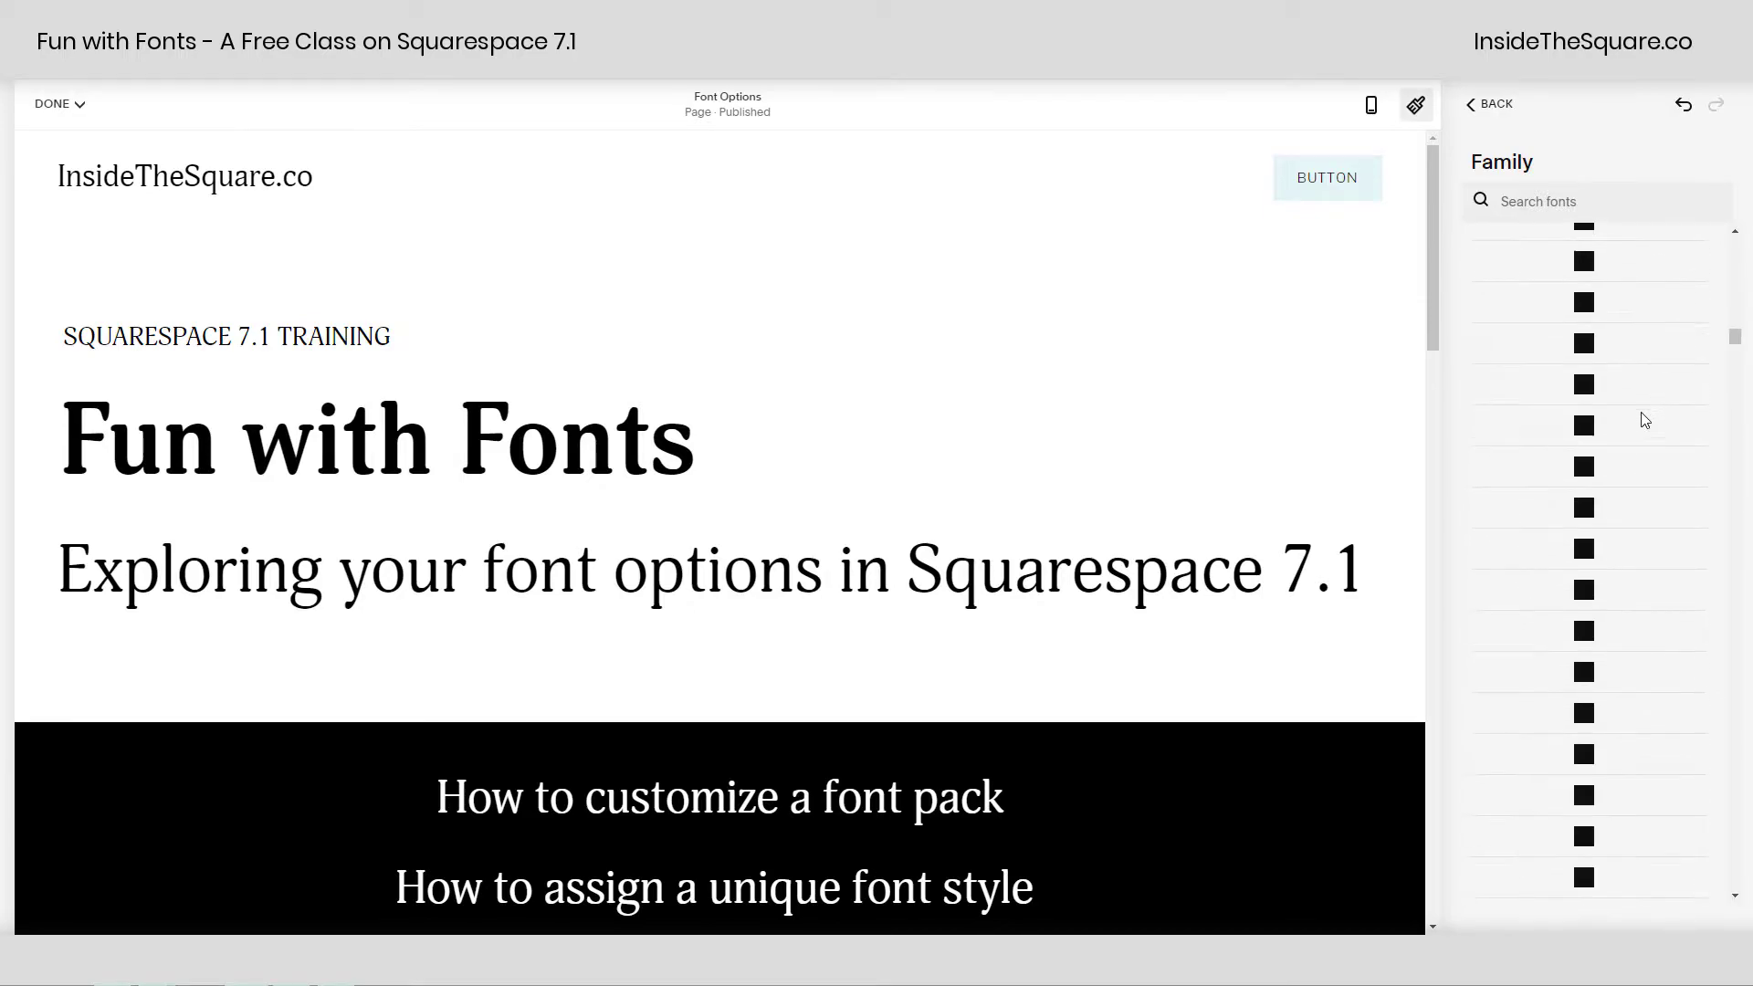
scroll(1644, 419, down, 15)
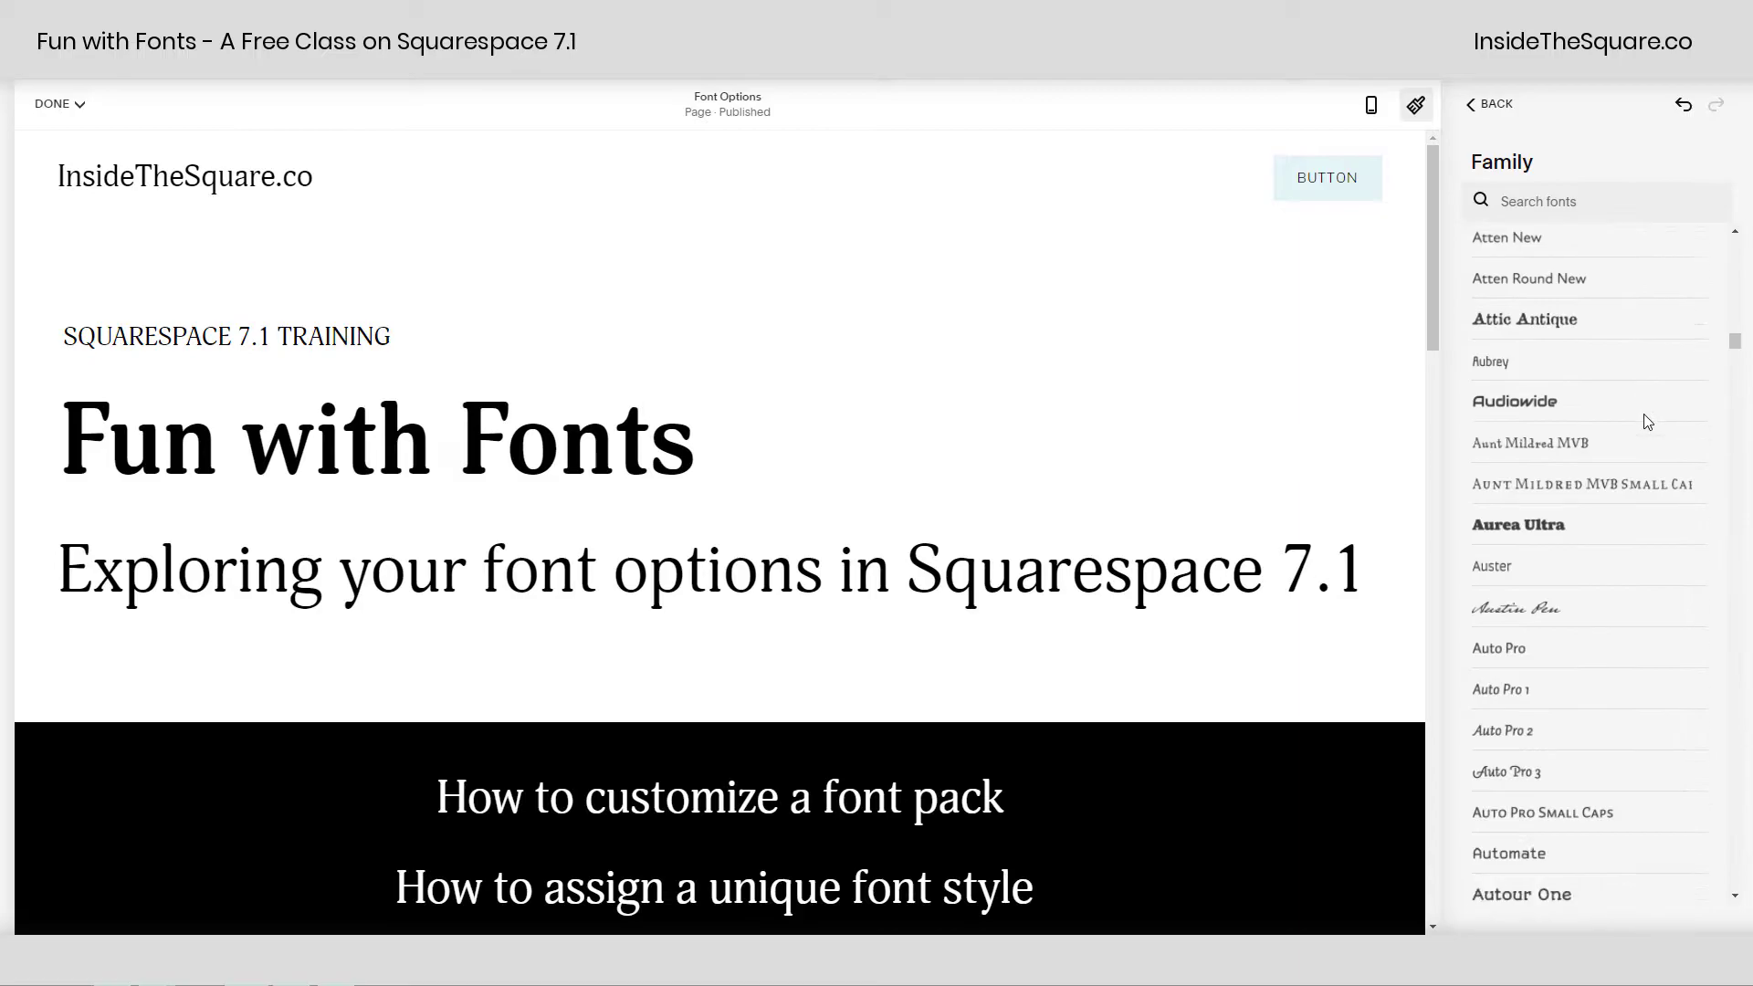
scroll(1645, 417, down, 5)
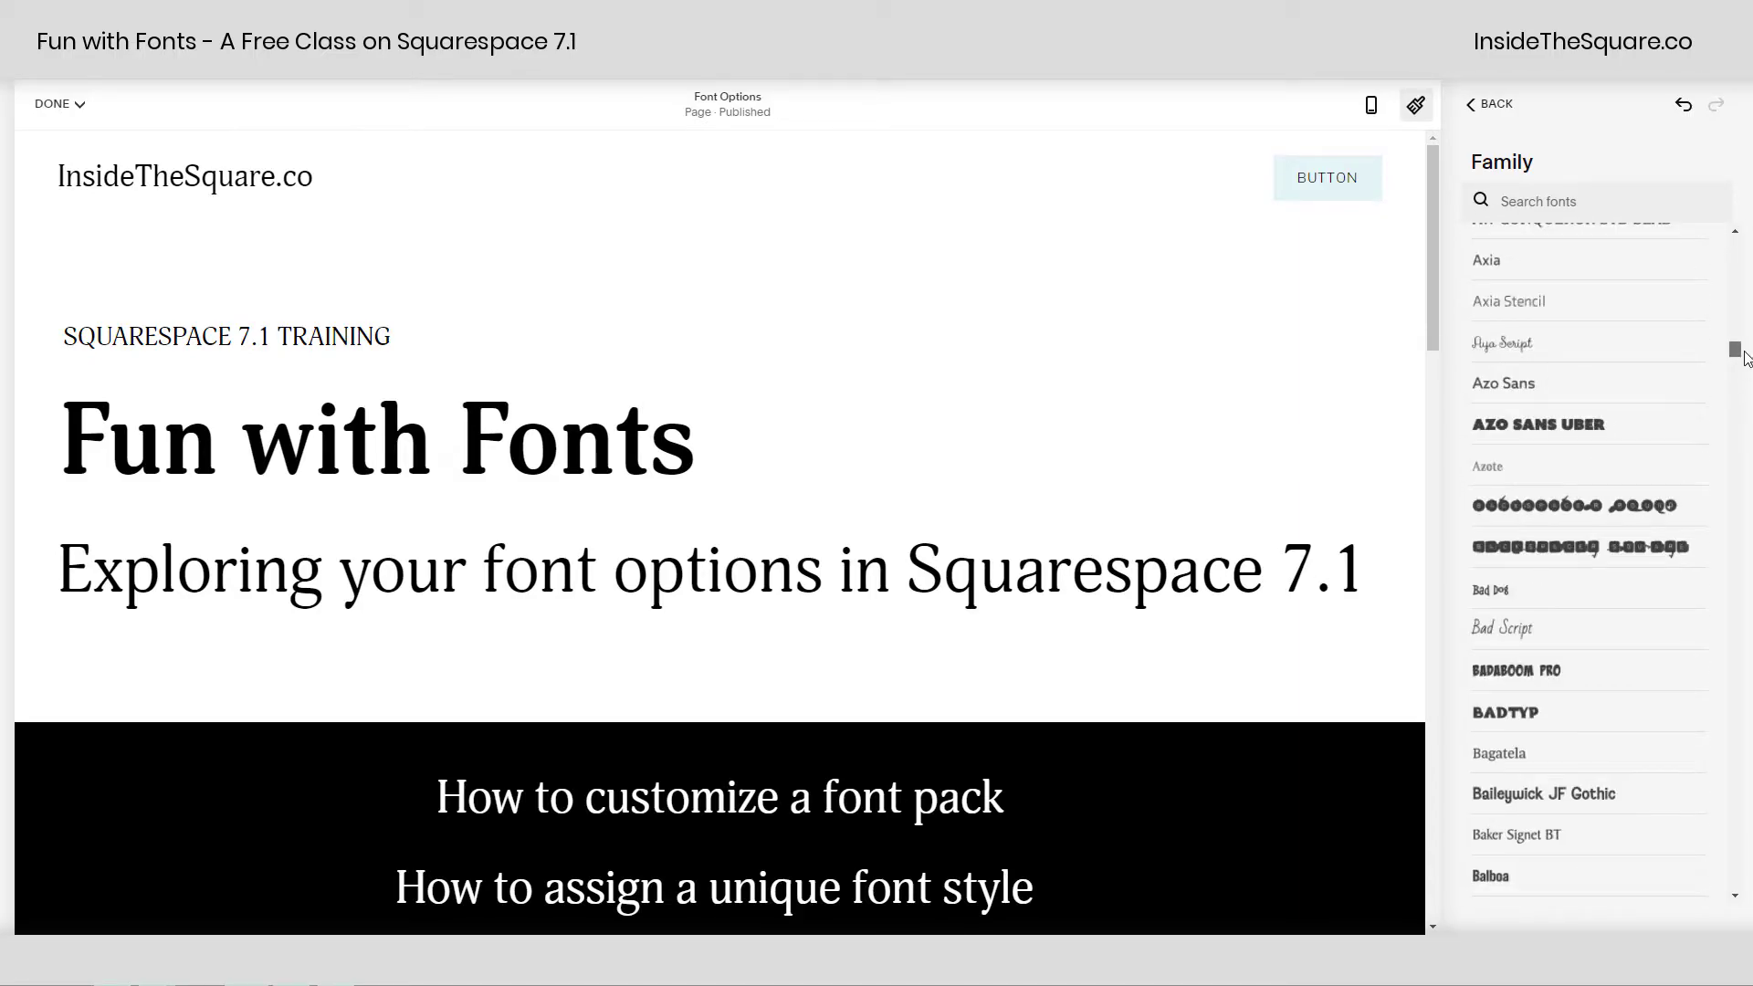
drag(1737, 352, 1655, 232)
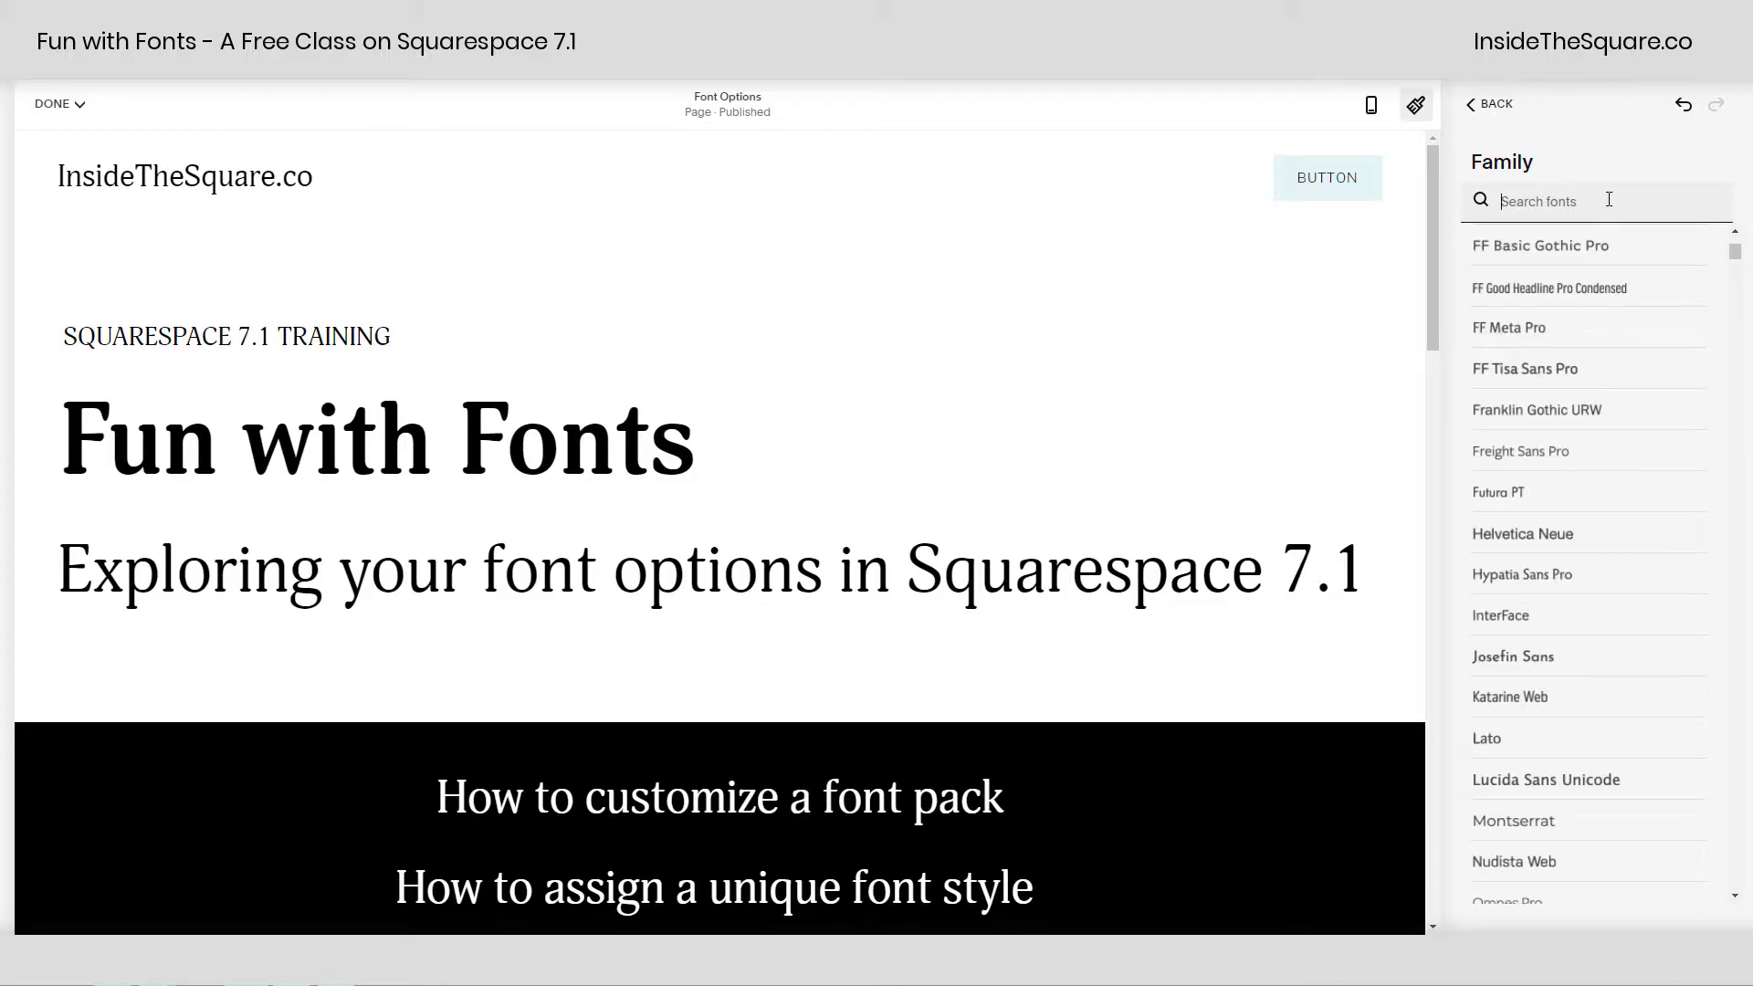
text(poppins)
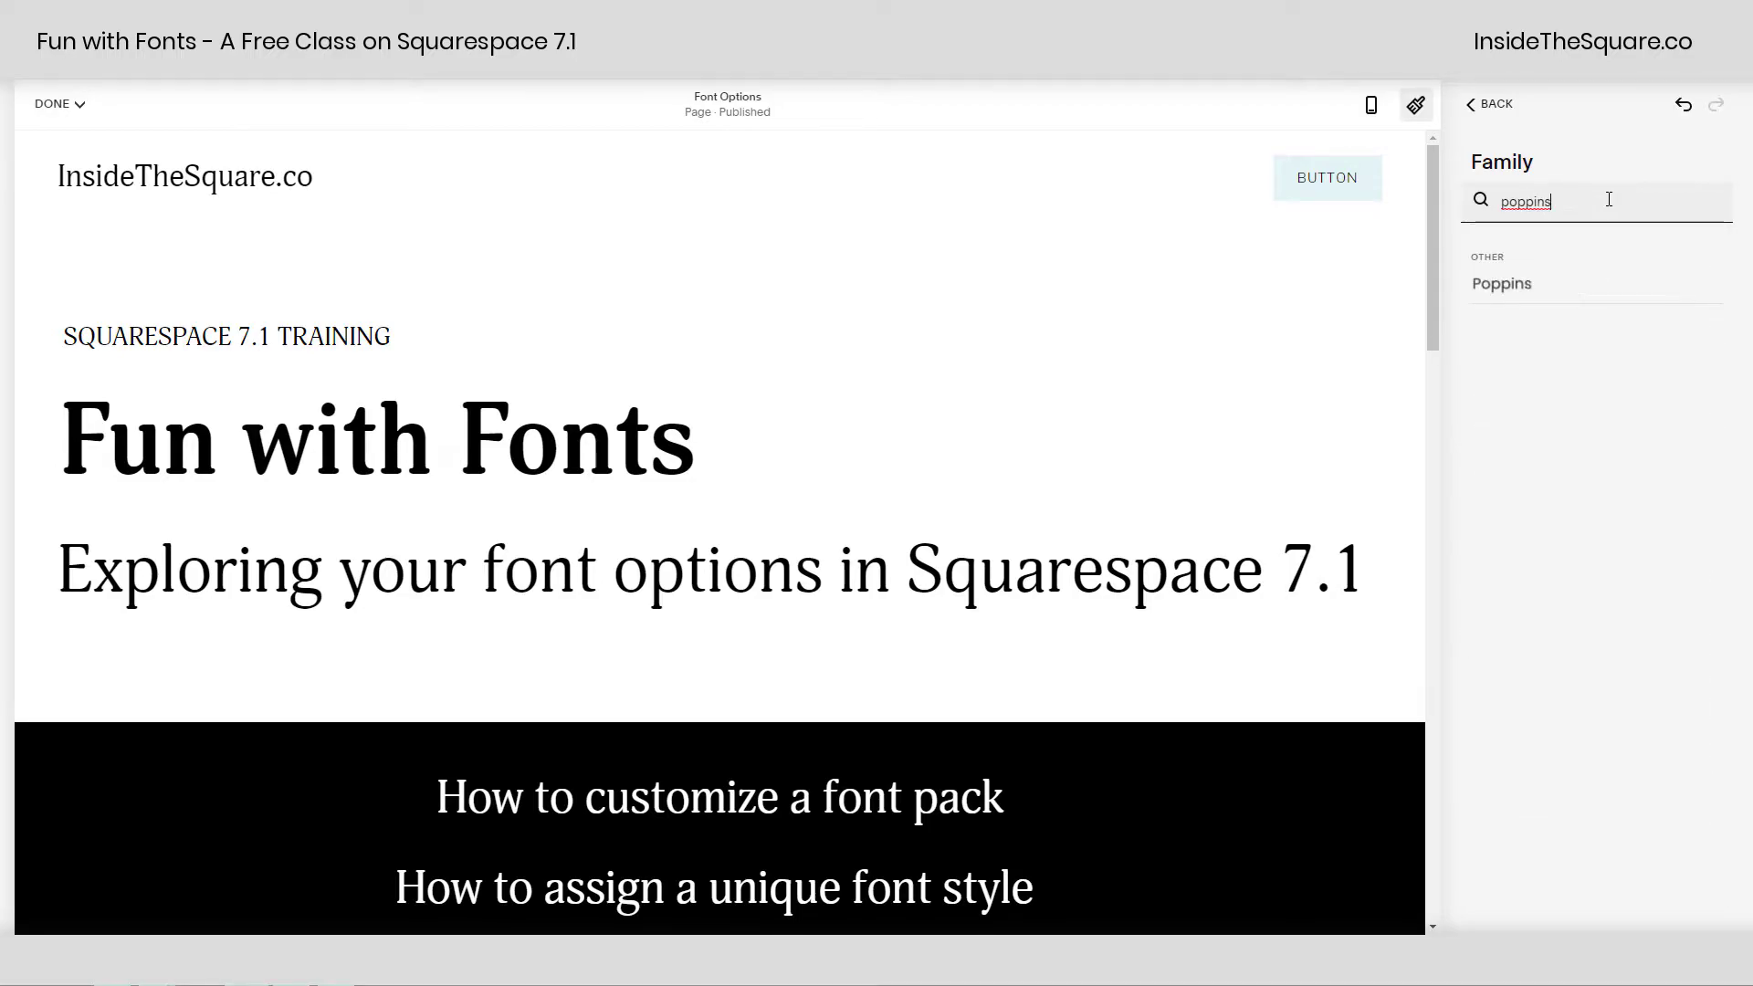
click(1527, 286)
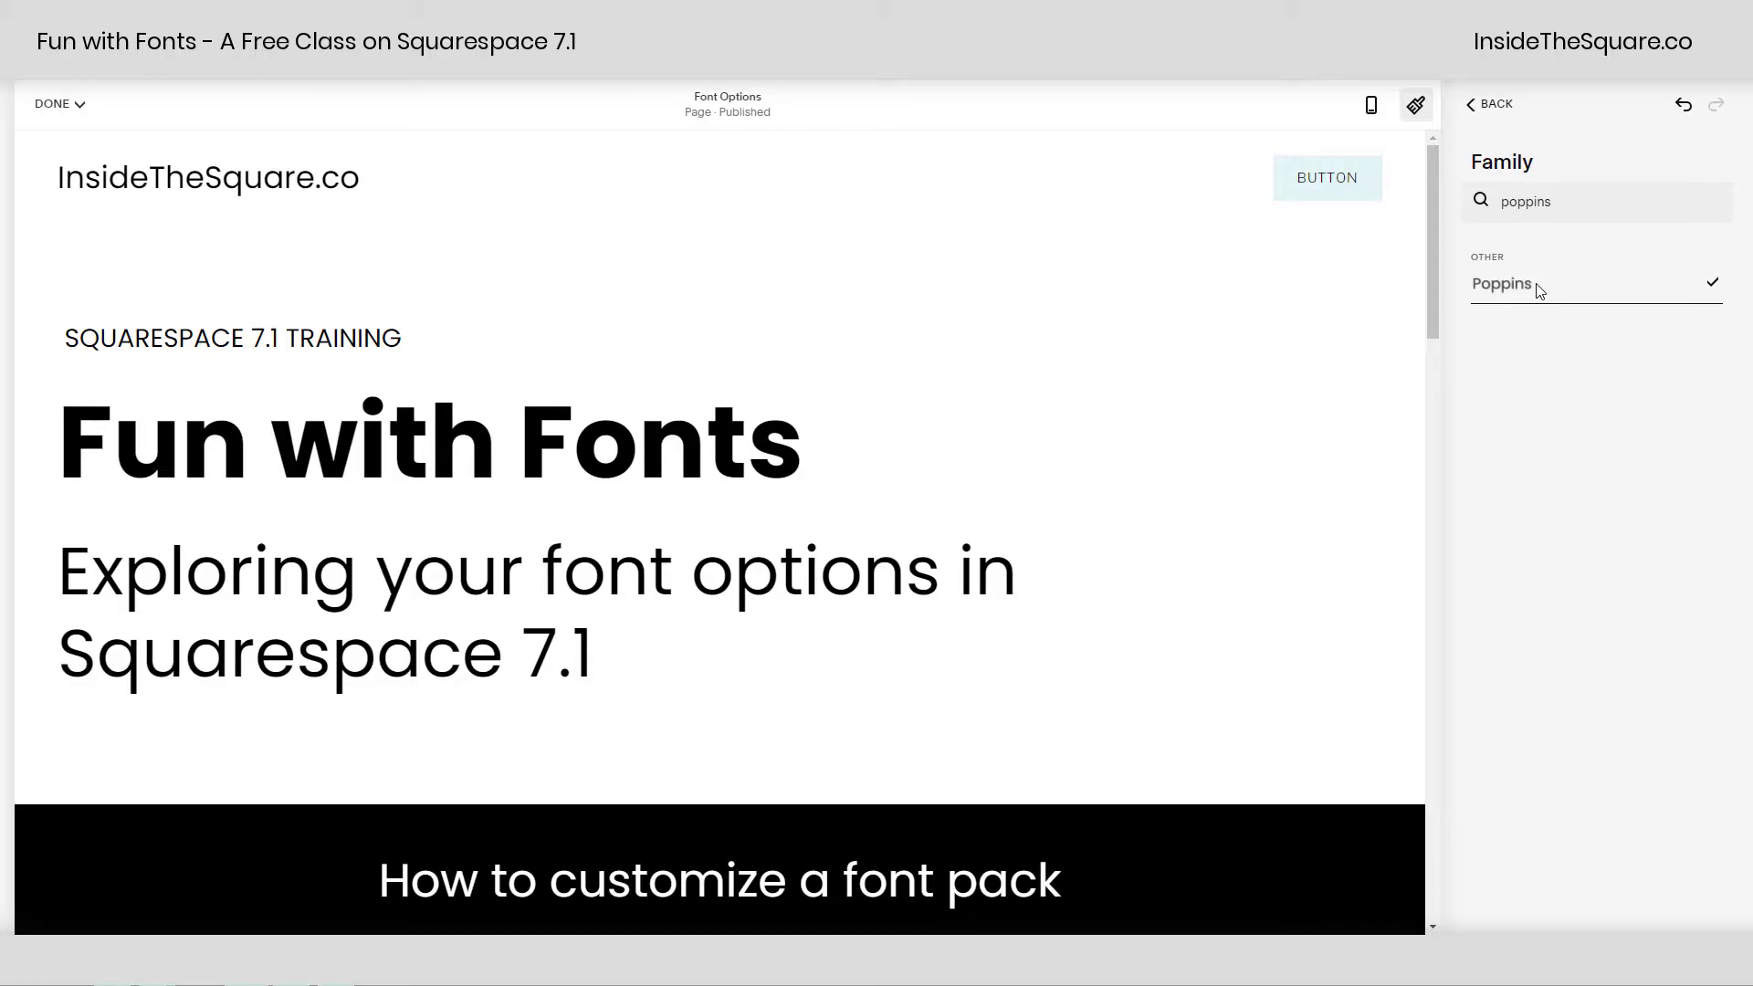
Review the Headings settings: Poppins weight 400, Heading 1 at 6rem
click(1486, 106)
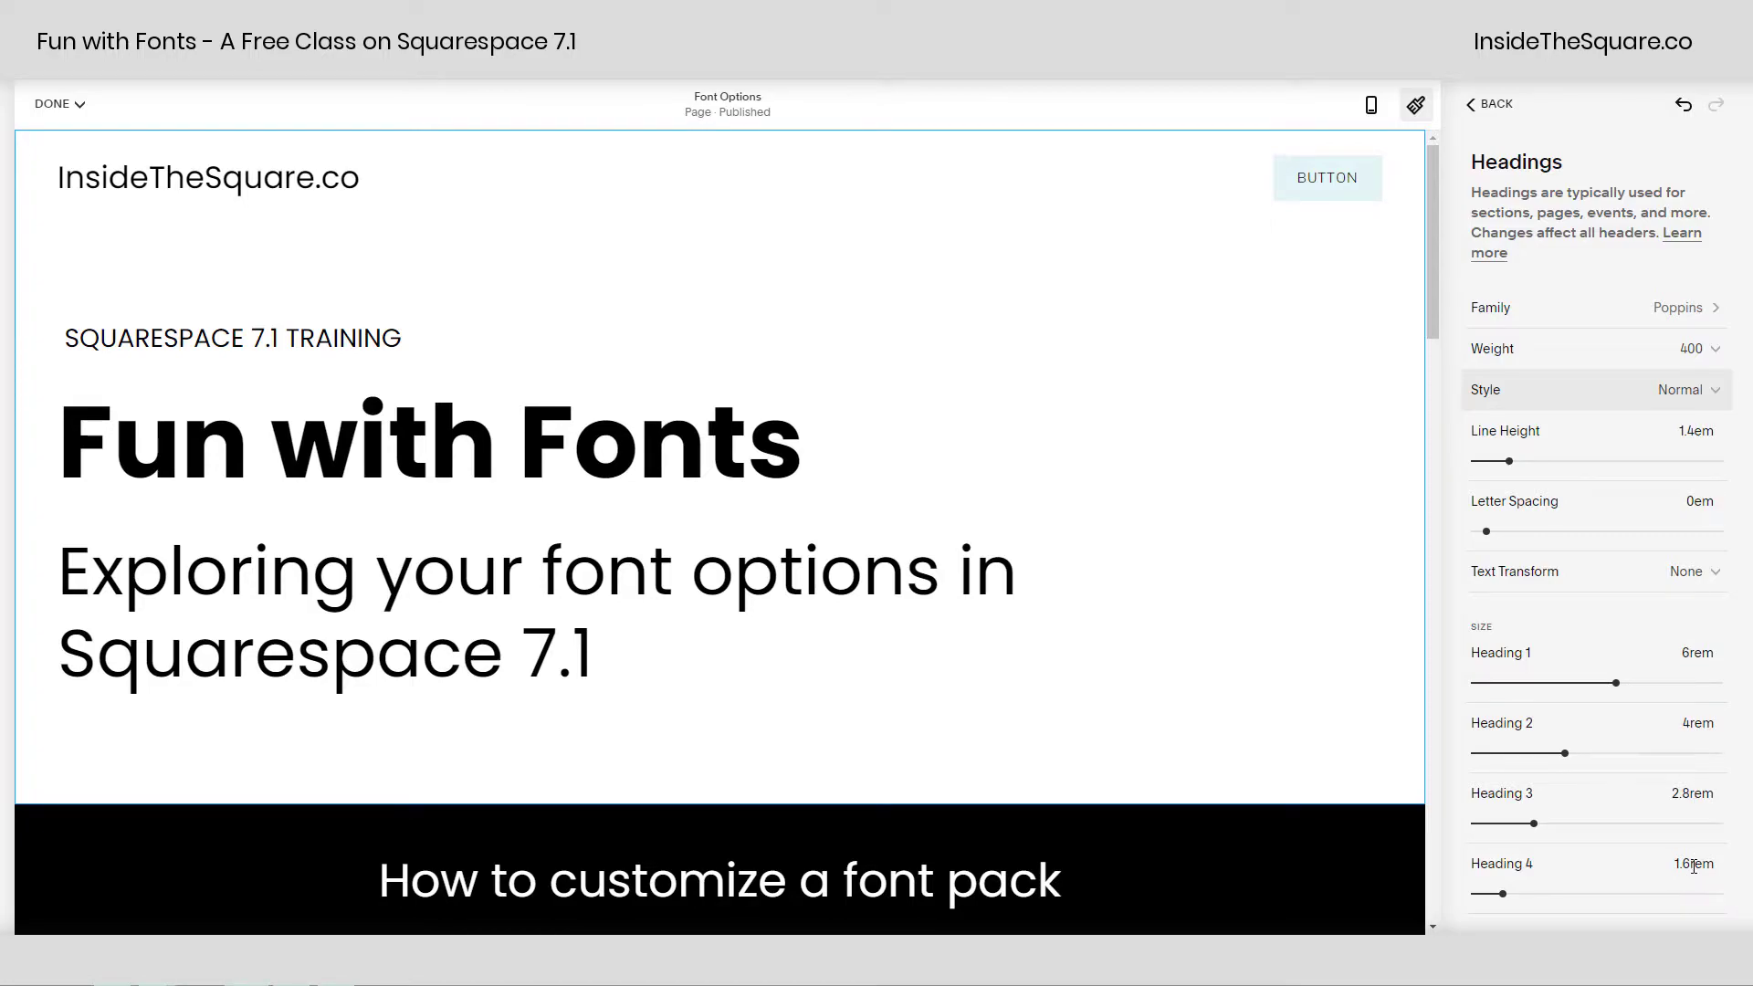
click(1695, 654)
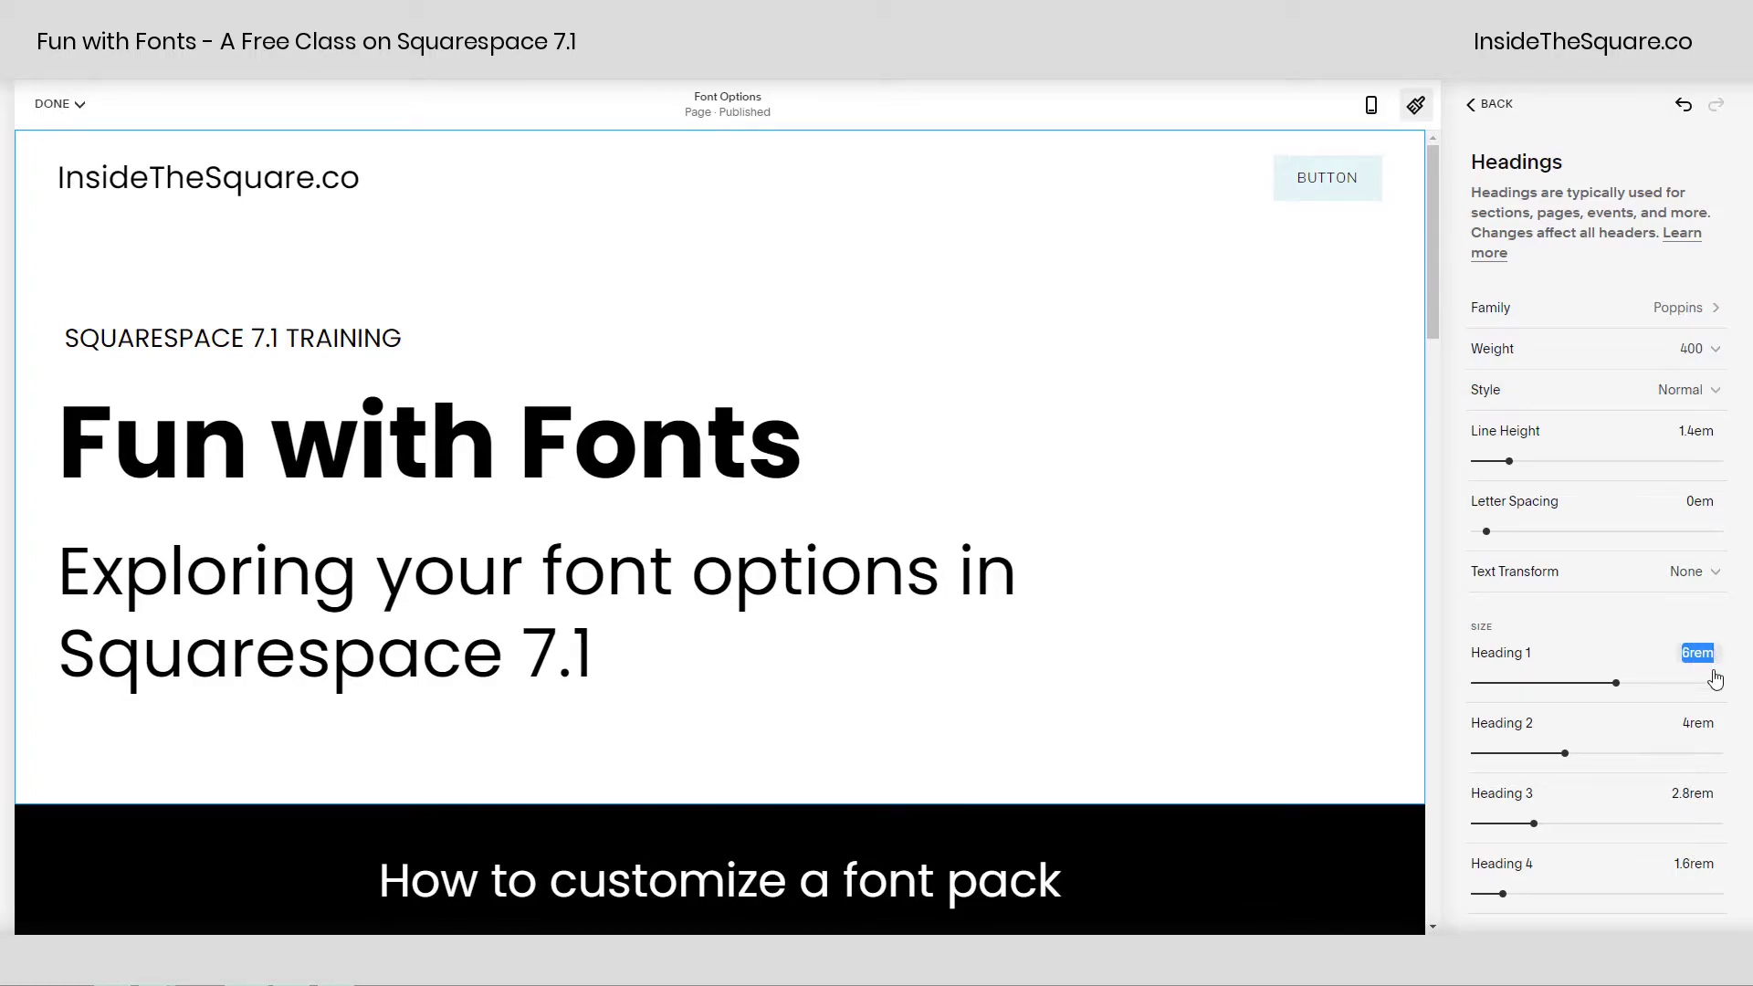
click(1691, 652)
Return to Fonts and lower the base font size from 17px to 14px
click(1509, 106)
drag(1467, 447, 1467, 439)
click(1467, 439)
click(1471, 438)
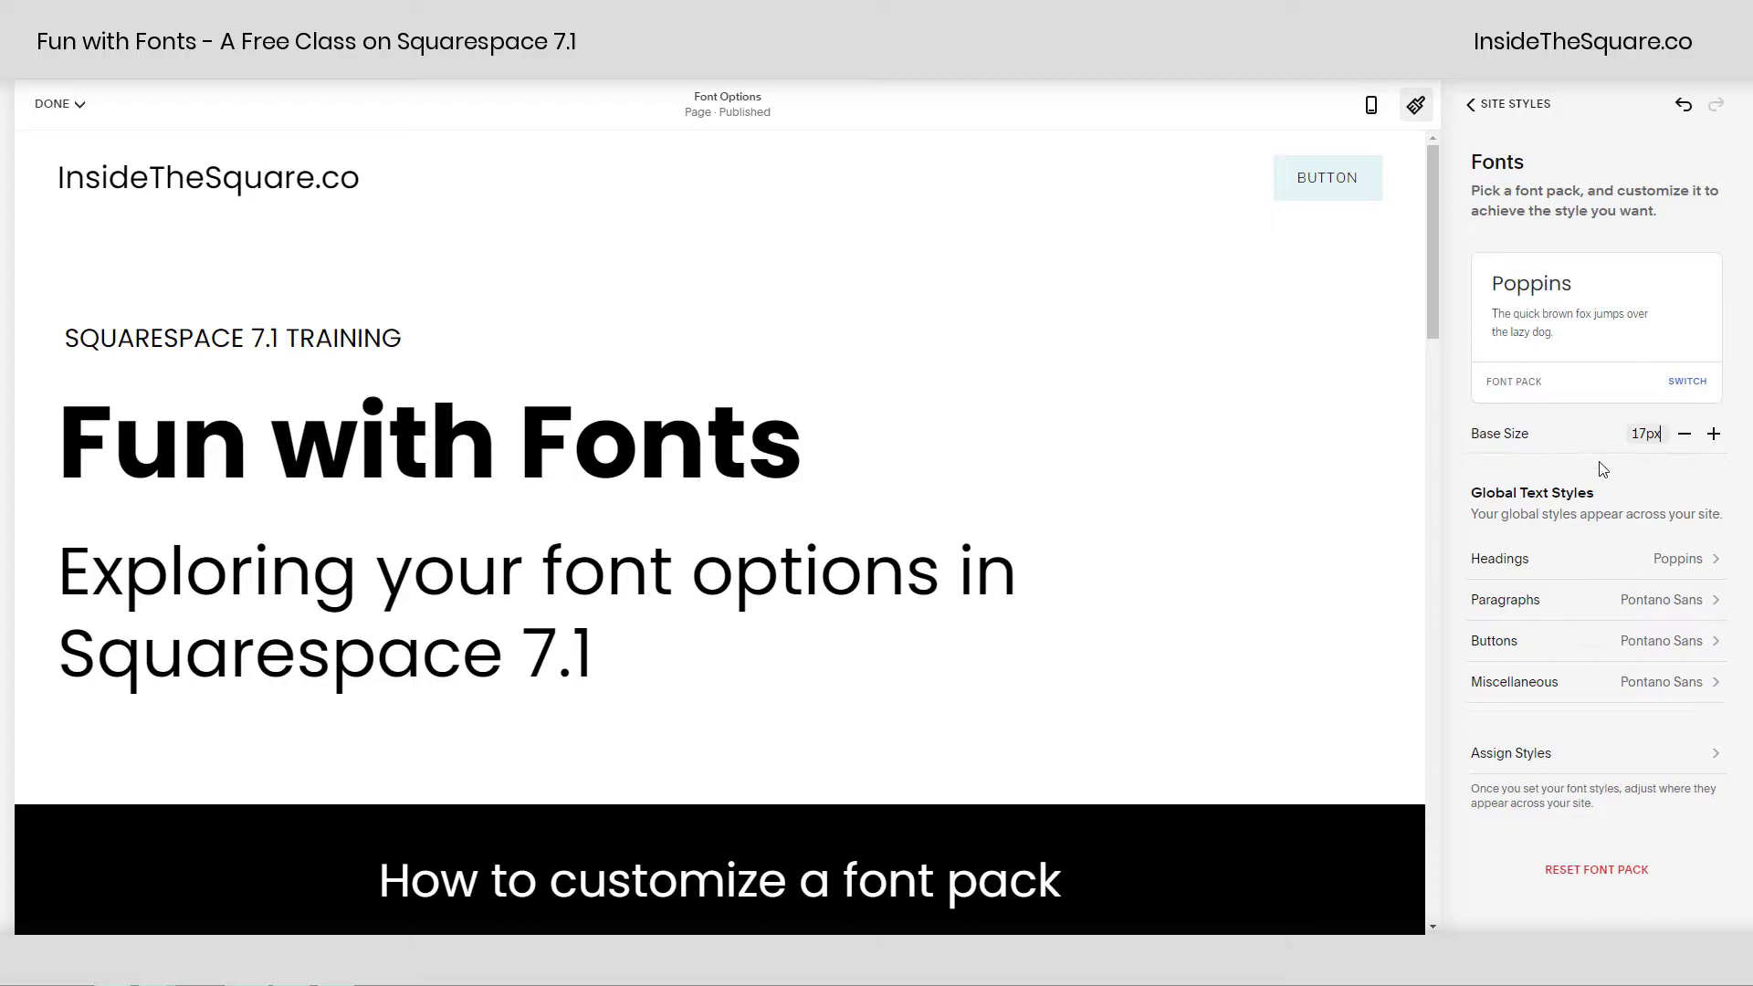
click(1685, 438)
click(1685, 438)
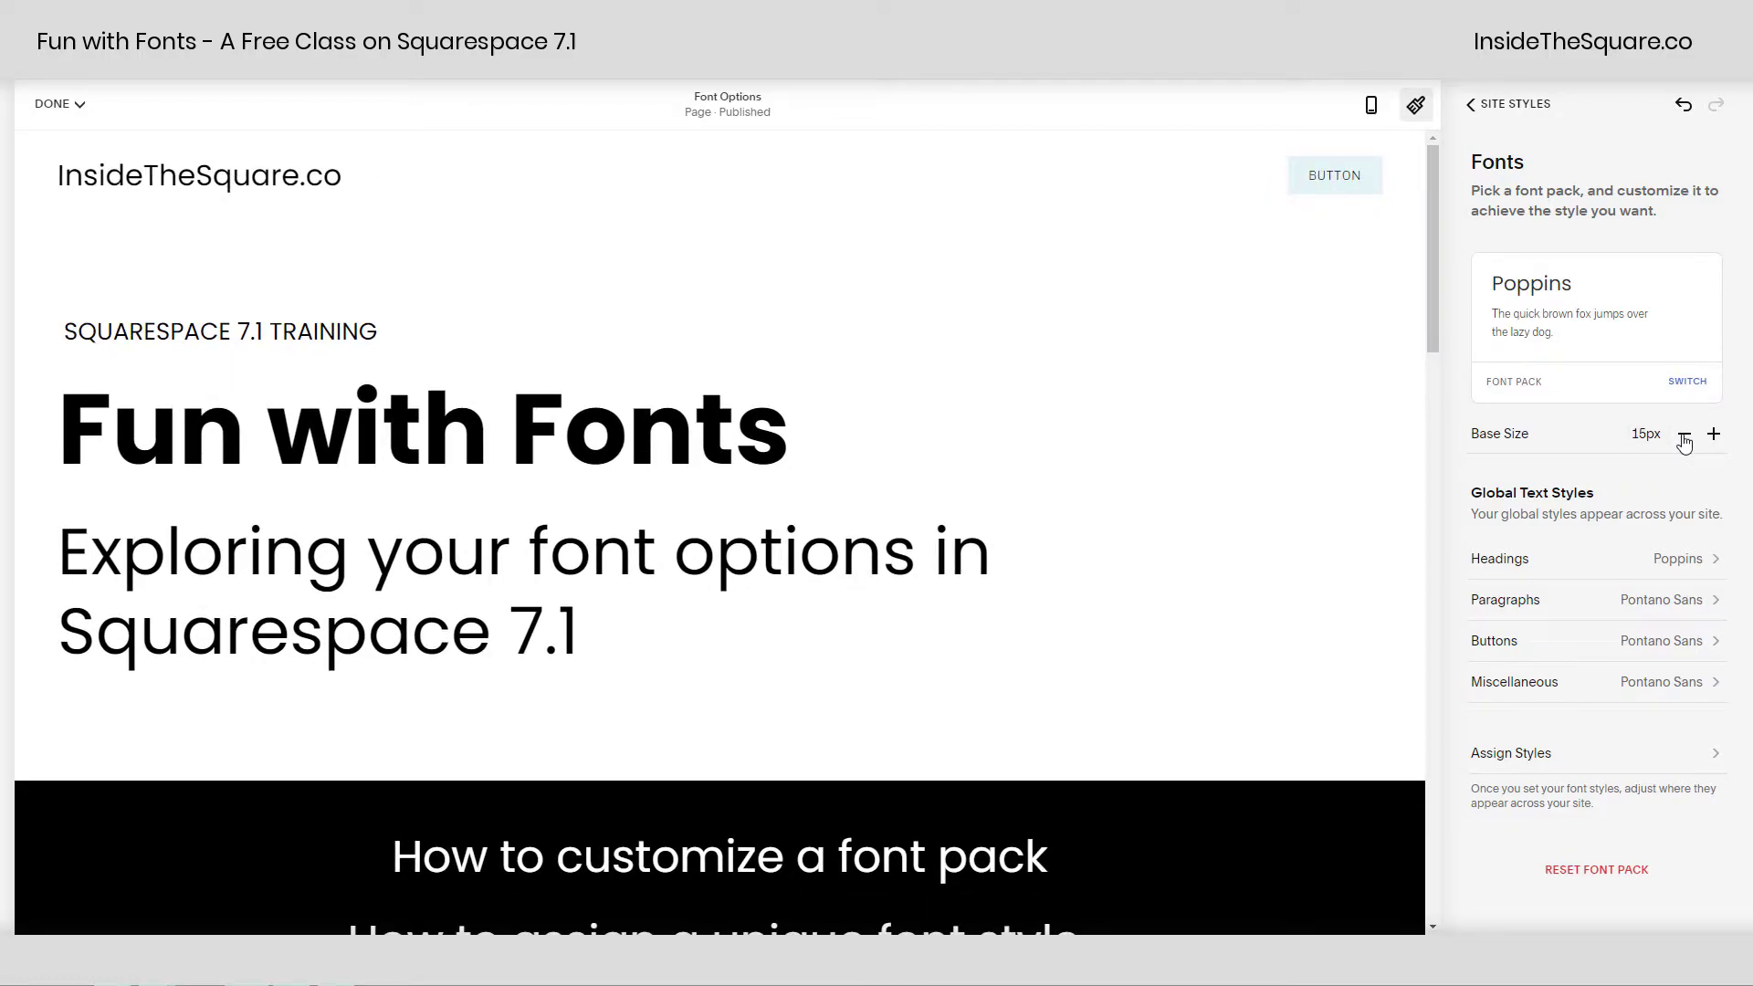
click(1684, 438)
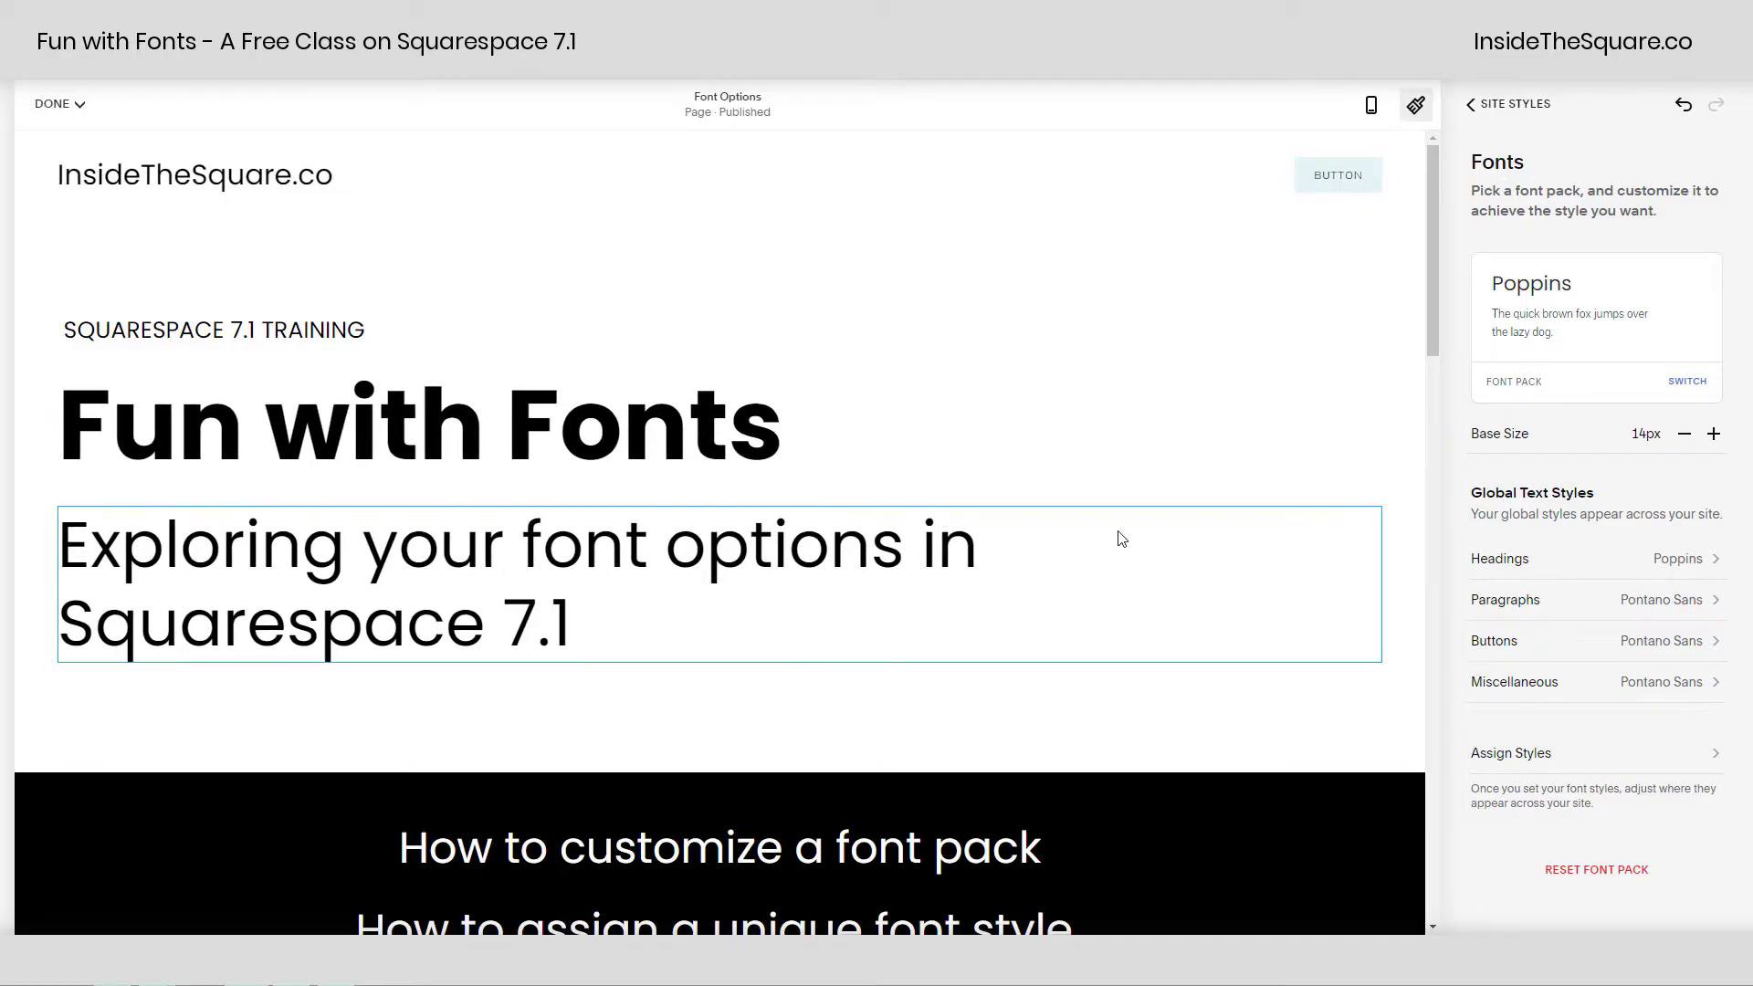
Drop the base font size to 13px, then settle it at 15px
scroll(1128, 539, down, 2)
scroll(1130, 539, down, 10)
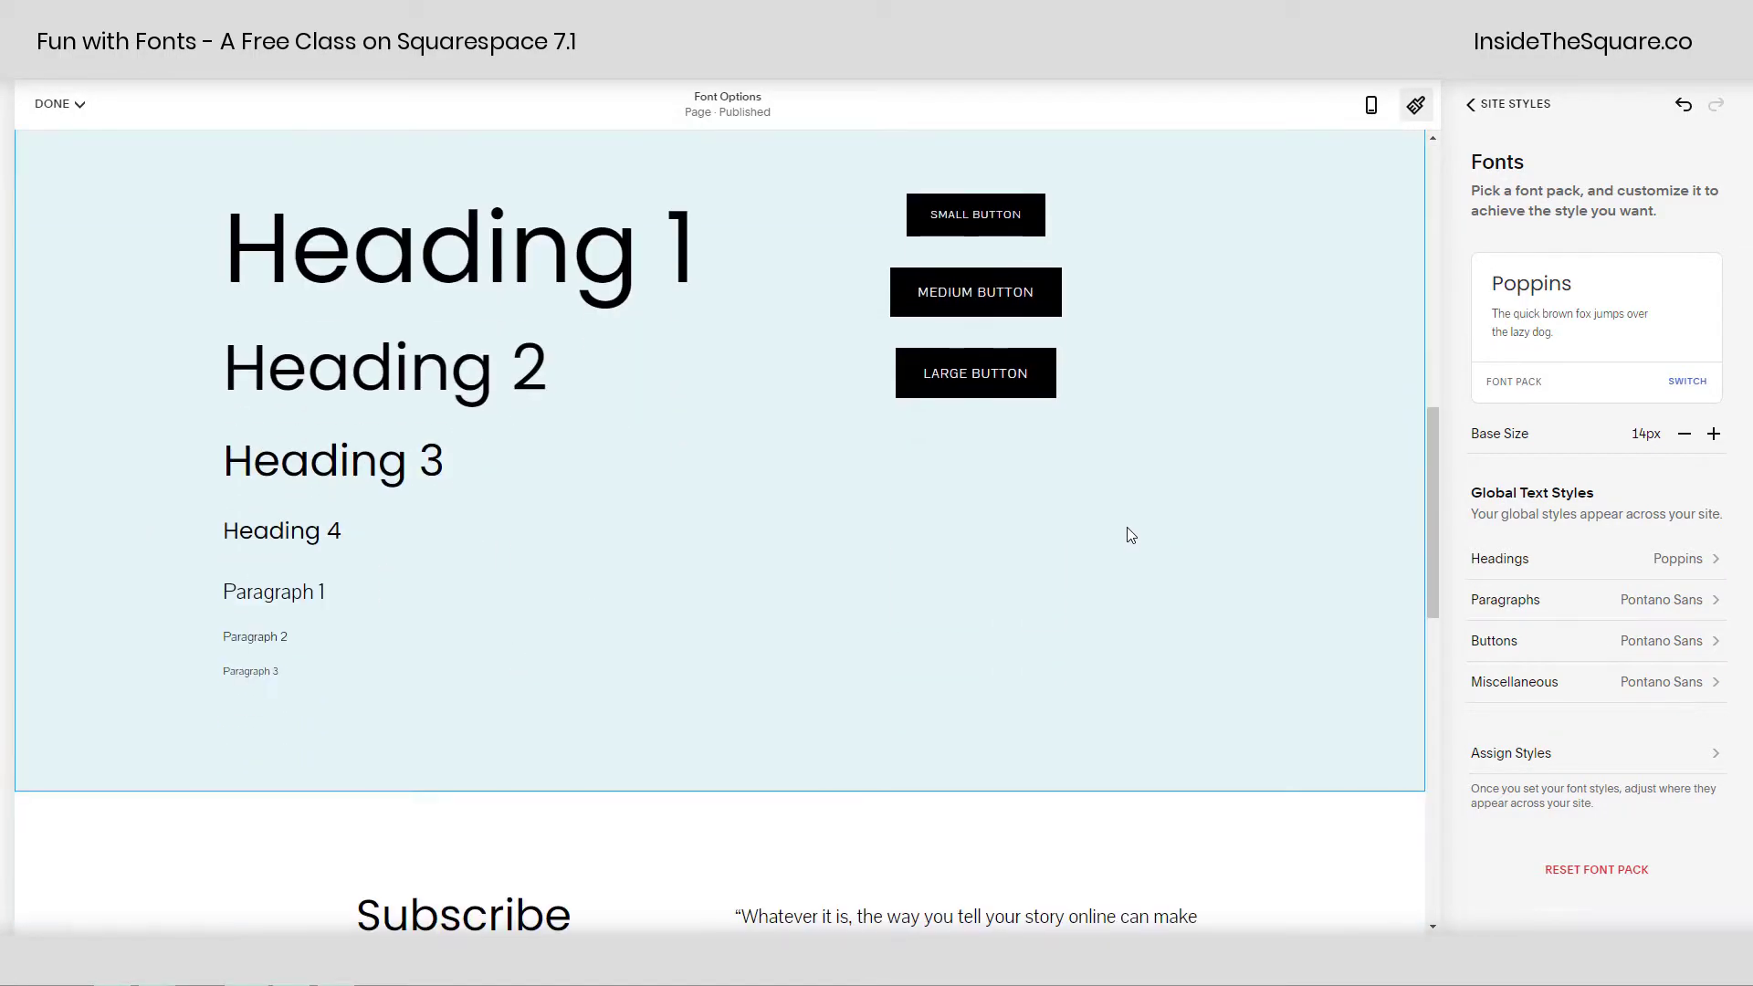
click(1685, 435)
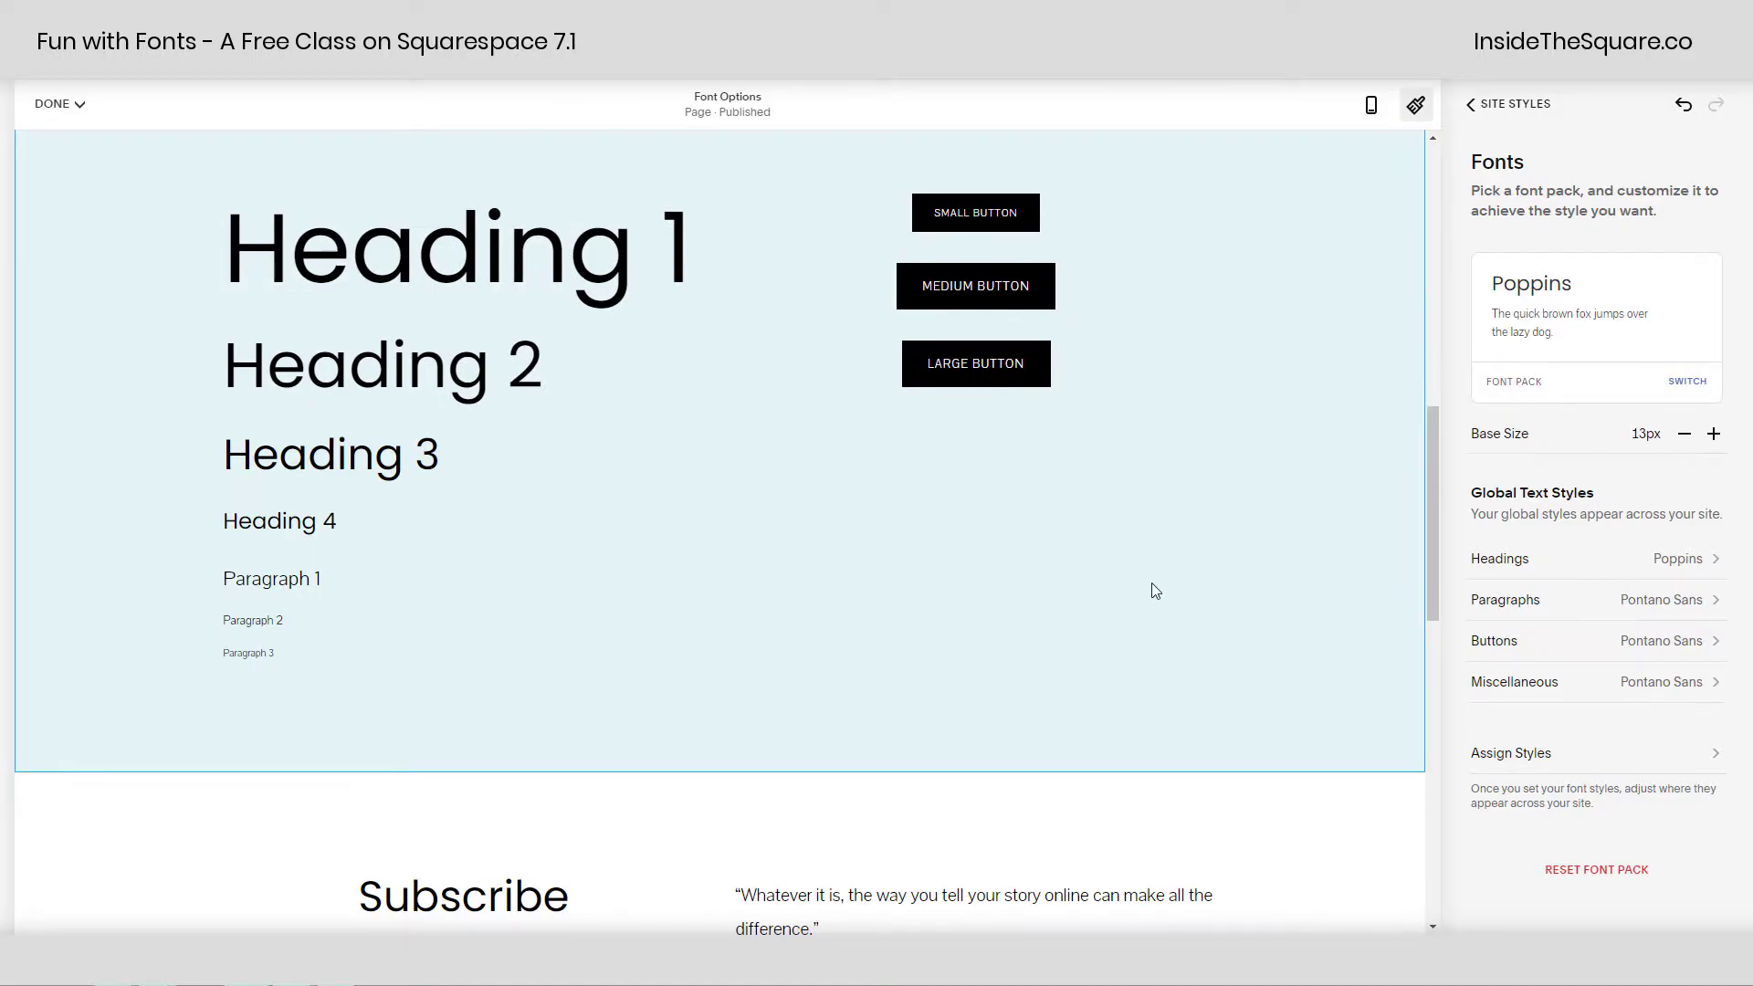
scroll(1154, 585, up, 7)
scroll(1164, 577, up, 2)
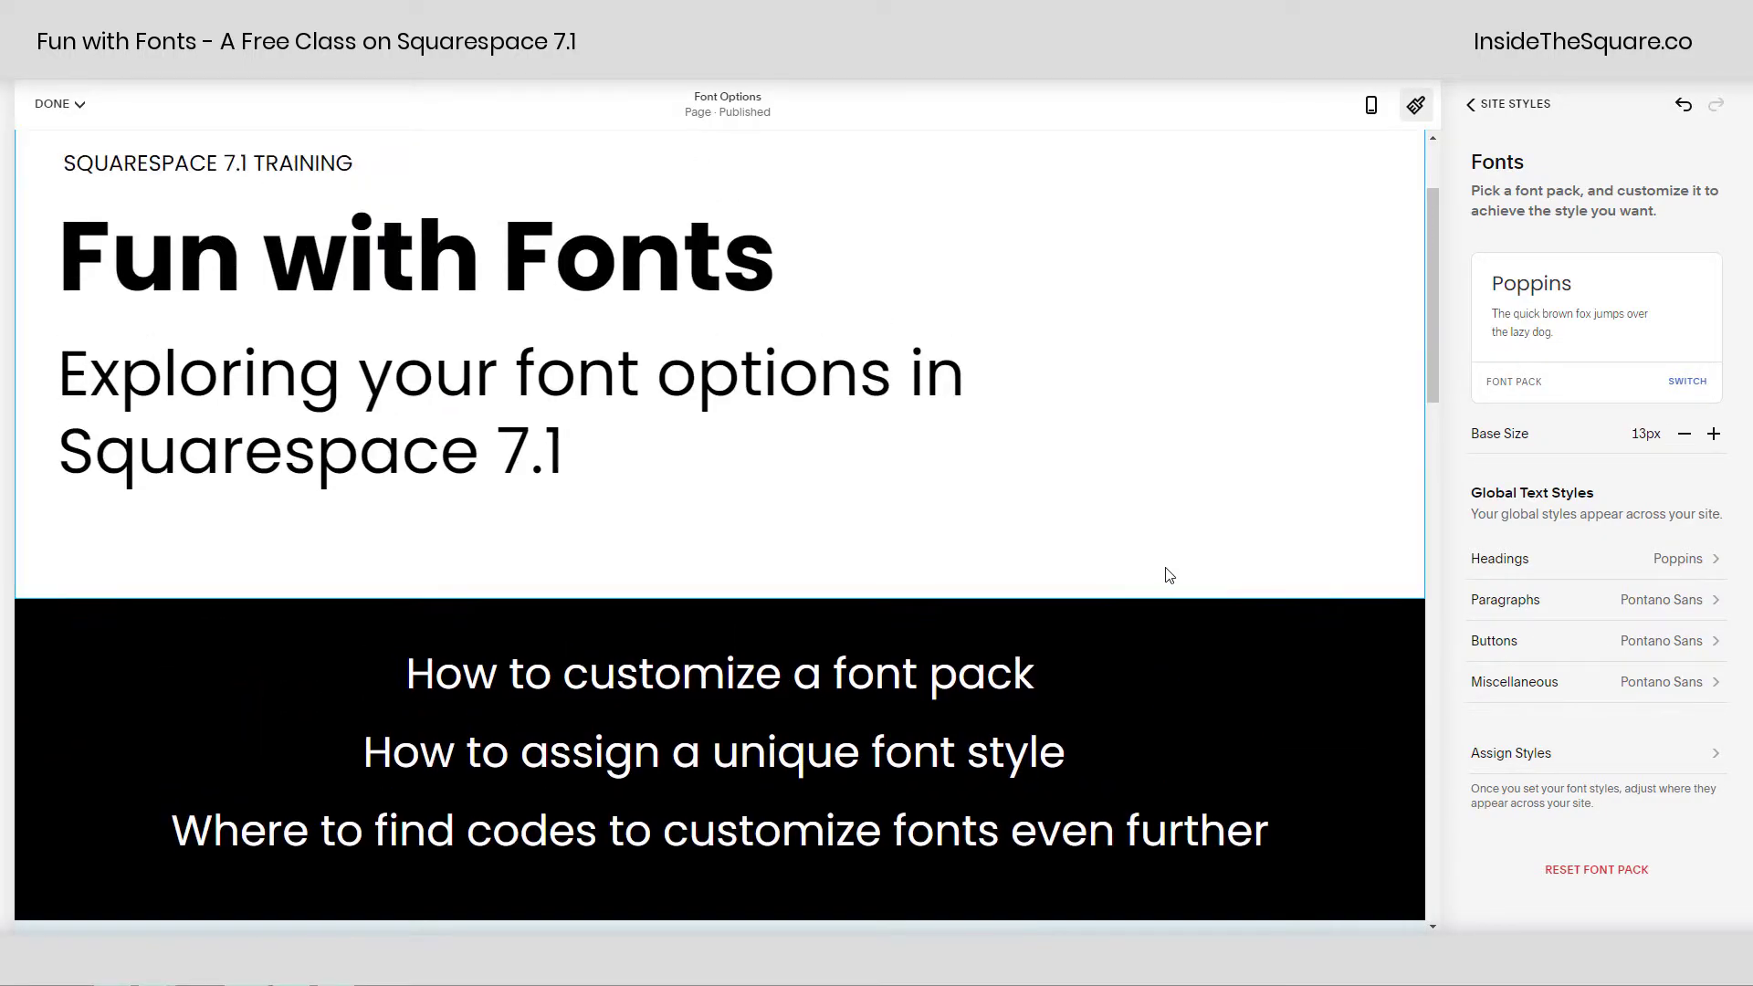
click(1714, 434)
click(1713, 434)
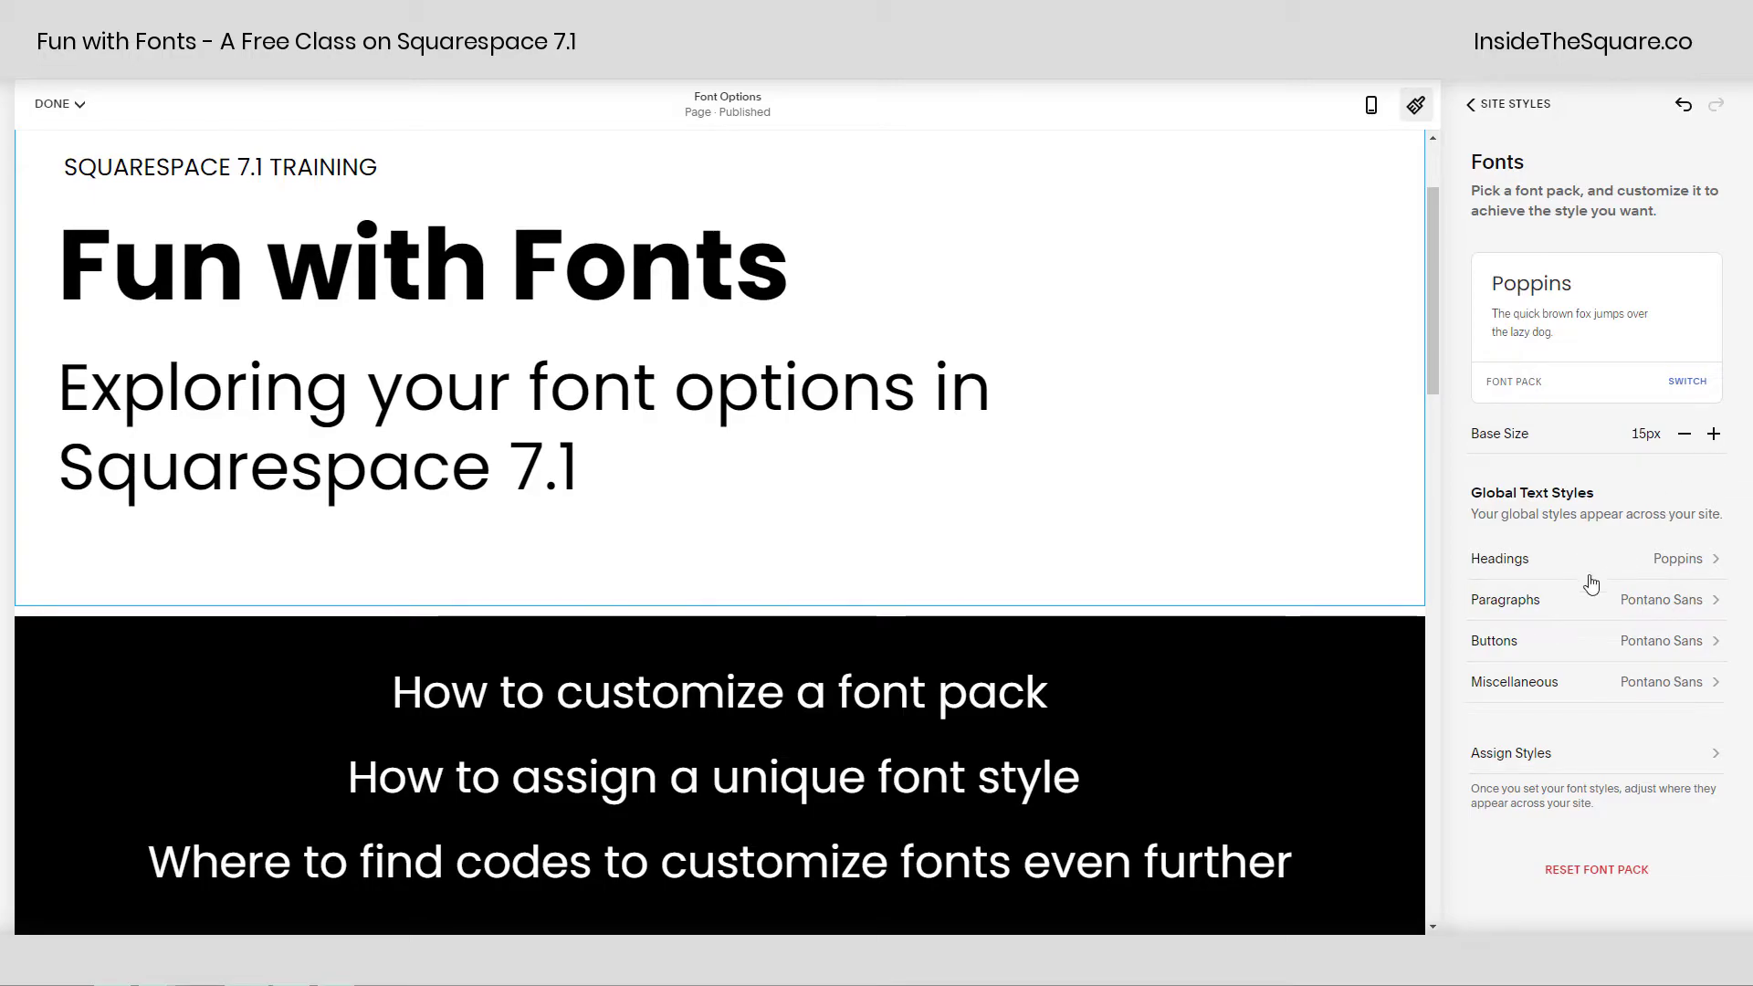
Set Heading 1 size to 5rem and keep heading text transform at None
click(1511, 573)
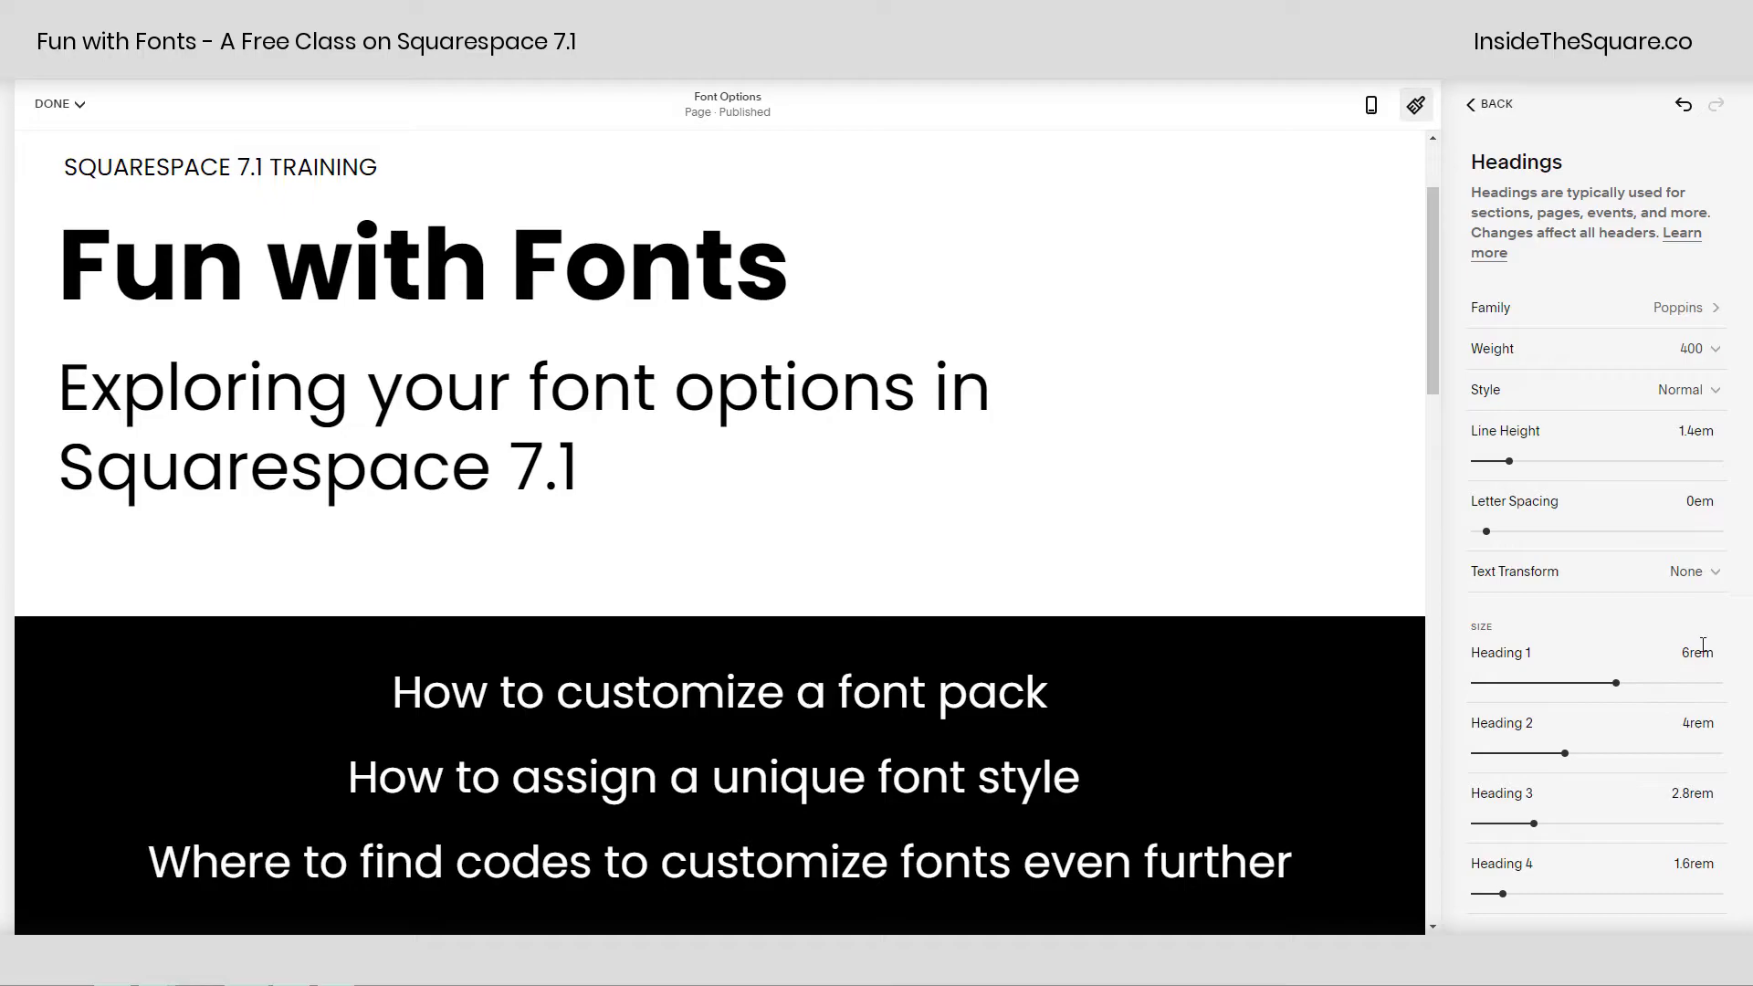
click(1701, 650)
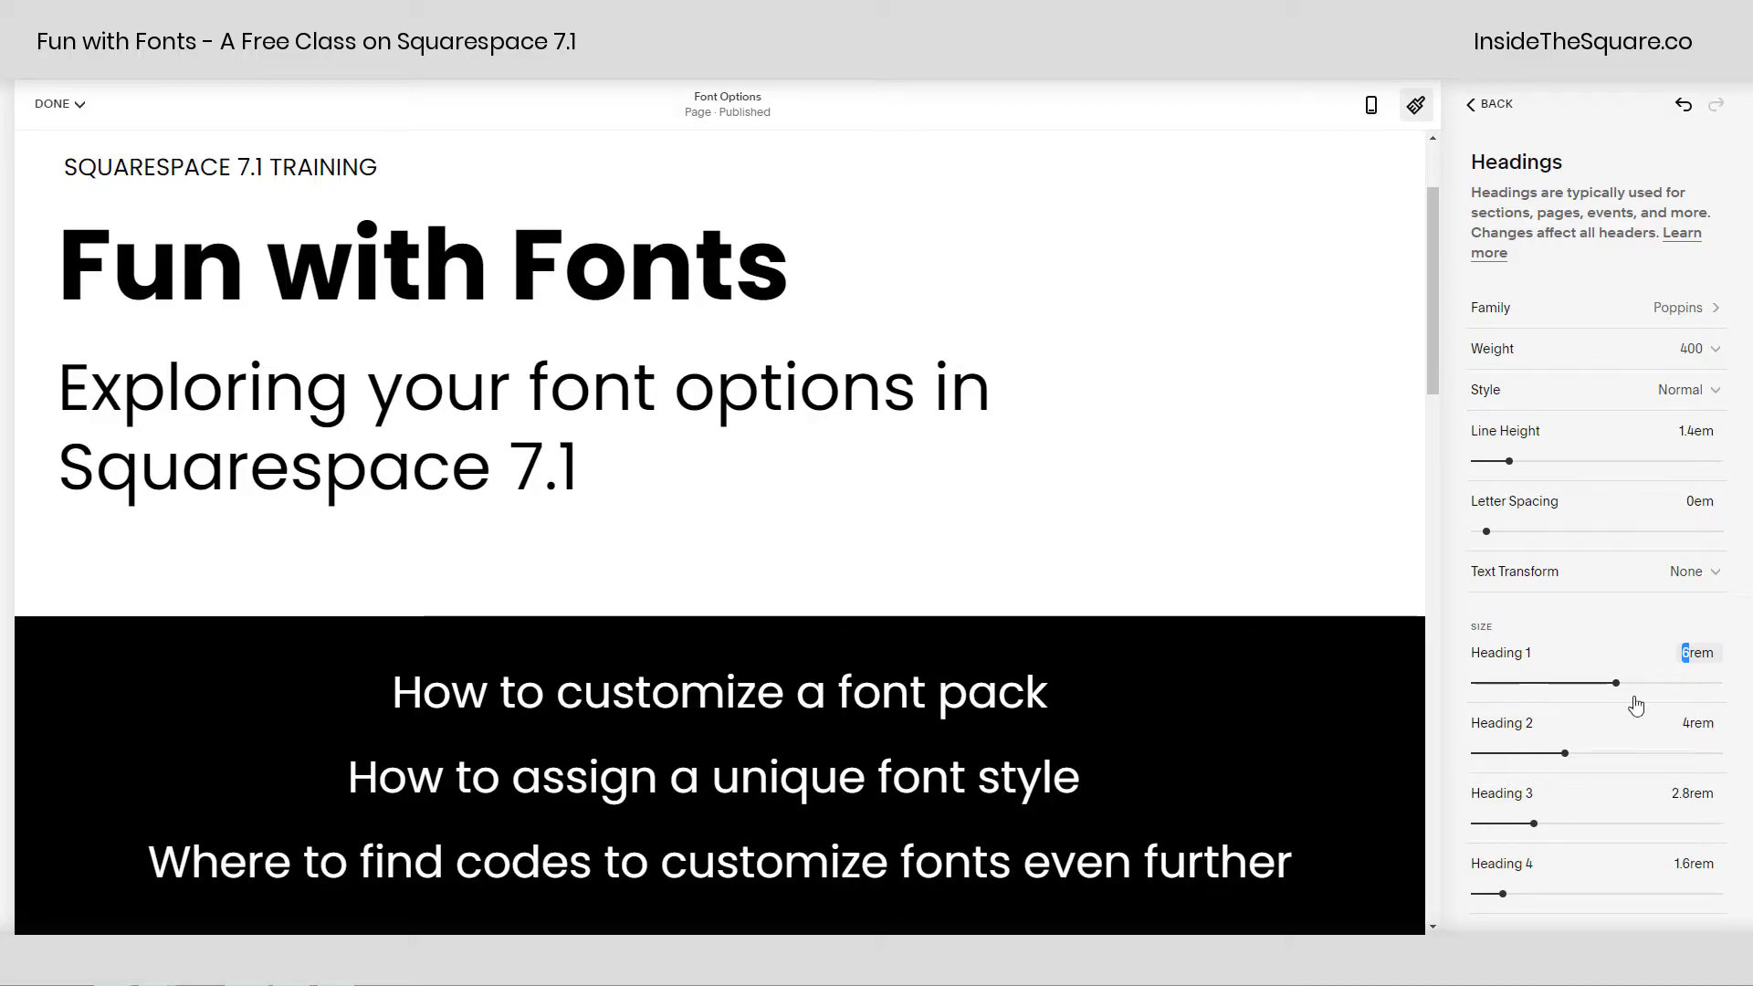
drag(1566, 683, 1598, 683)
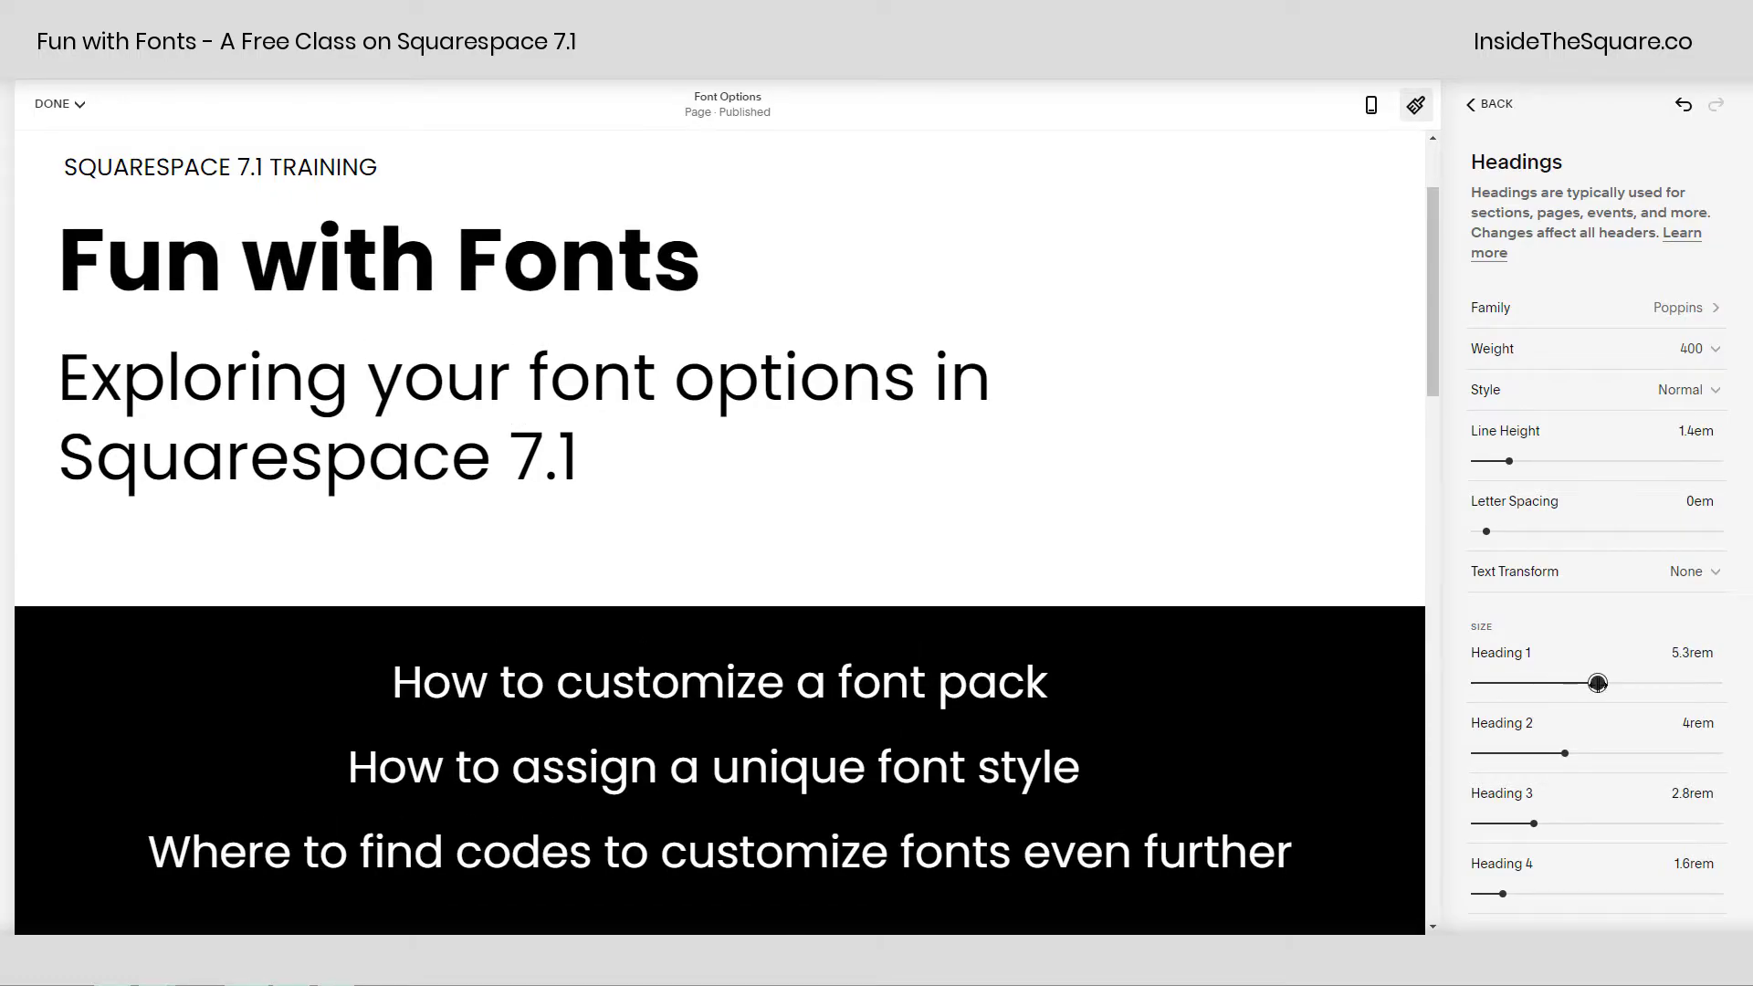
click(1680, 654)
text(5)
key(Return)
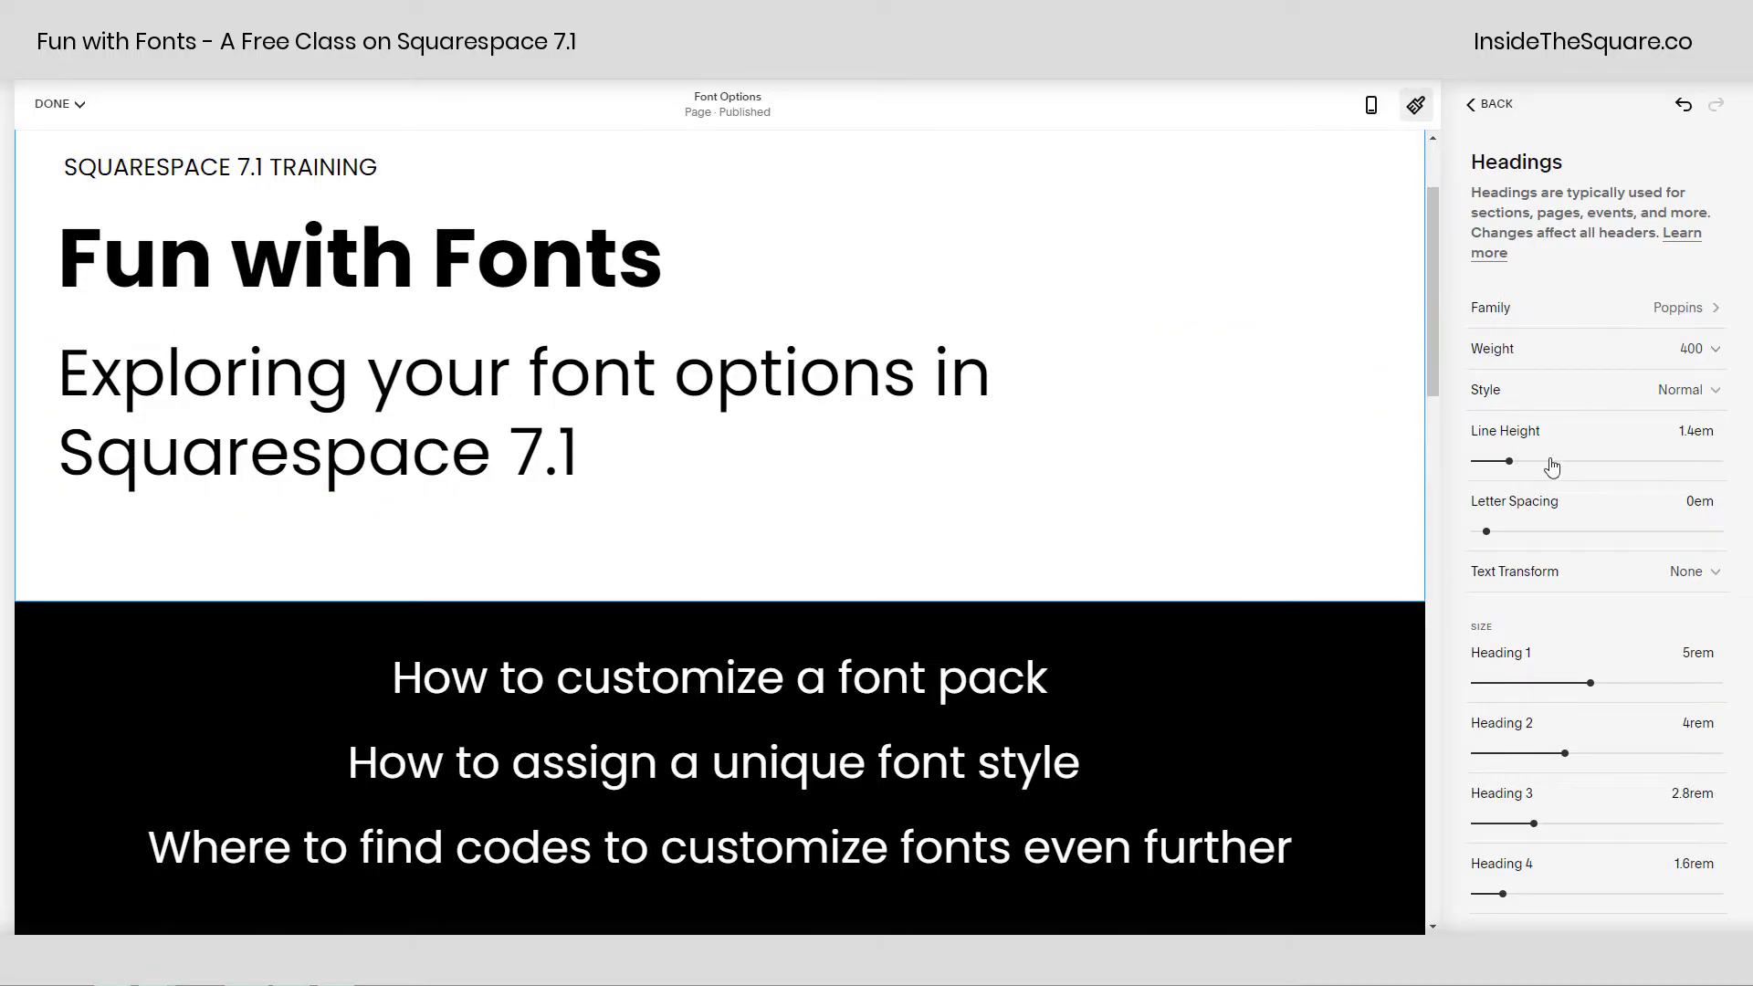
click(1538, 577)
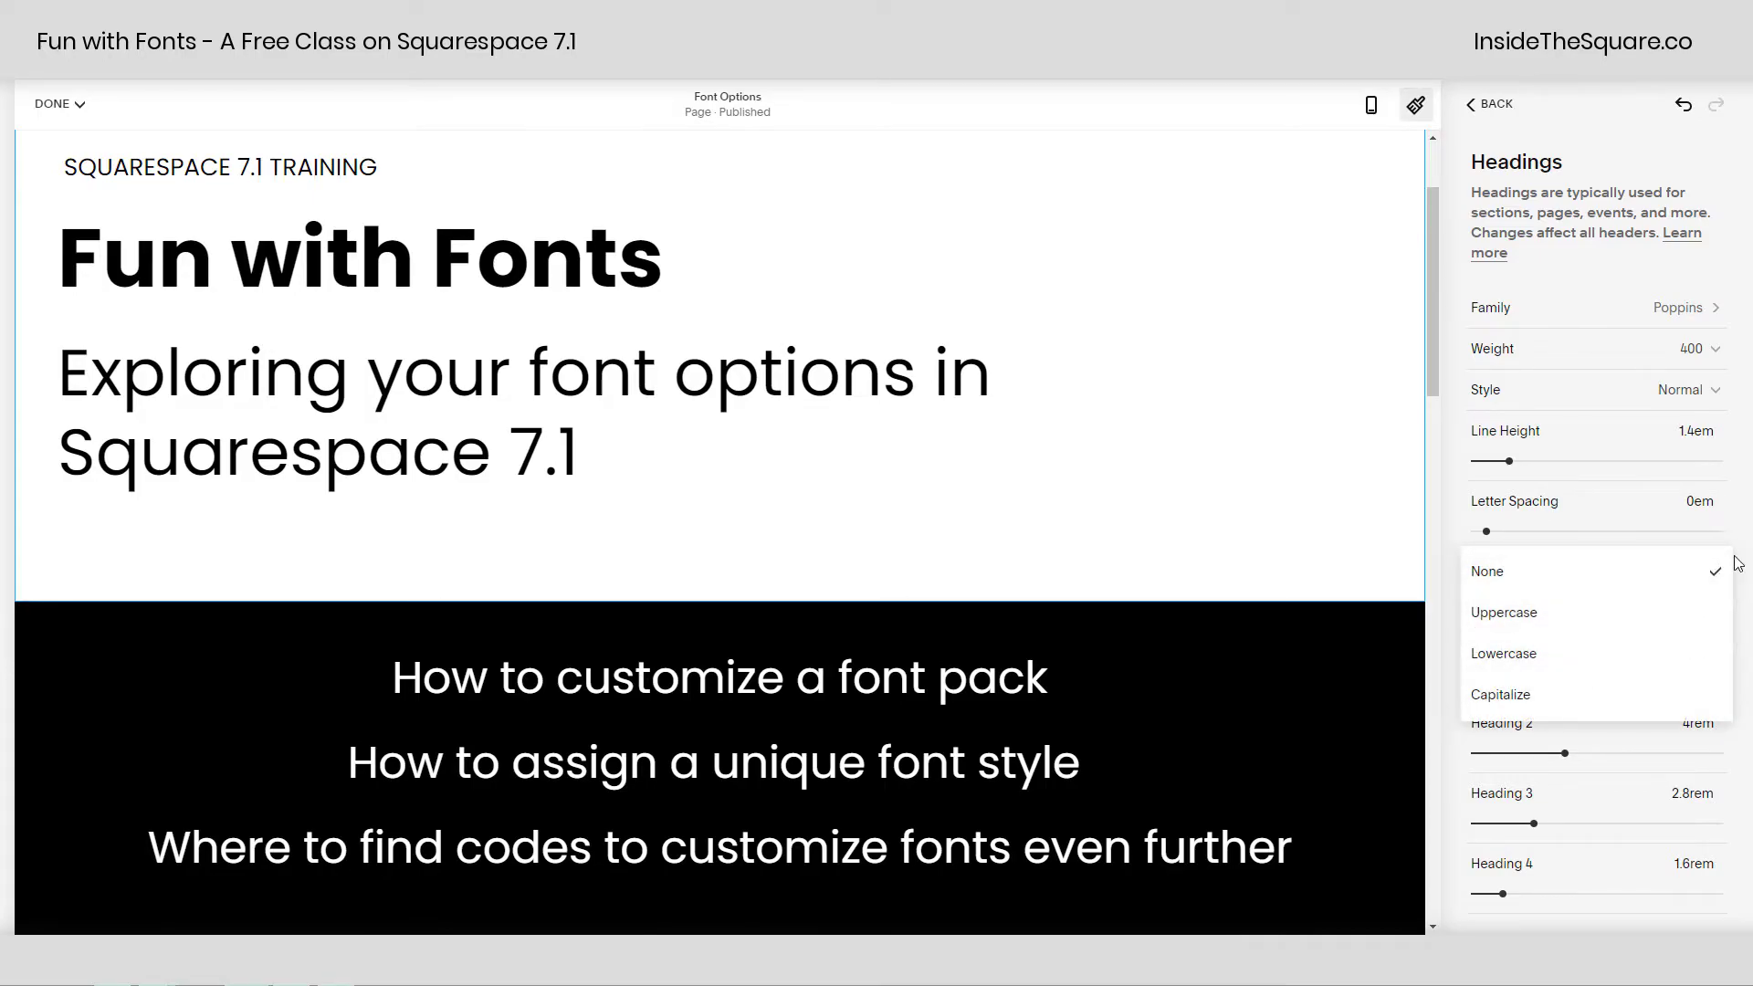
click(1738, 562)
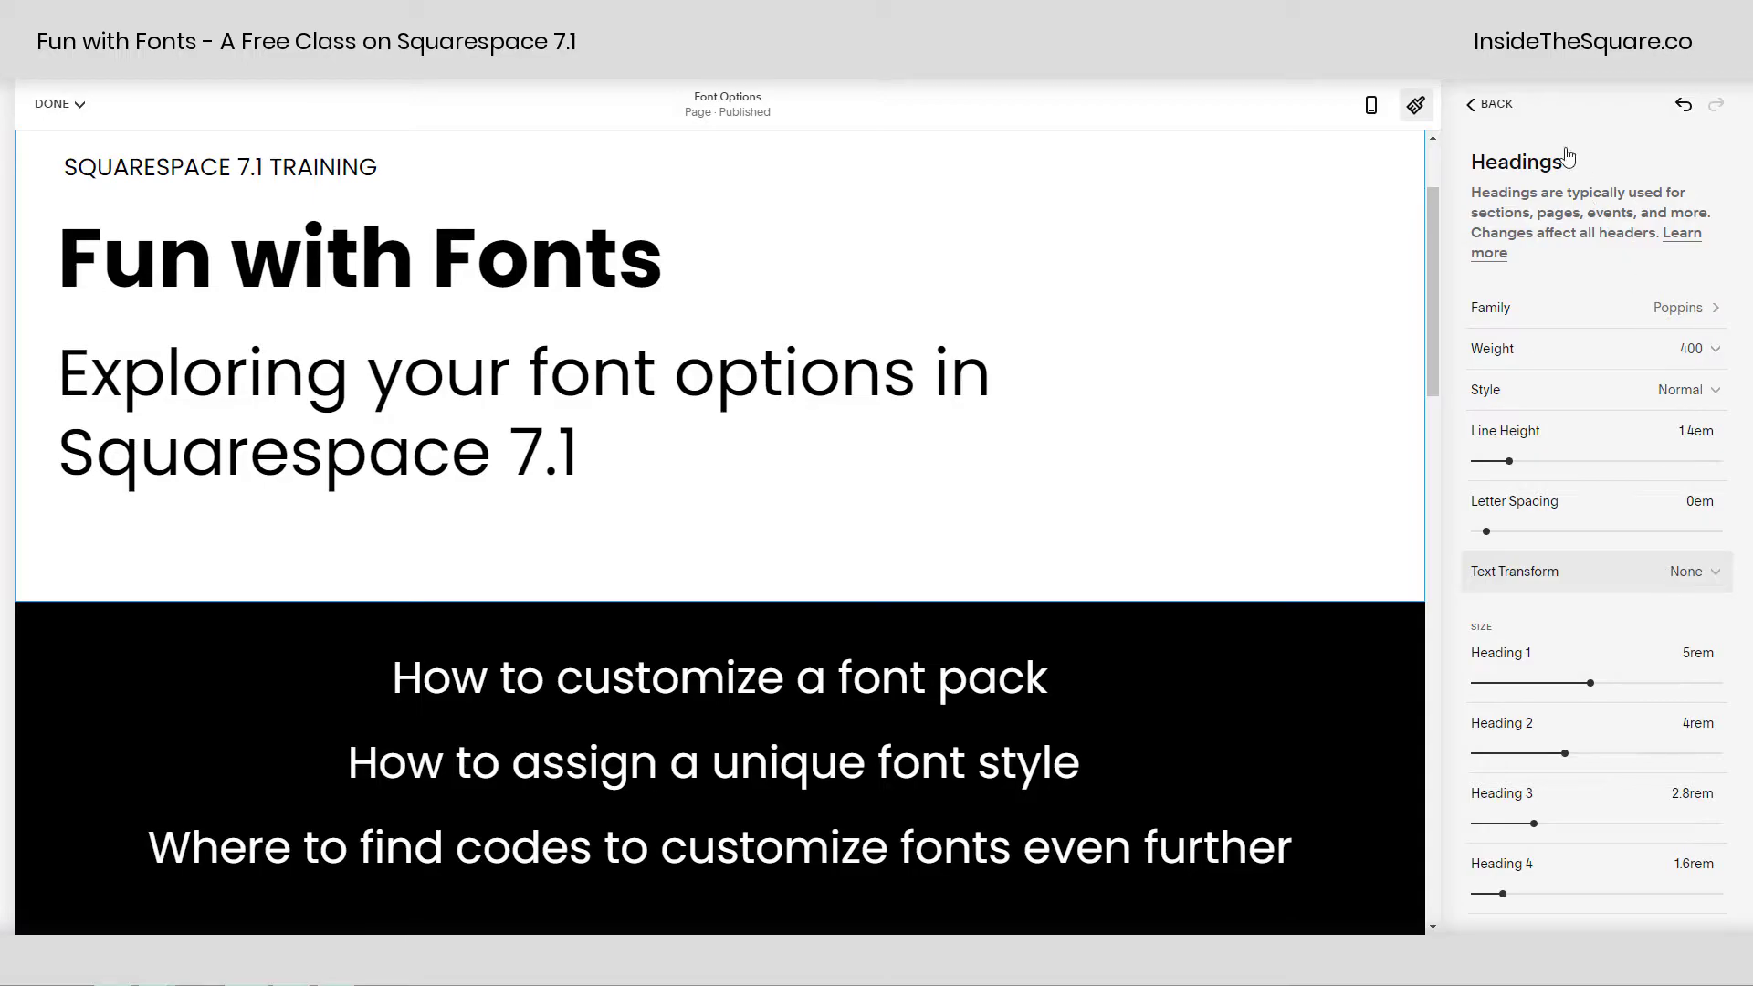
Set the Paragraphs font family to Poppins
click(1503, 107)
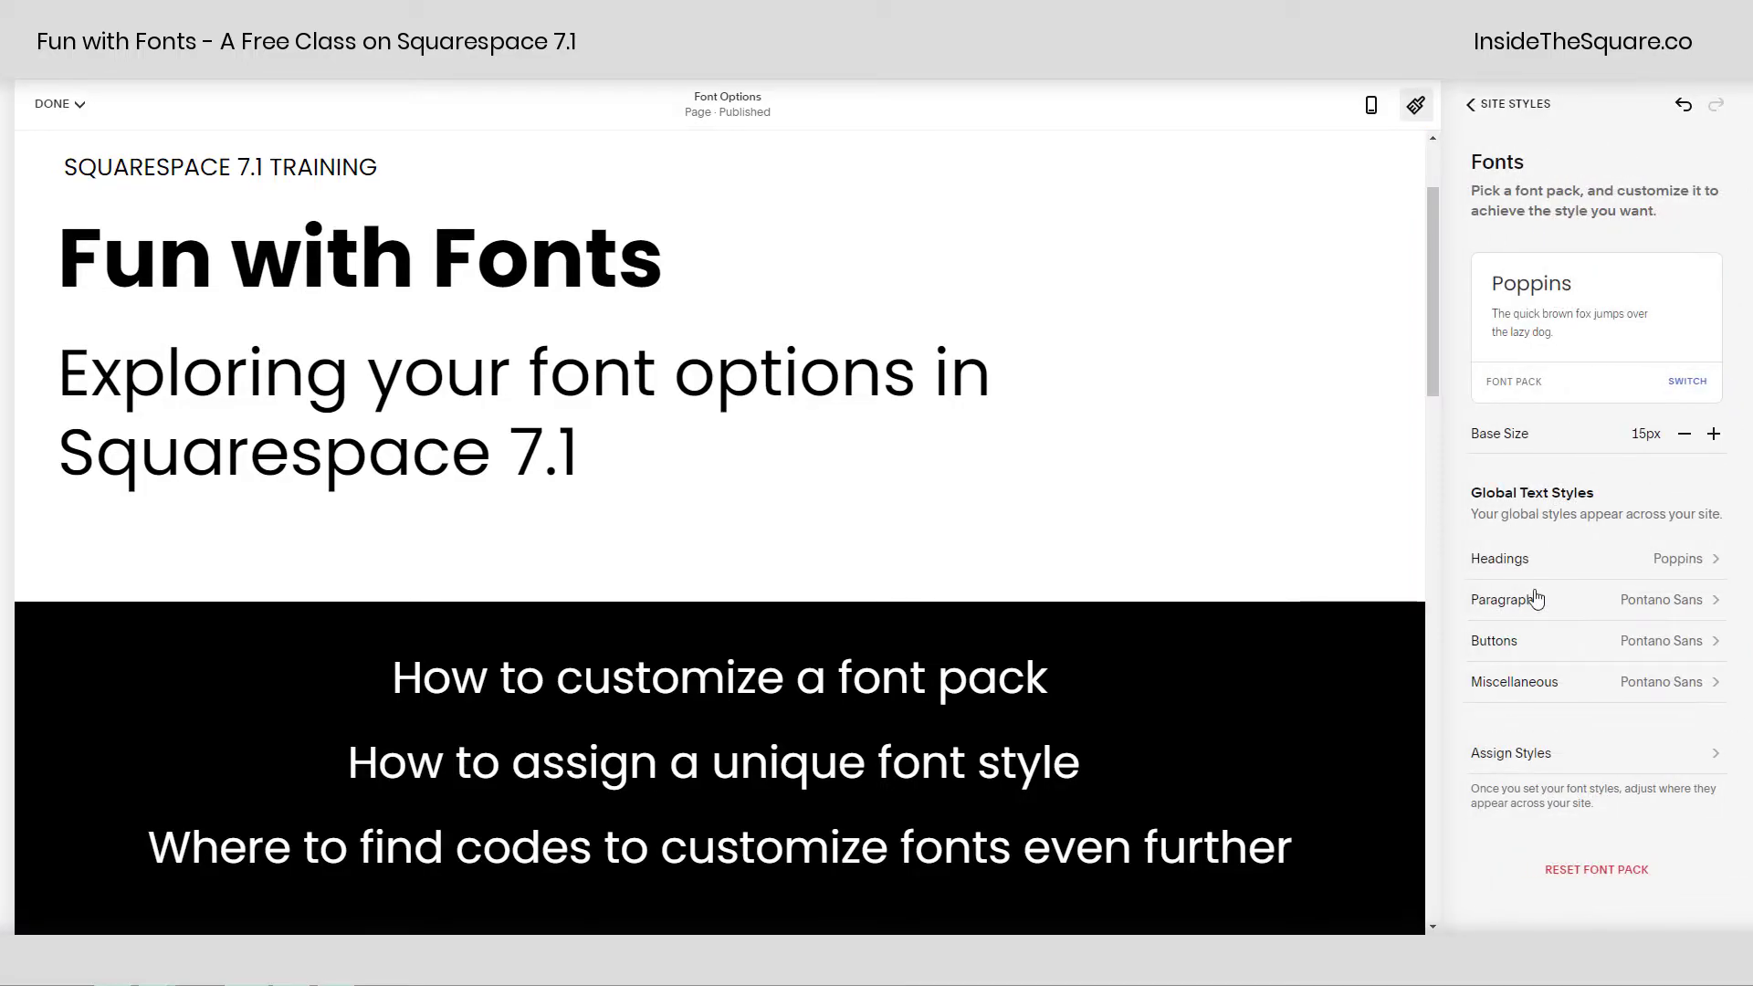
click(1527, 605)
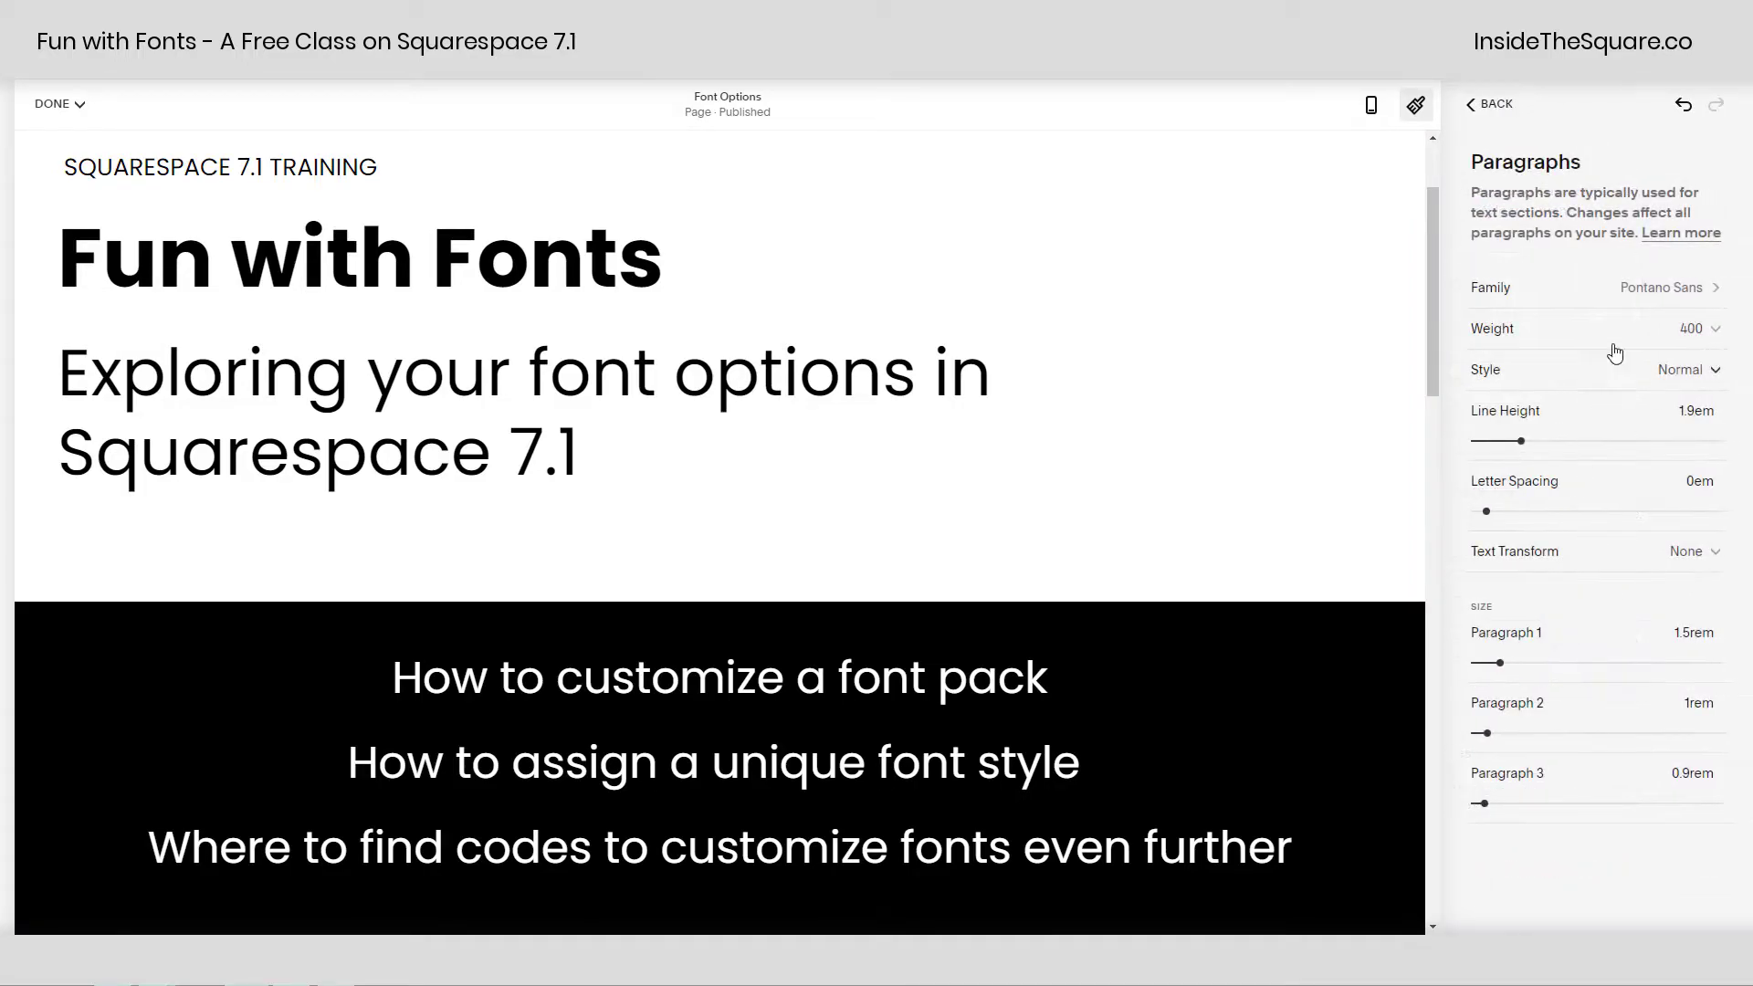
click(1635, 290)
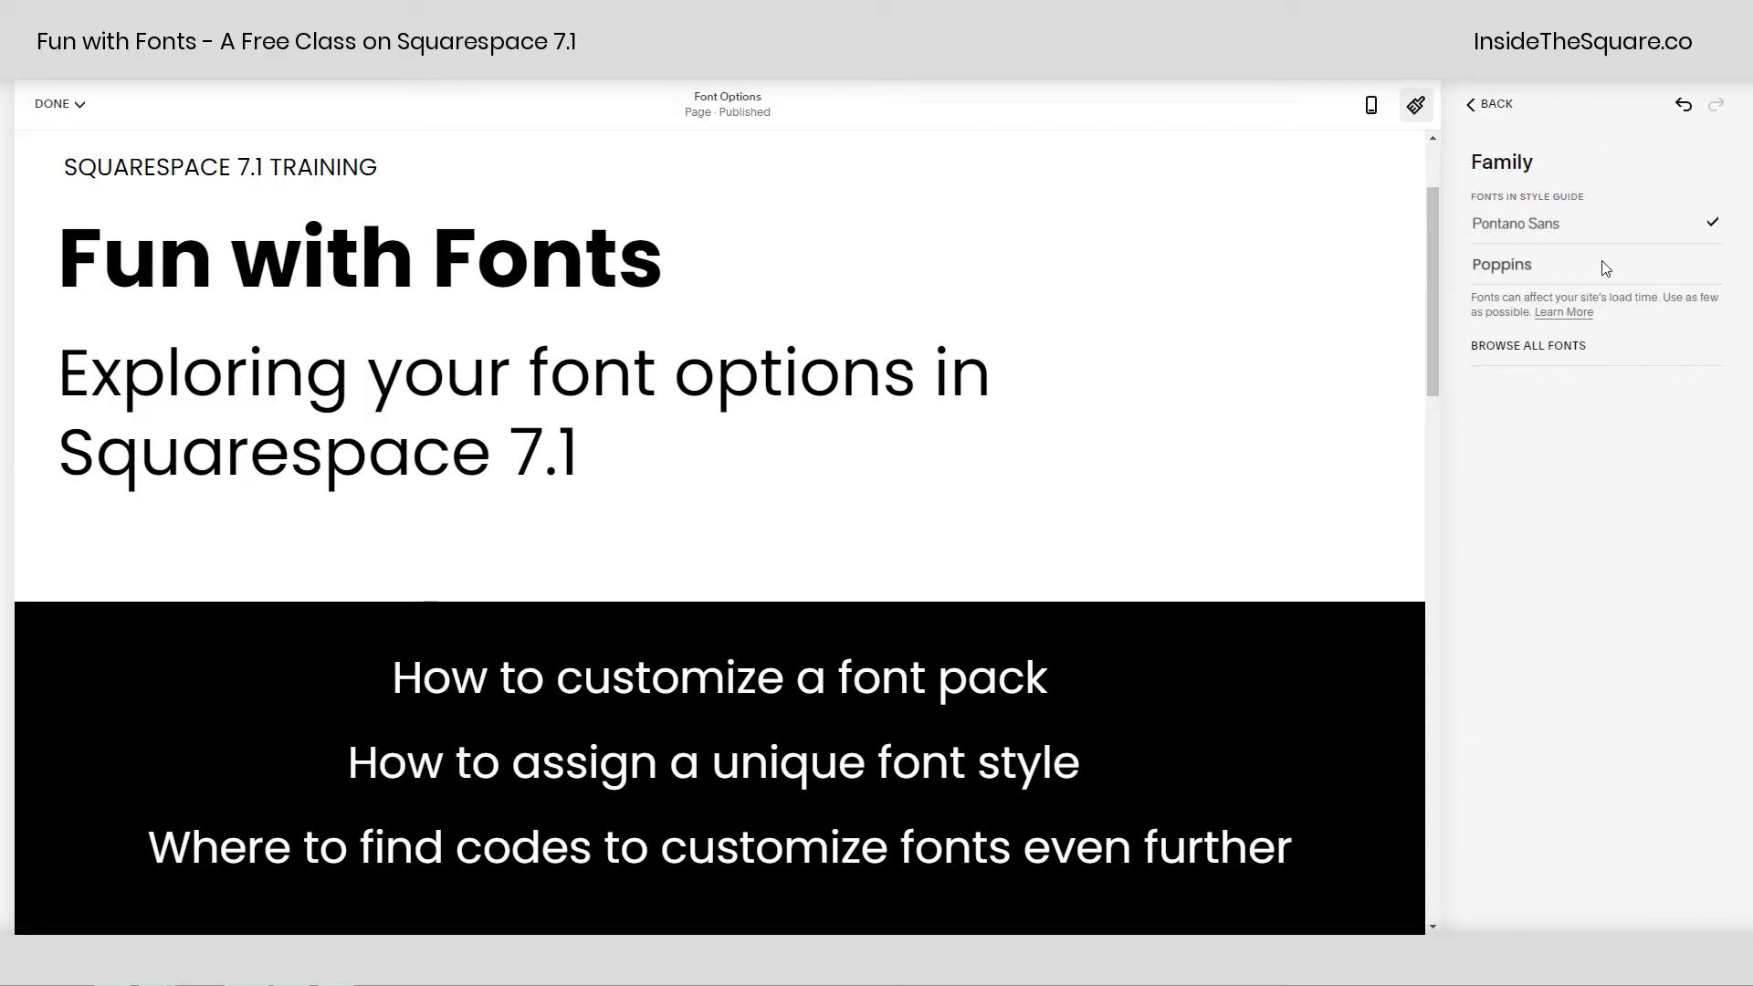
click(1530, 267)
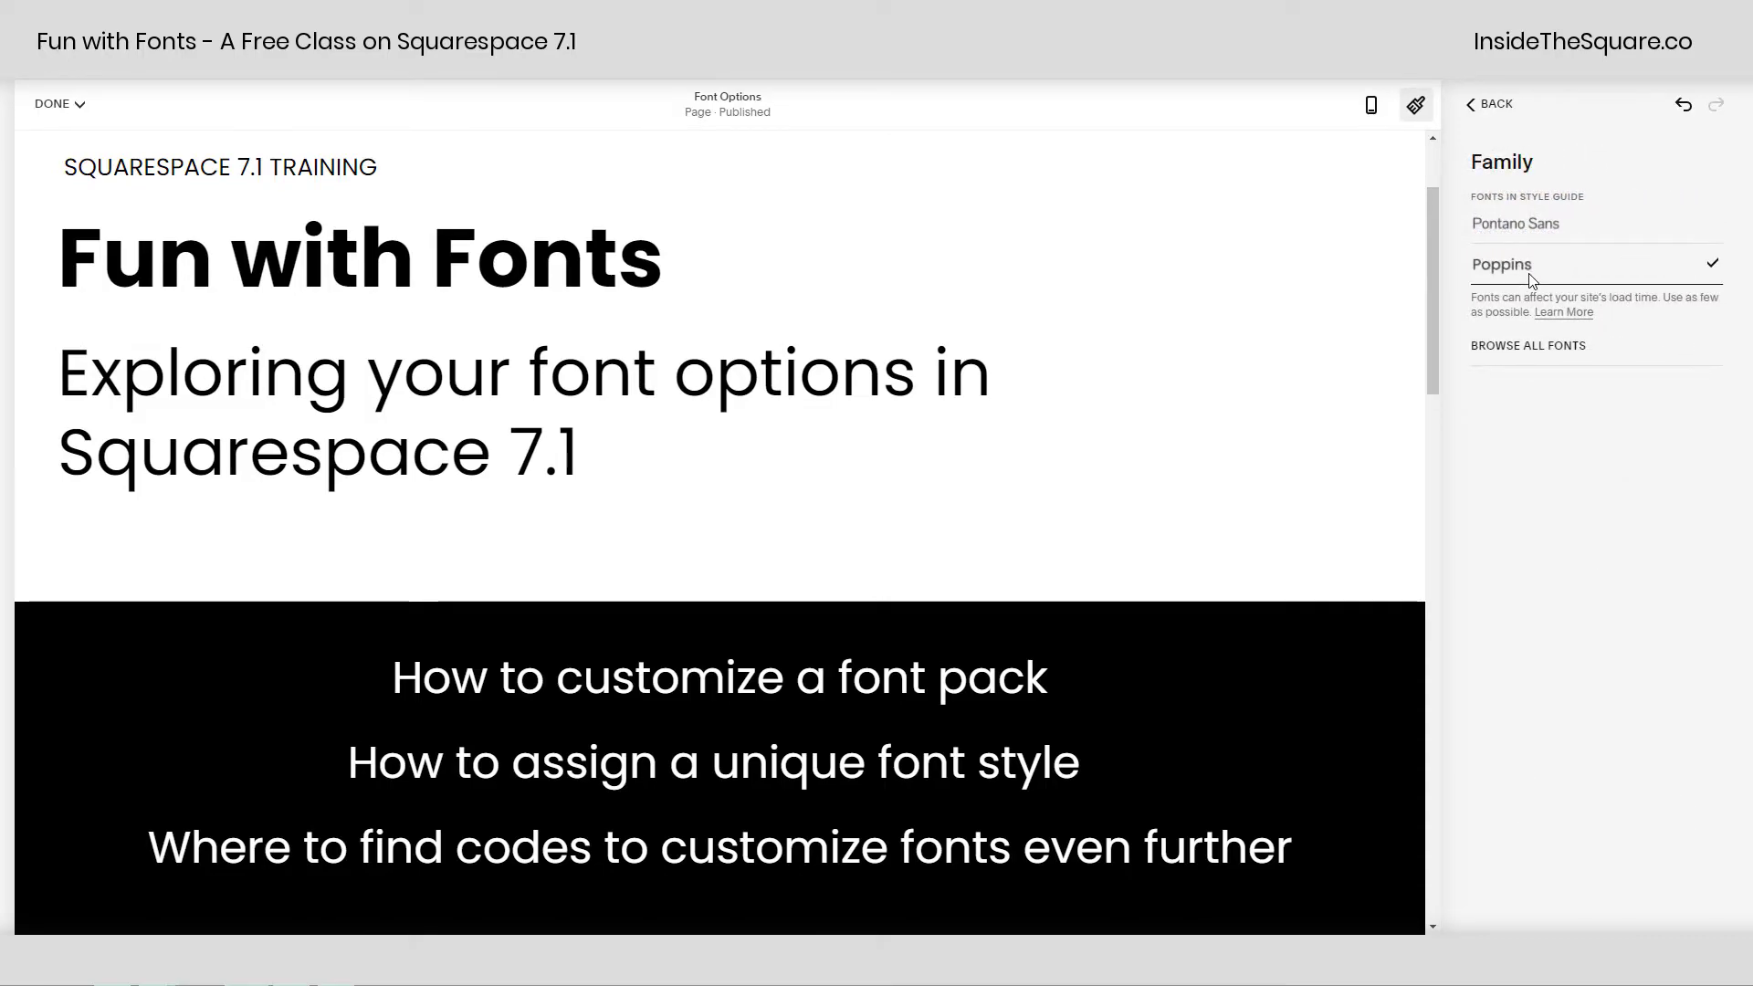
click(1542, 355)
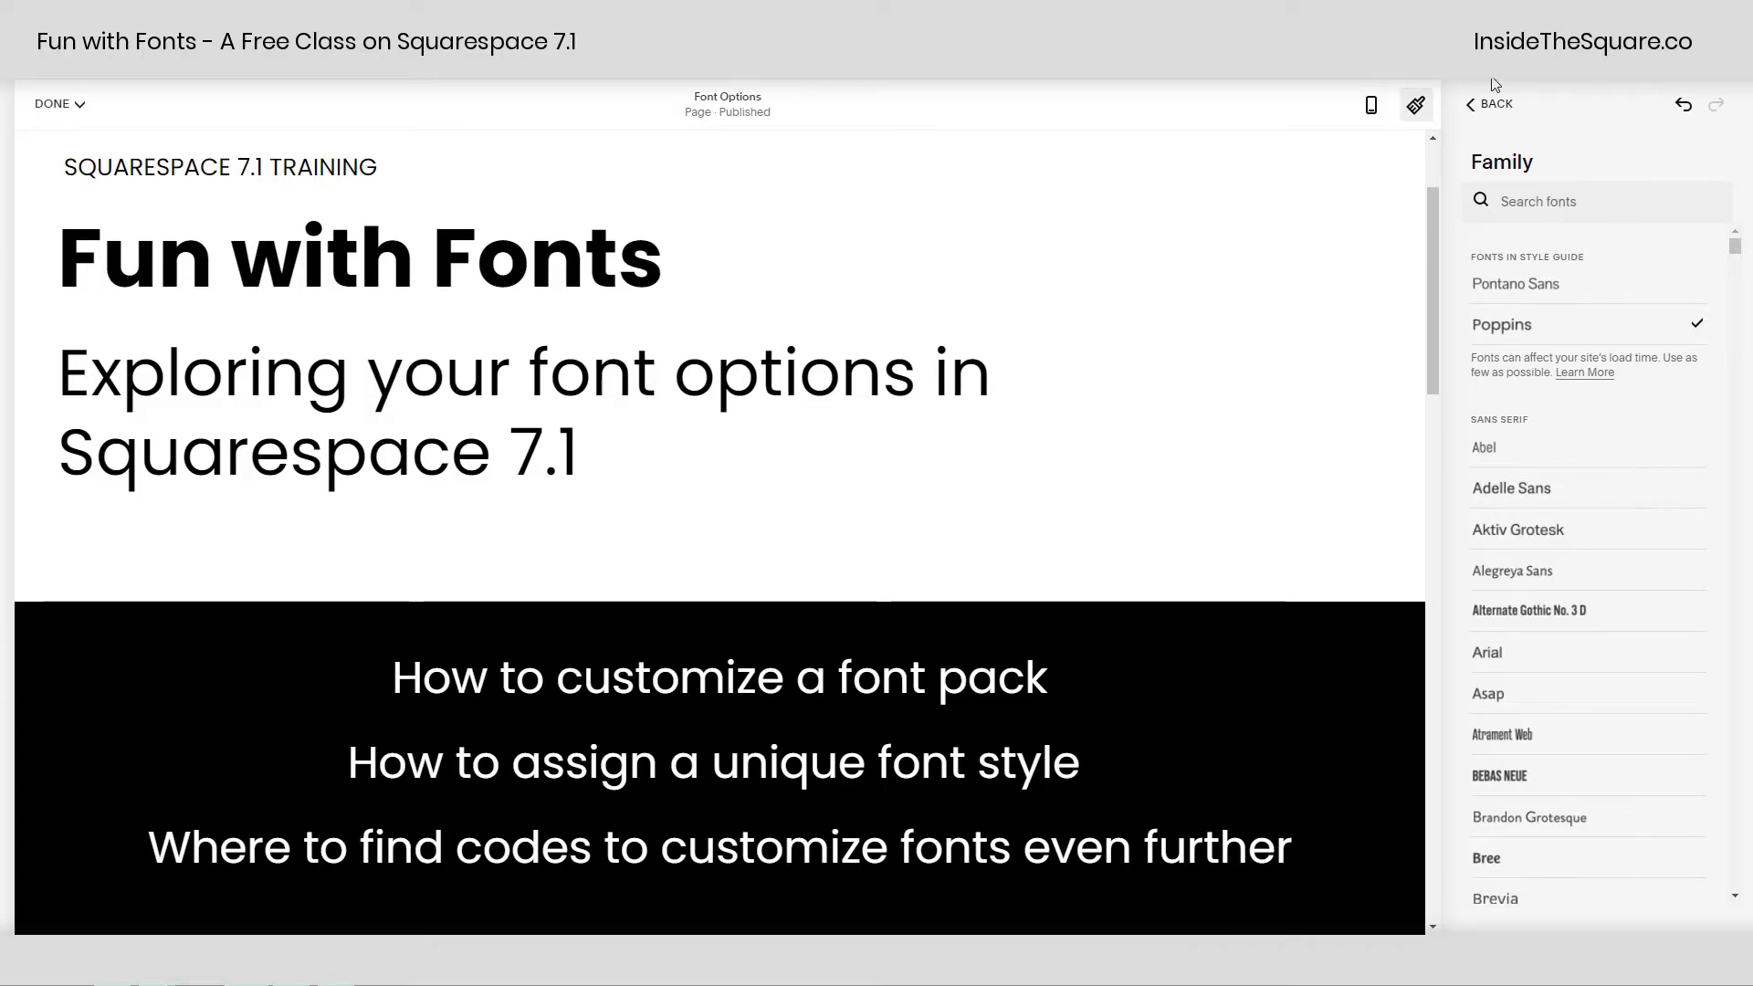
click(1497, 106)
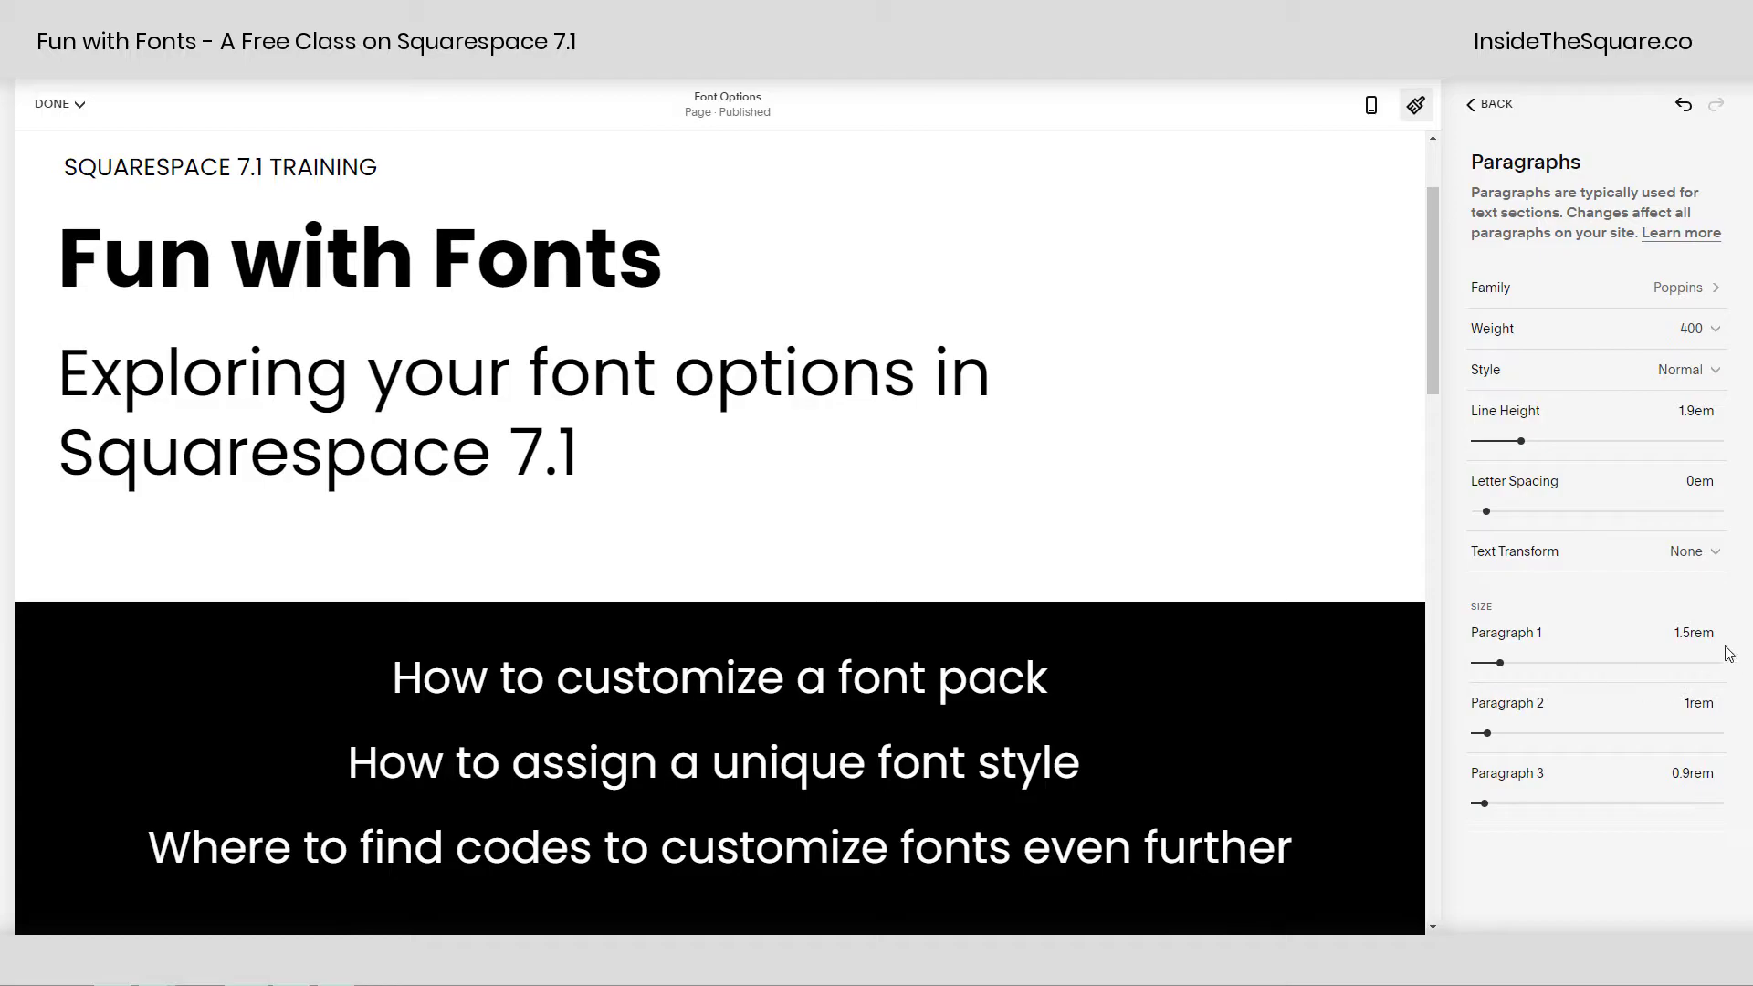
Enlarge the Paragraph 2 text size to 1.4rem
click(1677, 629)
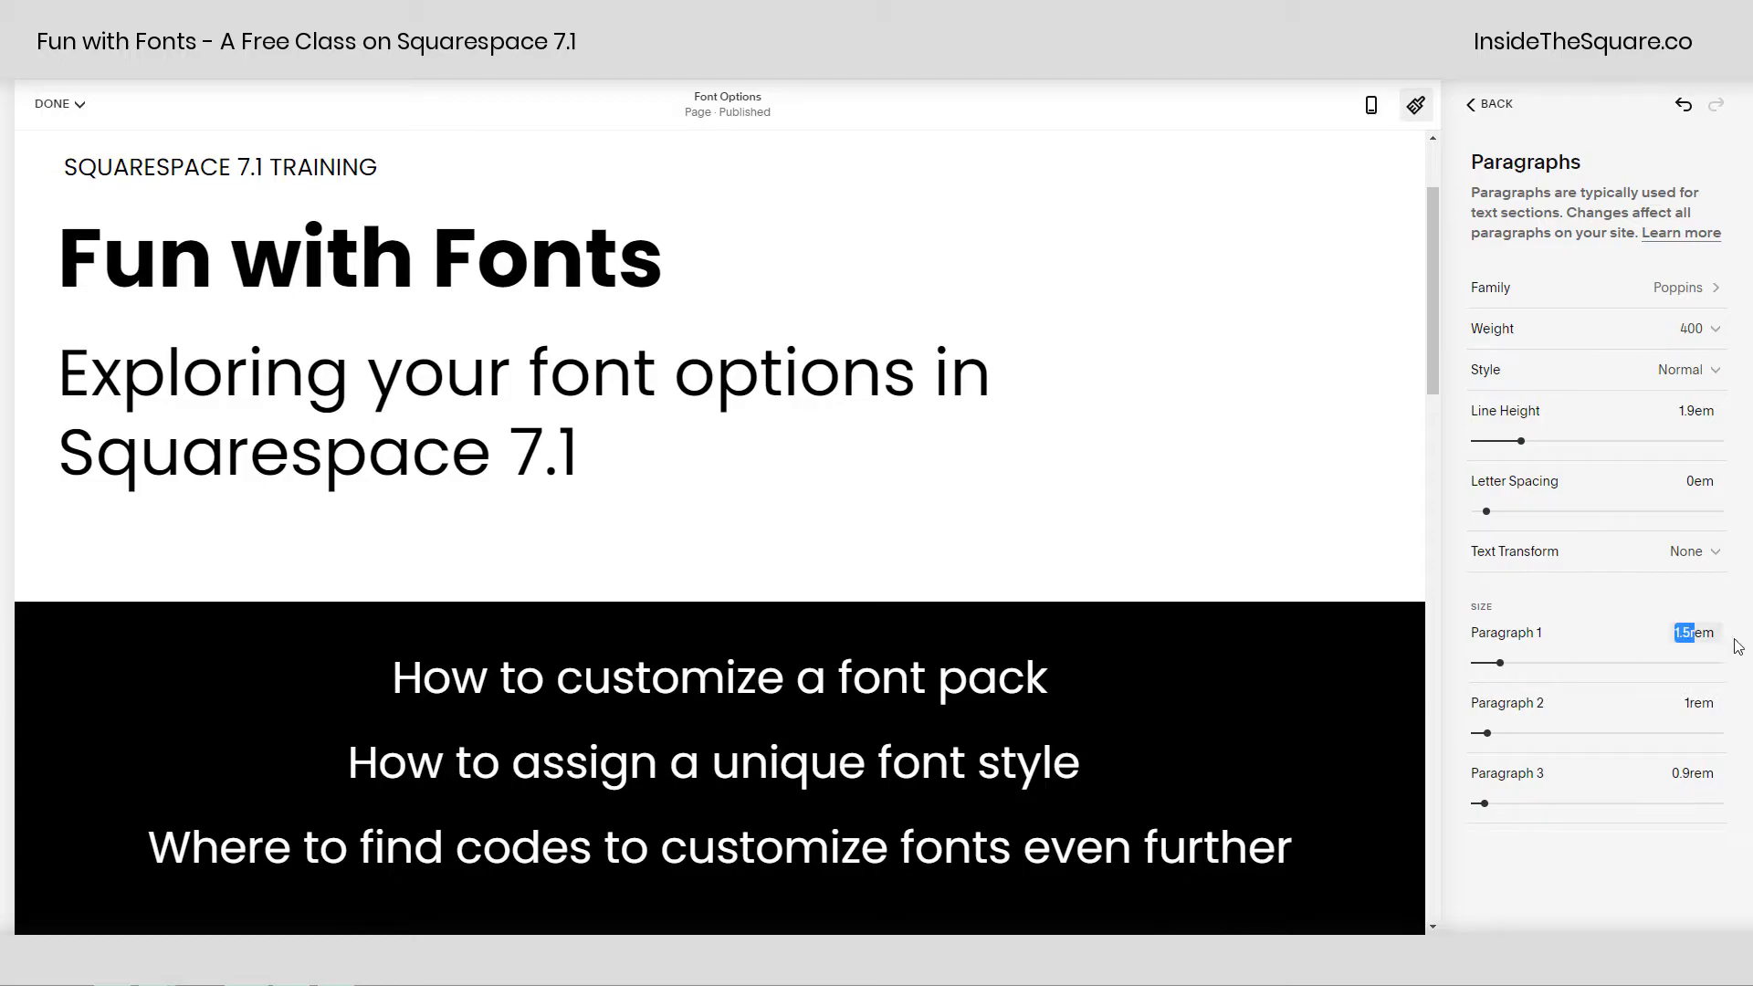
click(1687, 705)
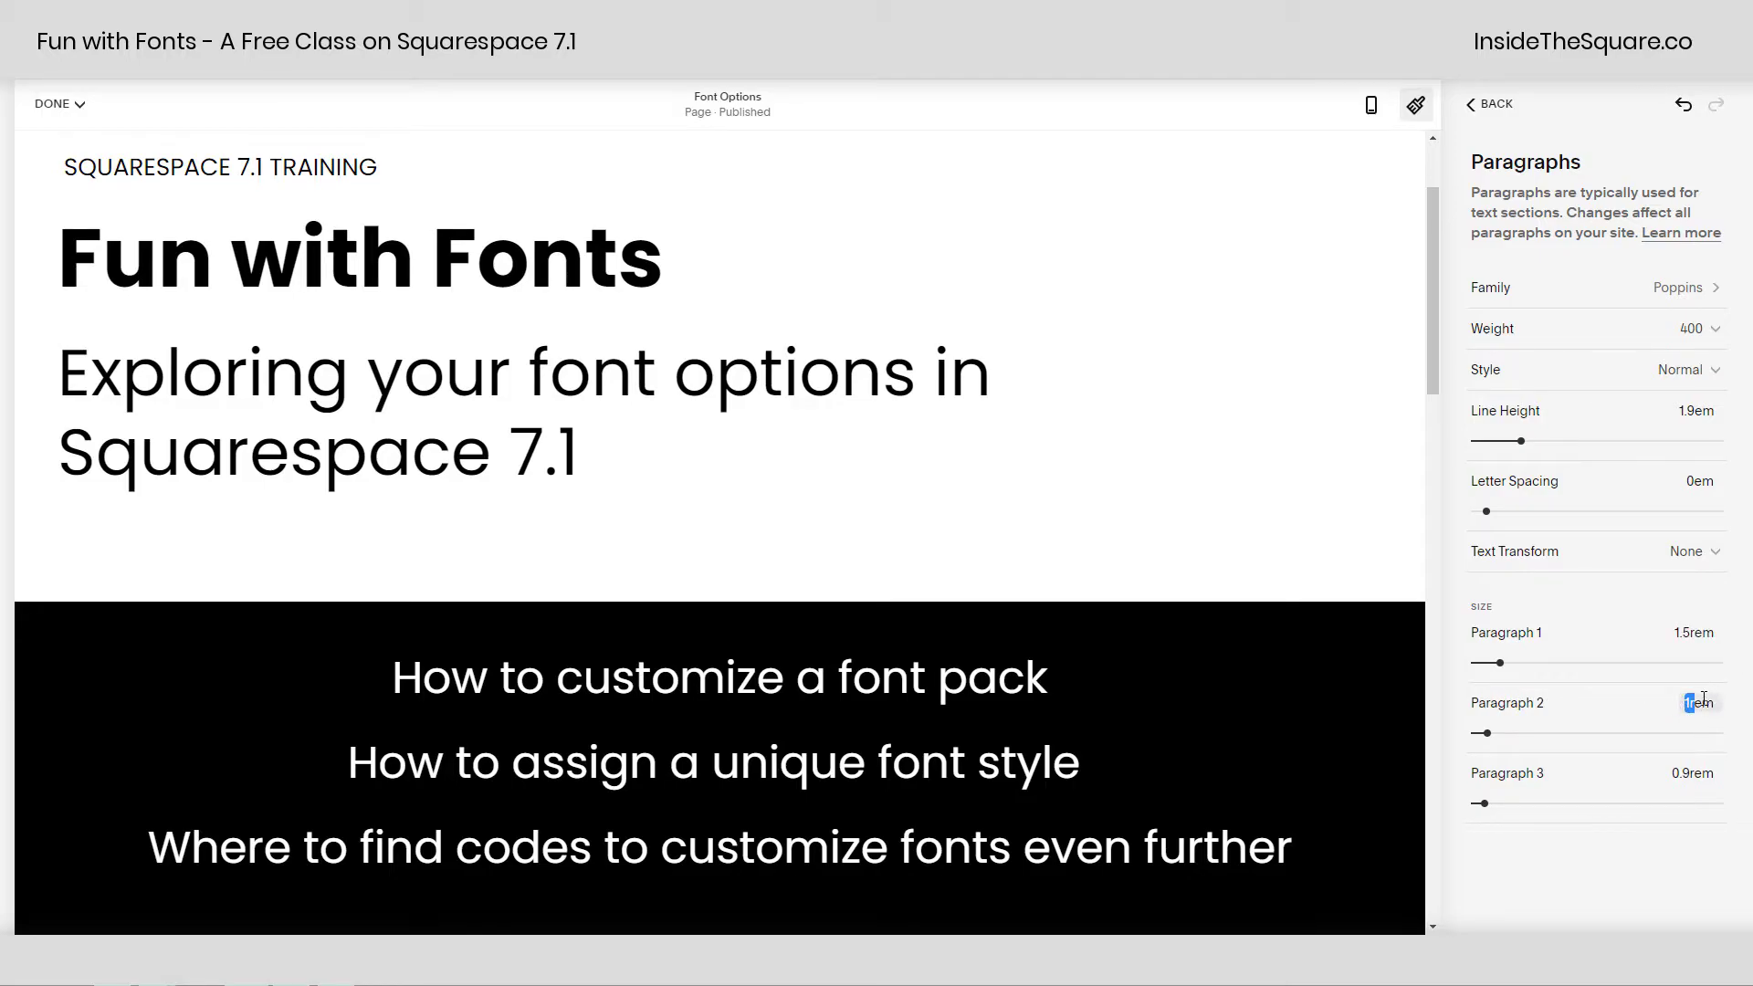
mouse_move(1482, 732)
mouse_down()
mouse_move(1520, 732)
mouse_move(1497, 732)
mouse_up()
Set the button font family to Lora via font search and enlarge Large Button to 2.1rem
click(1502, 103)
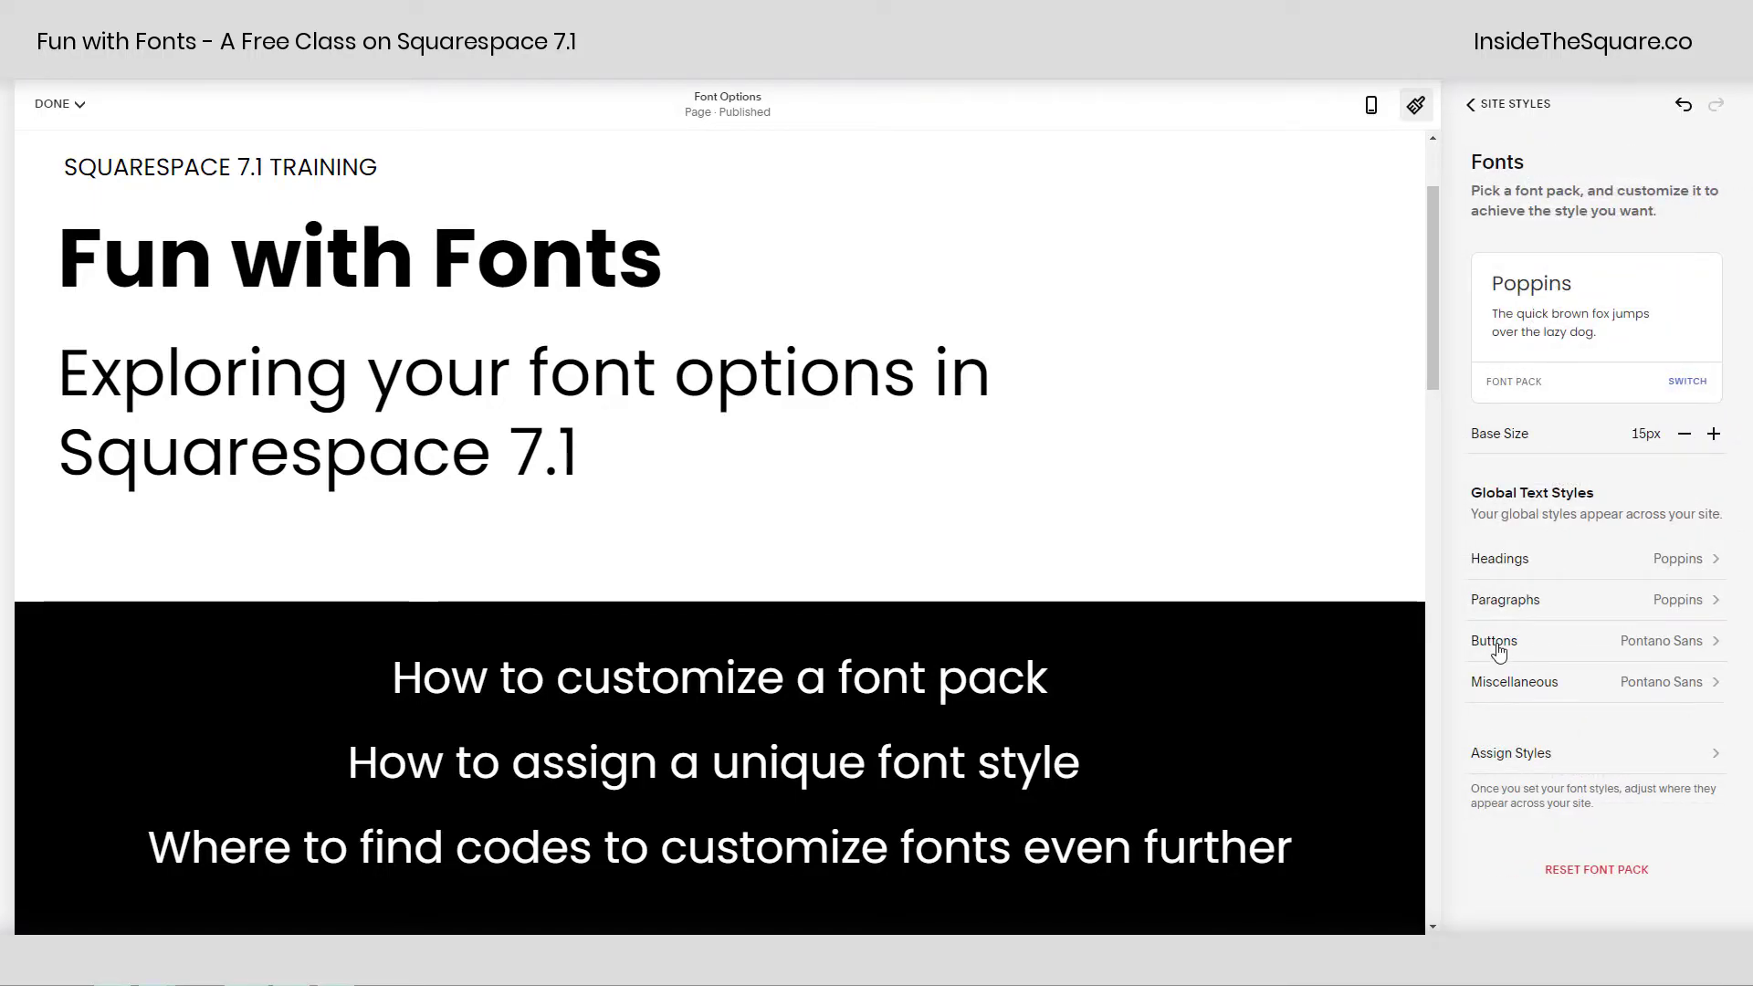
click(1499, 646)
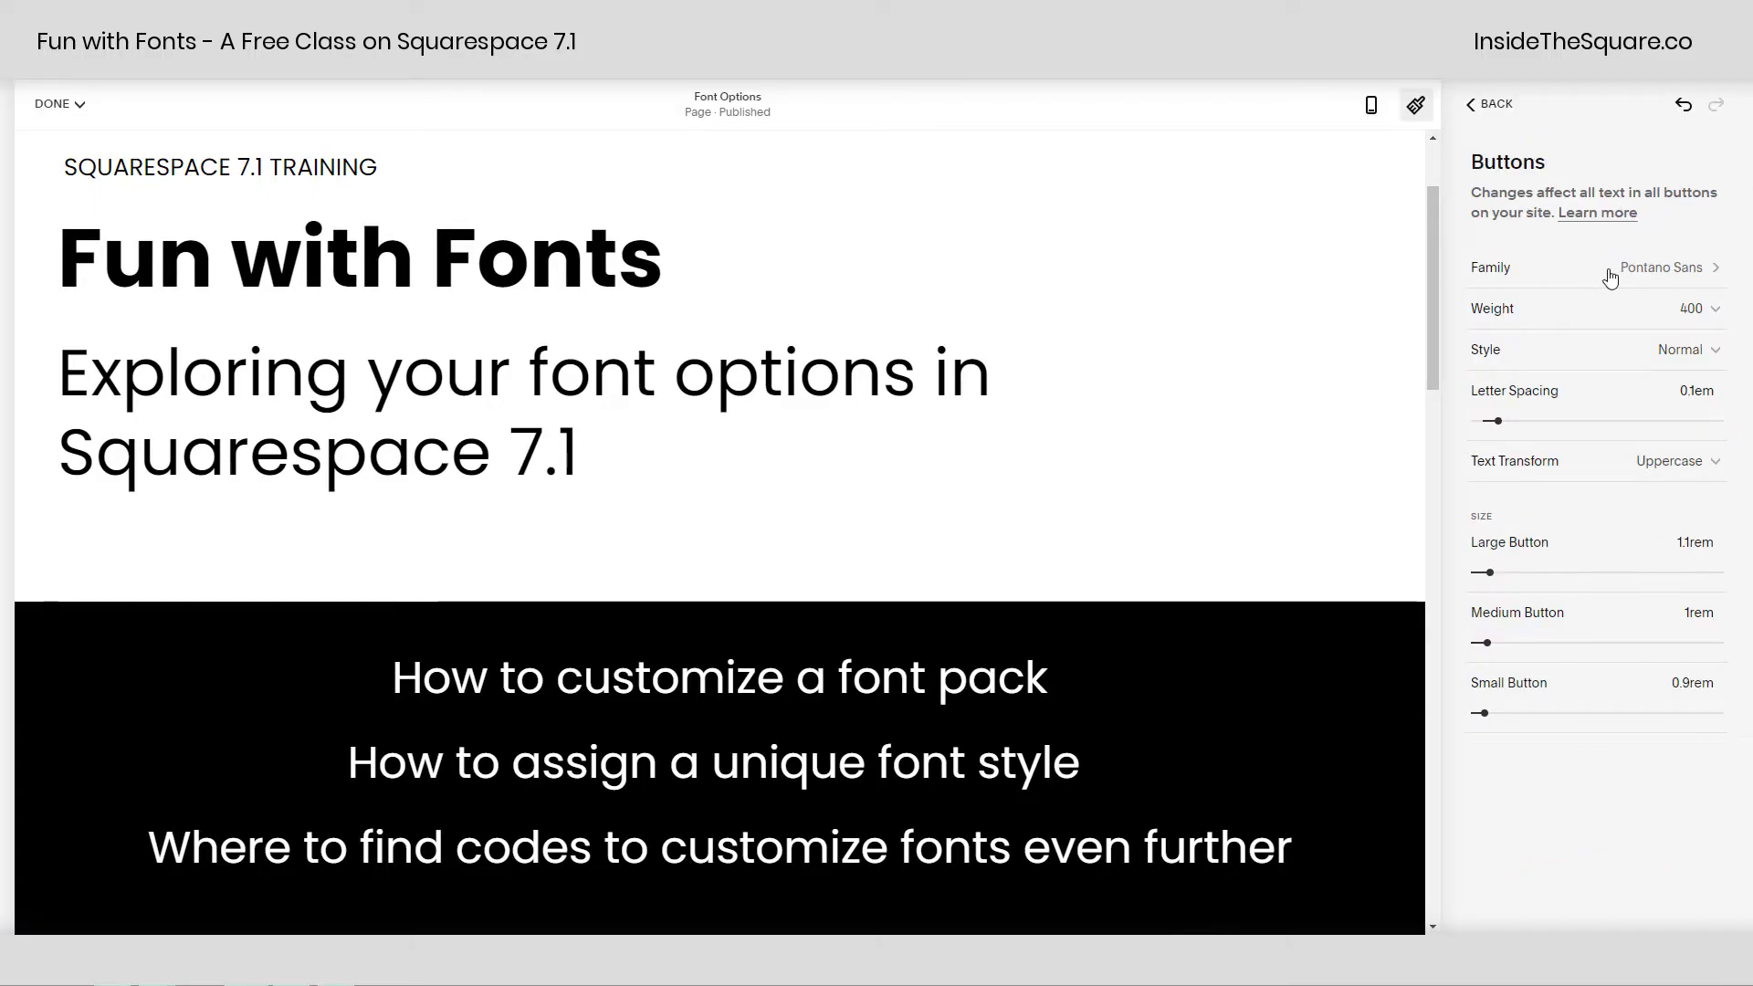
scroll(1291, 575, down, 7)
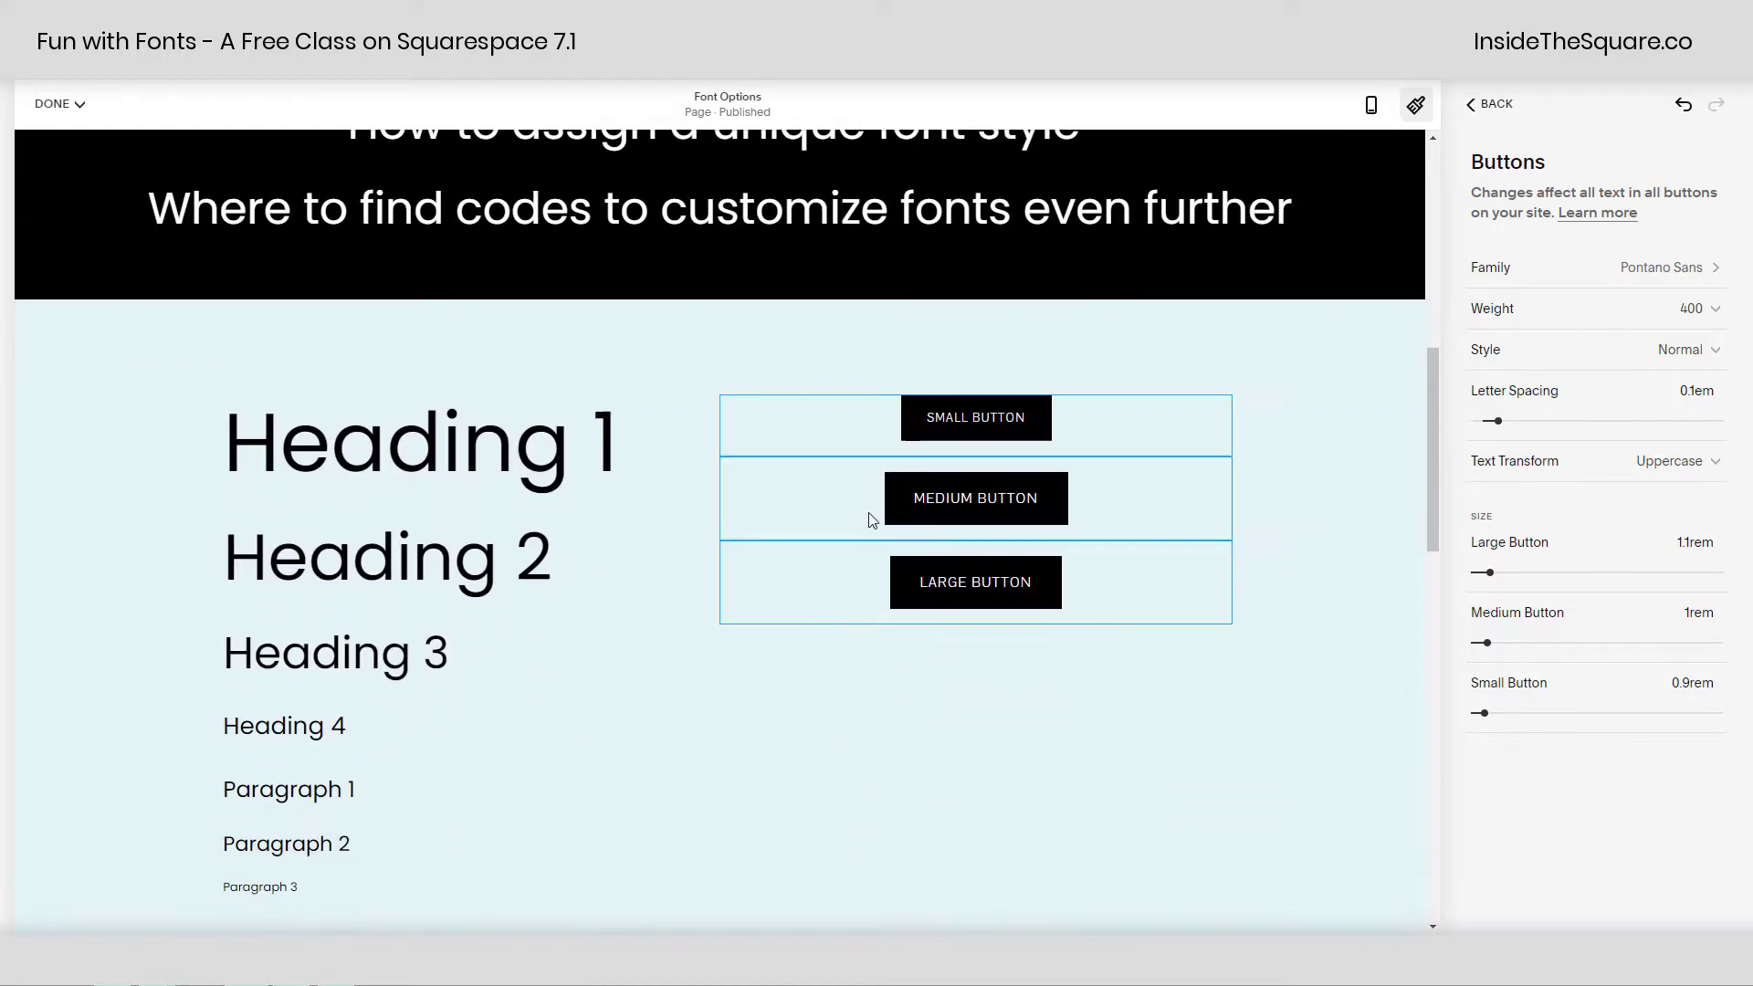
click(1544, 281)
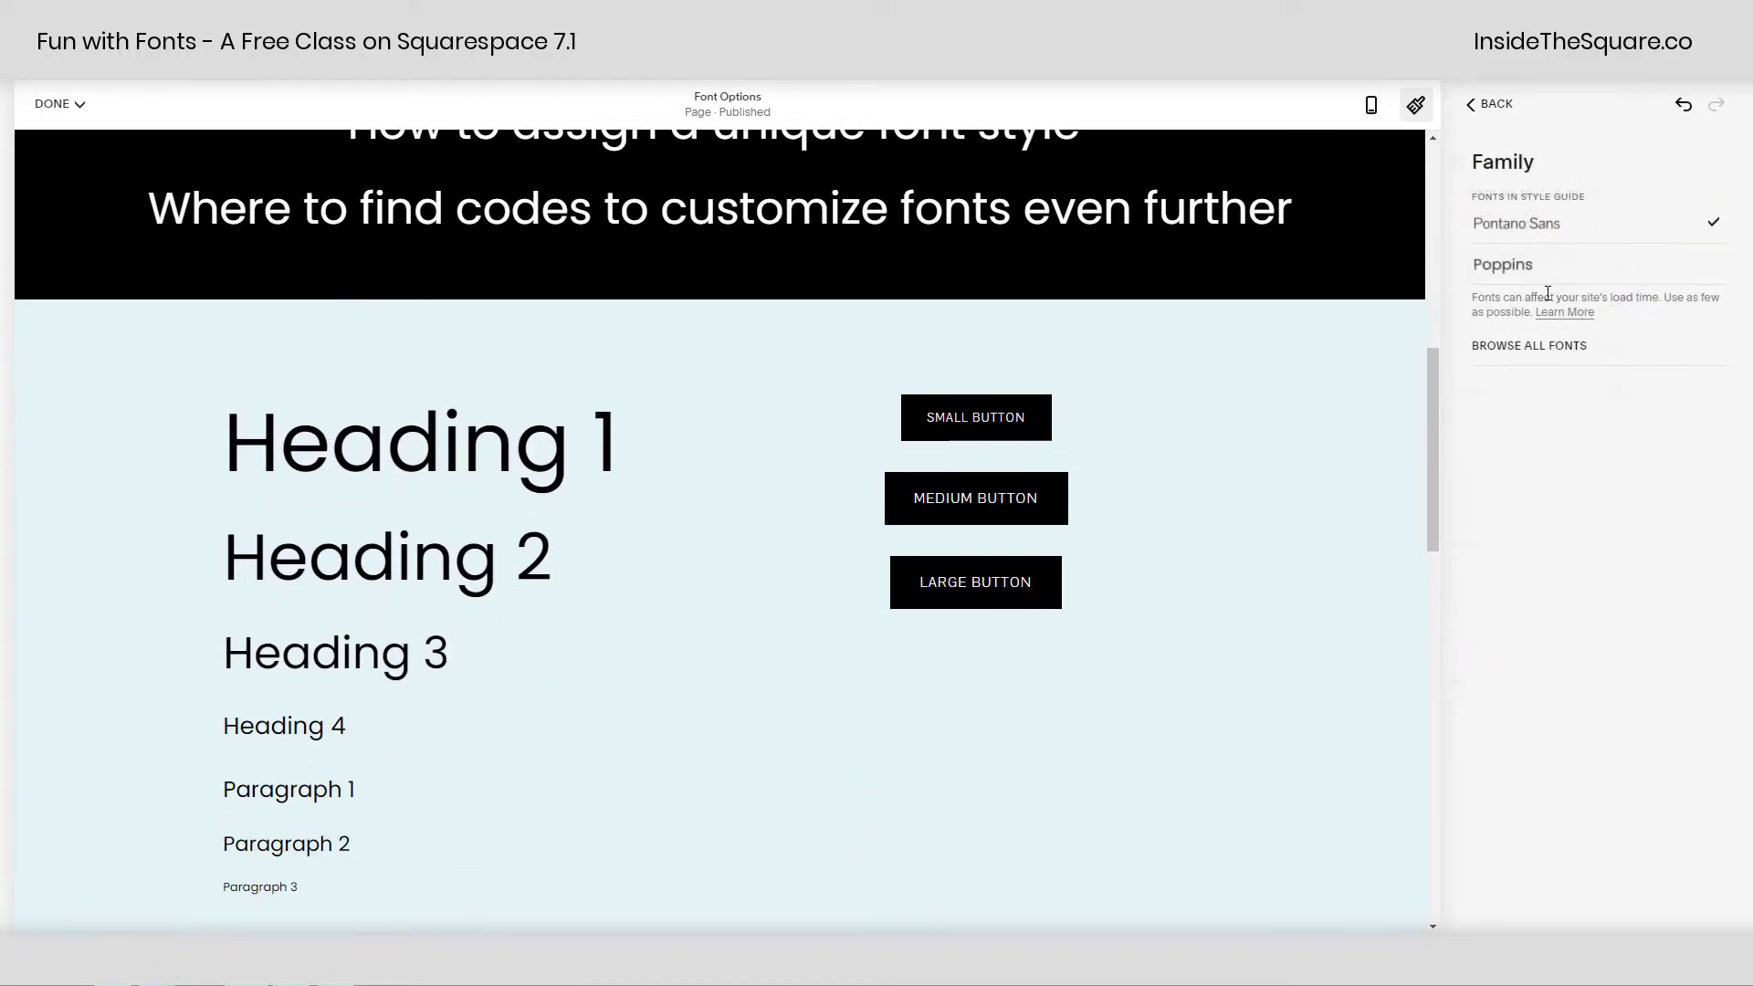
click(1525, 267)
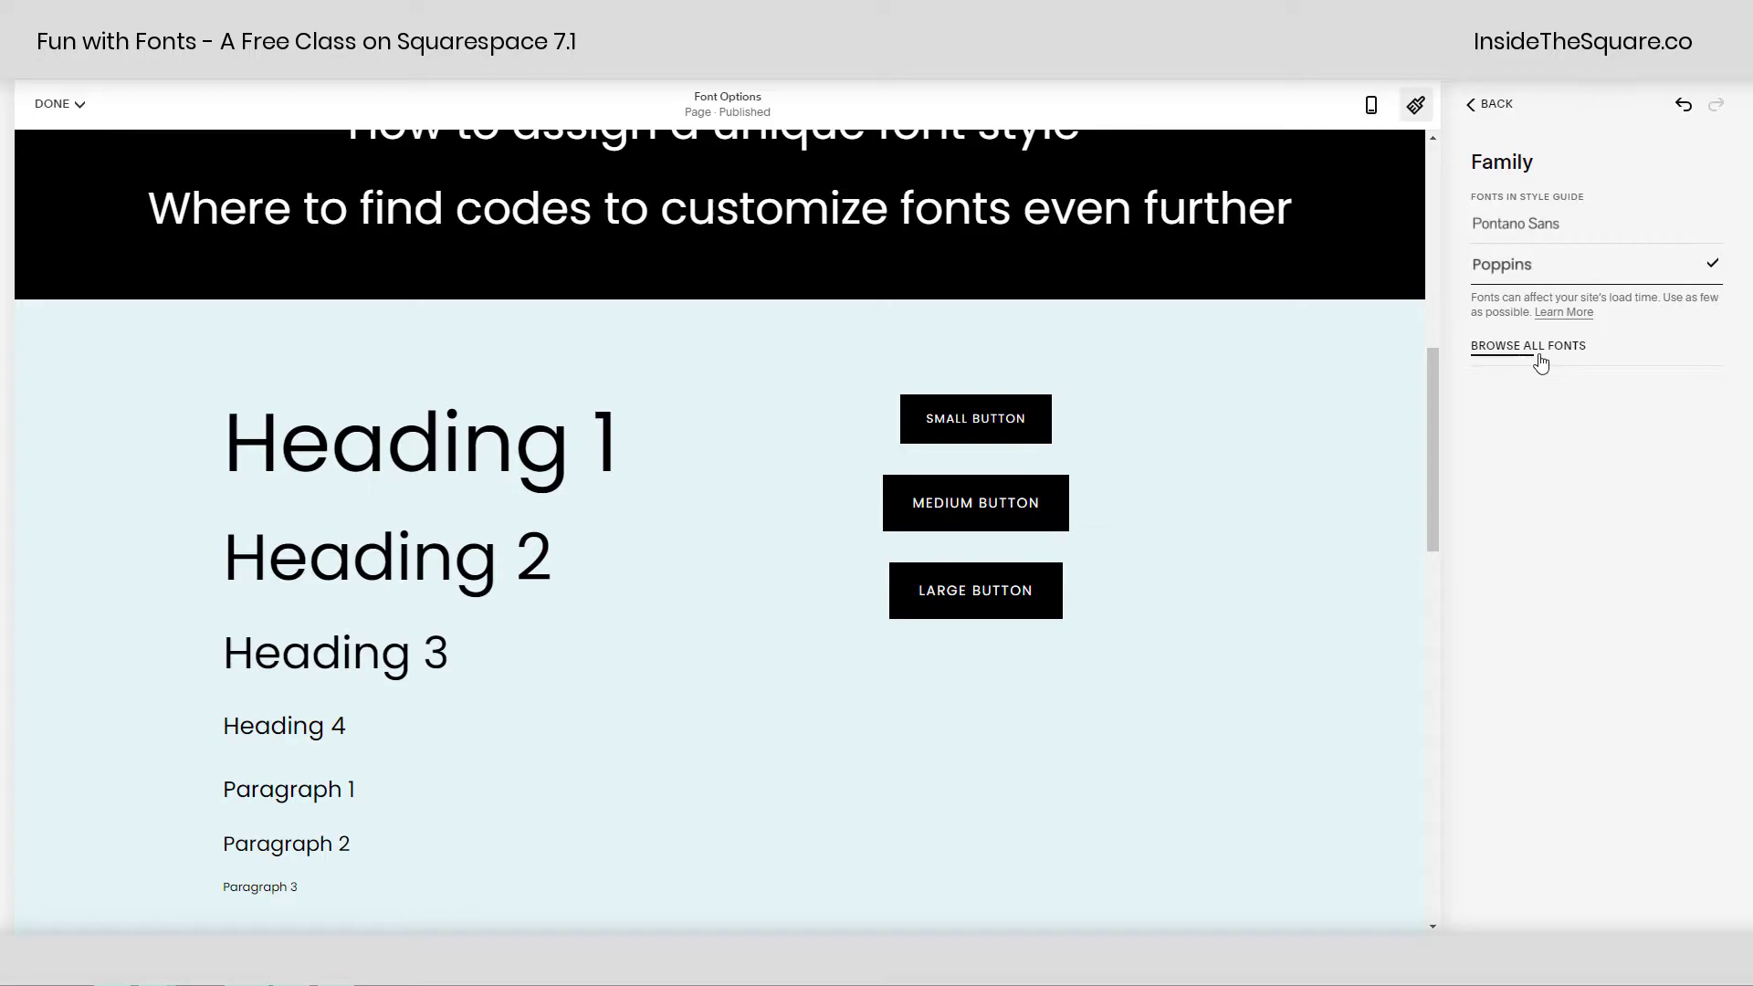
click(1539, 356)
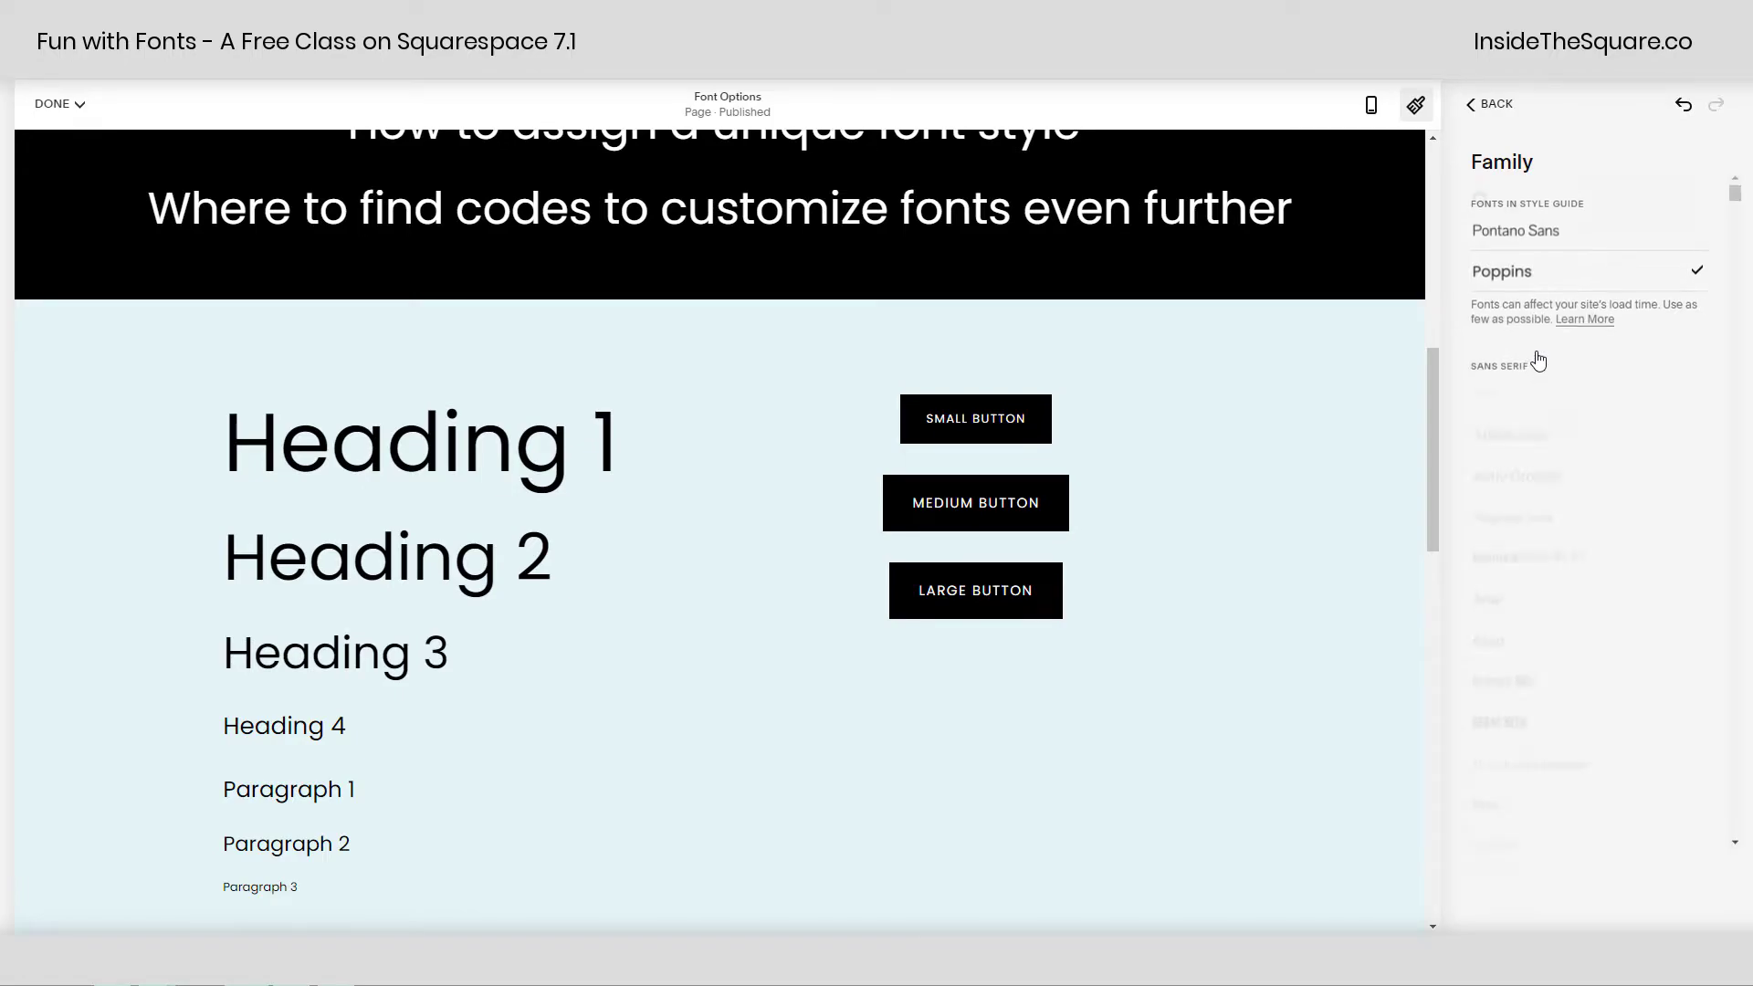
click(1570, 202)
text(lora)
click(1496, 285)
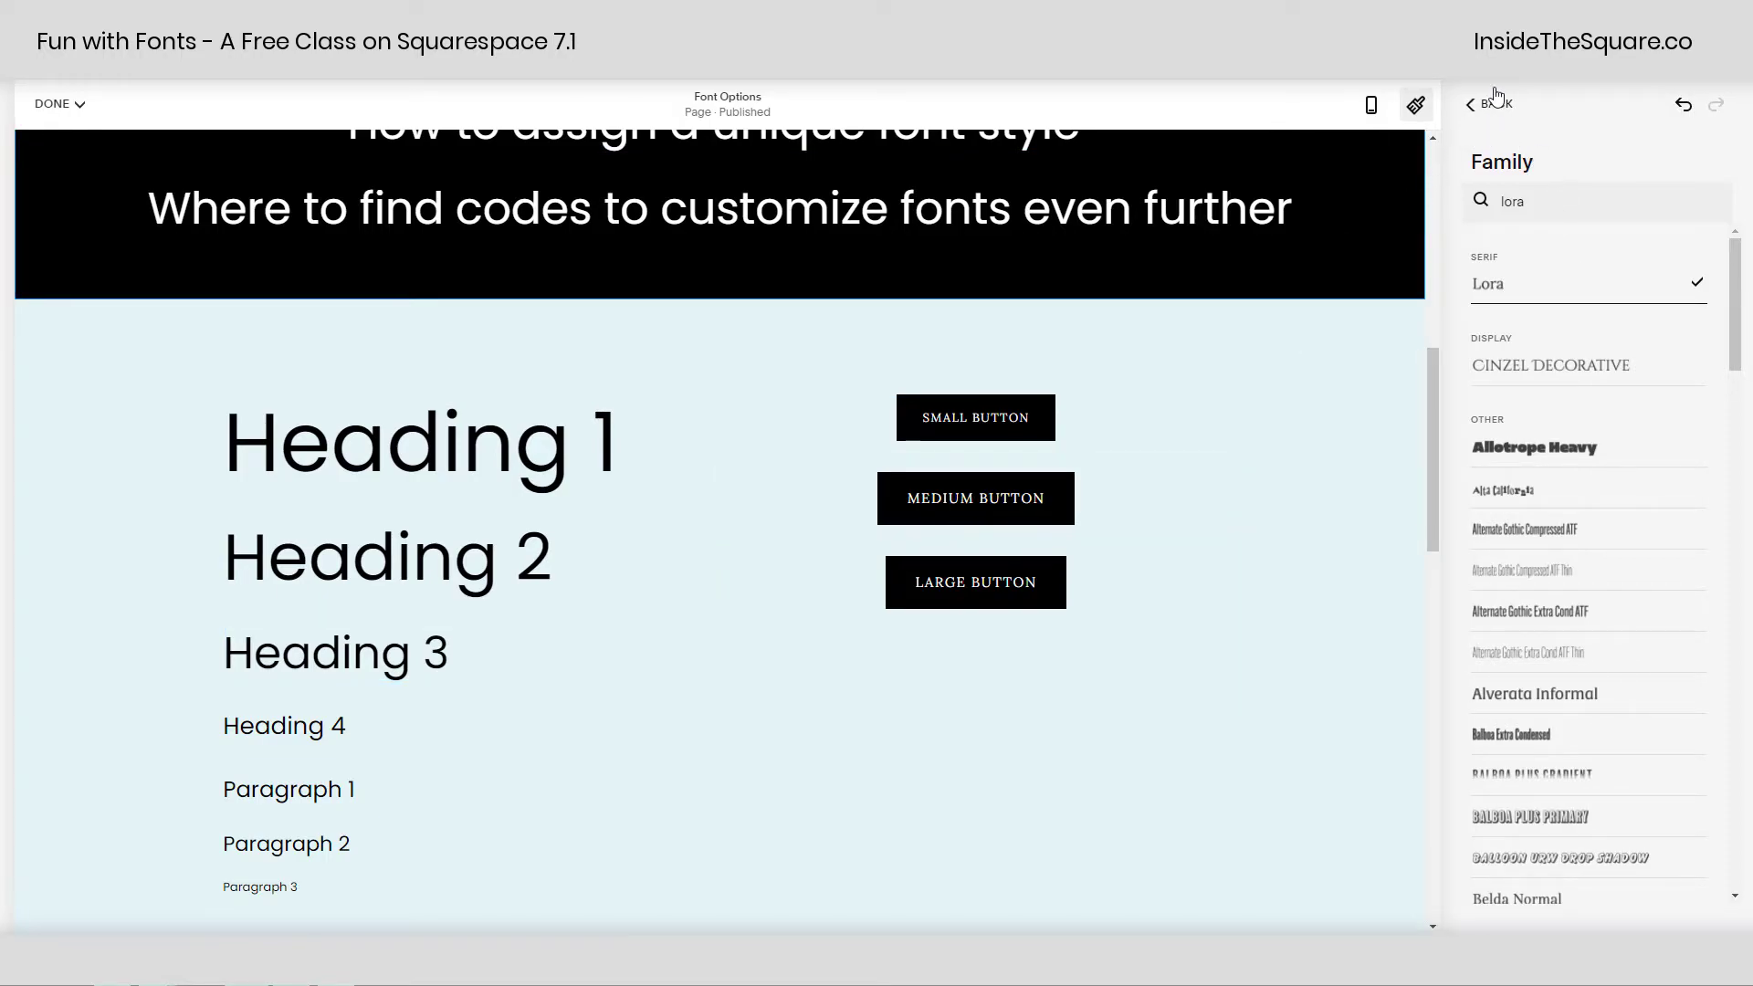
click(1489, 119)
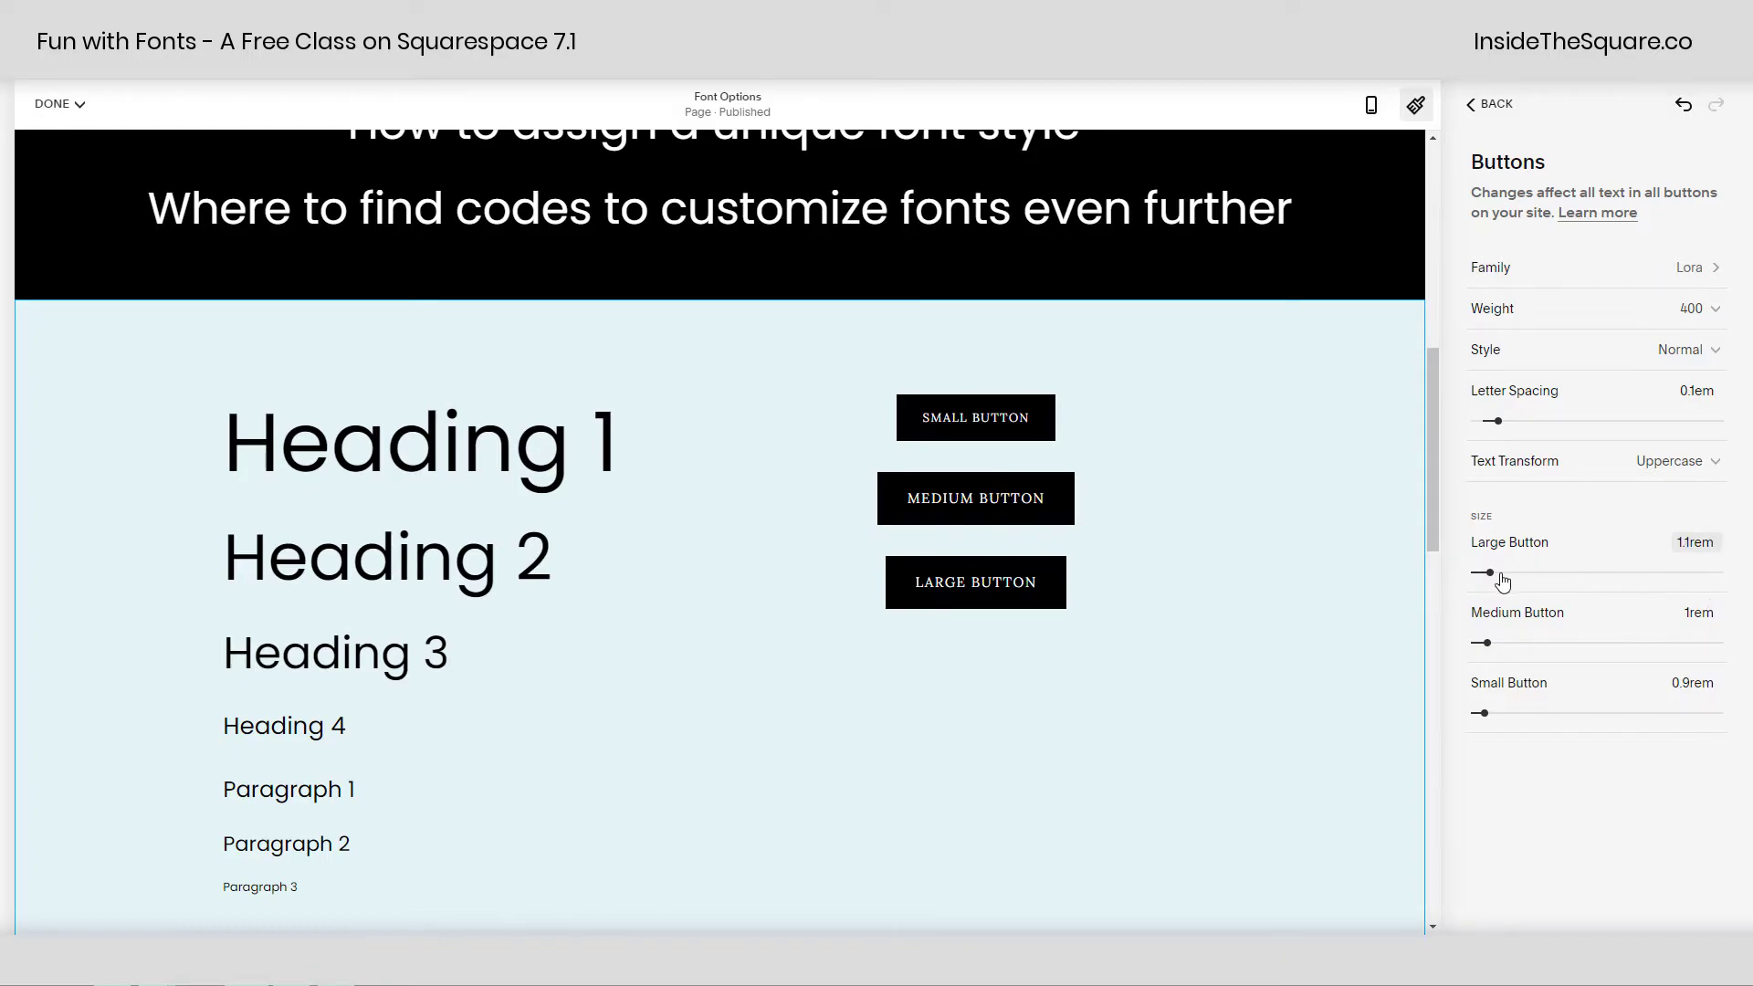
drag(1515, 576, 1516, 576)
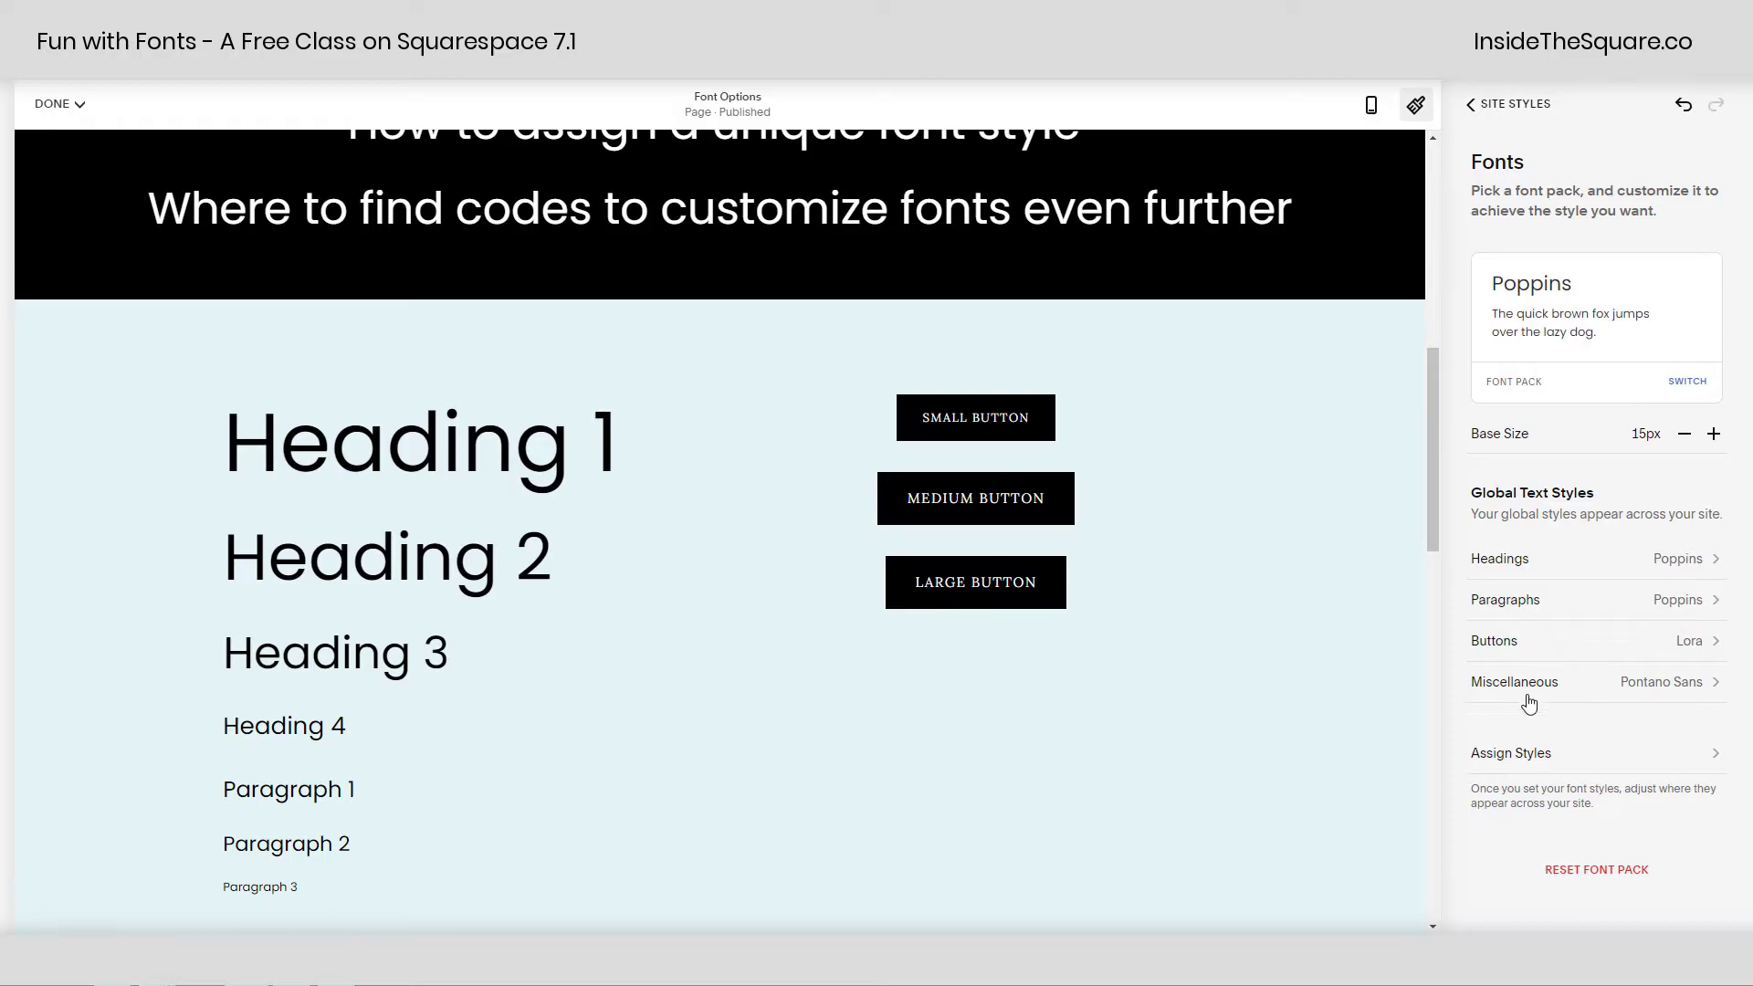
click(1559, 697)
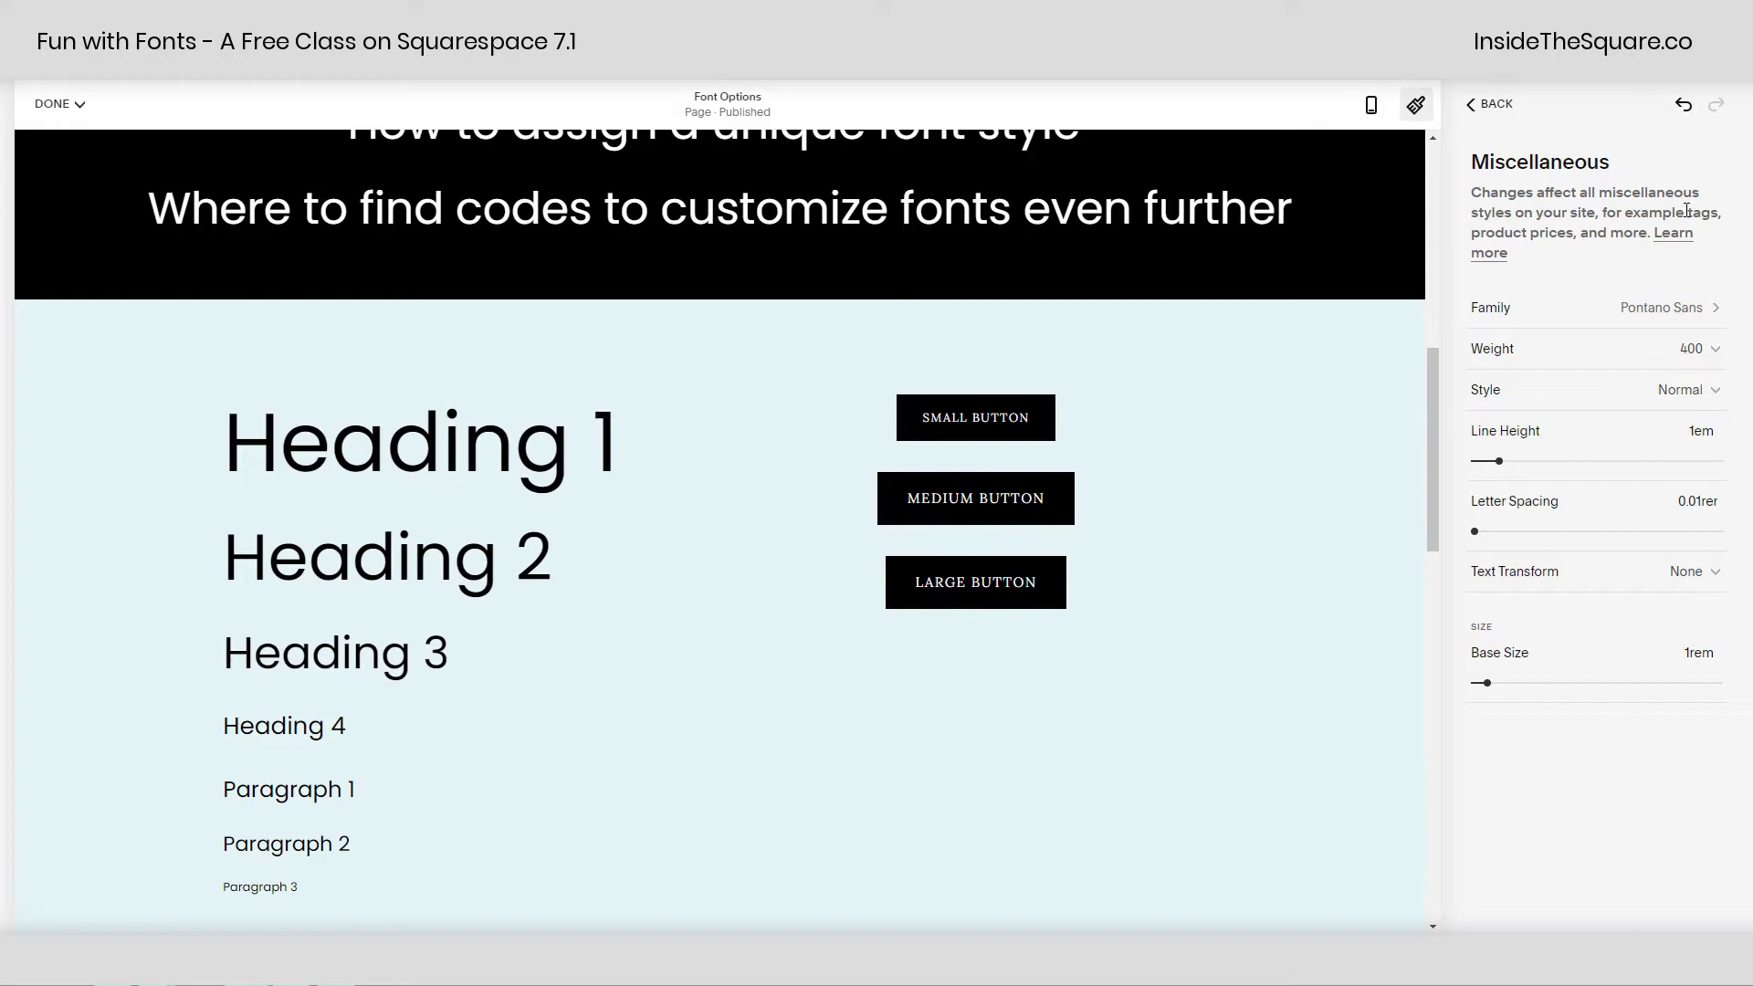
click(1490, 104)
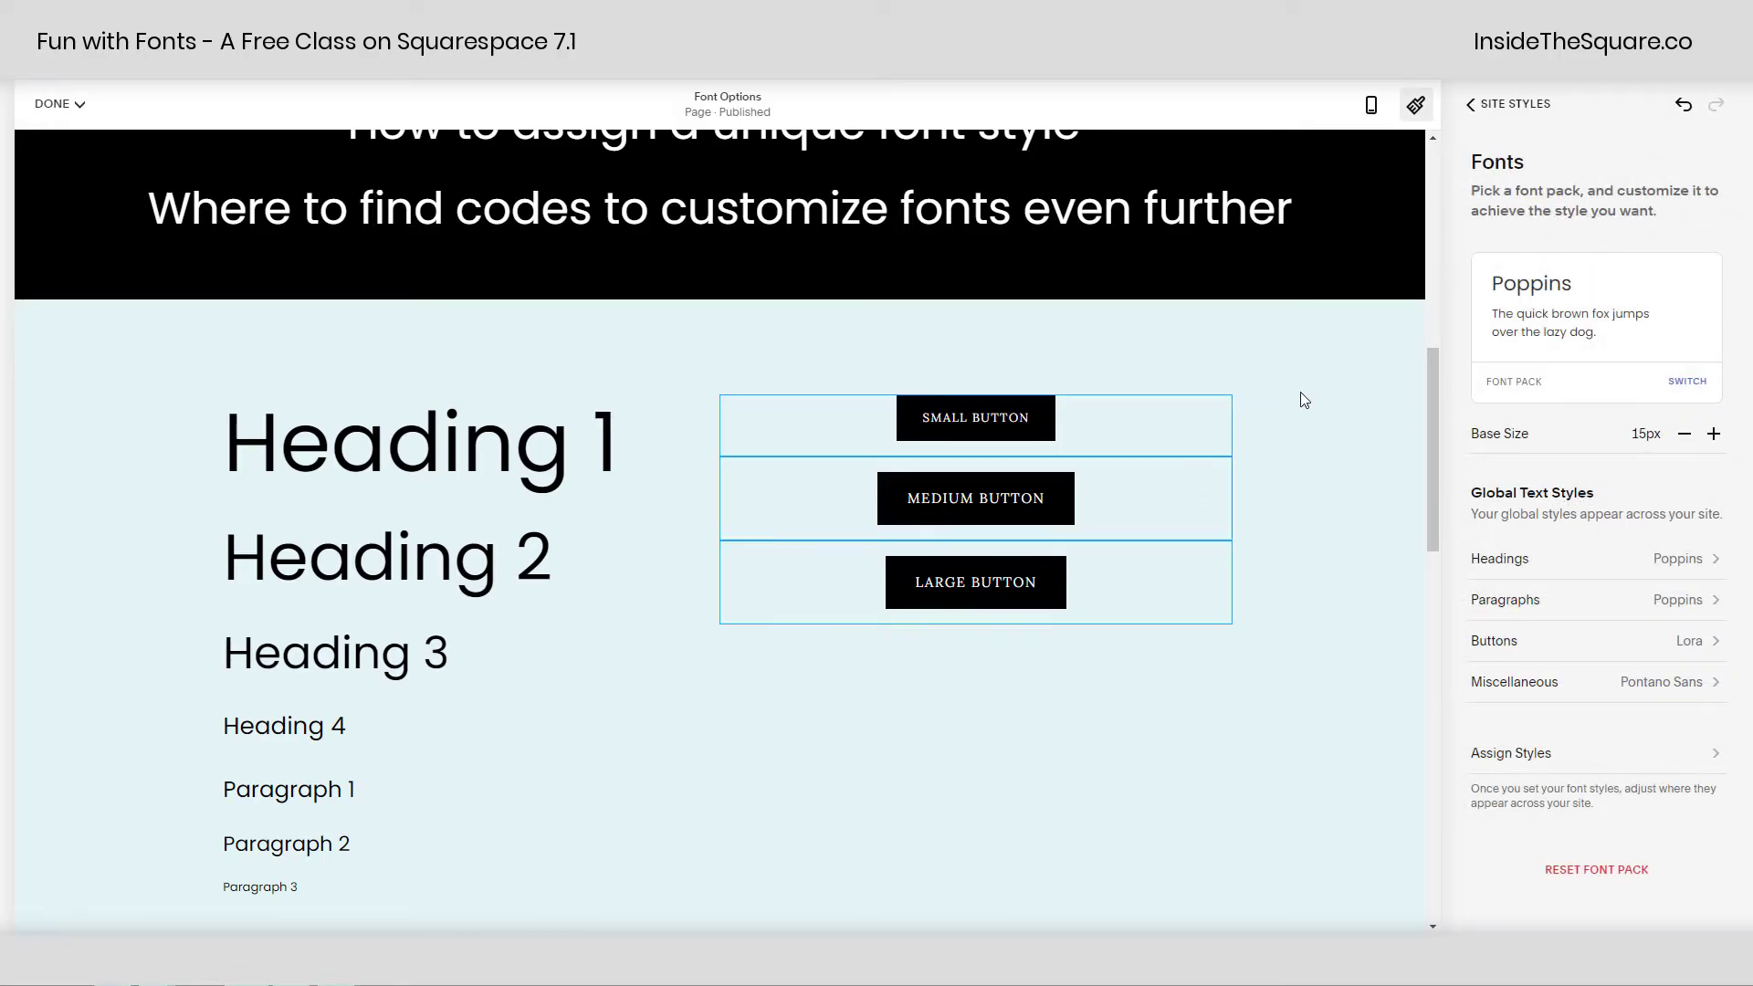
scroll(1329, 518, down, 5)
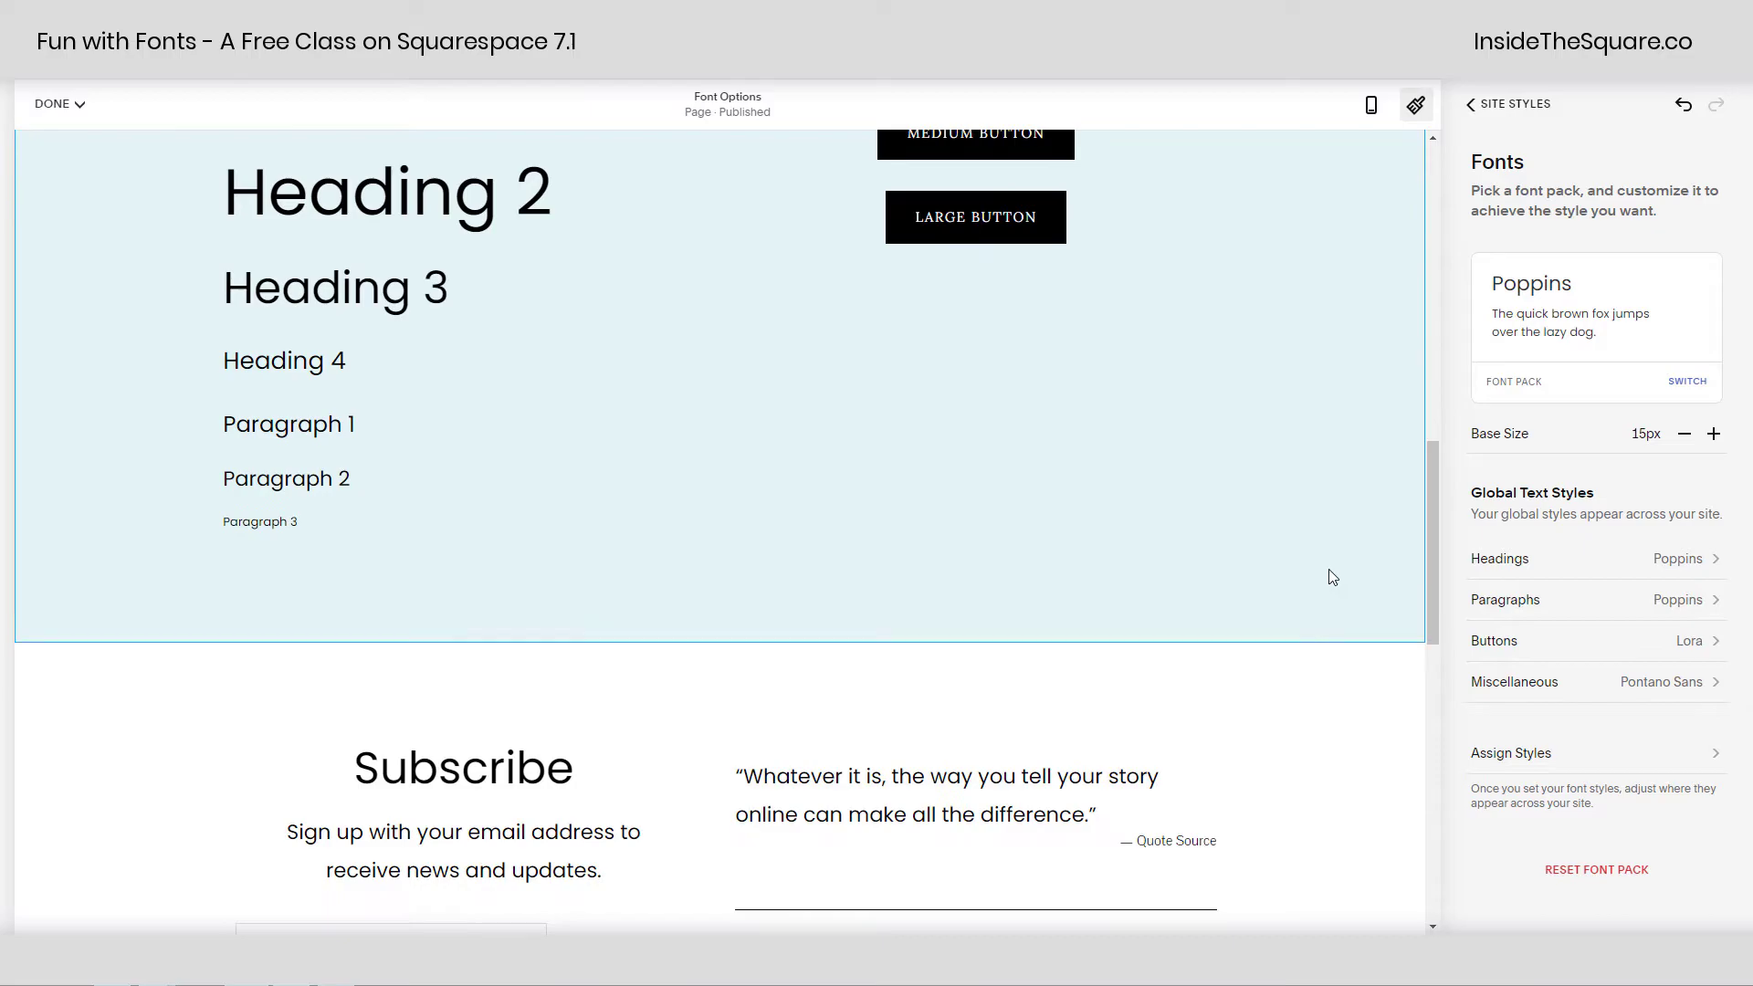
scroll(1300, 546, down, 5)
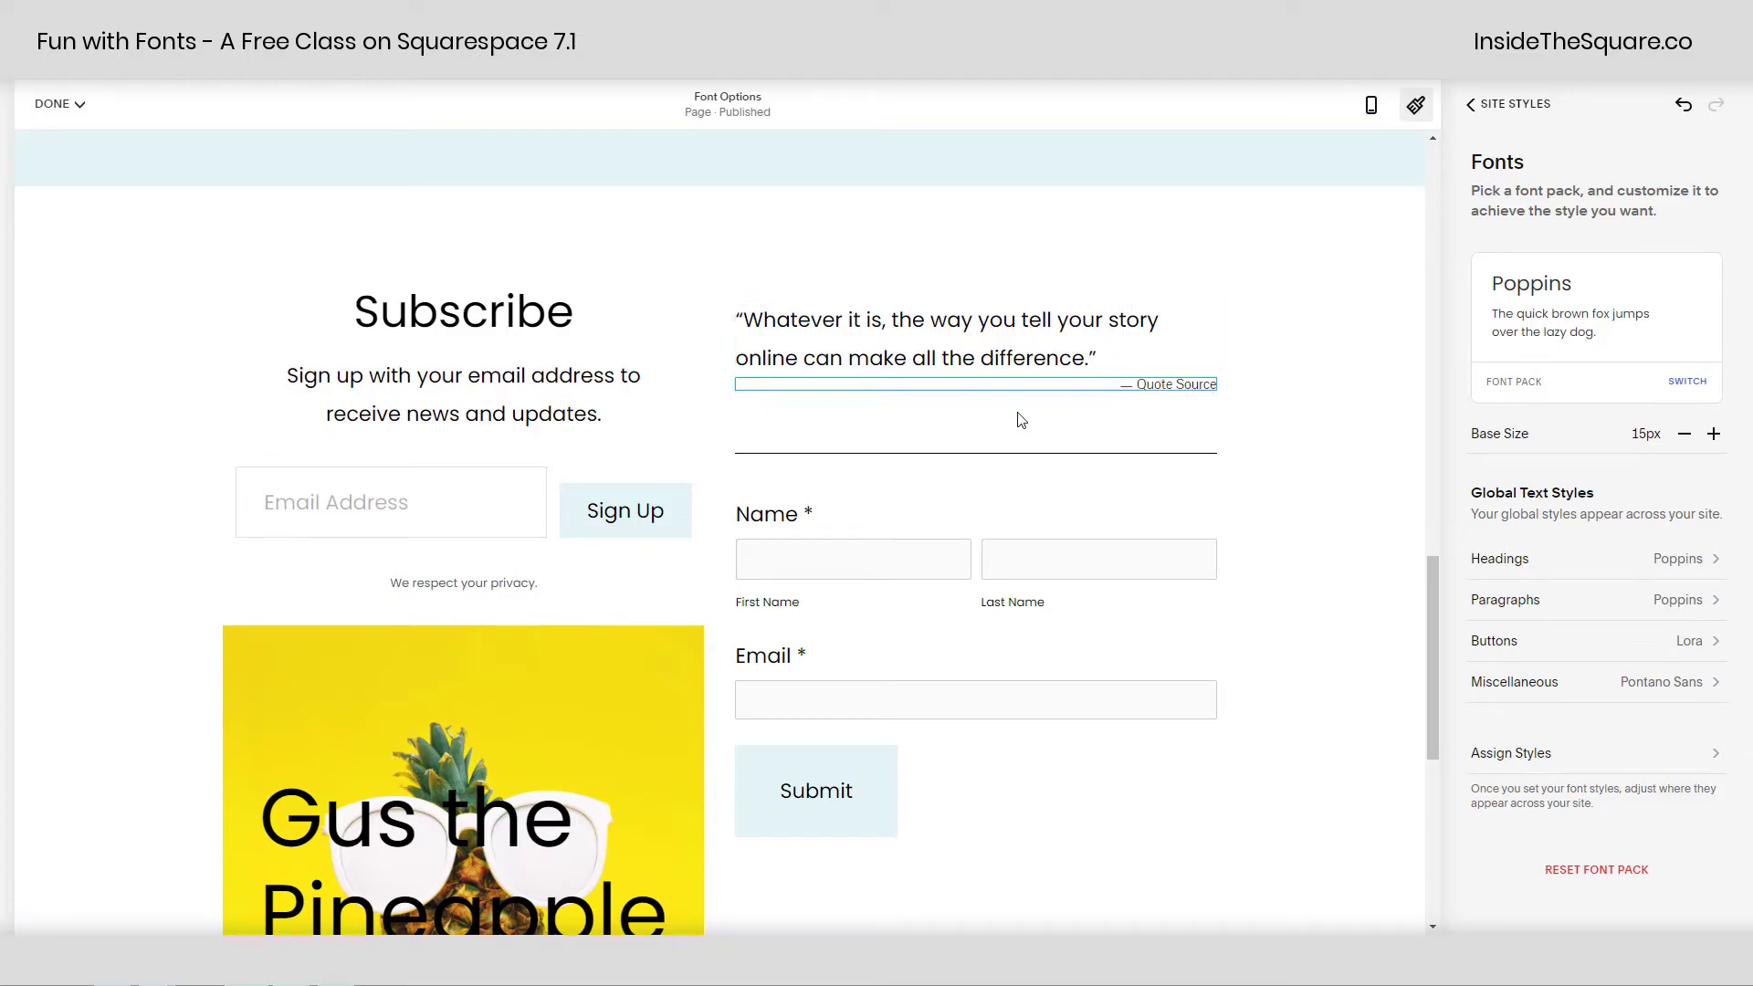
scroll(885, 497, down, 1)
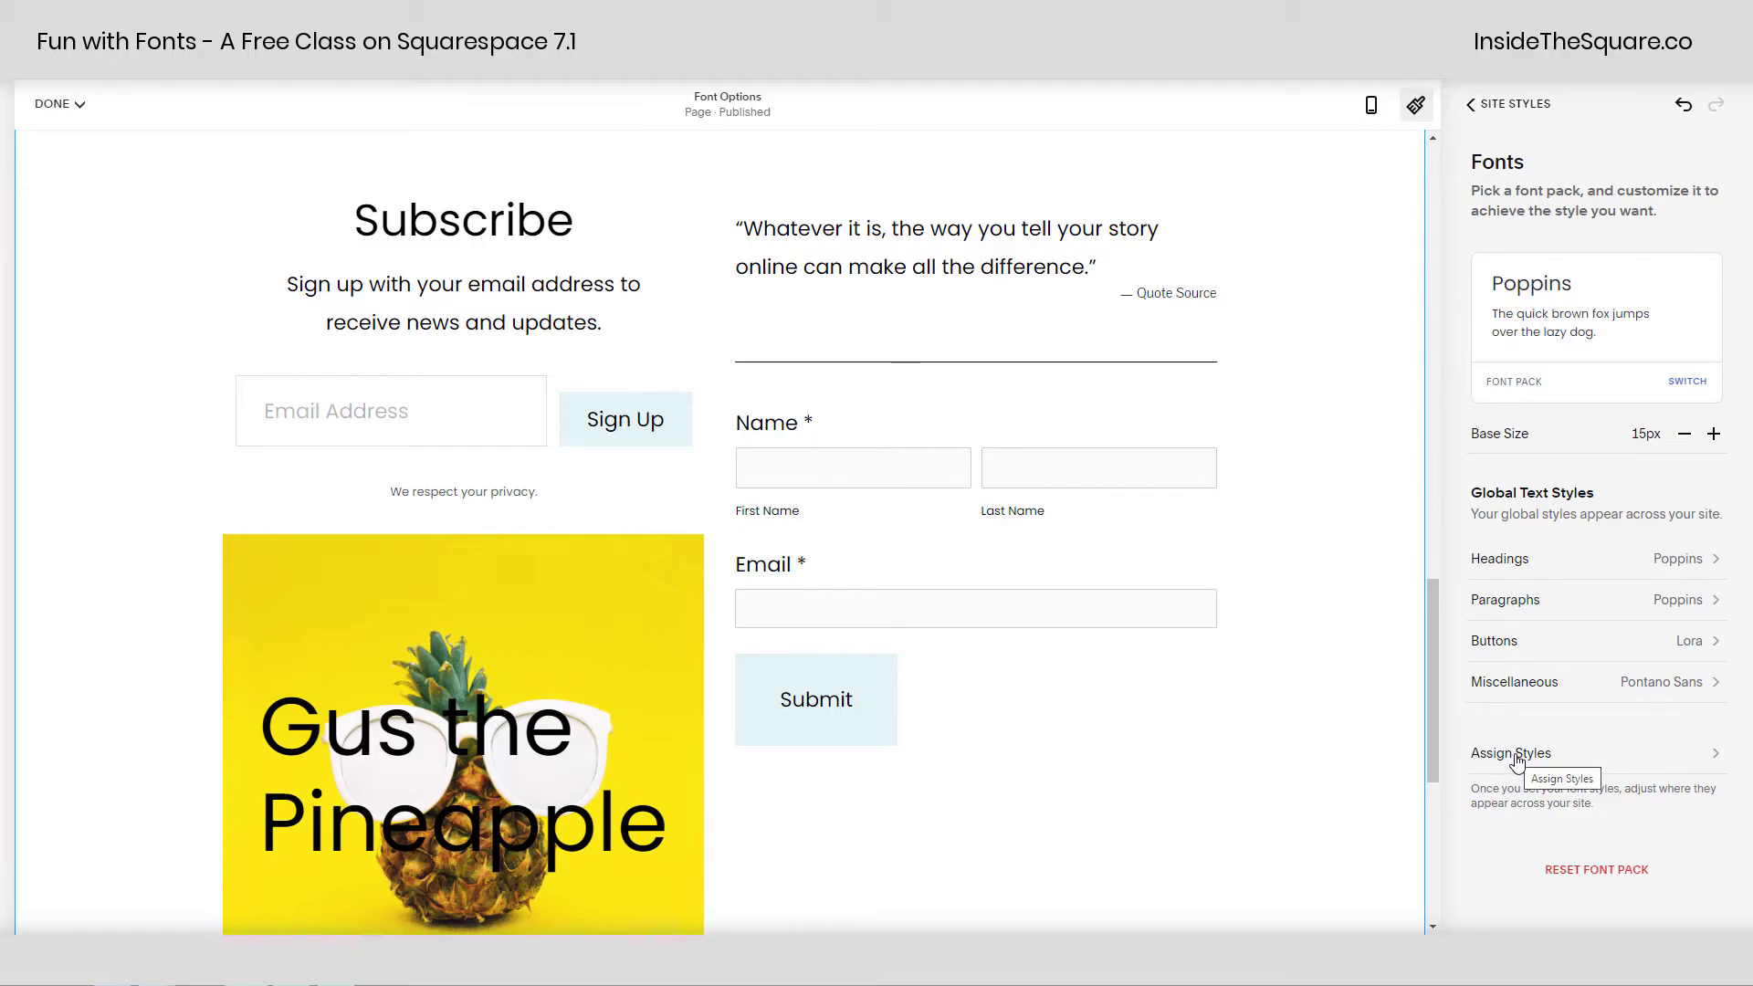
Open Assign Styles and select the Quote Block's Source style (Pontano Sans, 400, 1rem)
click(1514, 754)
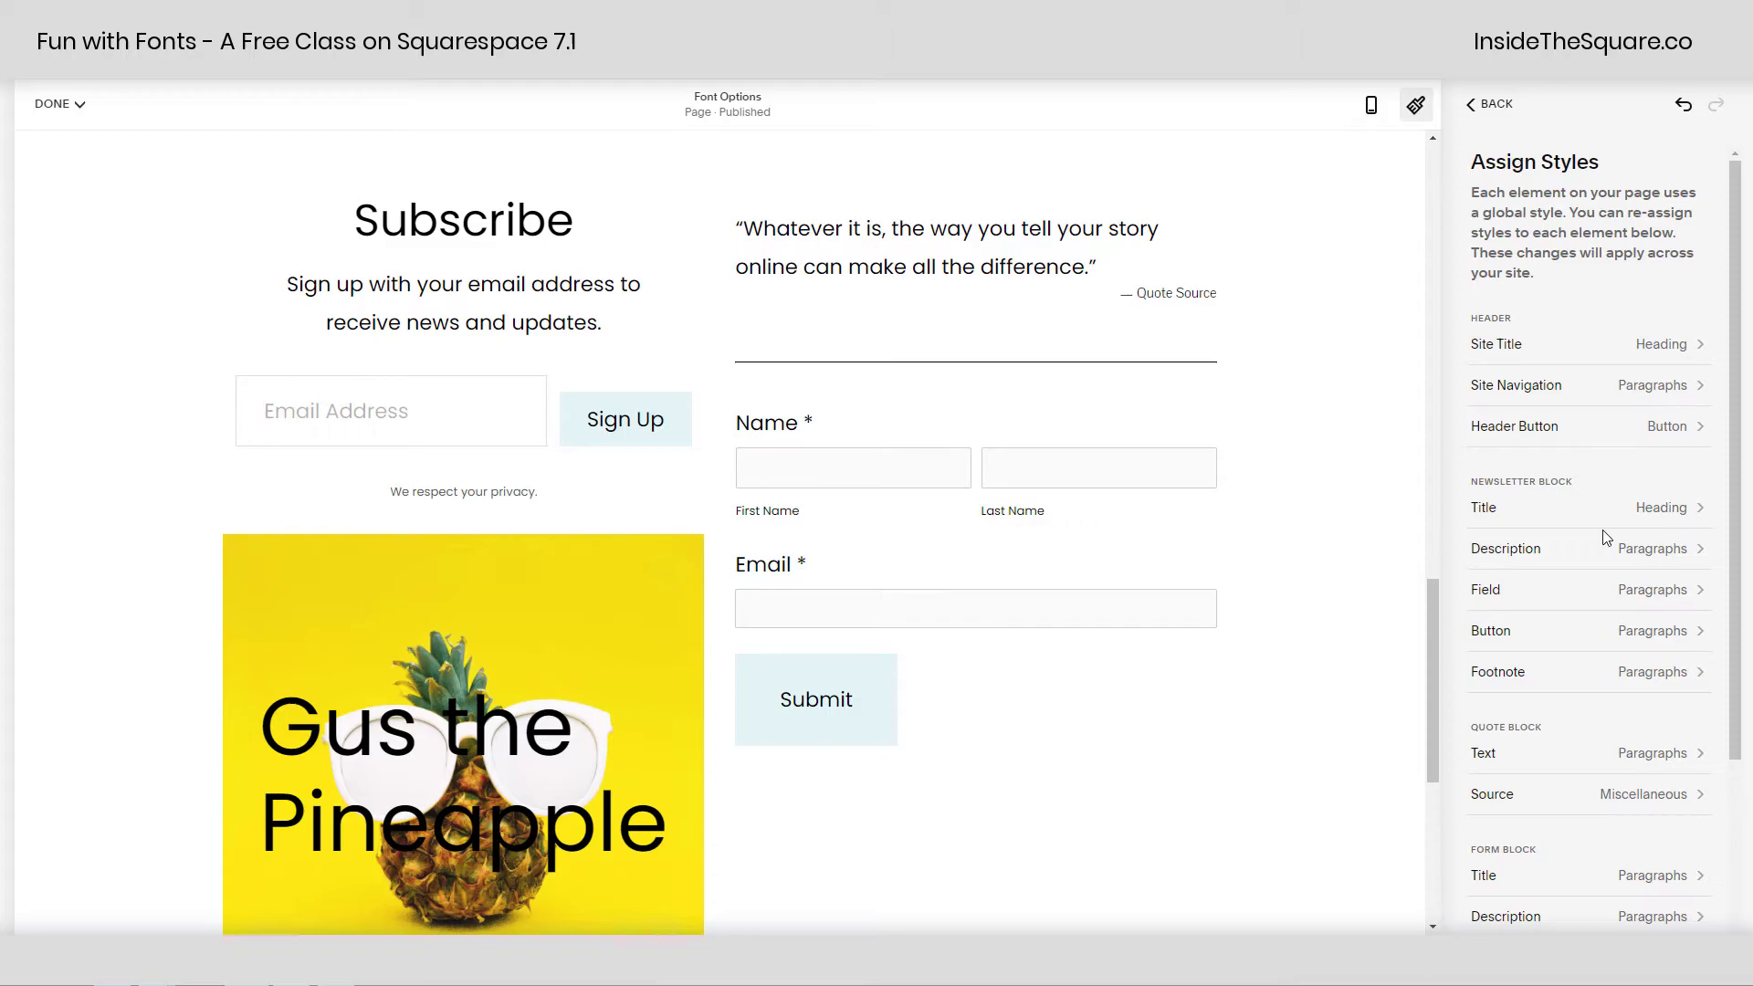
scroll(1552, 498, down, 3)
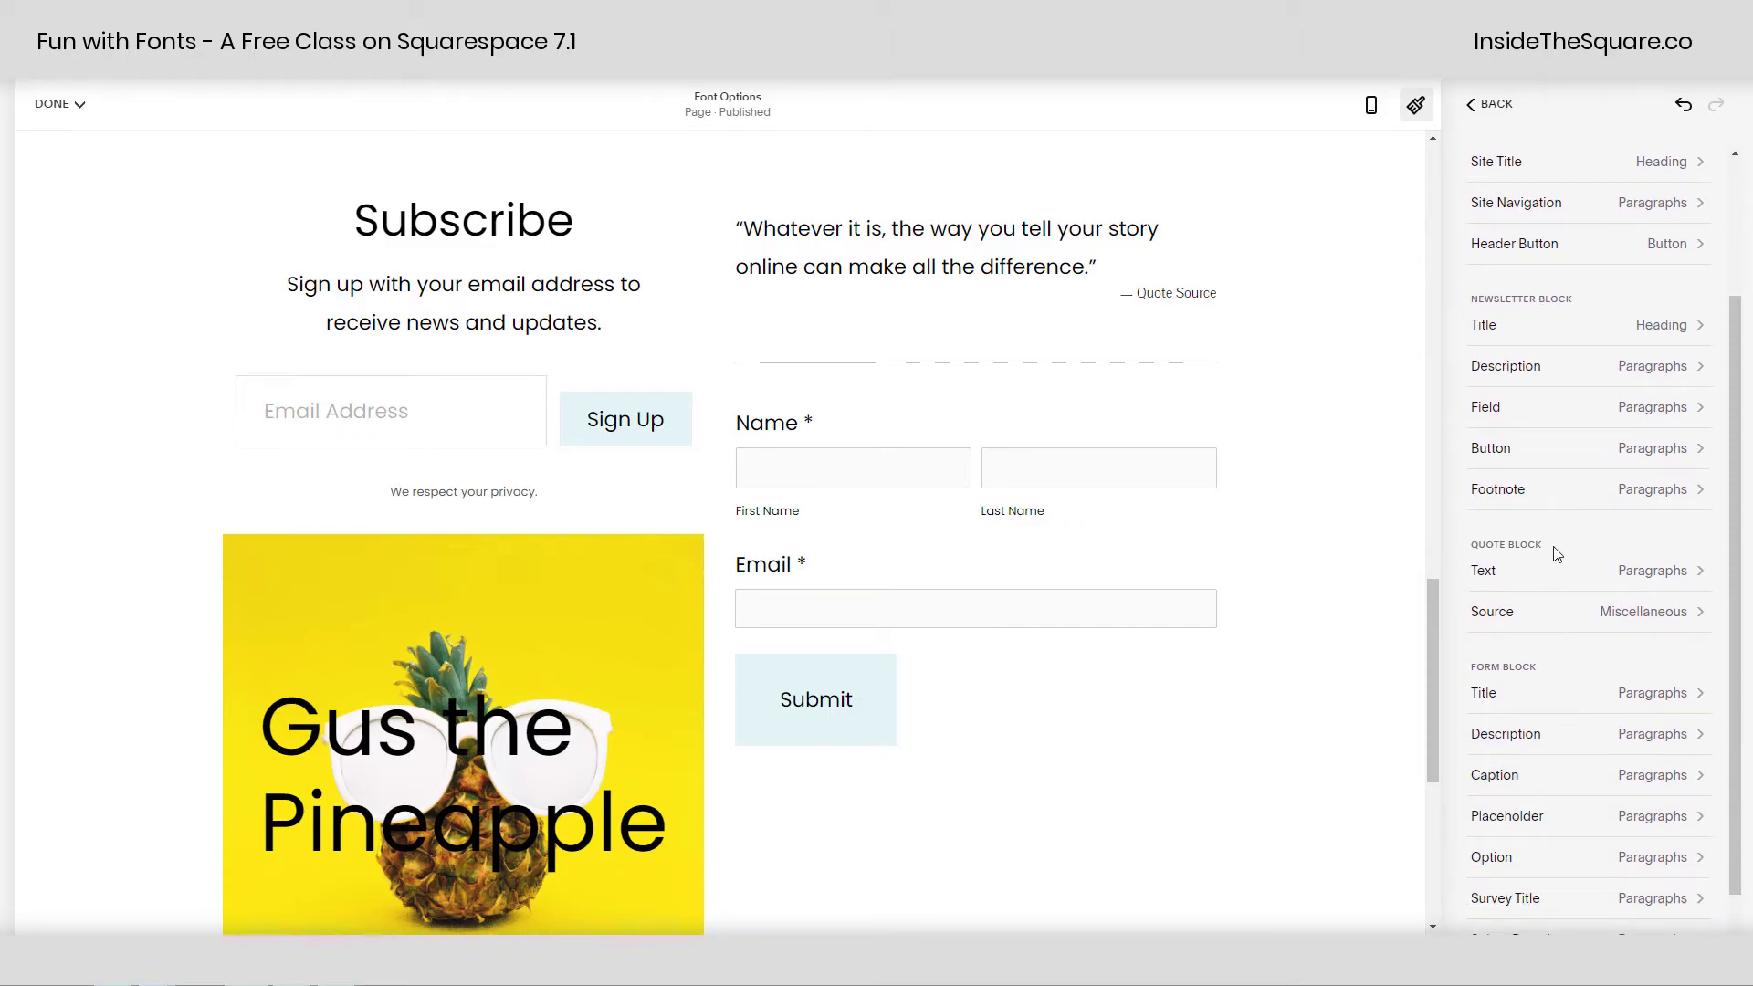
scroll(1562, 584, up, 1)
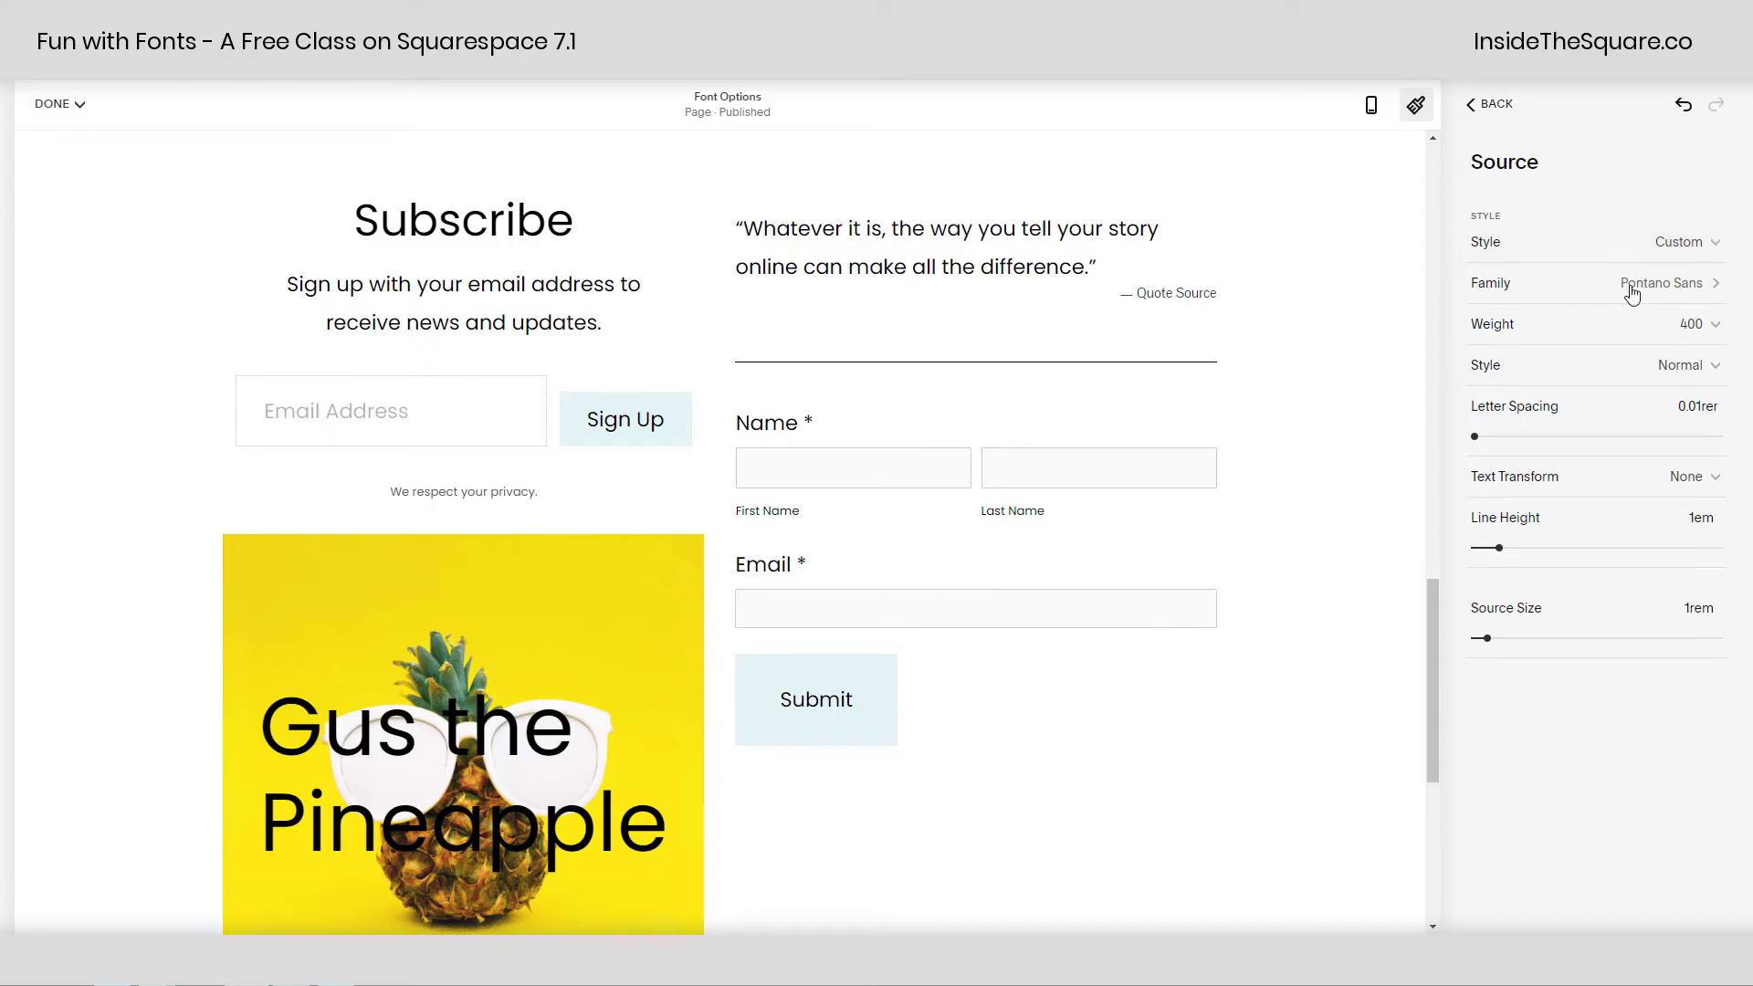
Change the quote source font family to Adobe Handwriting Tiffany from the full font library
click(1630, 290)
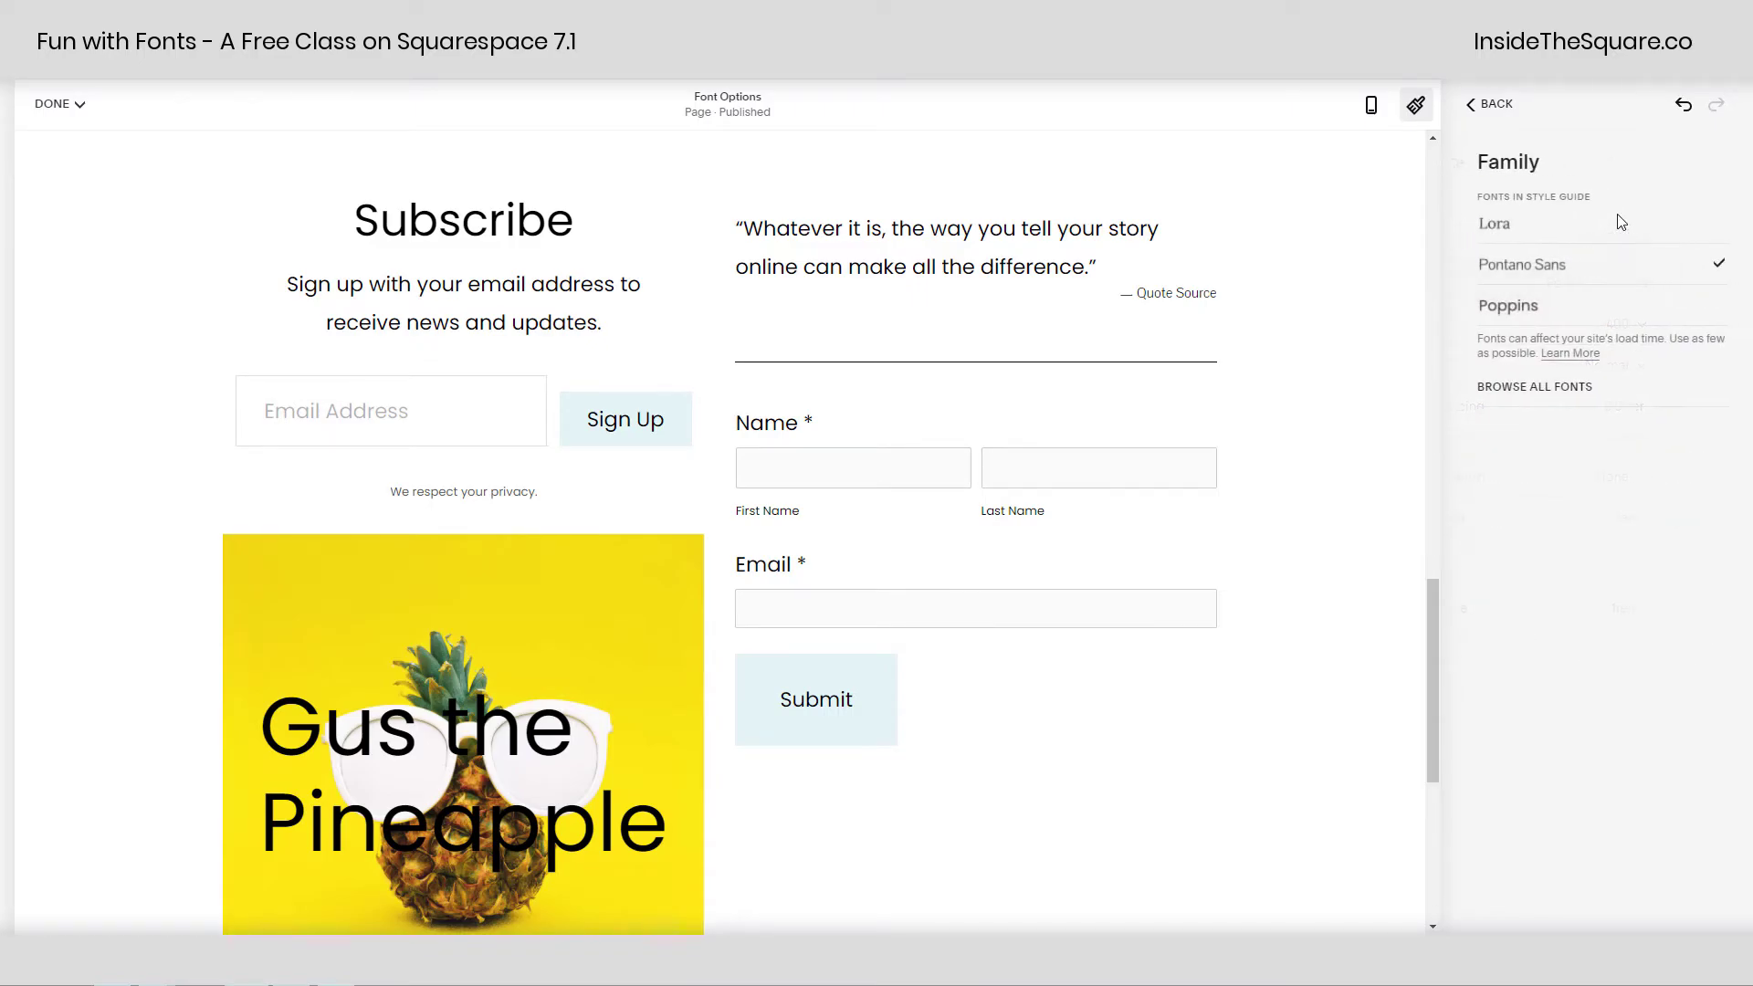
click(1577, 388)
text(handwriting)
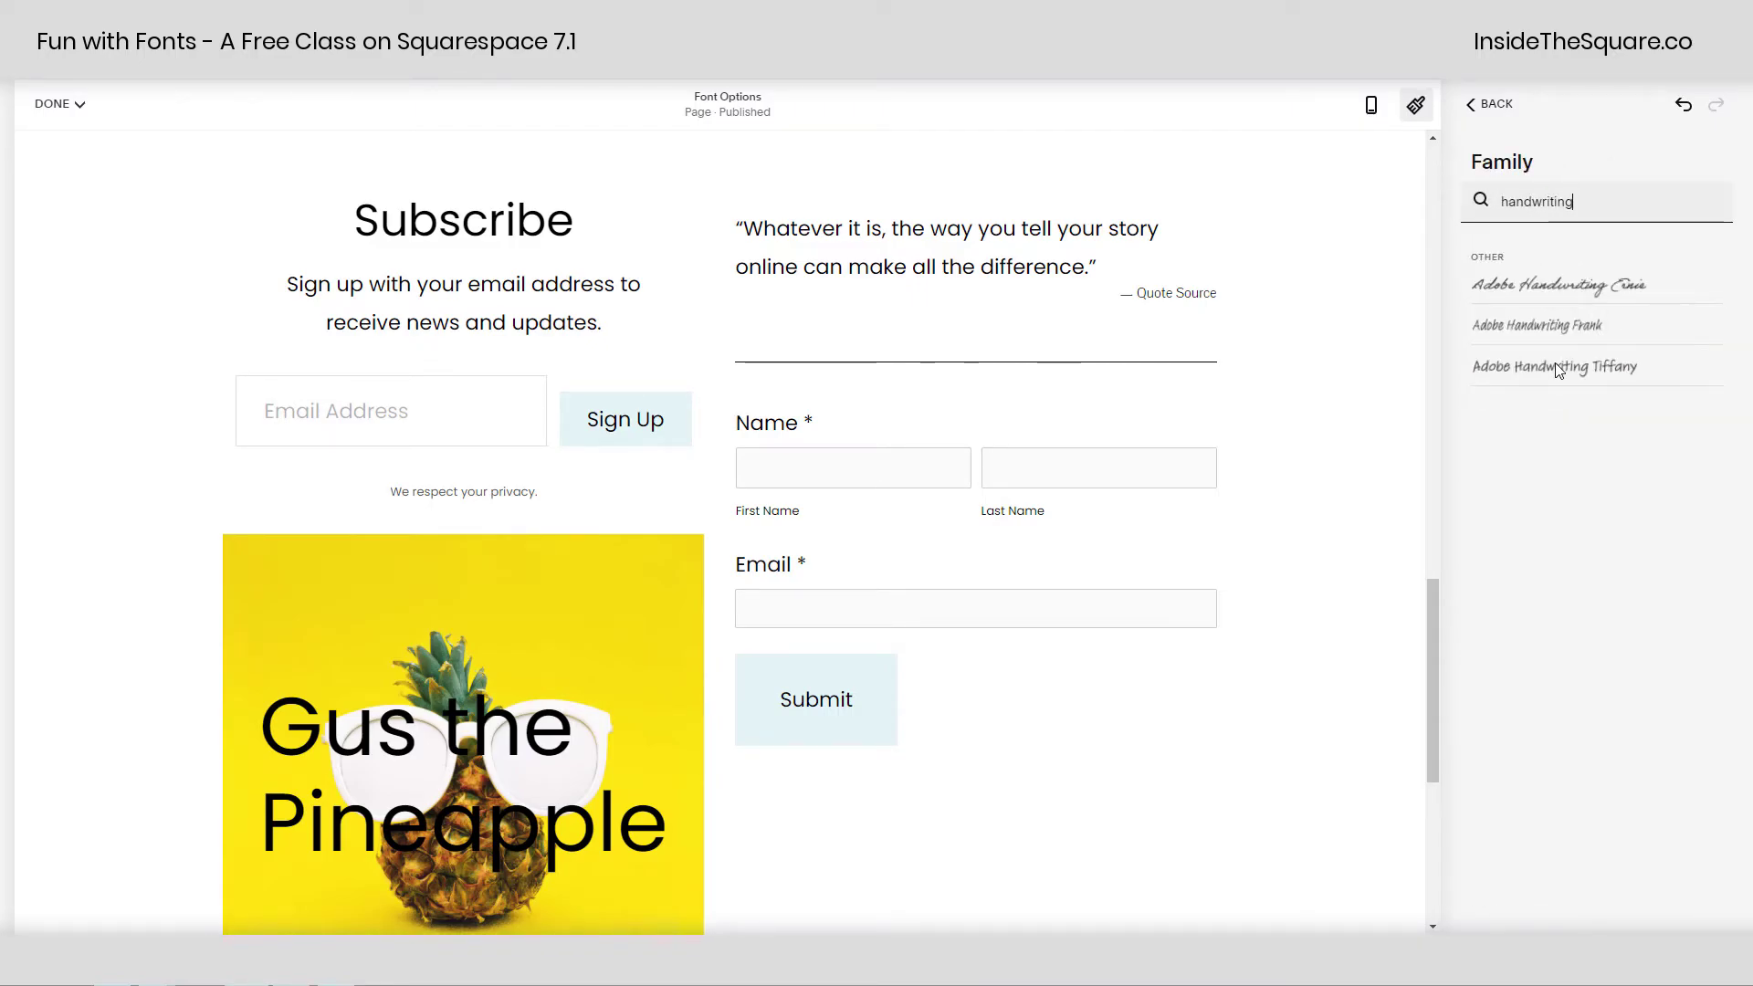
click(1558, 368)
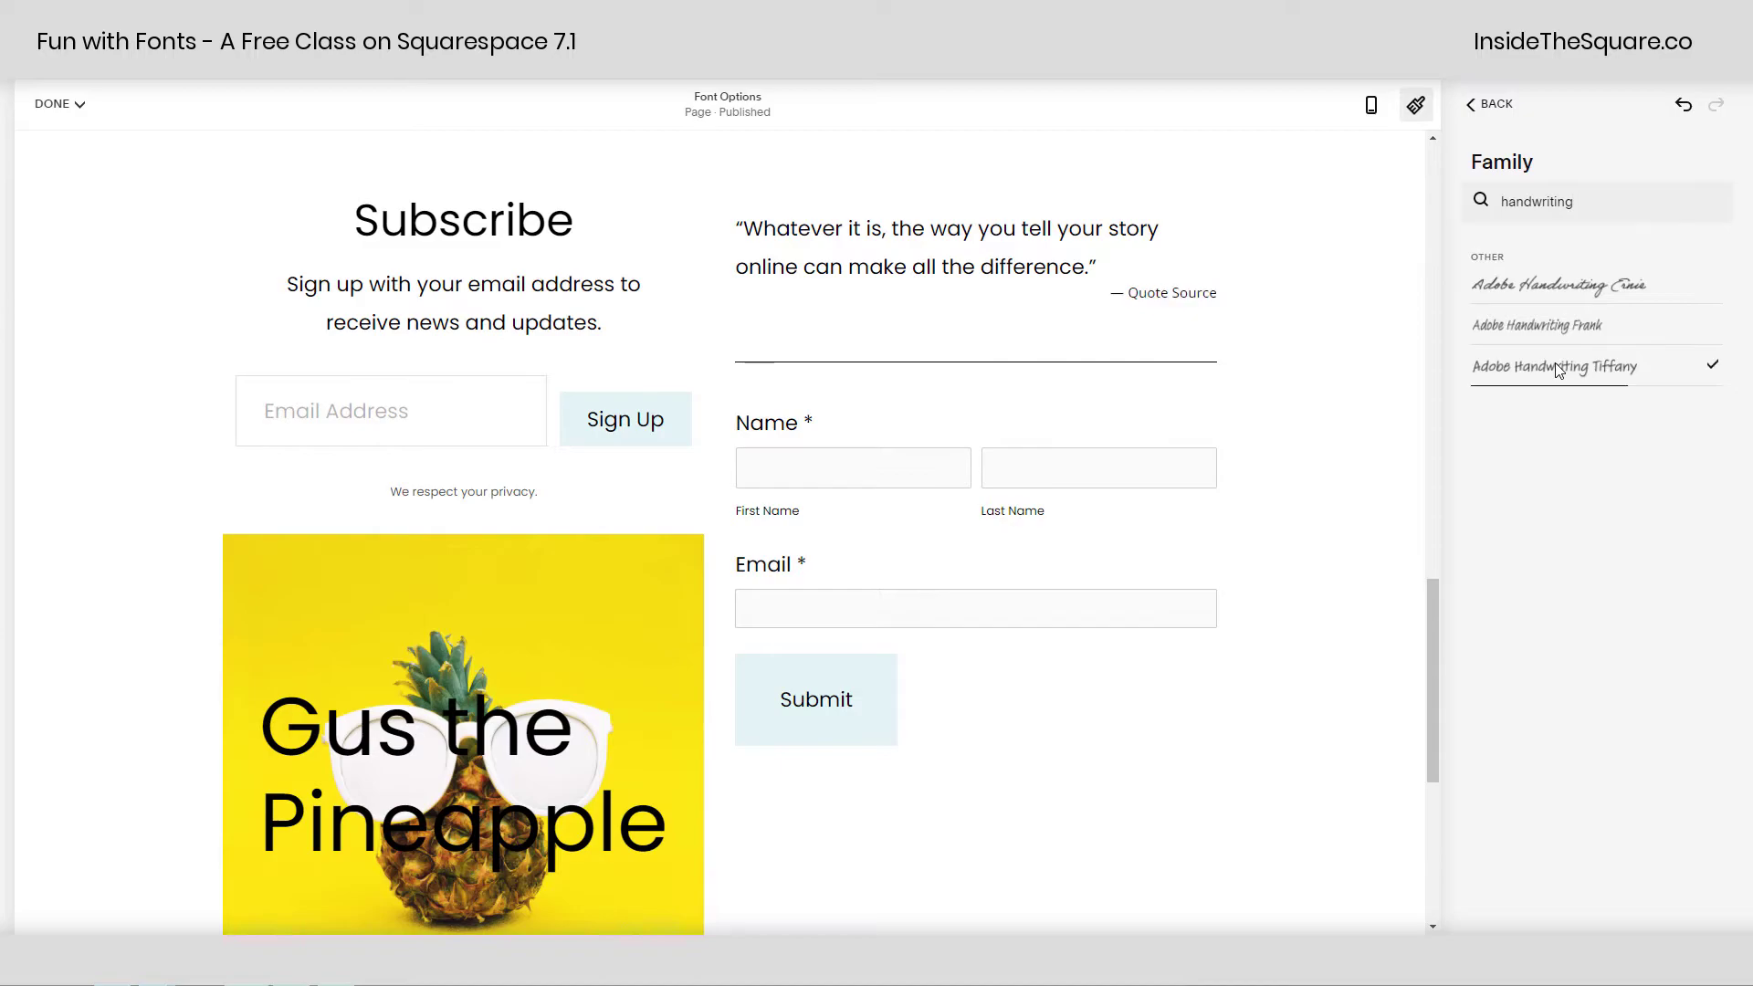
click(1506, 106)
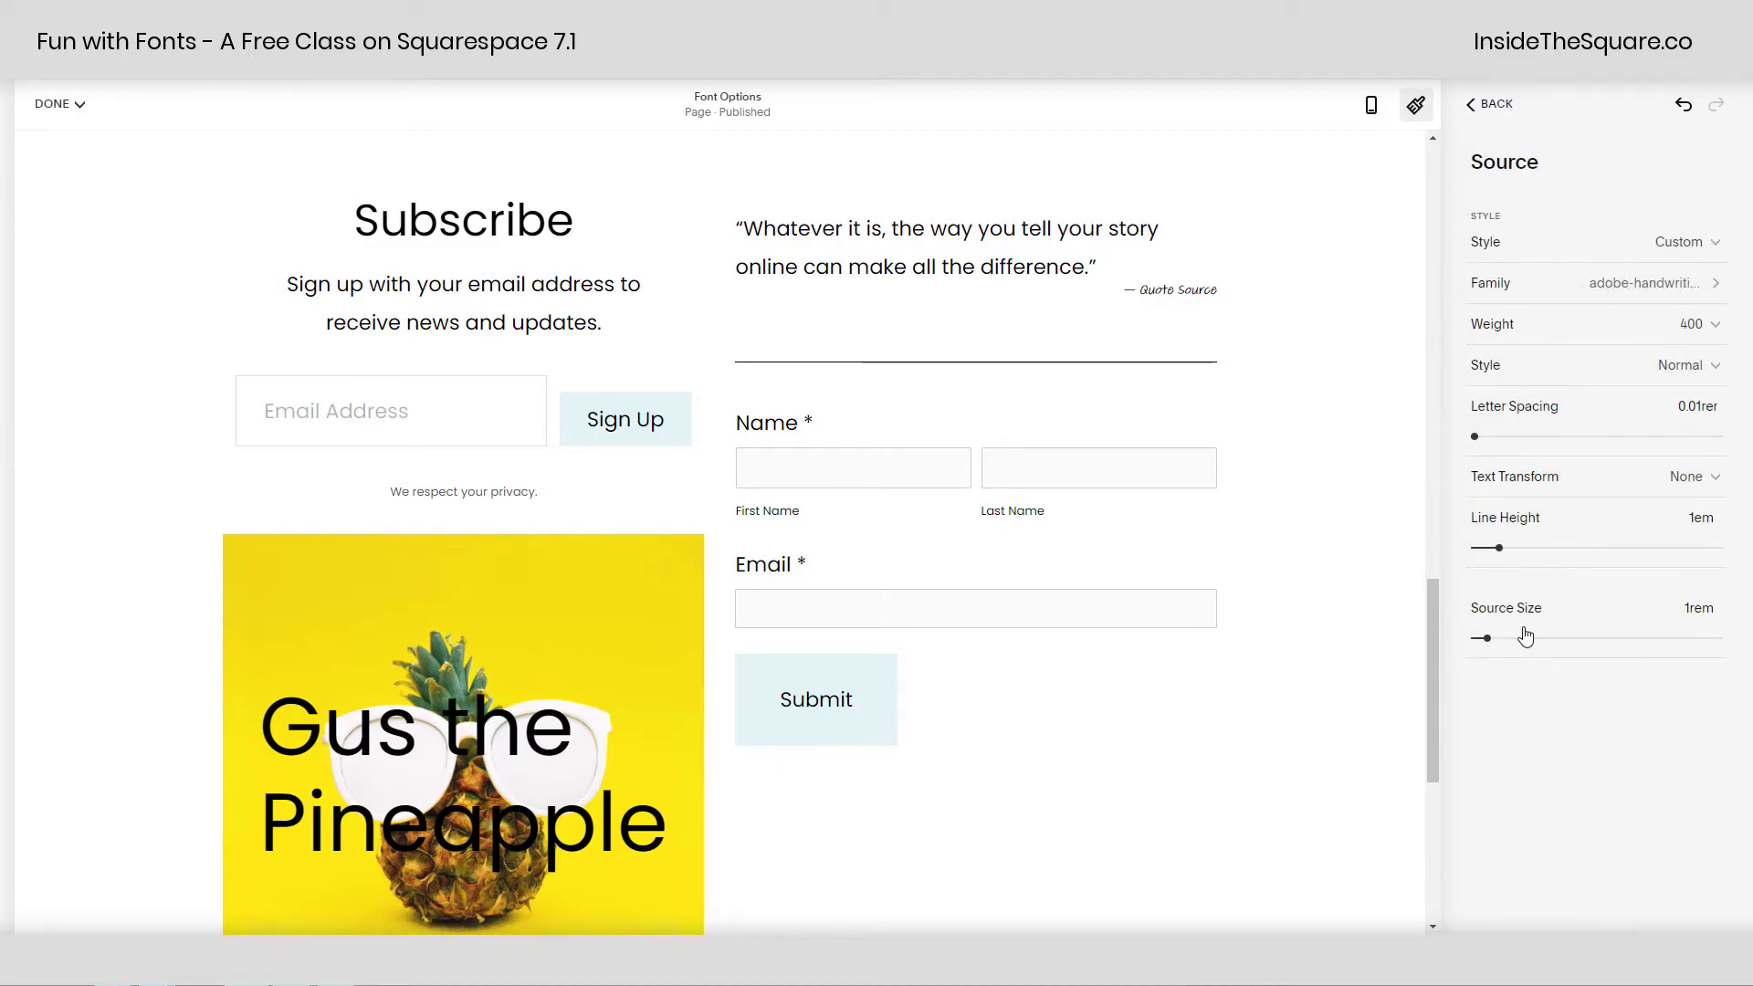
Enlarge the quote source to 3.5rem with a 1.9em line height
click(1532, 639)
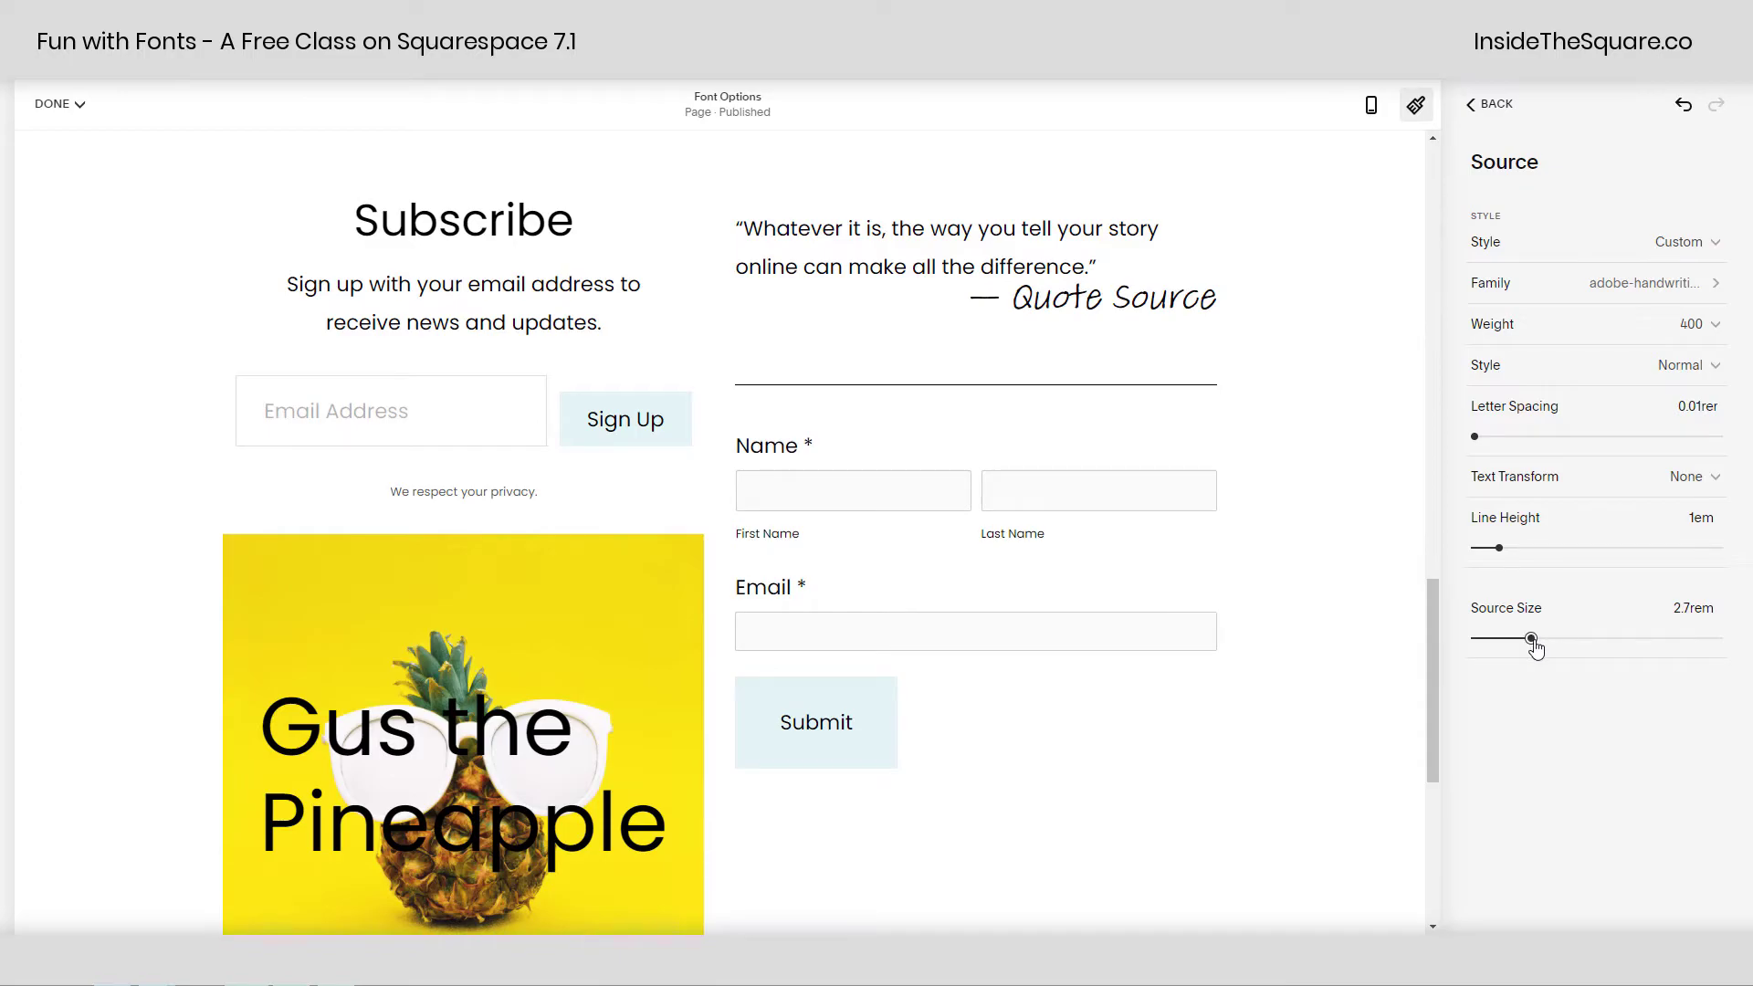
drag(1533, 643, 1552, 639)
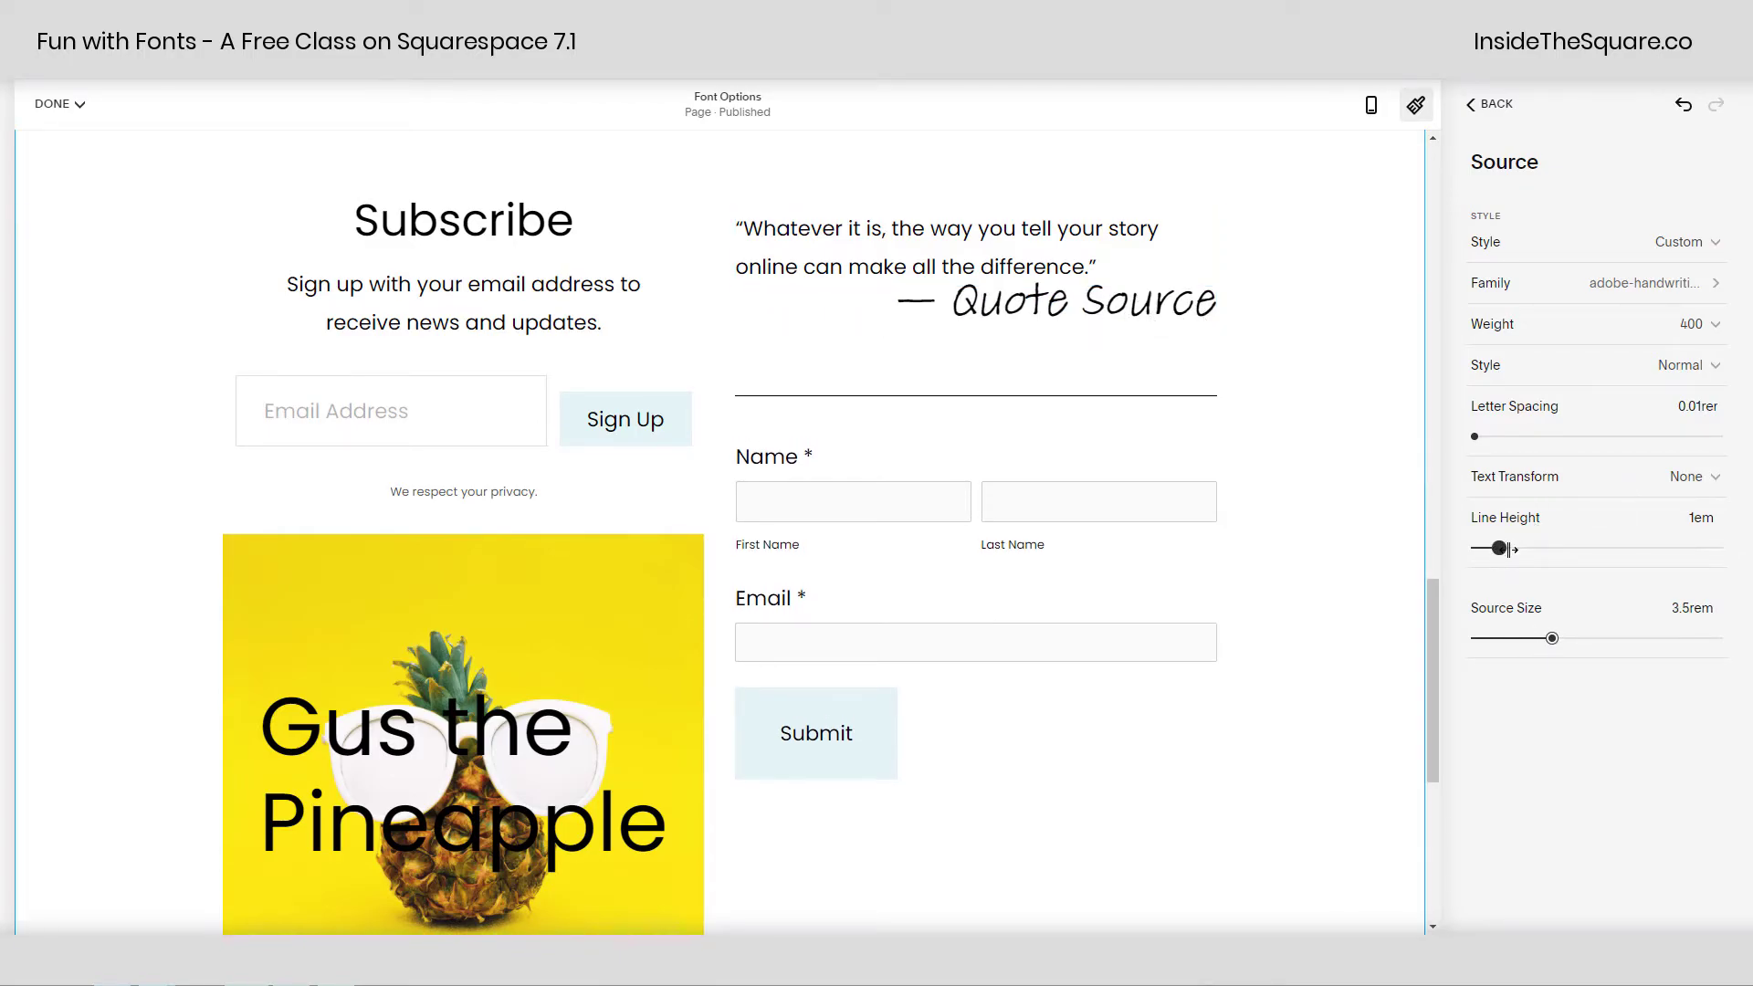
drag(1511, 548, 1520, 548)
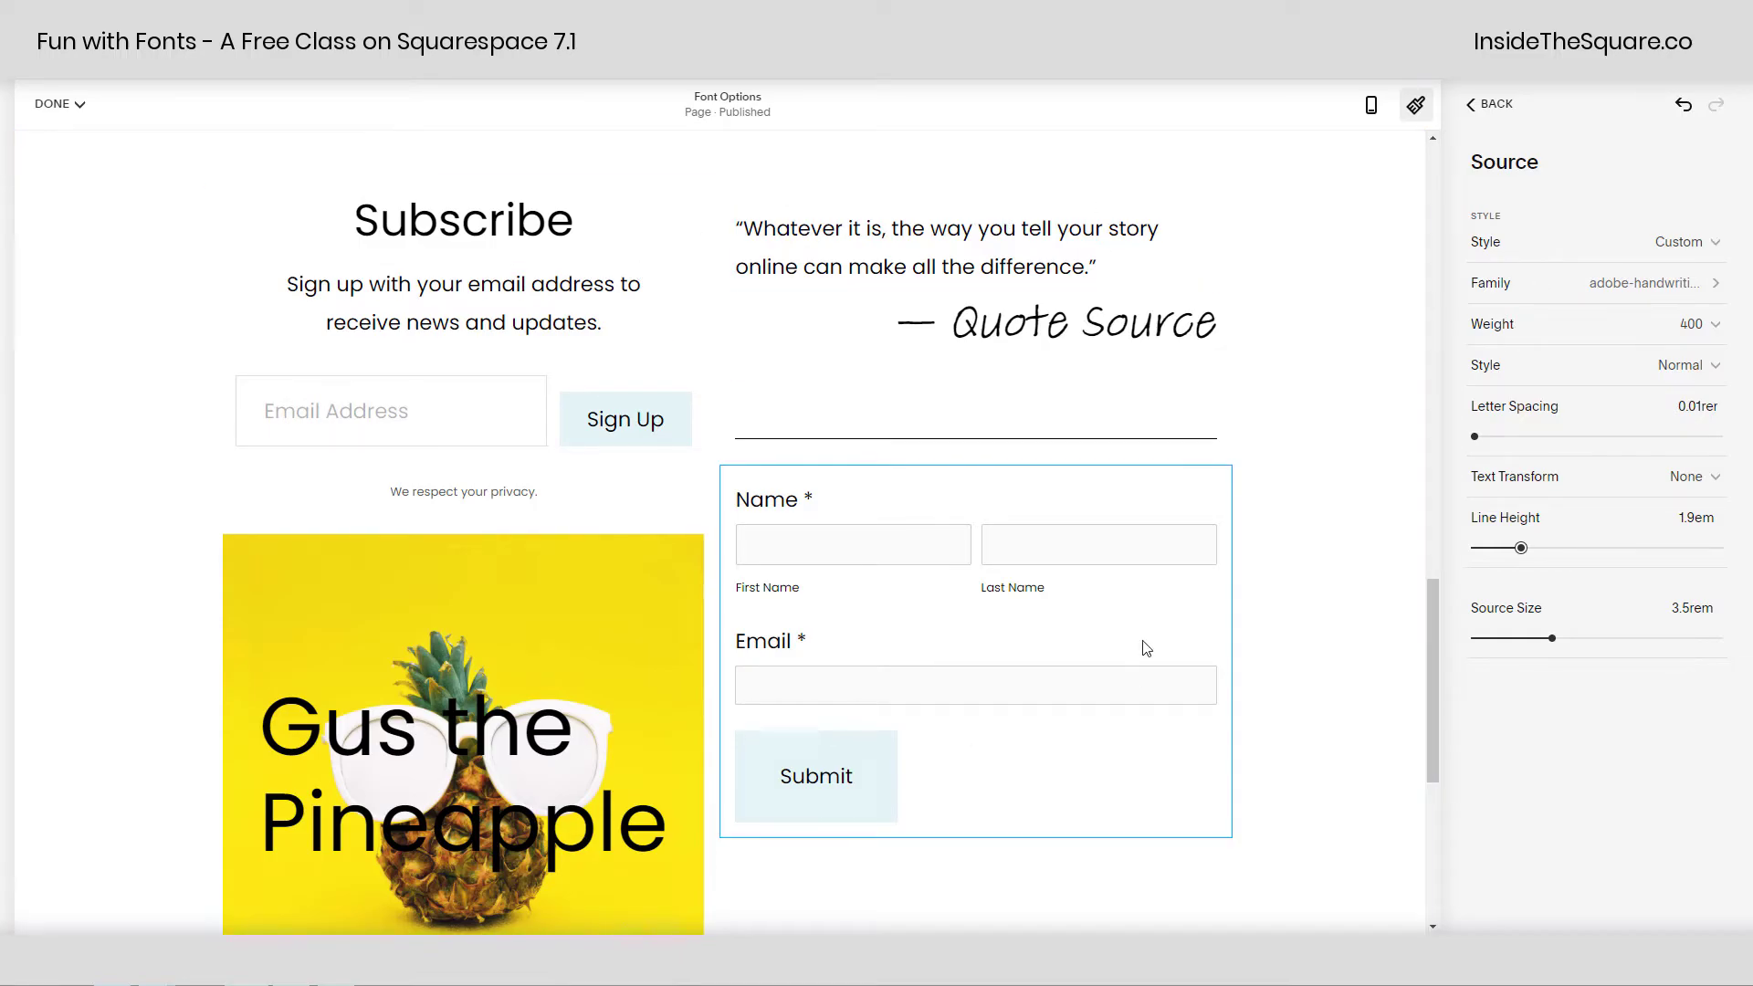
Back out to Site Styles, then return through Fonts and Assign Styles to the quote source
scroll(1269, 481, up, 3)
scroll(1270, 481, up, 10)
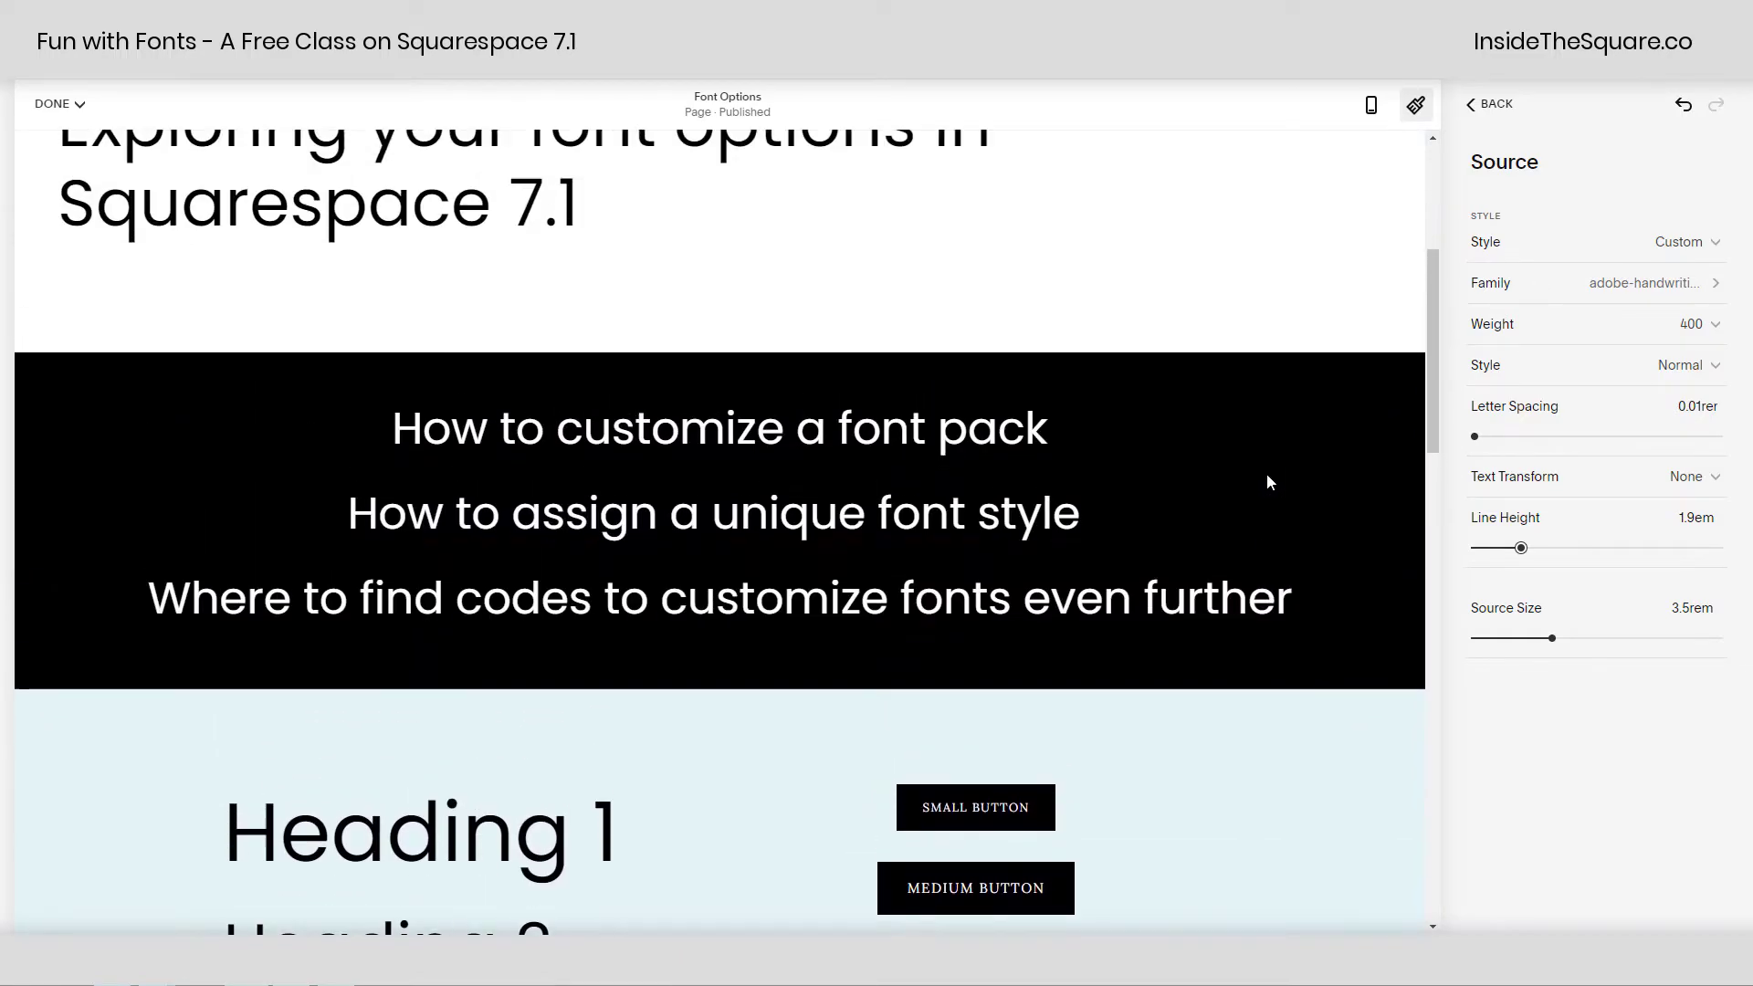
scroll(1269, 482, down, 18)
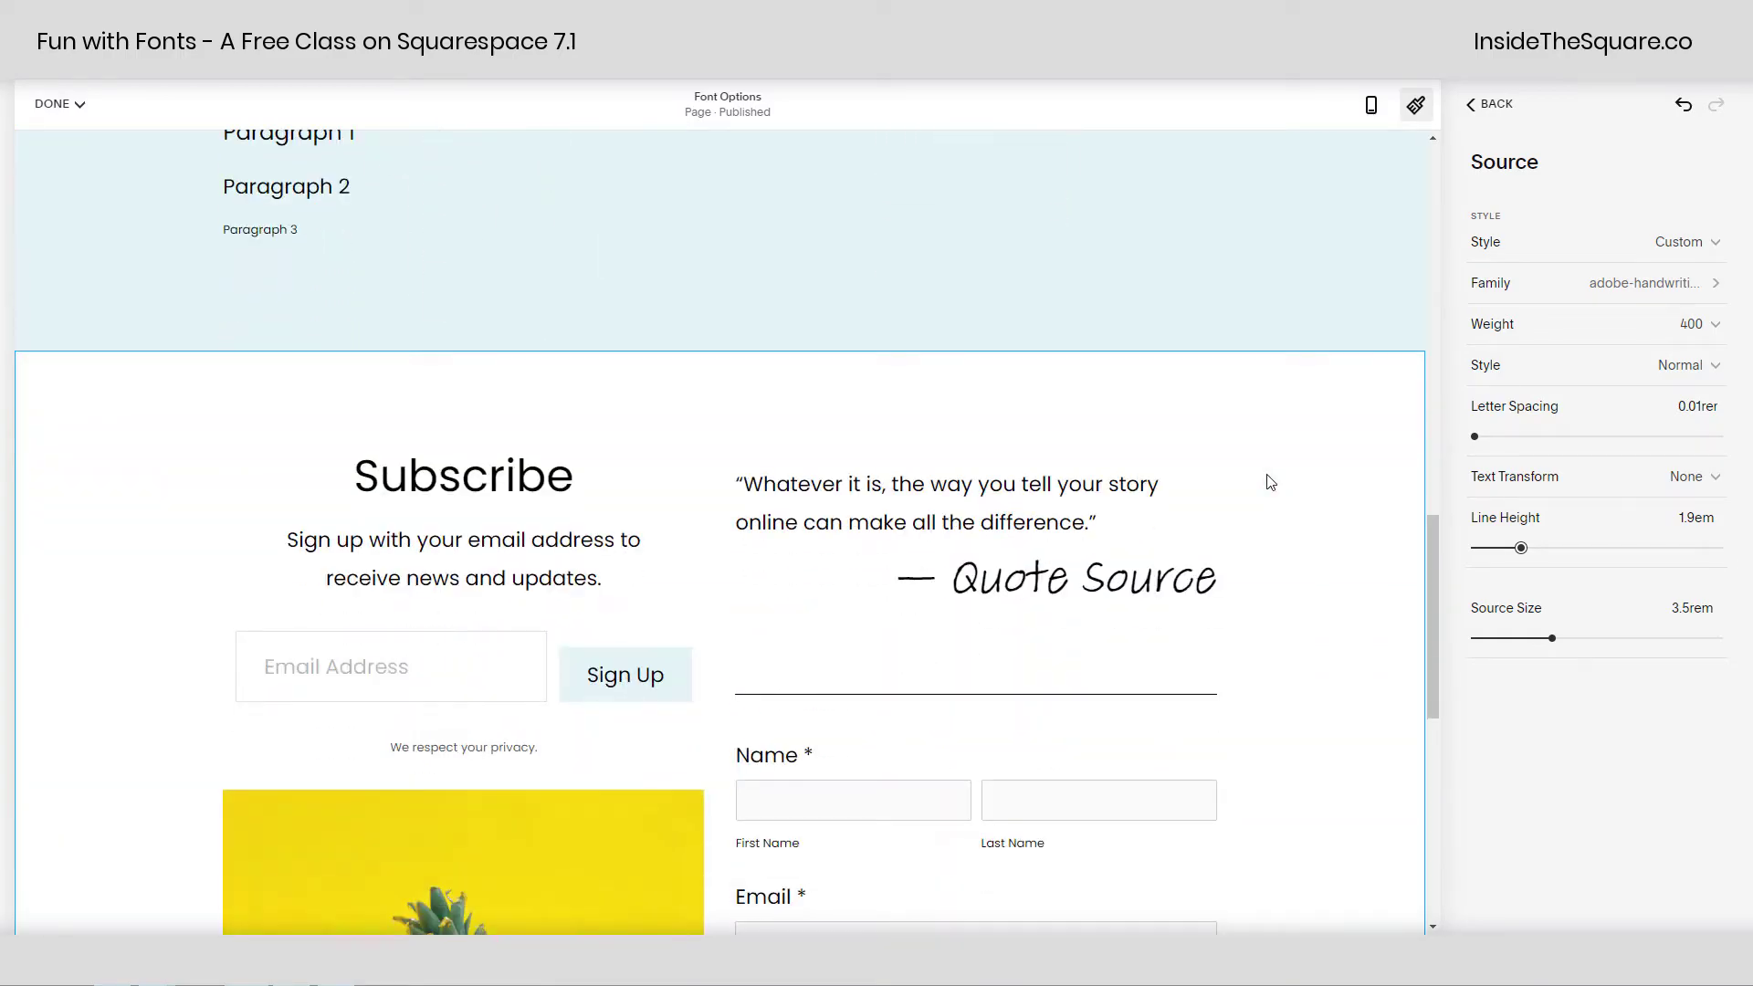
click(1483, 105)
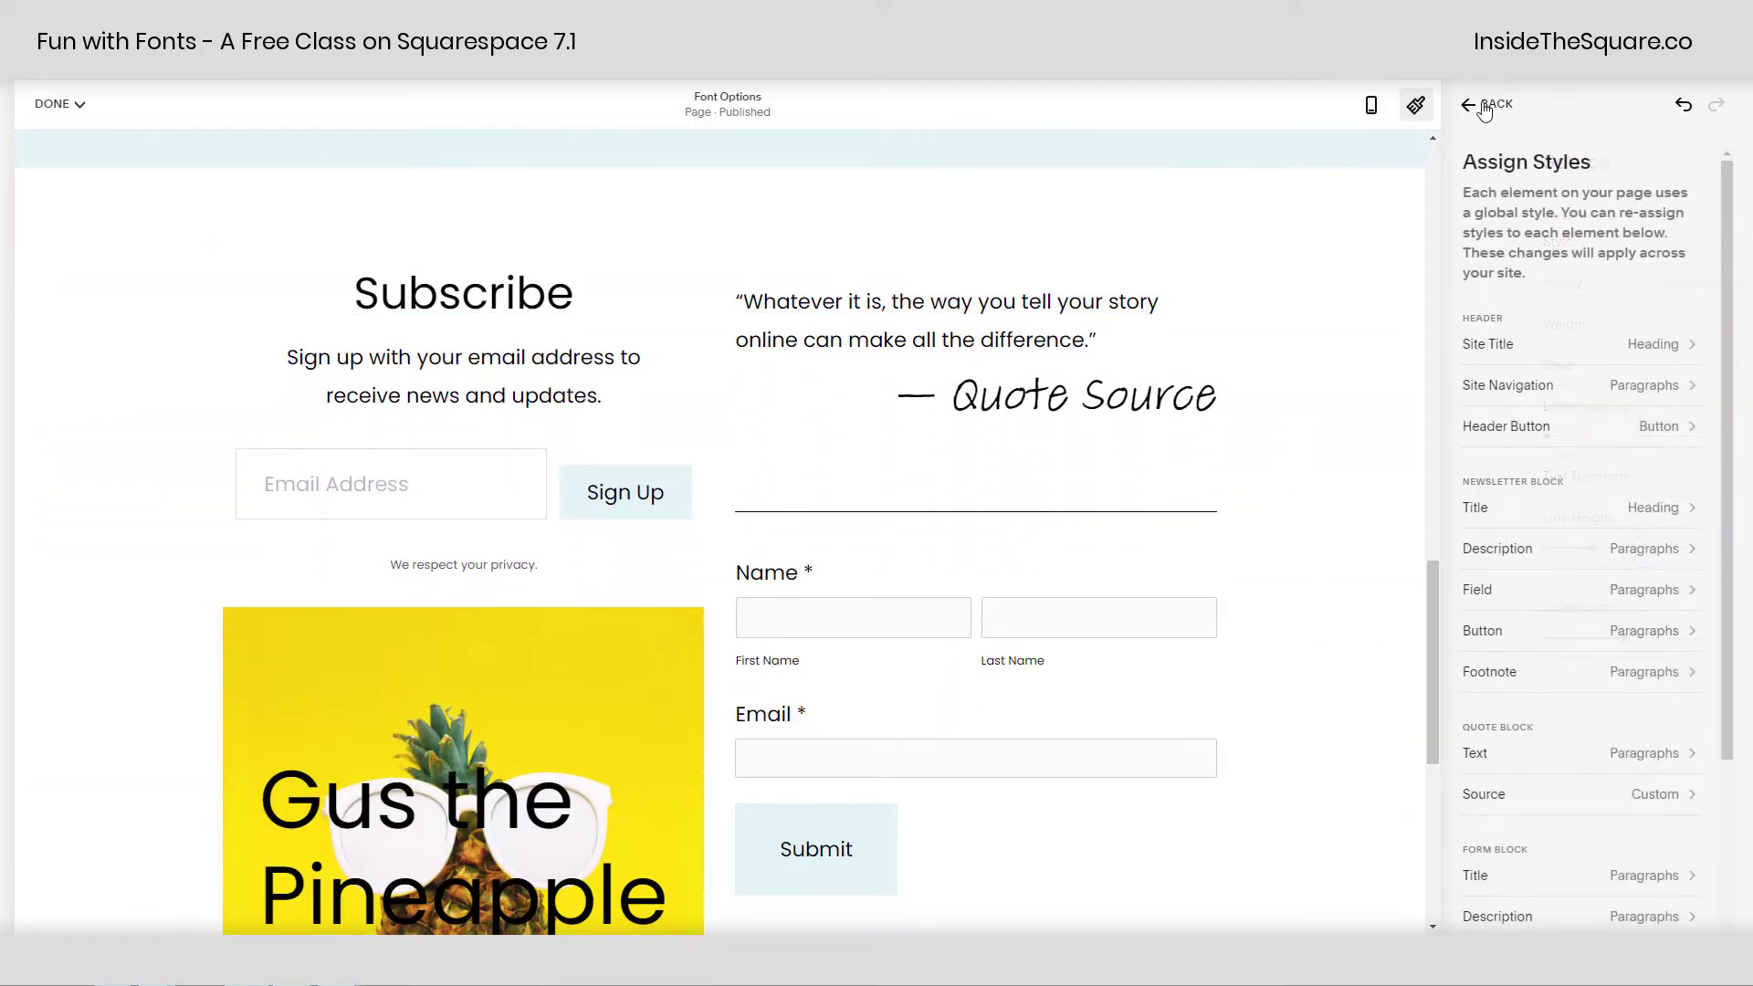
click(1486, 105)
click(1486, 105)
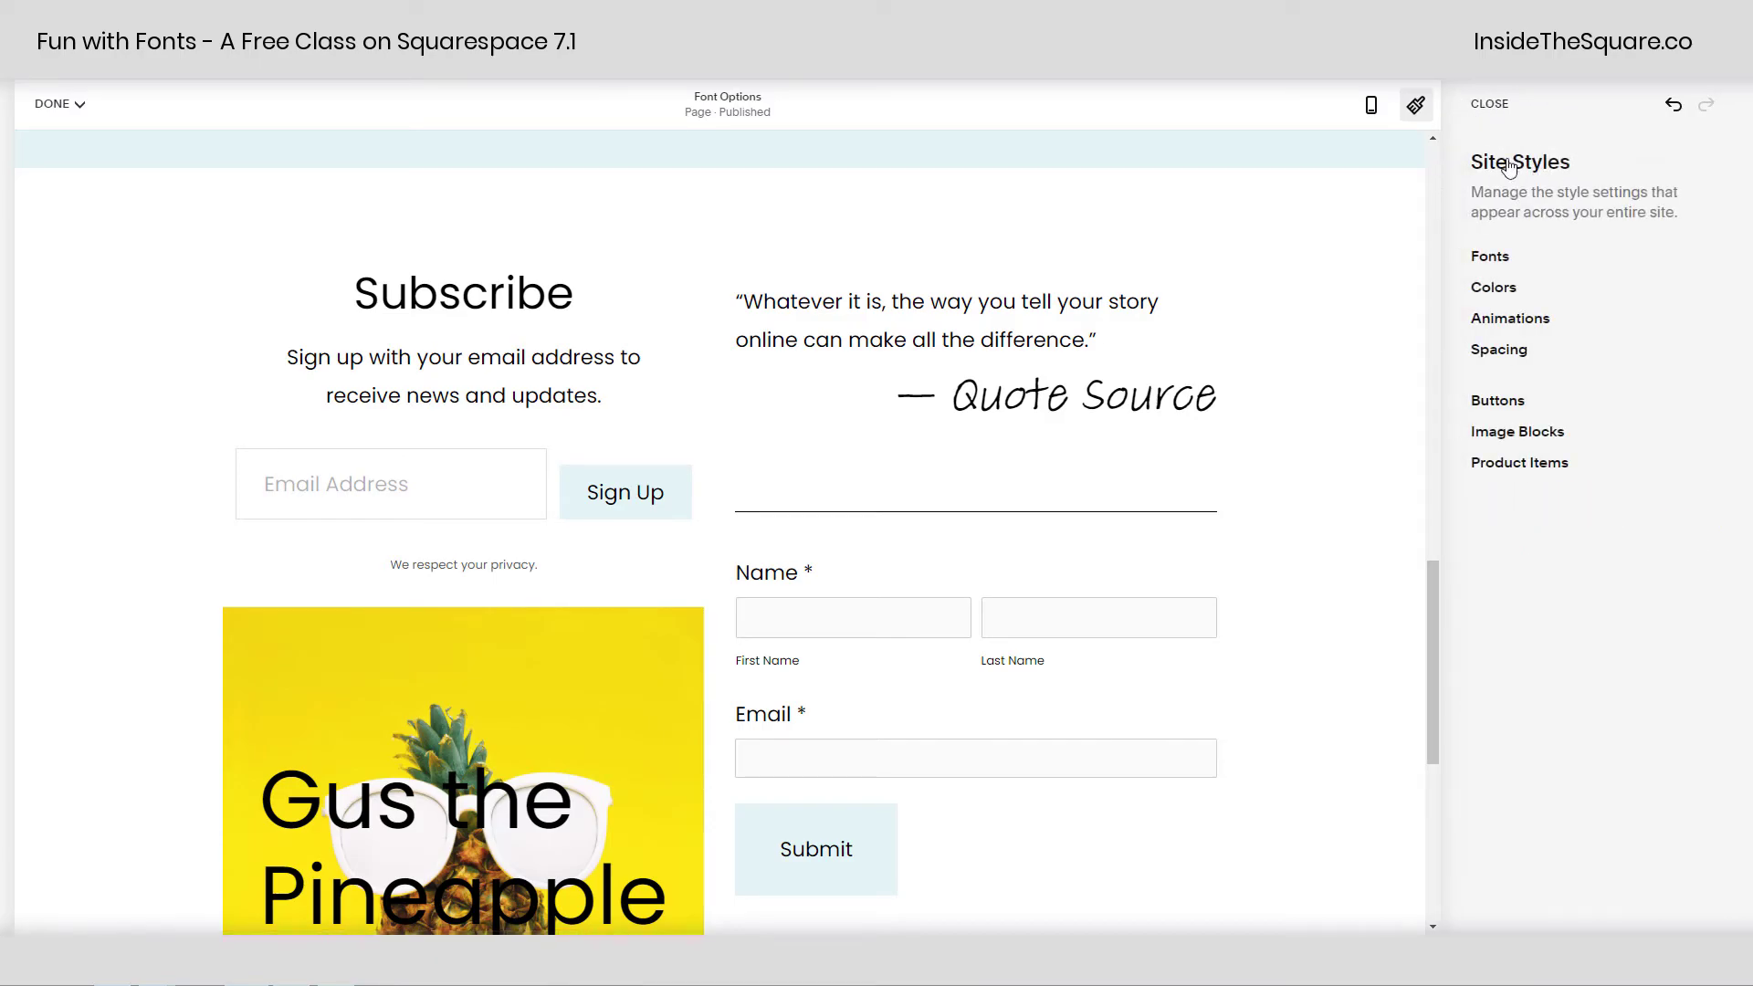
click(1493, 260)
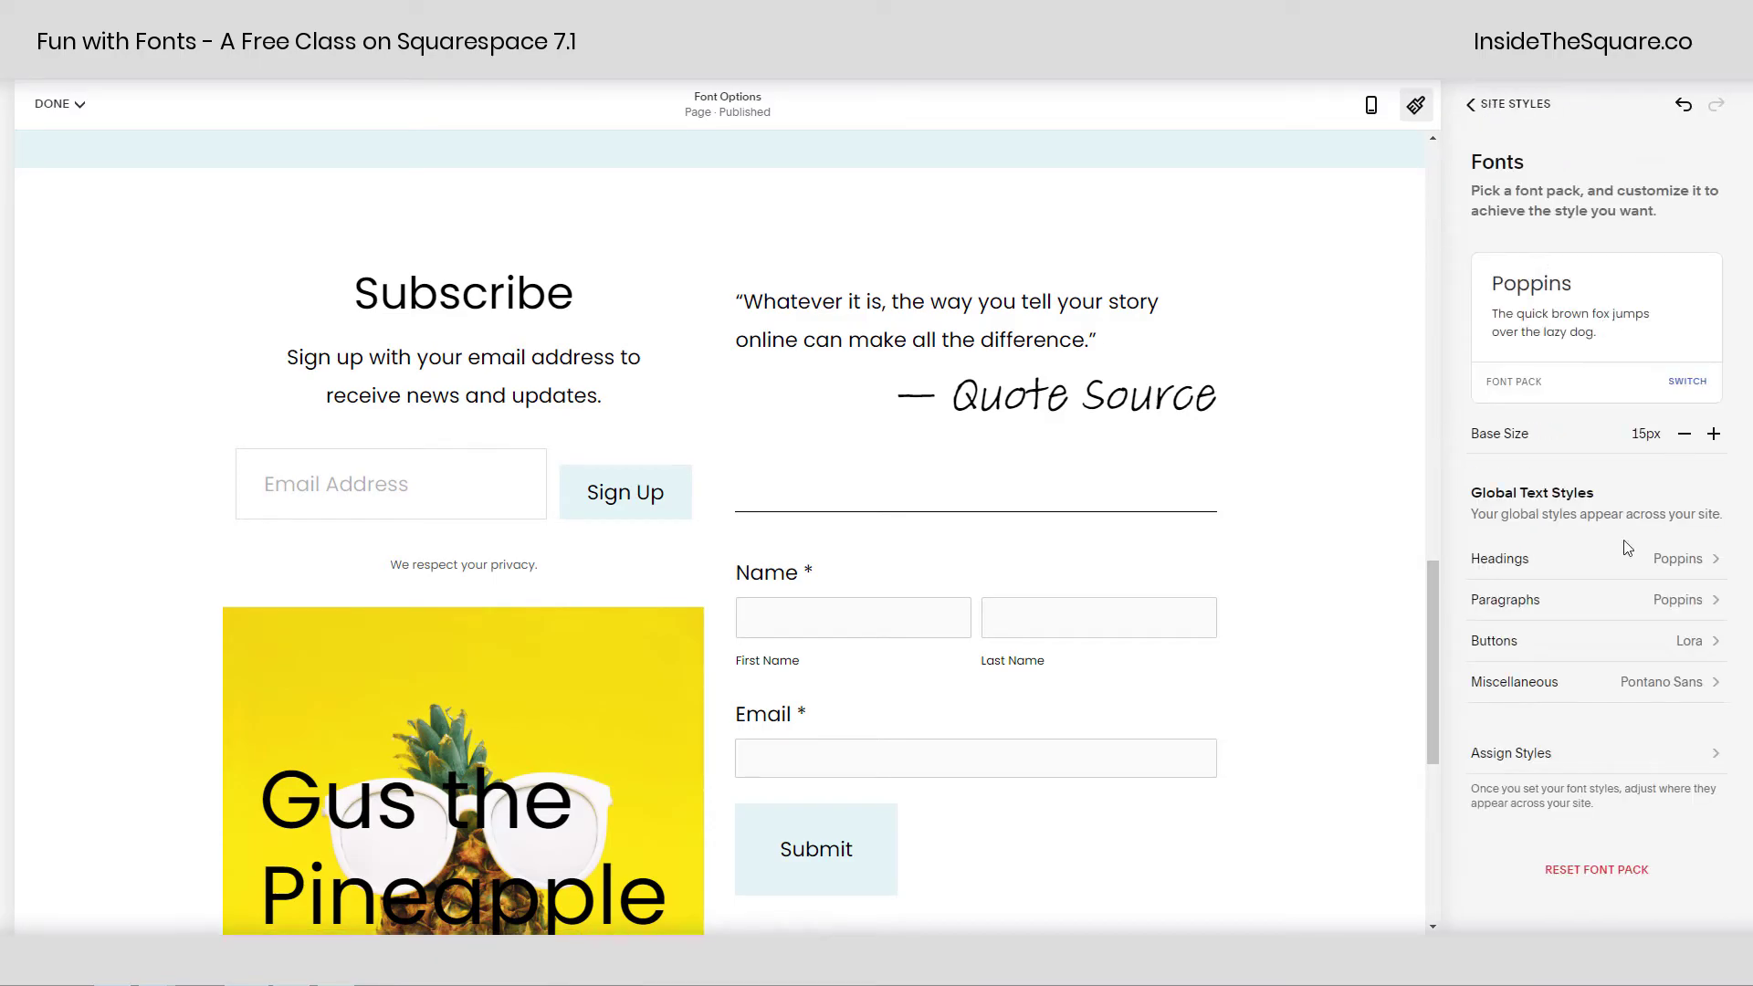
click(1531, 756)
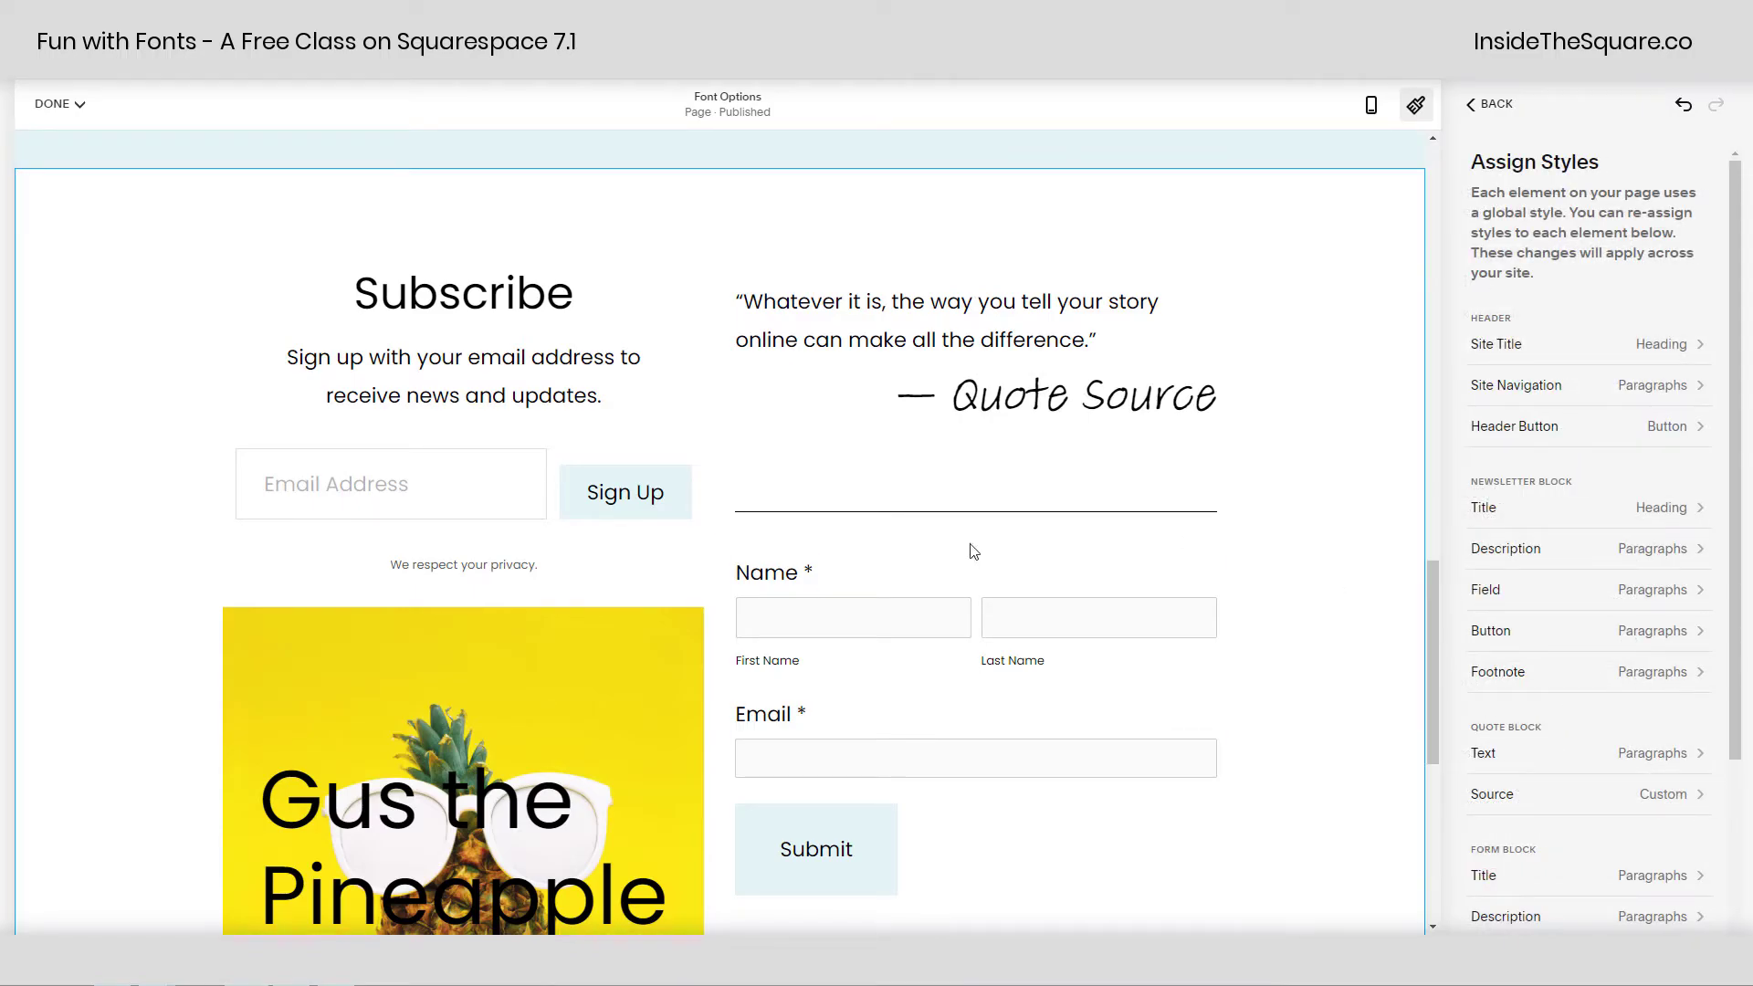
click(1187, 410)
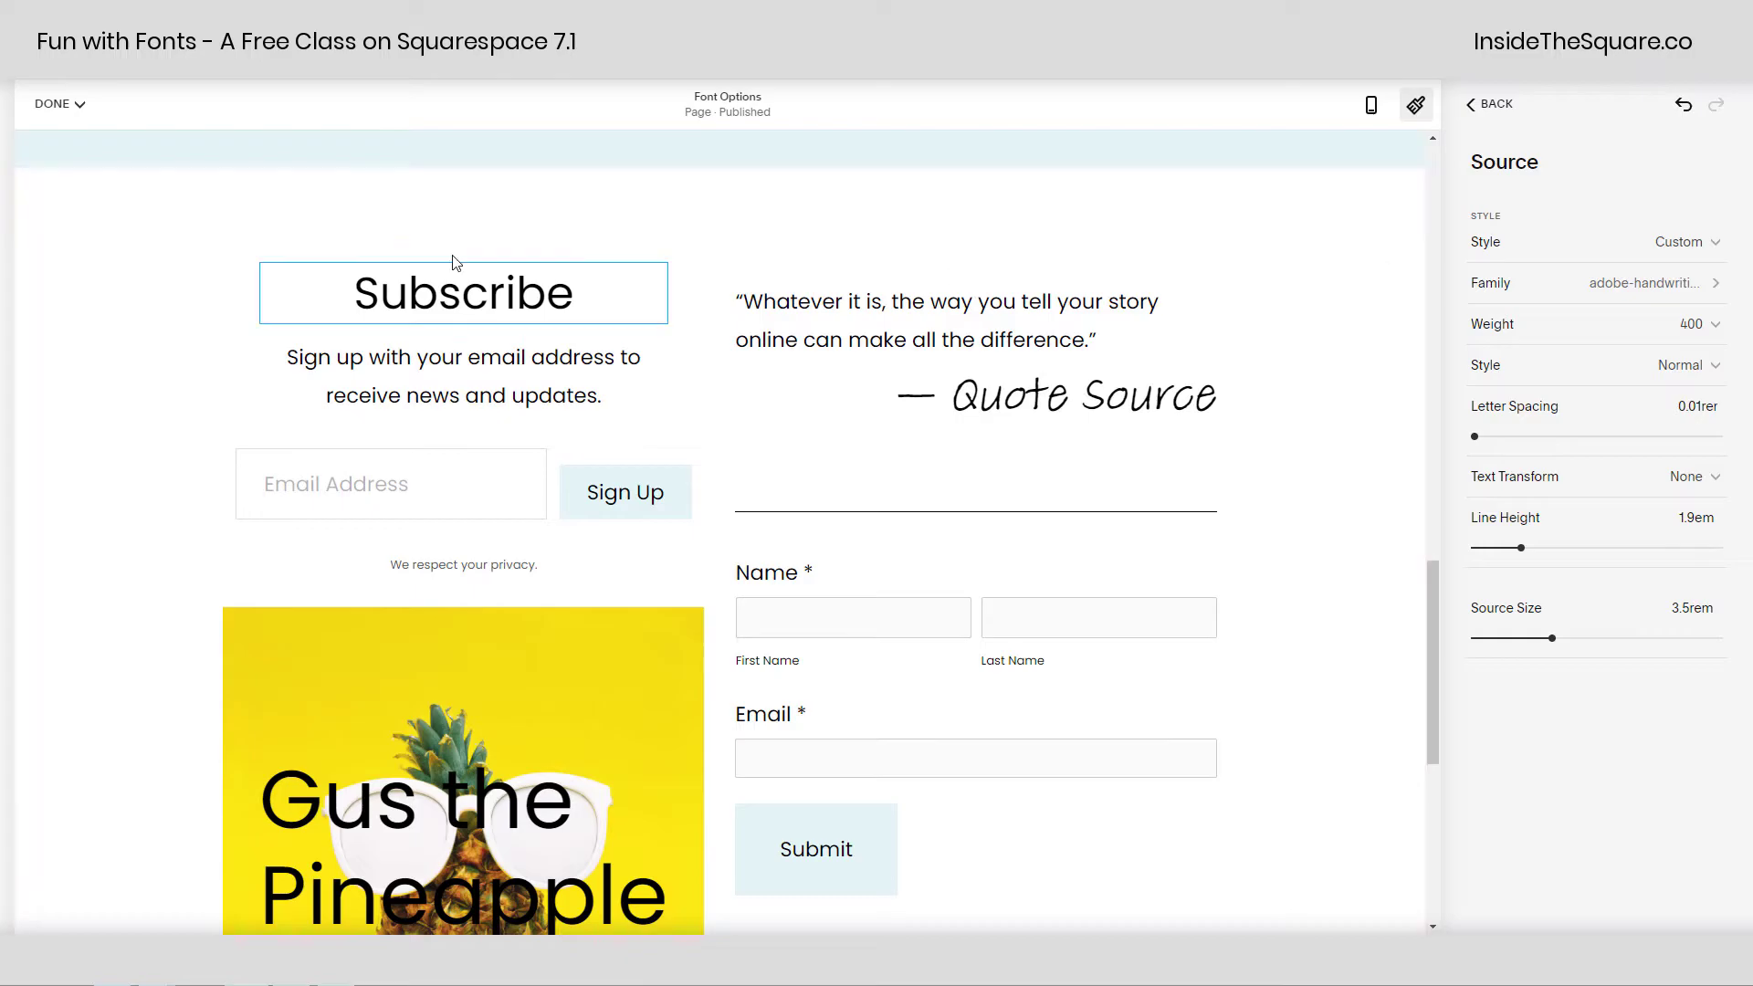
Give the Subscribe title a Custom style in Lora, weight 700, at 1.7rem
click(534, 301)
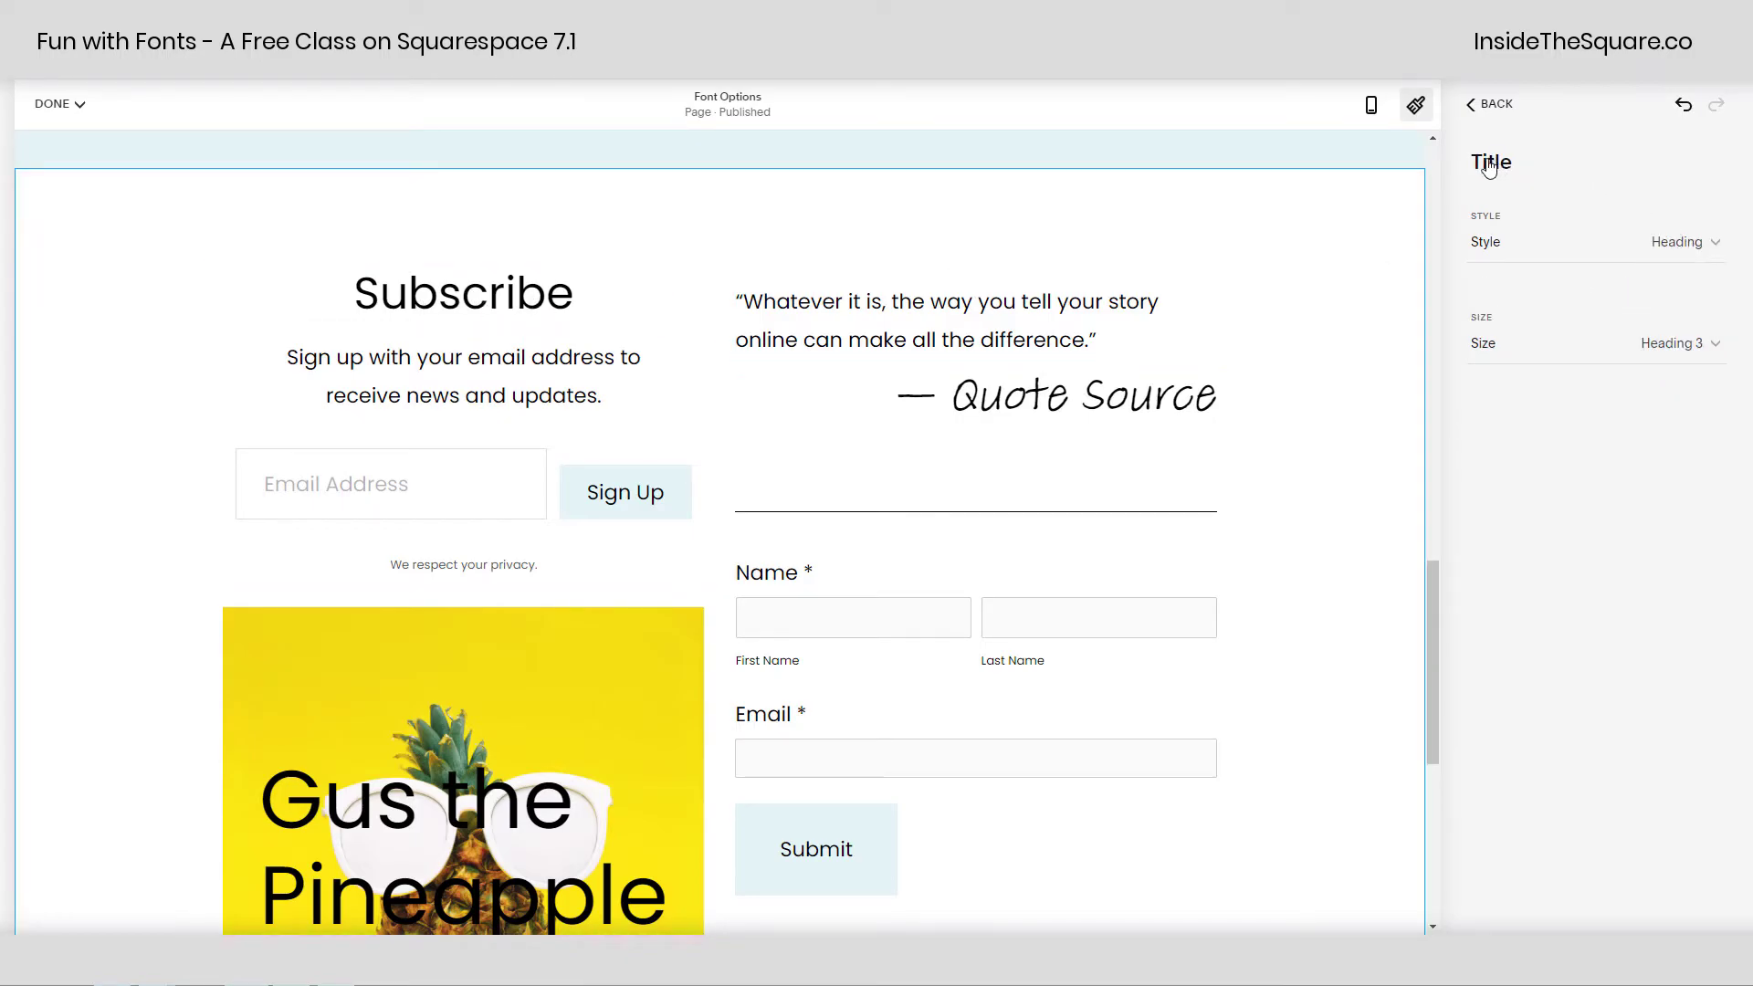
click(1676, 254)
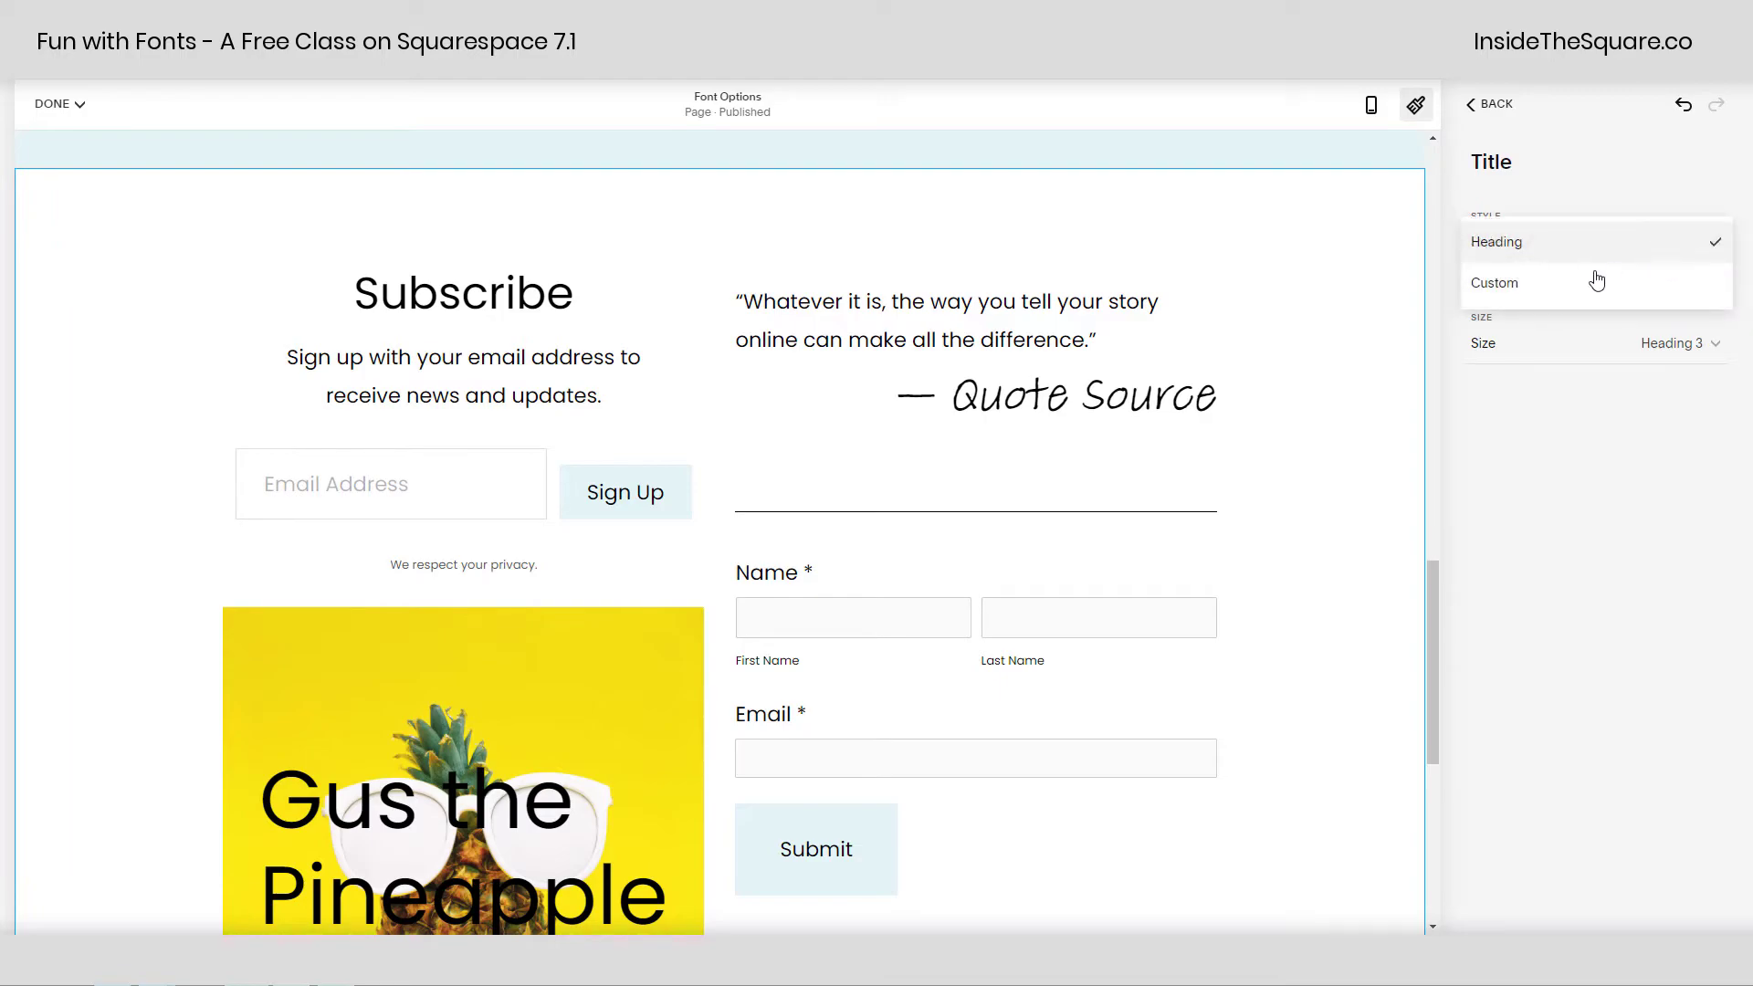
click(1523, 283)
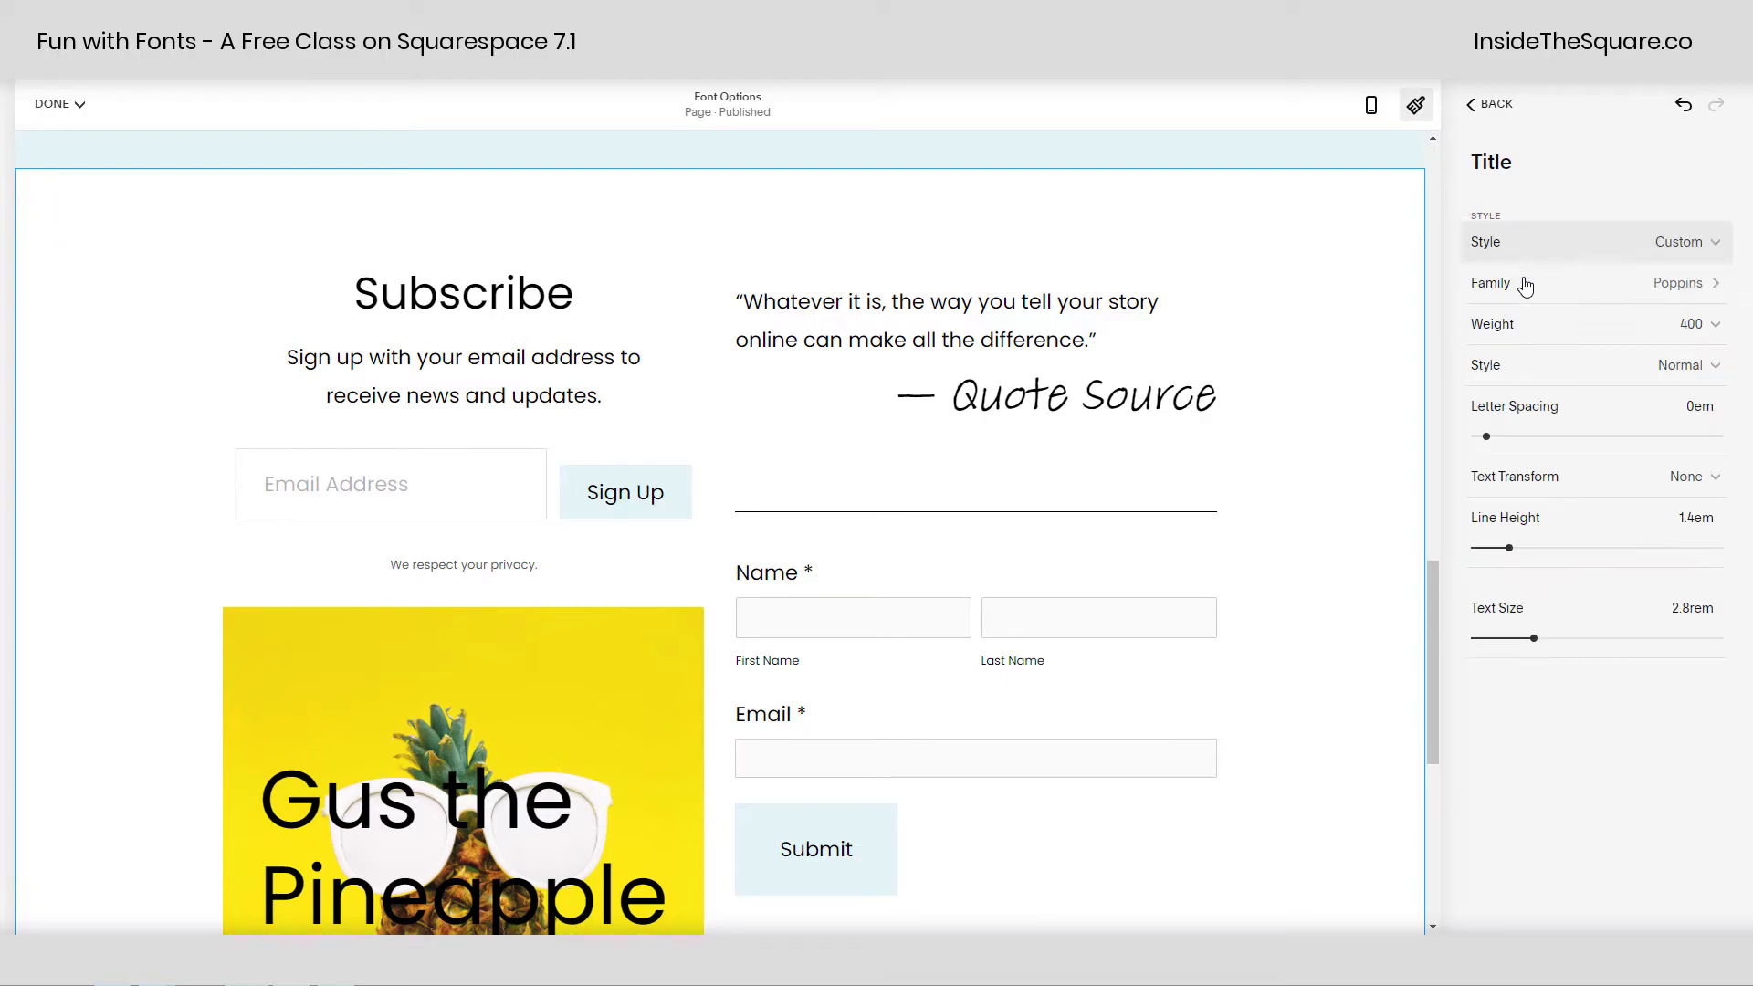
click(1626, 291)
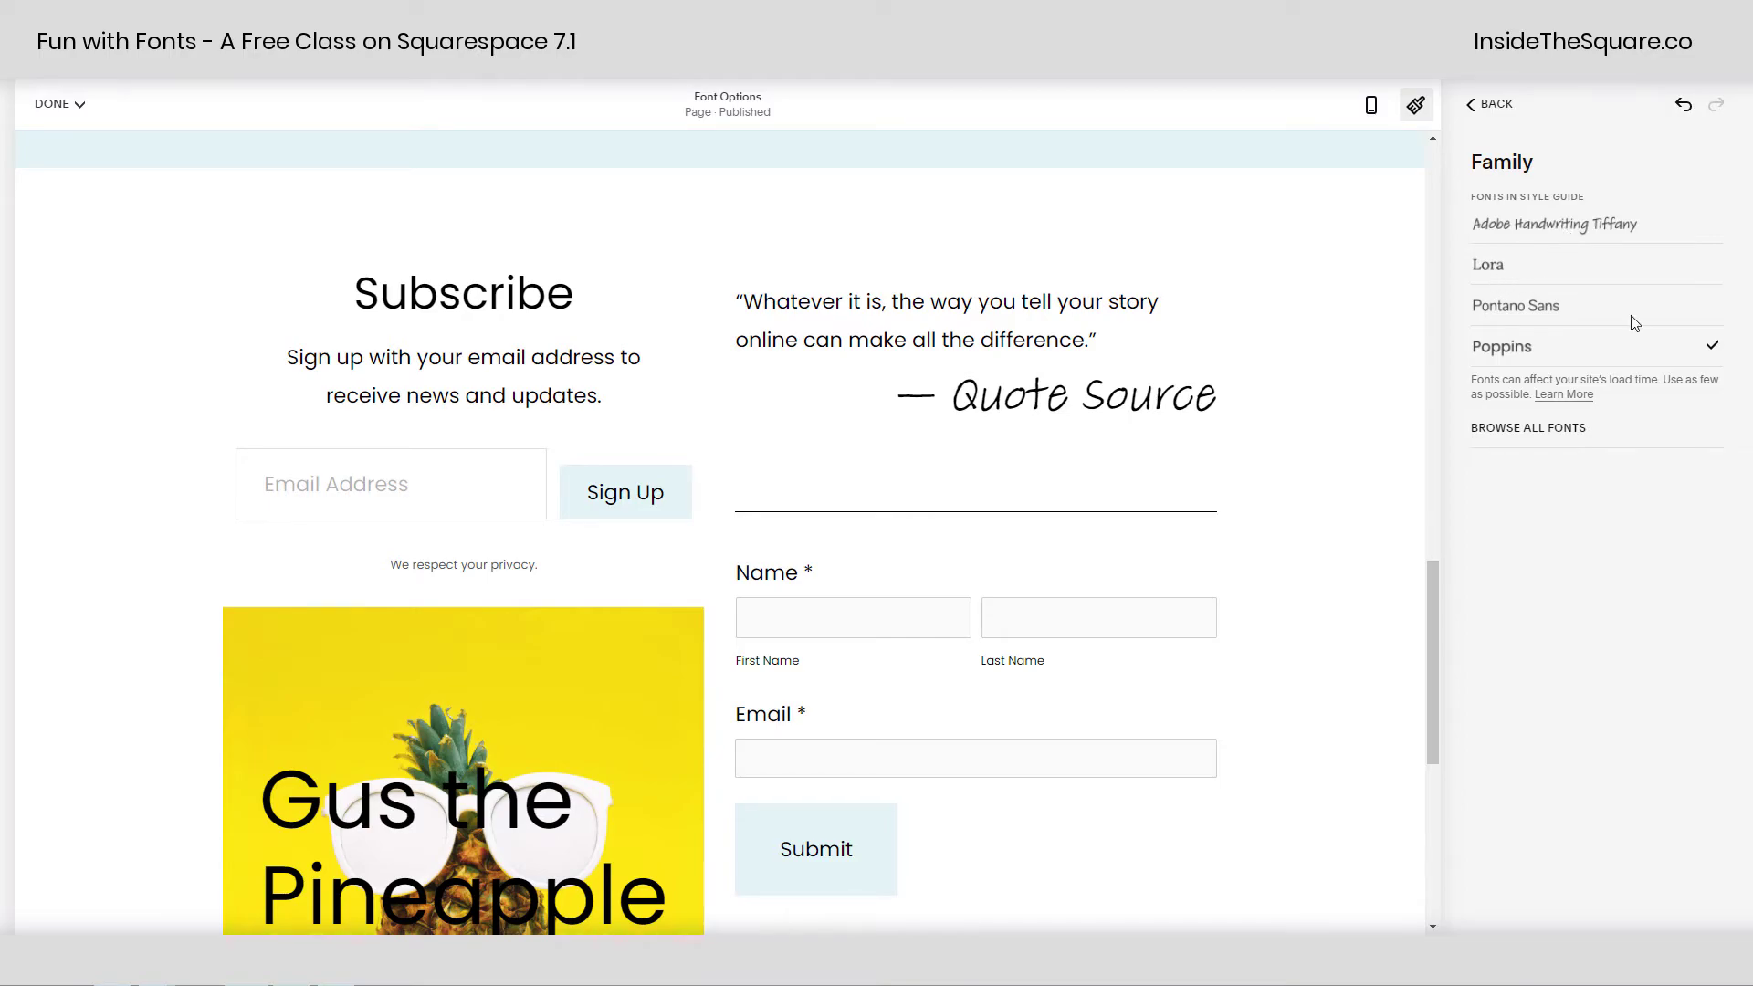
click(1488, 105)
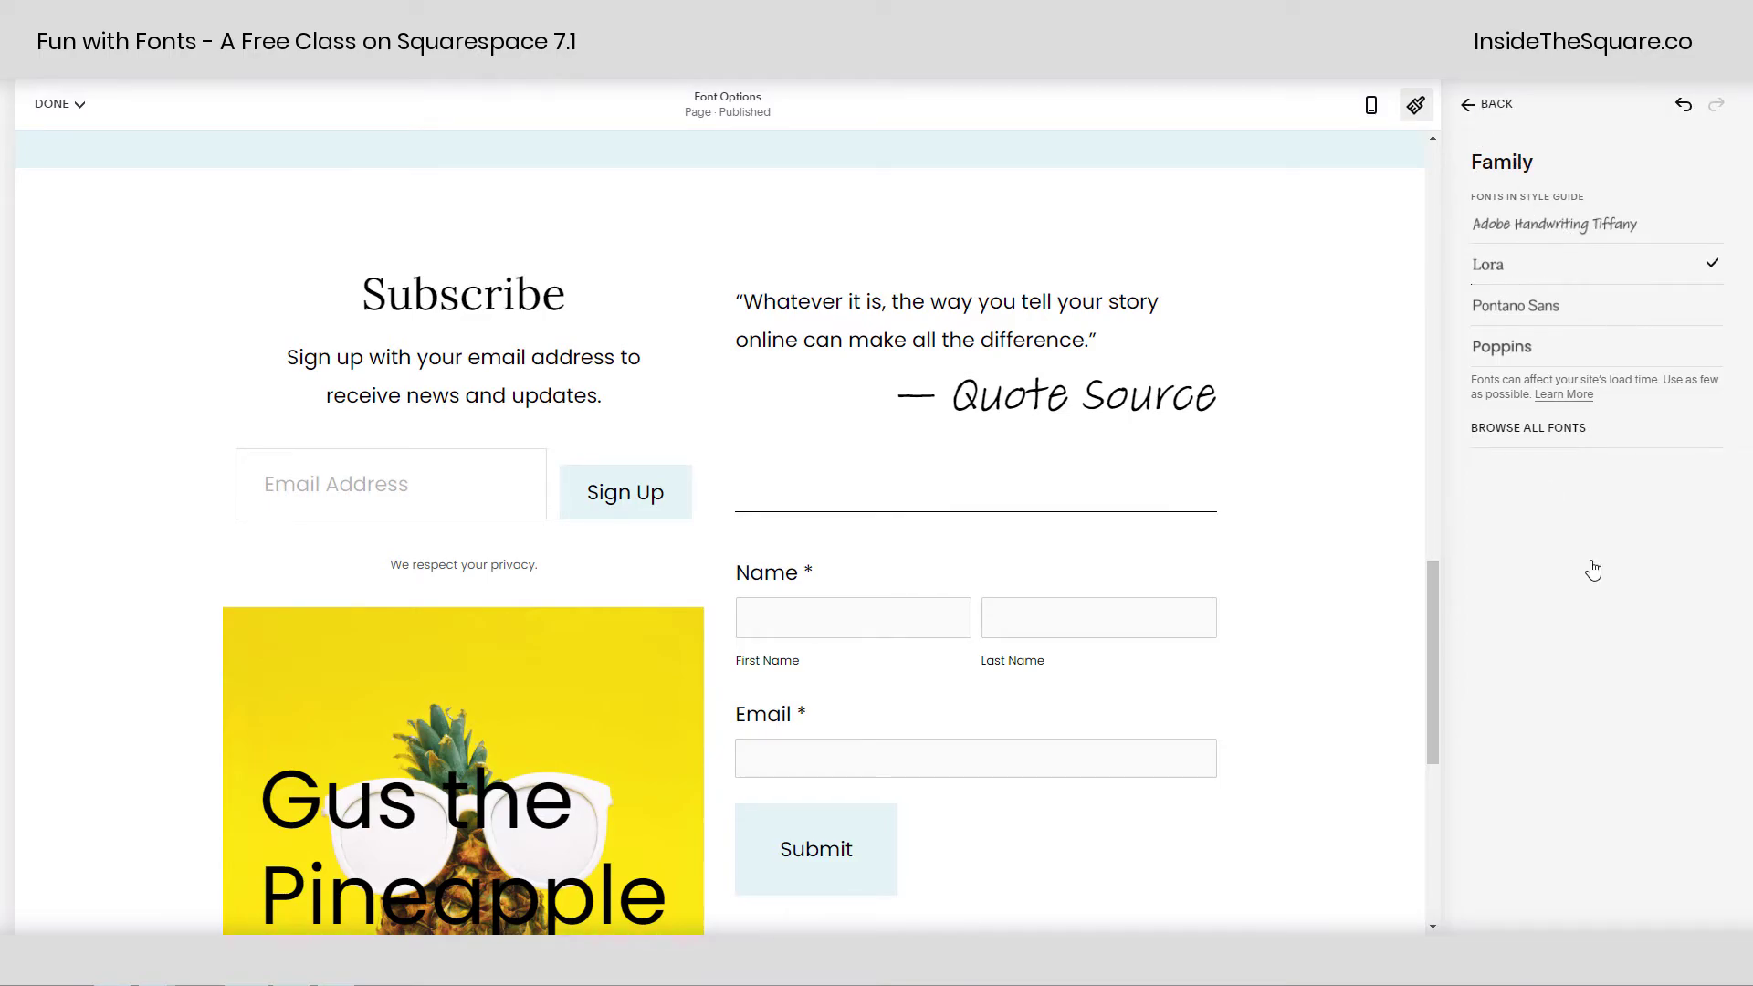
click(1602, 330)
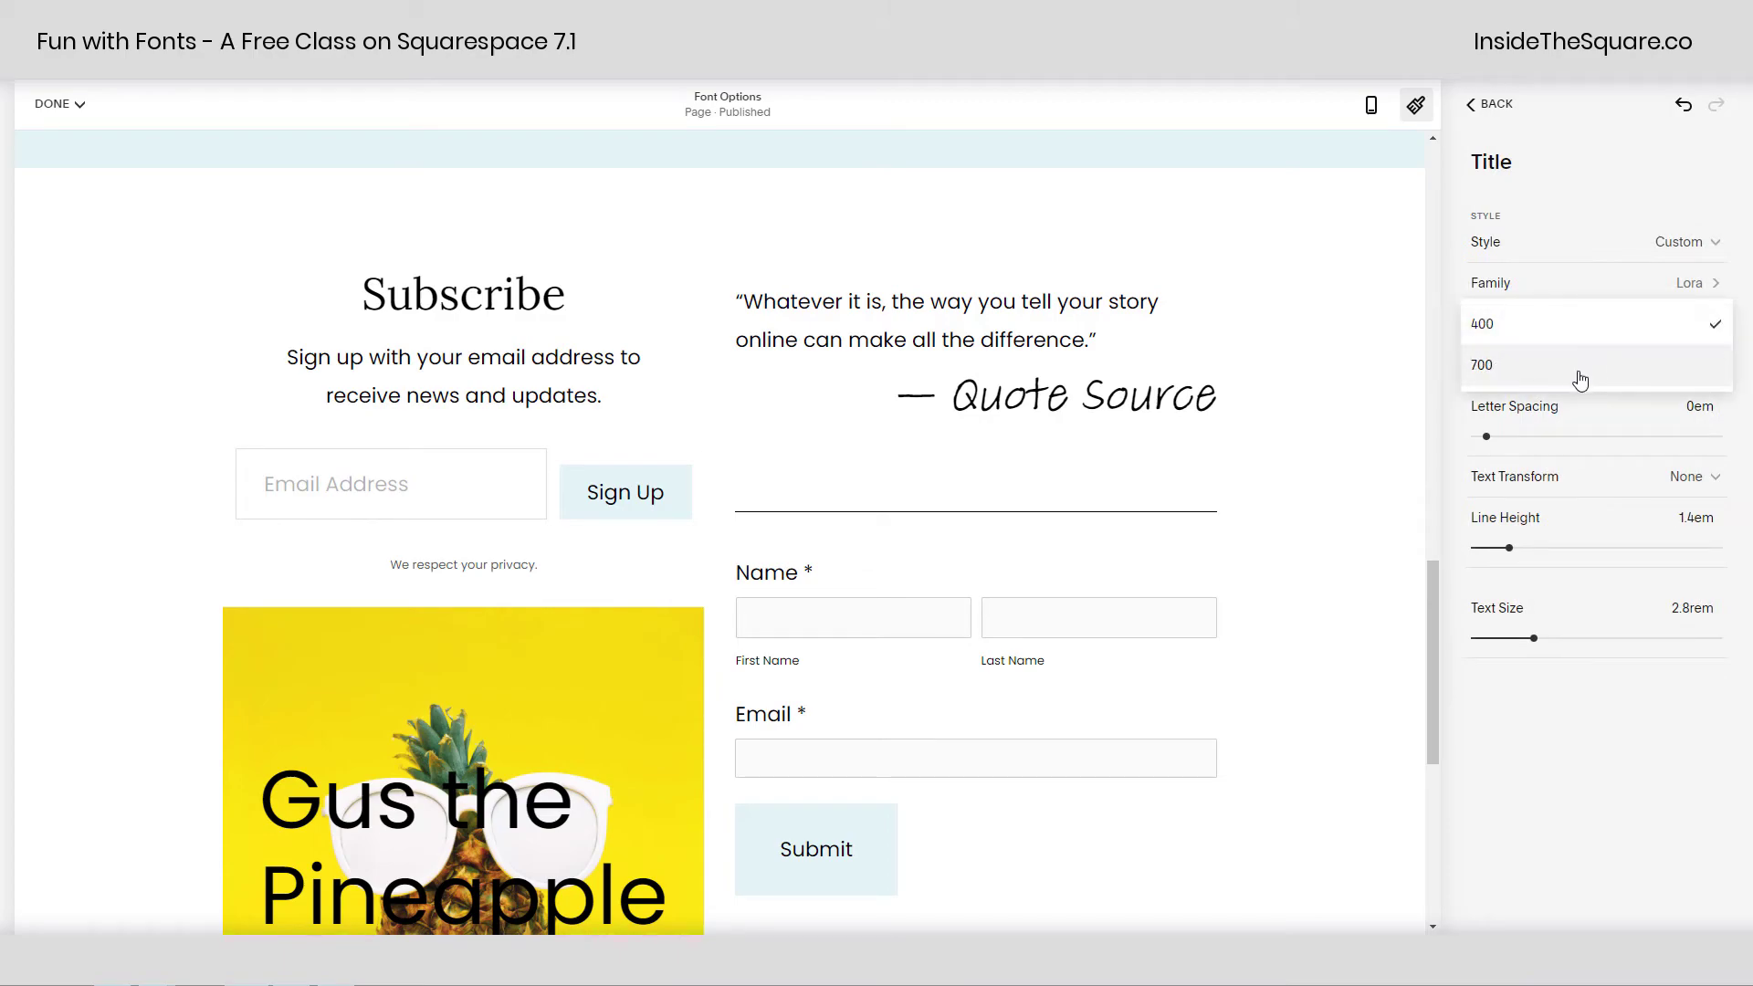
click(1577, 374)
drag(1541, 642, 1504, 639)
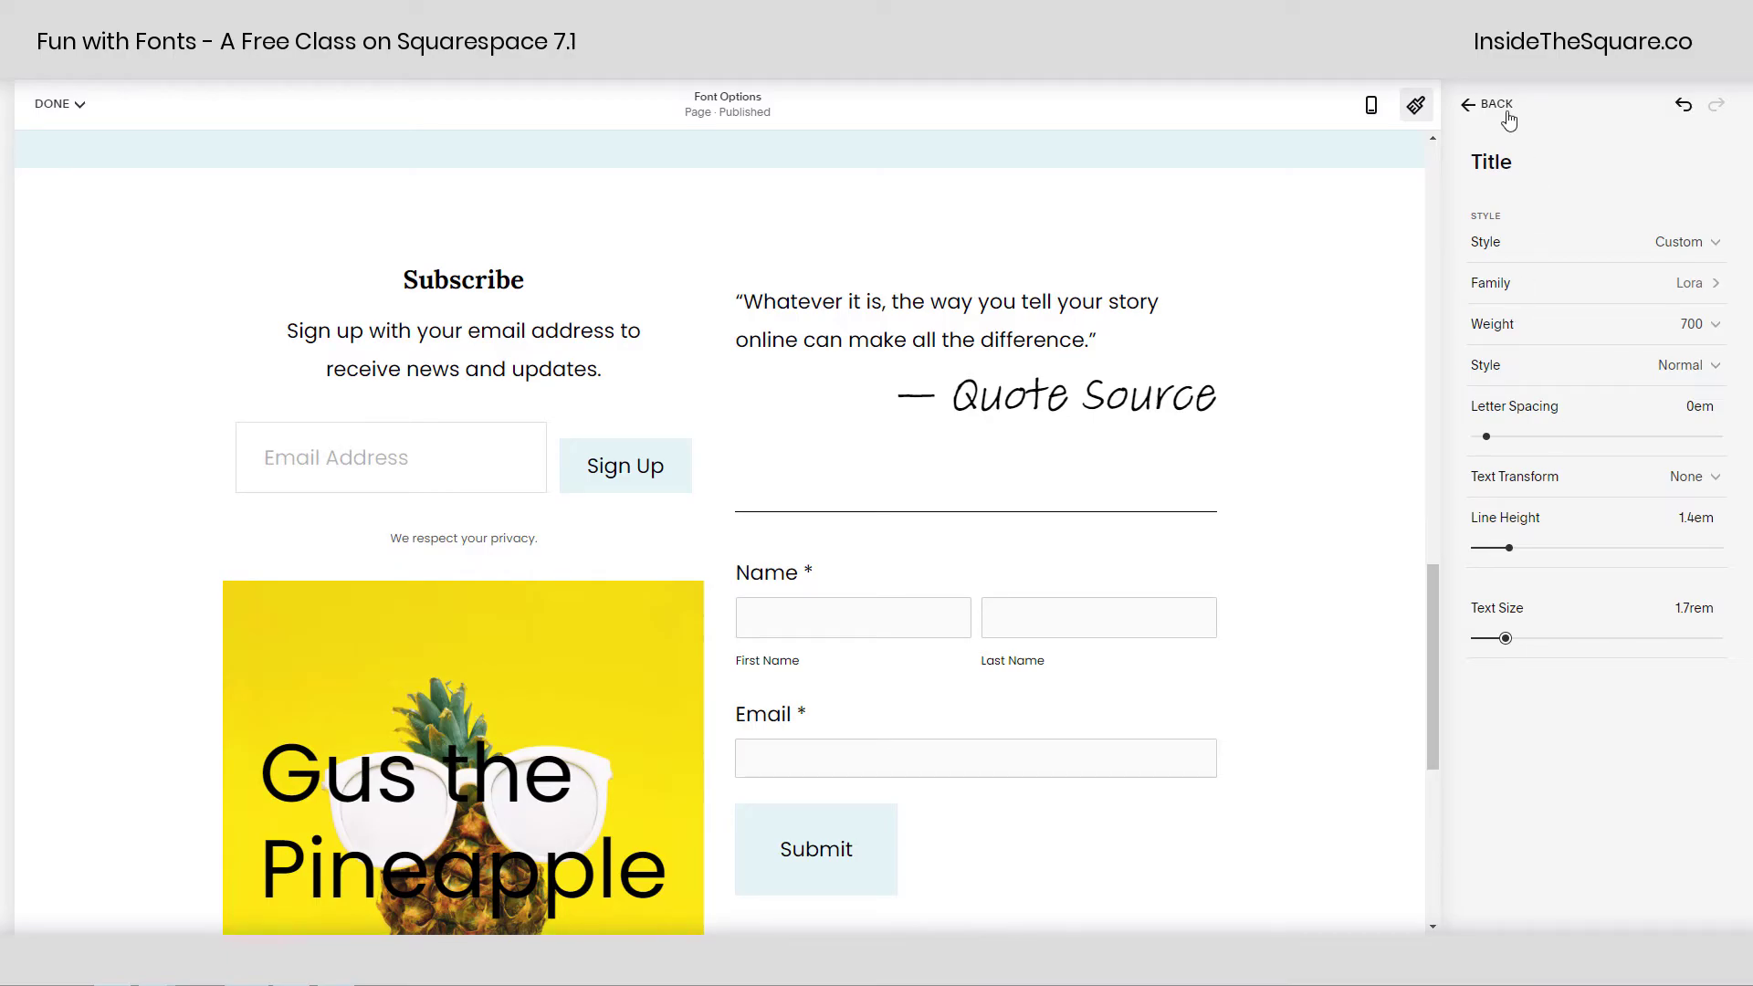
Scroll the restyled preview up to the page title and back out to the Fonts overview
scroll(1045, 619, down, 4)
scroll(1053, 624, up, 6)
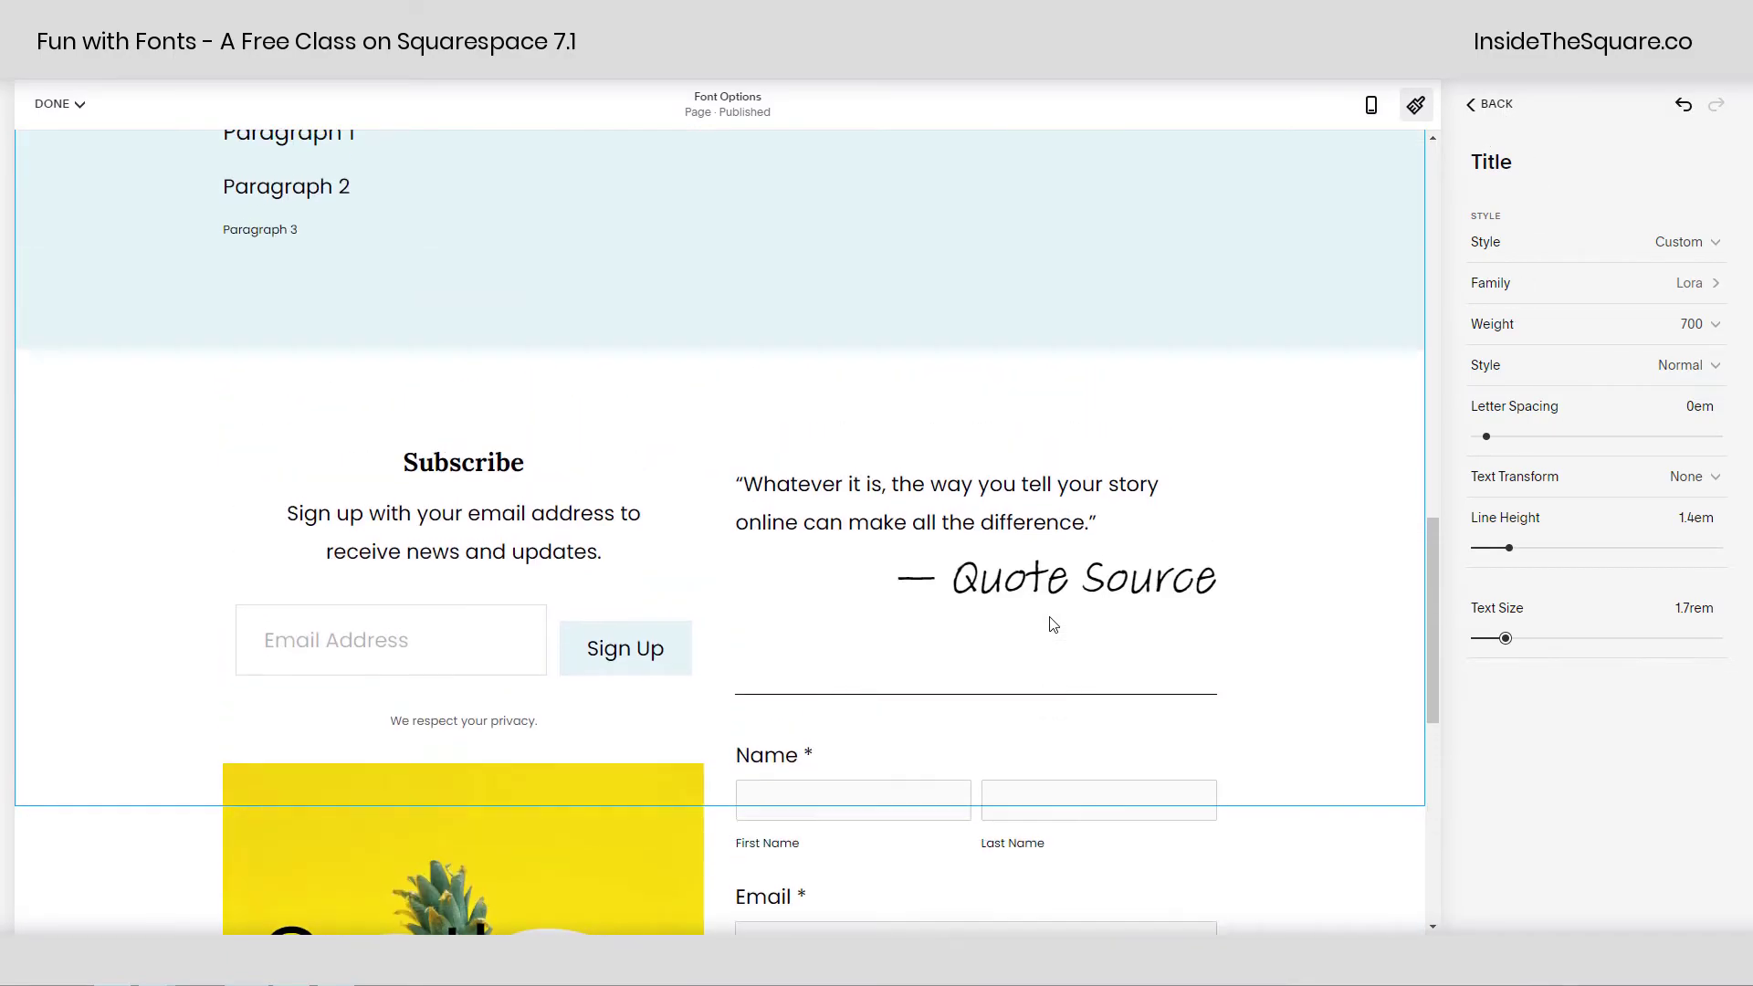
scroll(1053, 625, up, 10)
scroll(1053, 624, down, 6)
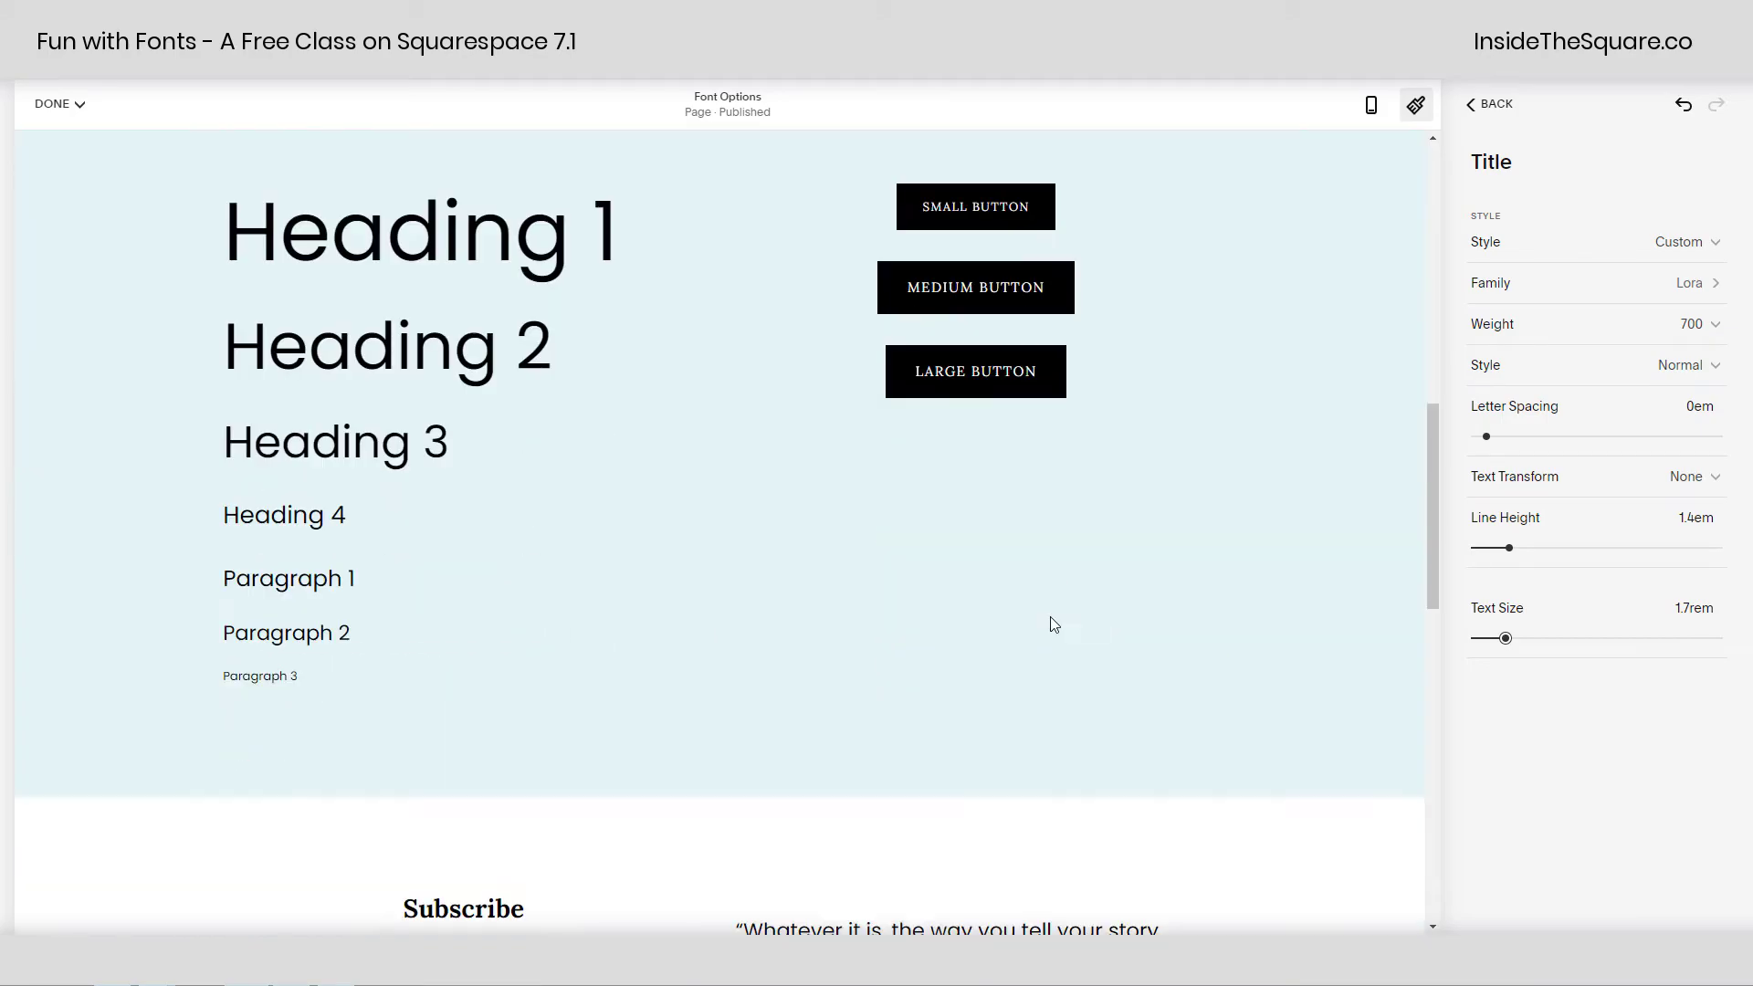
scroll(1053, 625, down, 7)
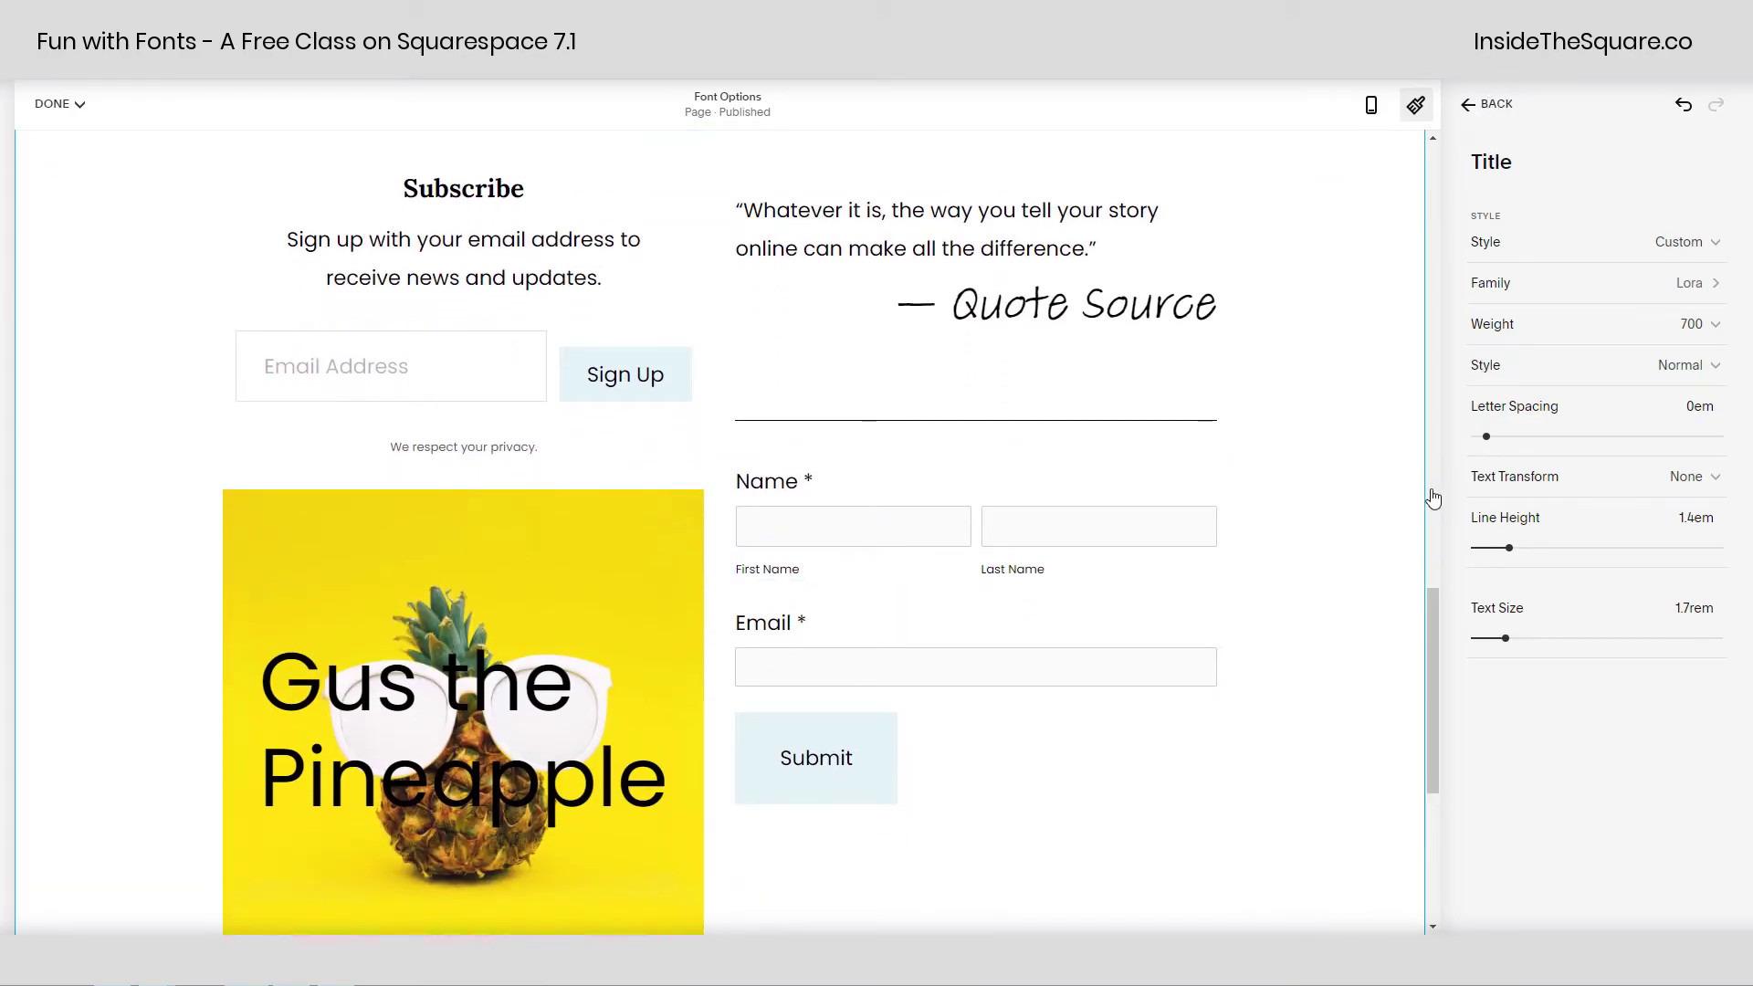
click(1490, 103)
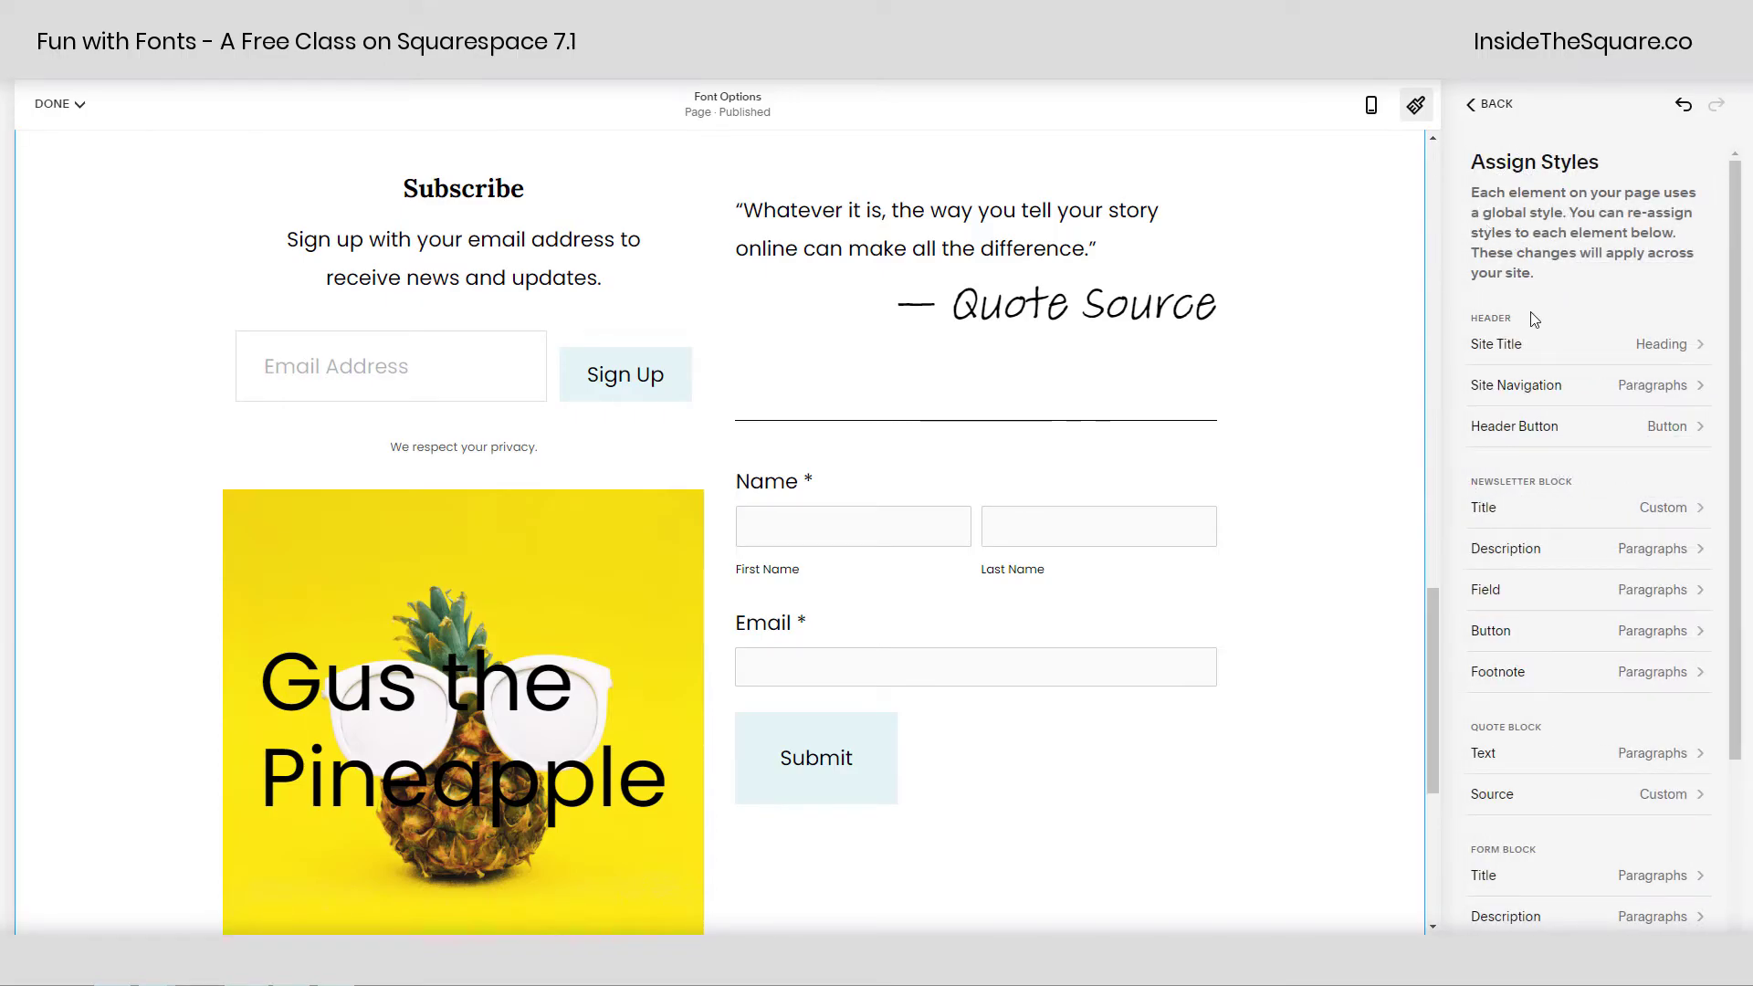
scroll(1315, 546, down, 2)
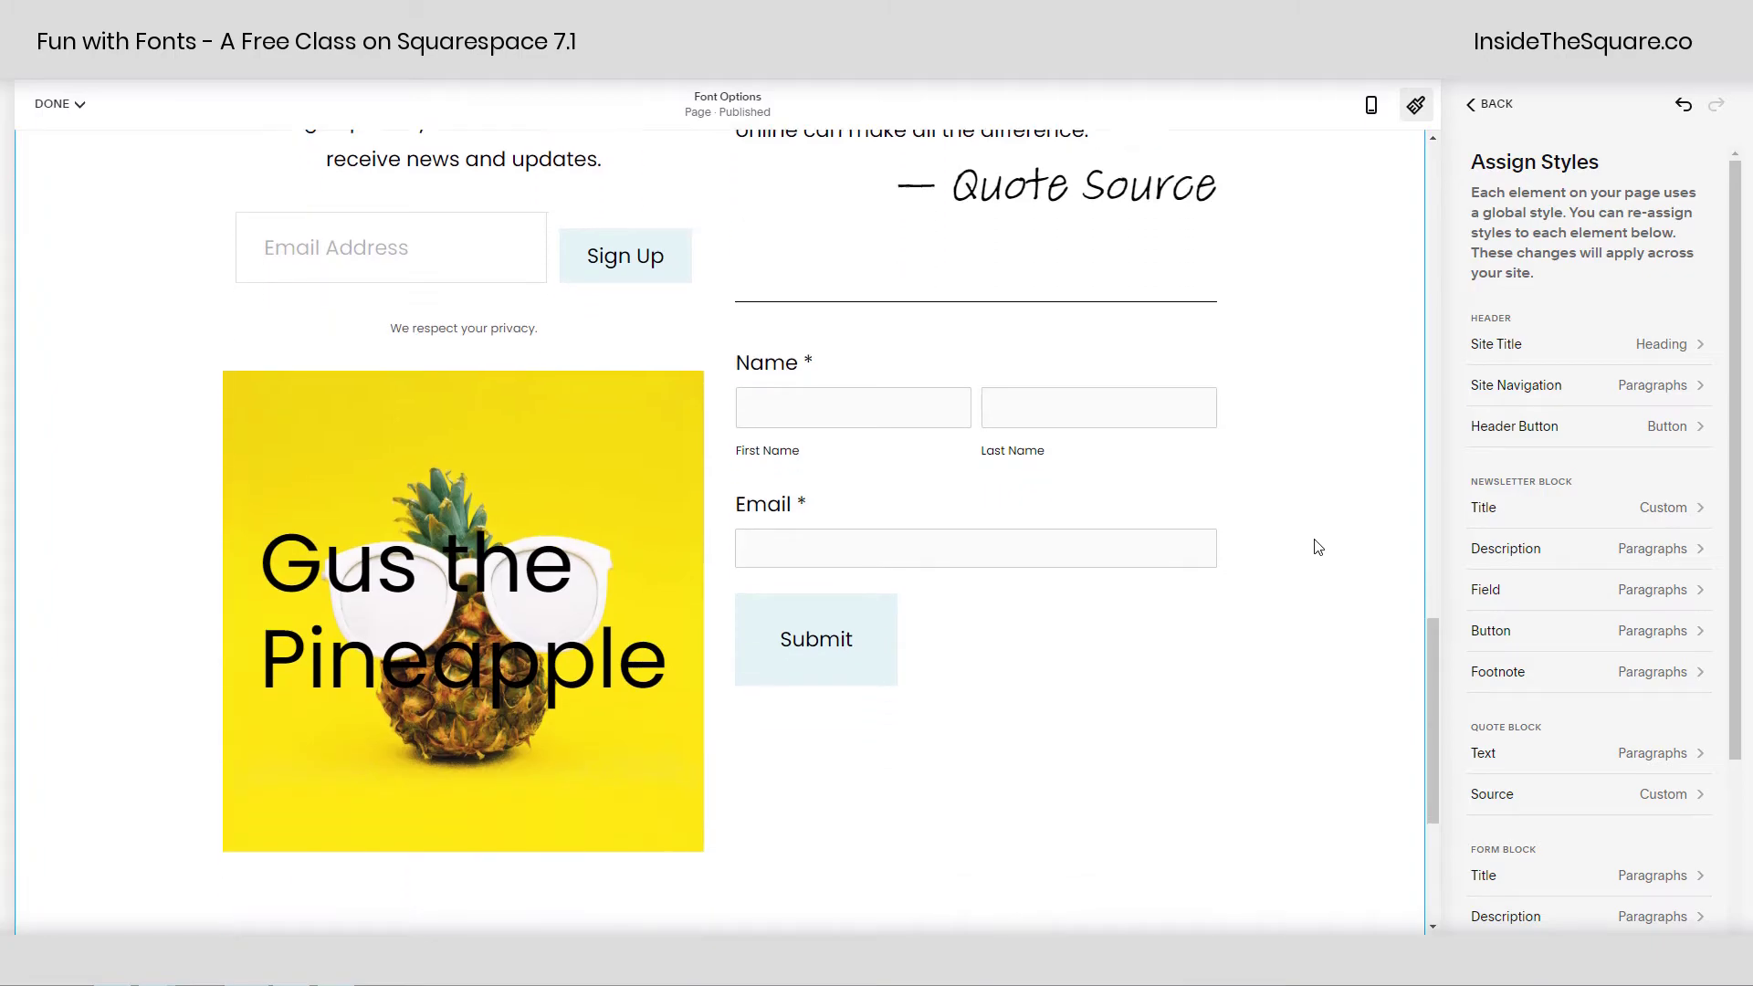
scroll(1315, 546, down, 1)
scroll(1315, 546, up, 2)
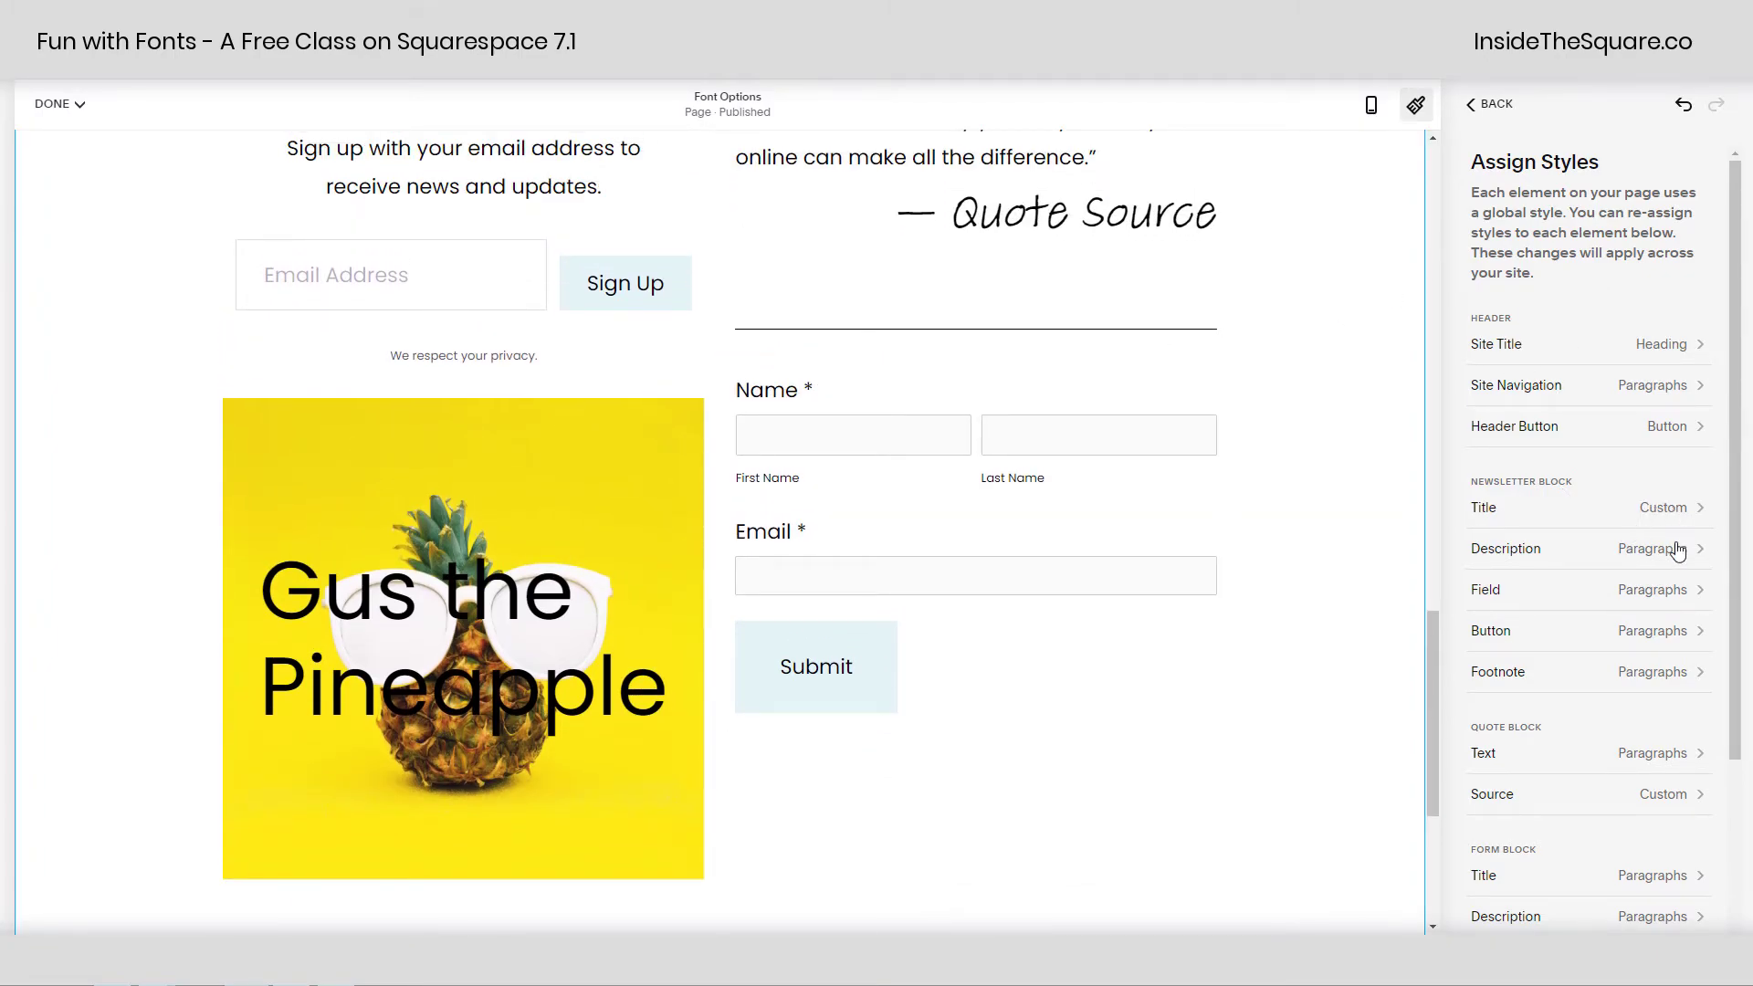
scroll(1319, 617, up, 5)
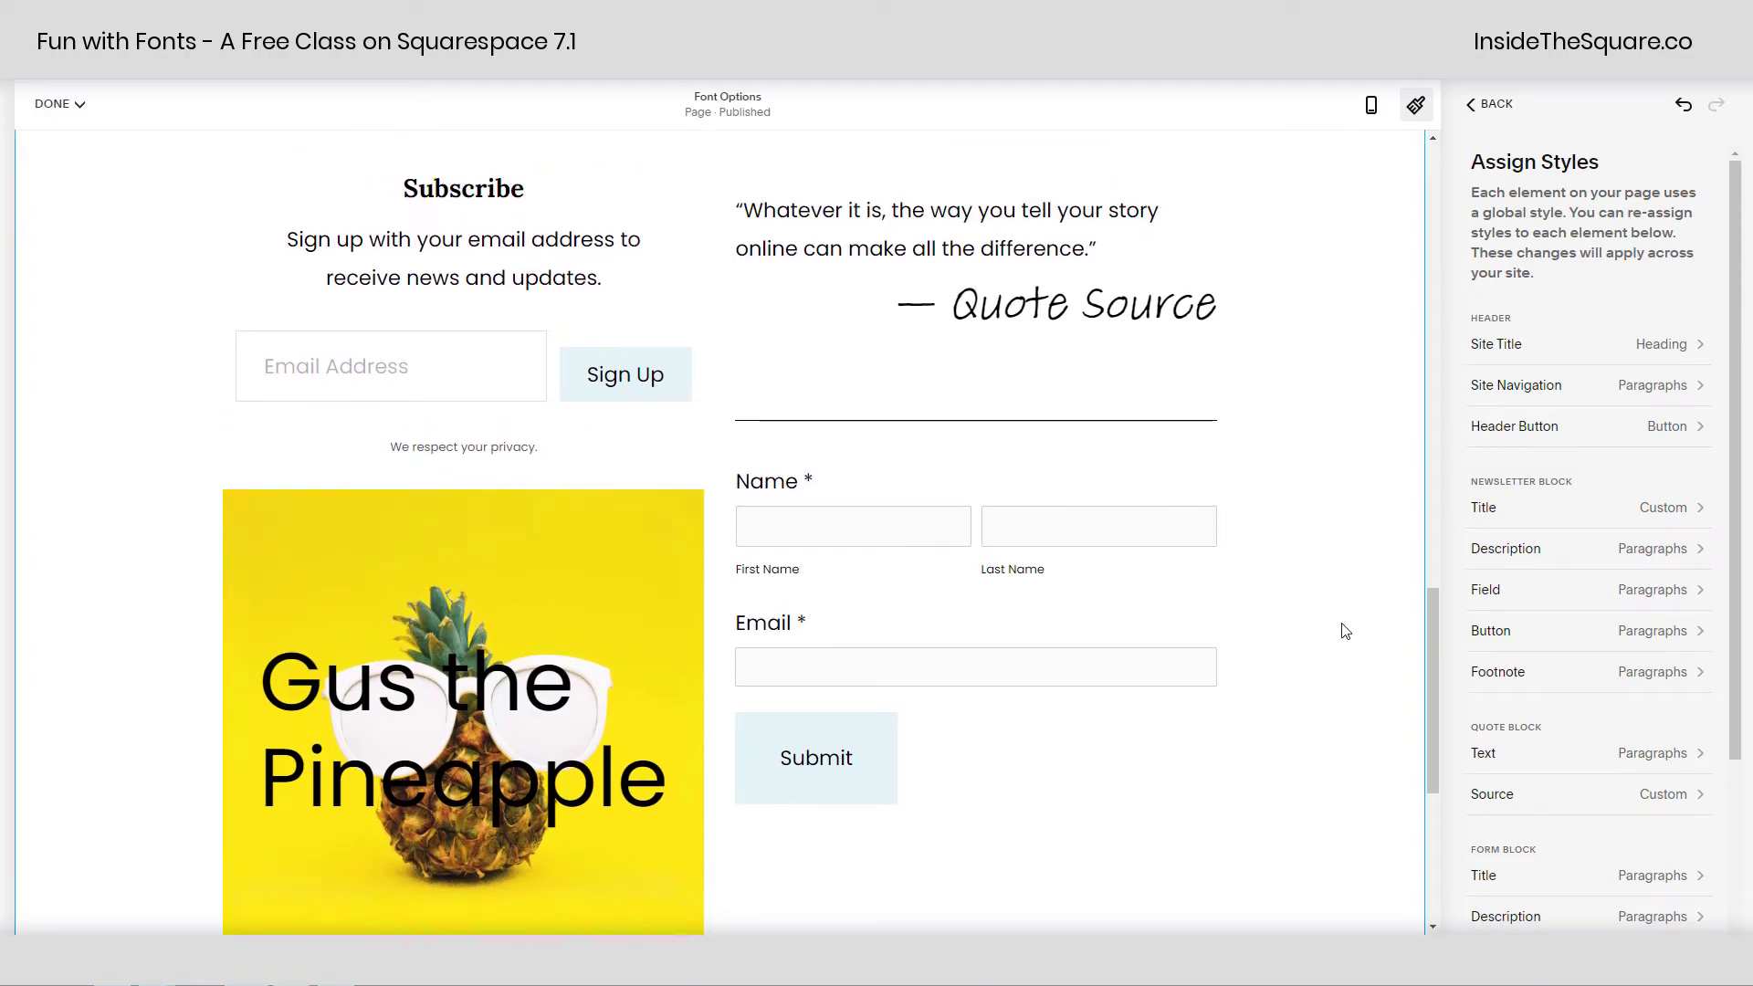
scroll(1344, 630, up, 10)
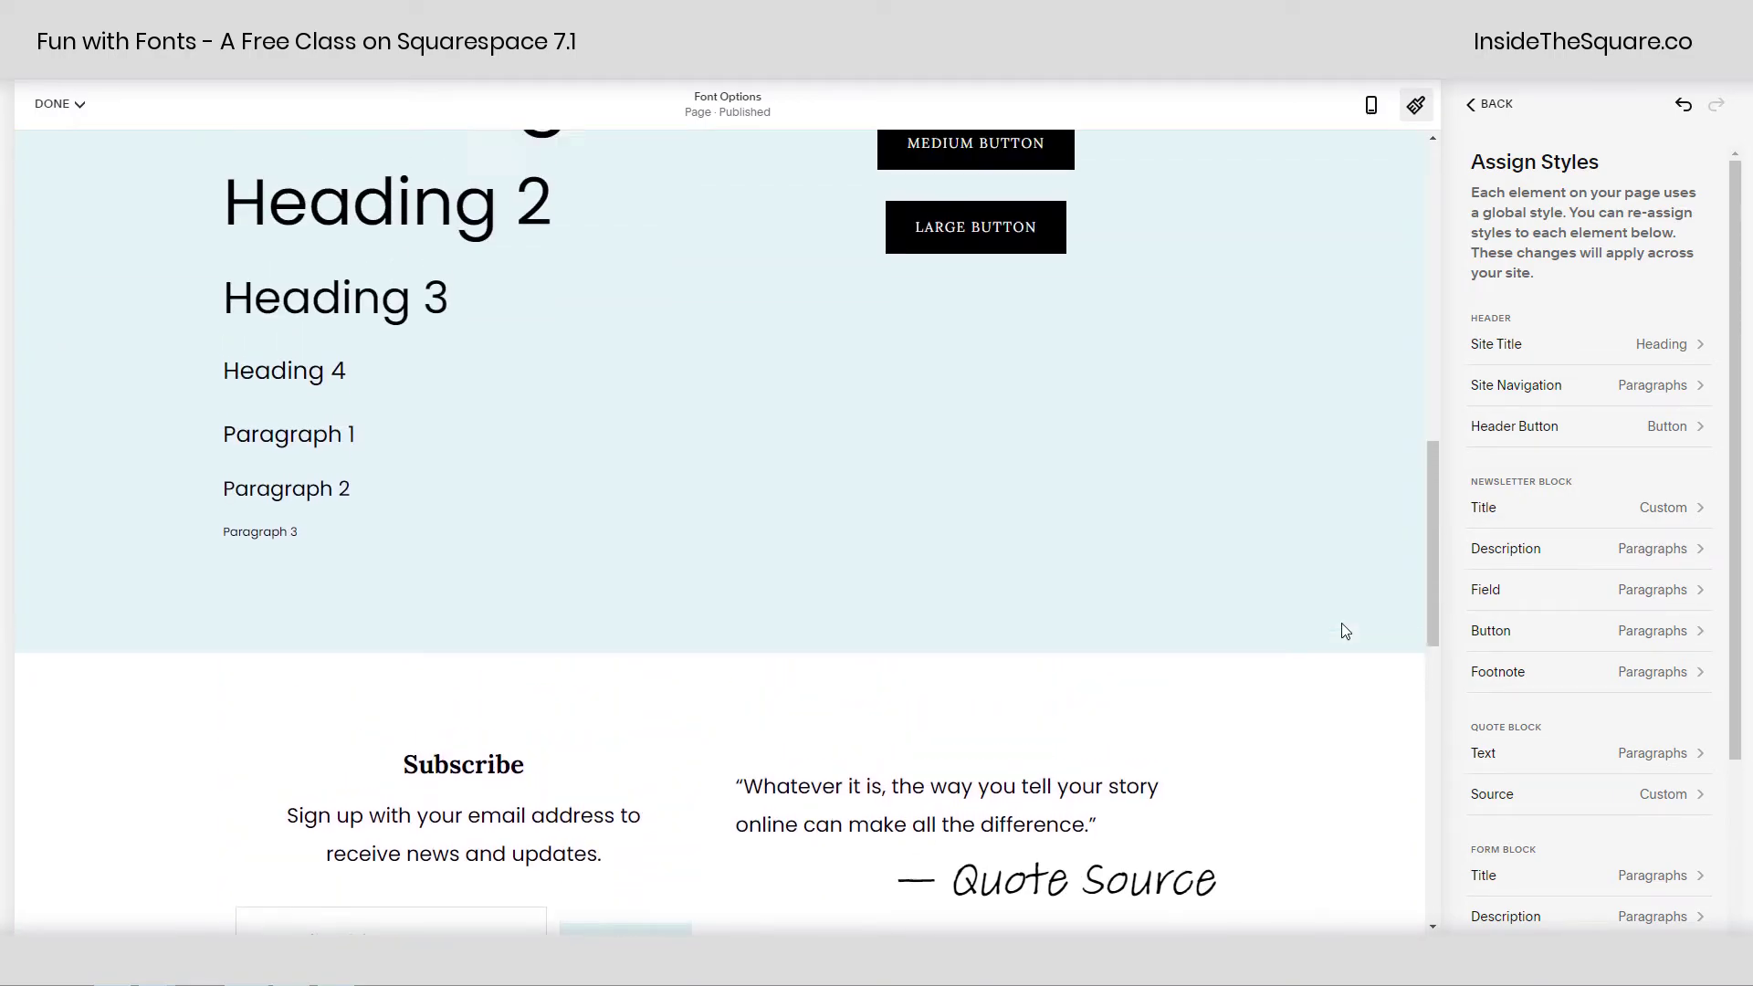
scroll(1341, 624, up, 5)
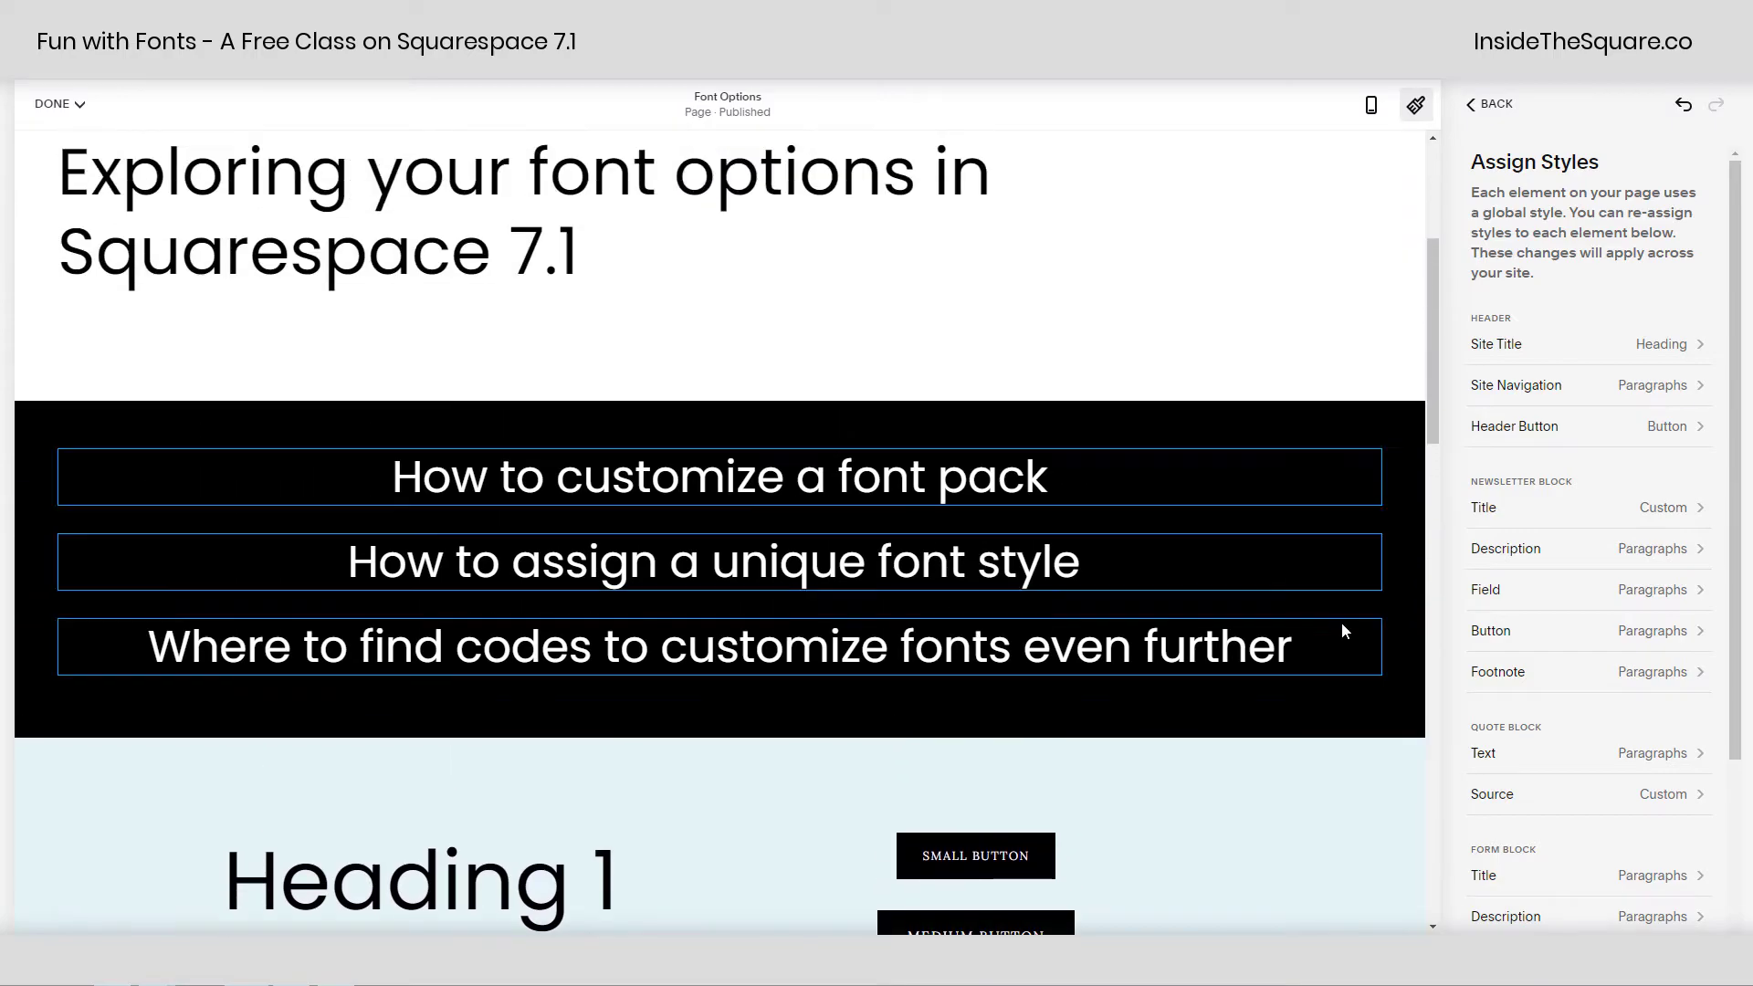
scroll(1268, 830, down, 2)
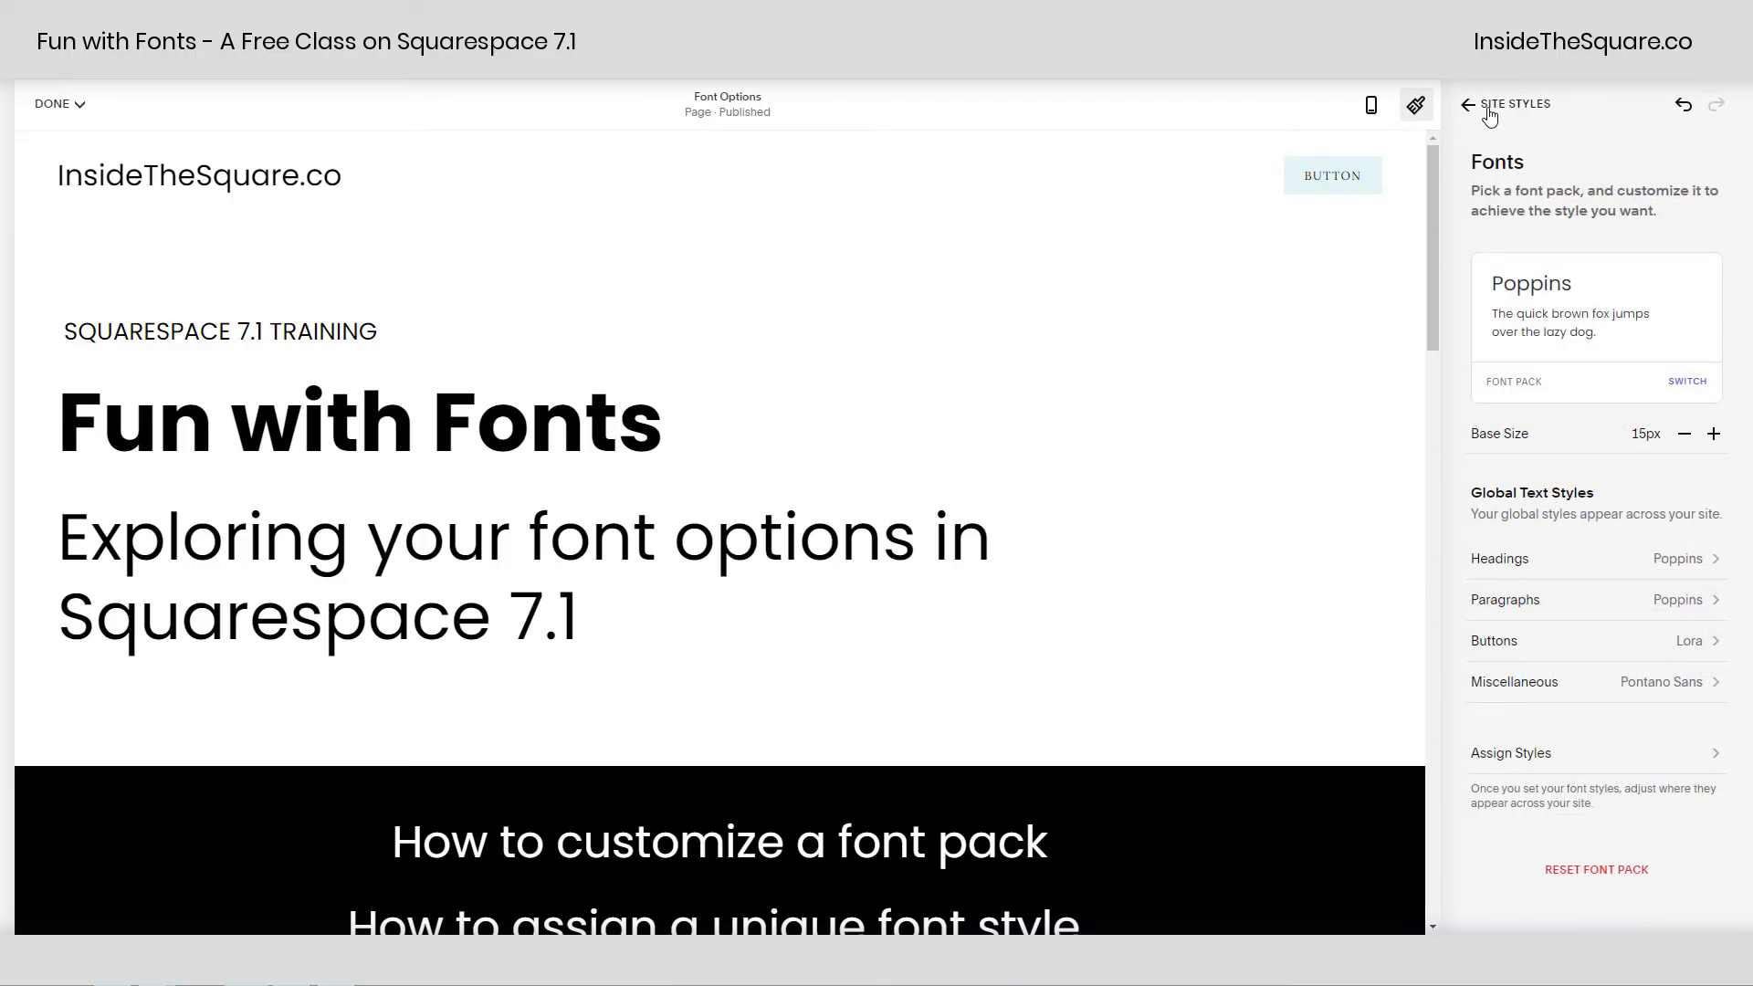
click(1488, 106)
click(1490, 256)
click(1687, 384)
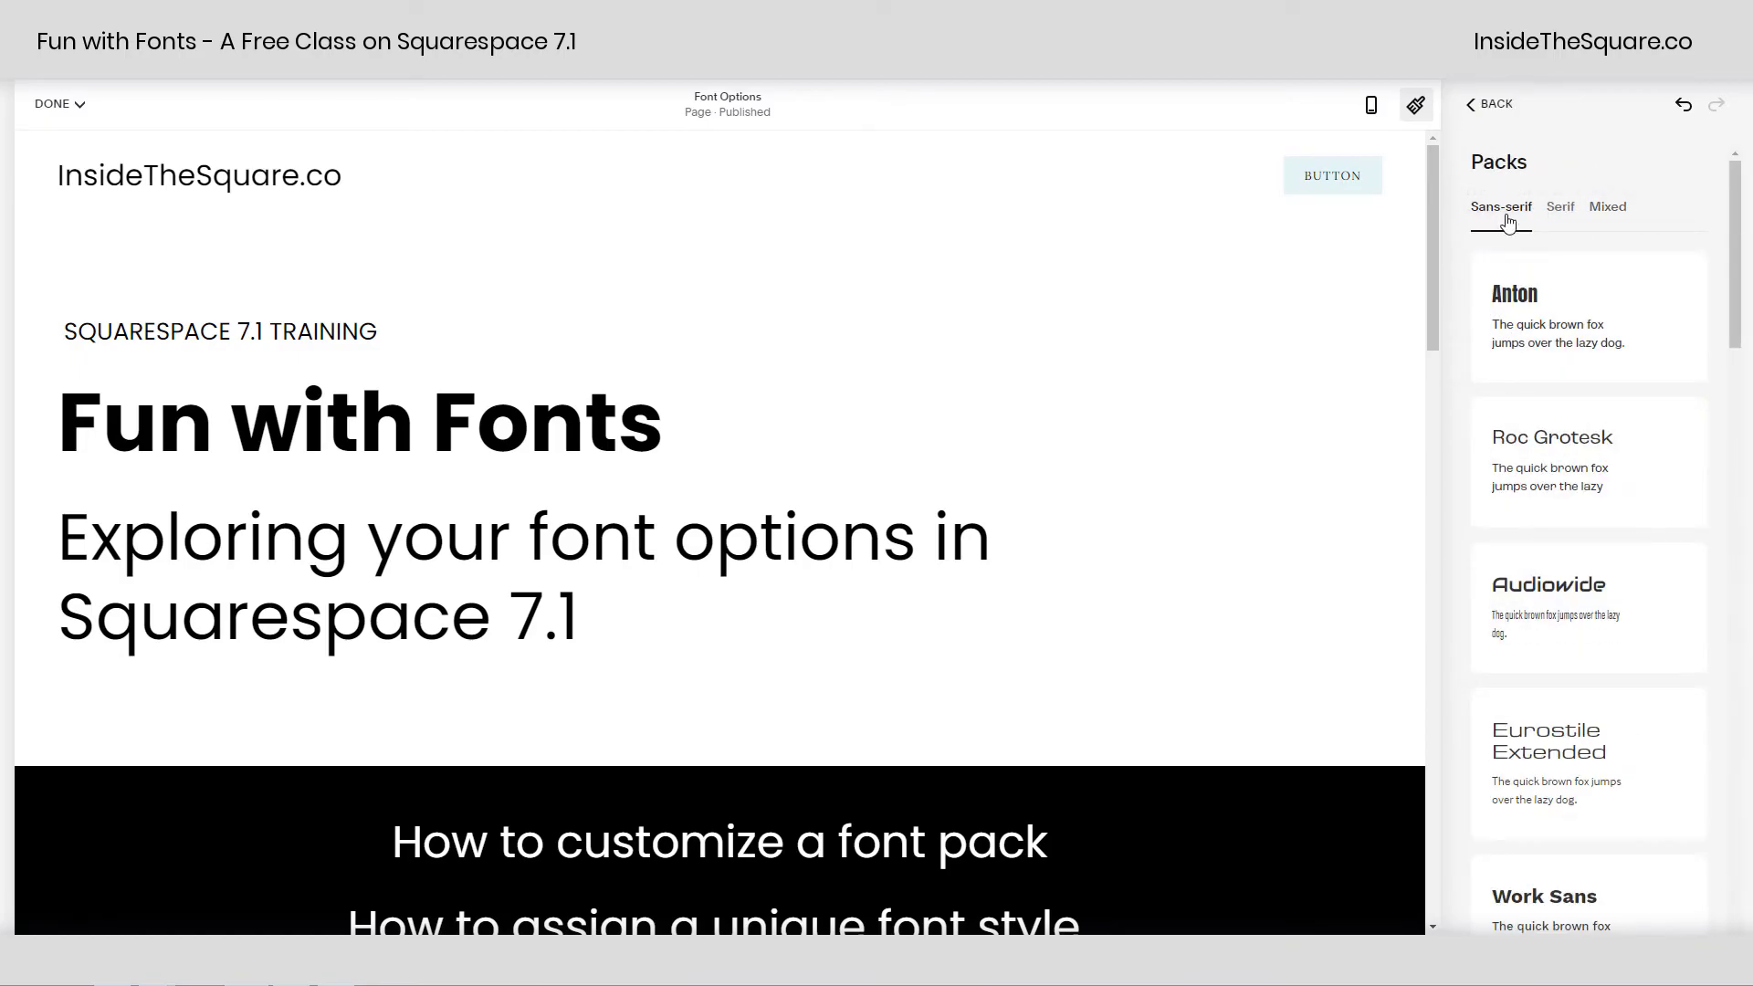
click(1508, 116)
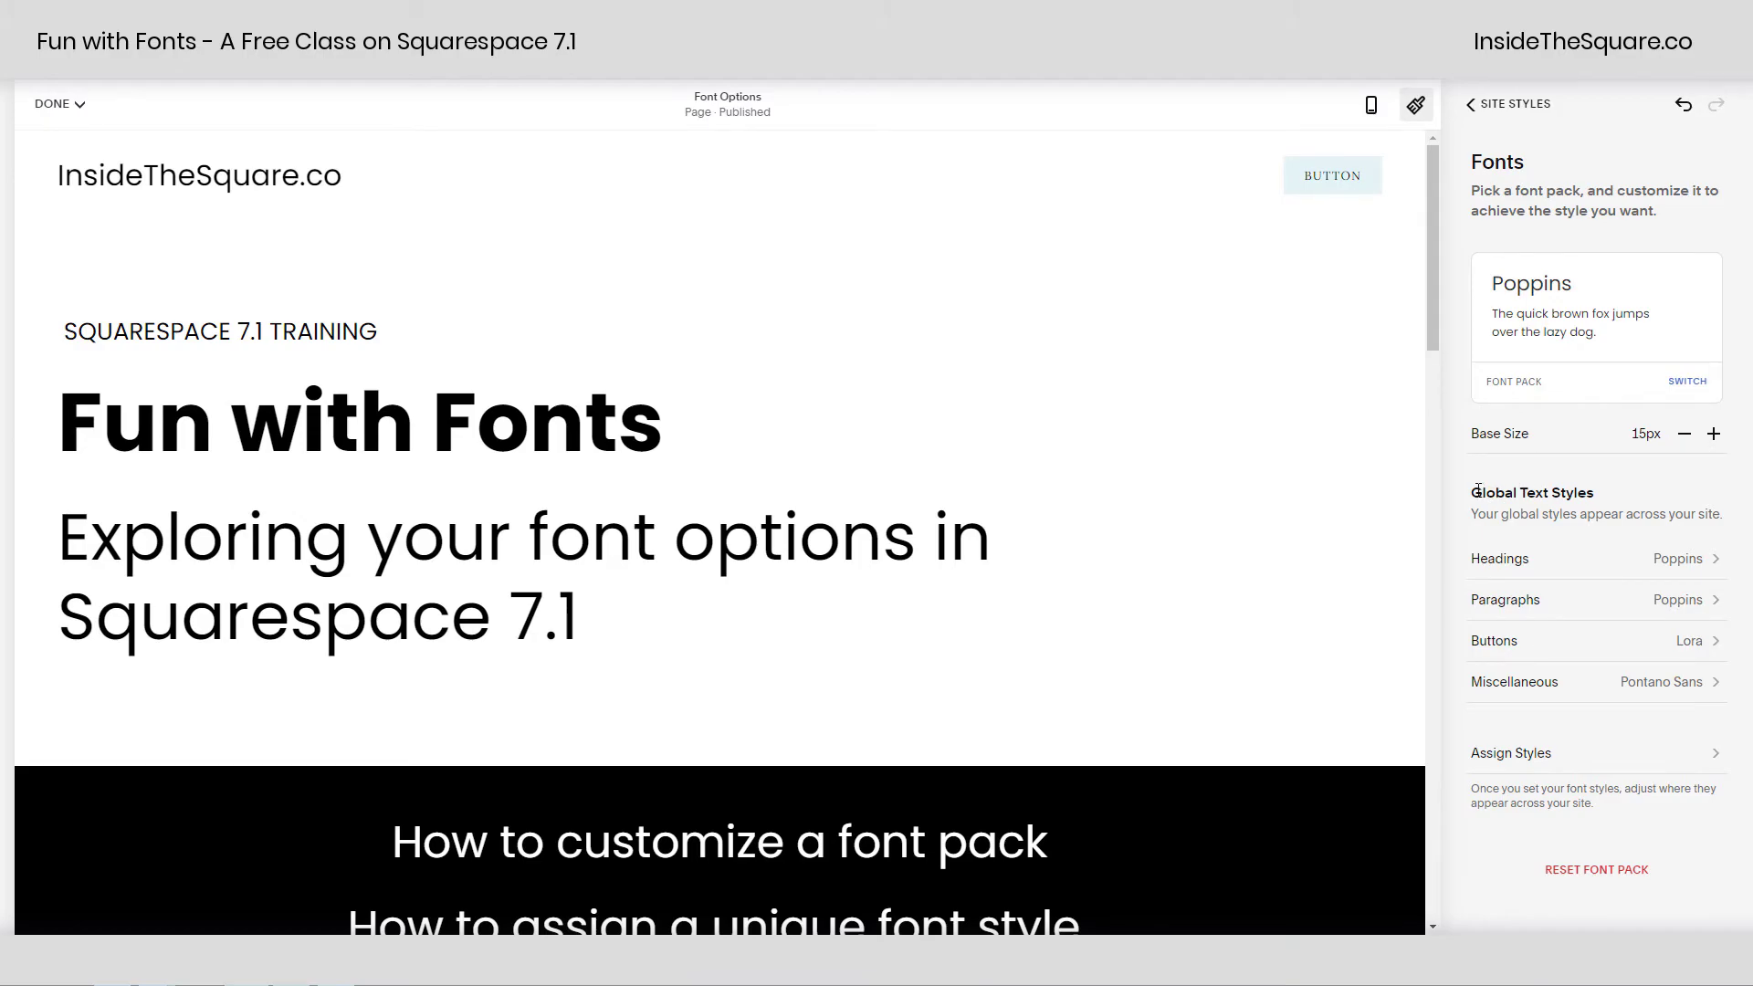
drag(1478, 489, 1594, 493)
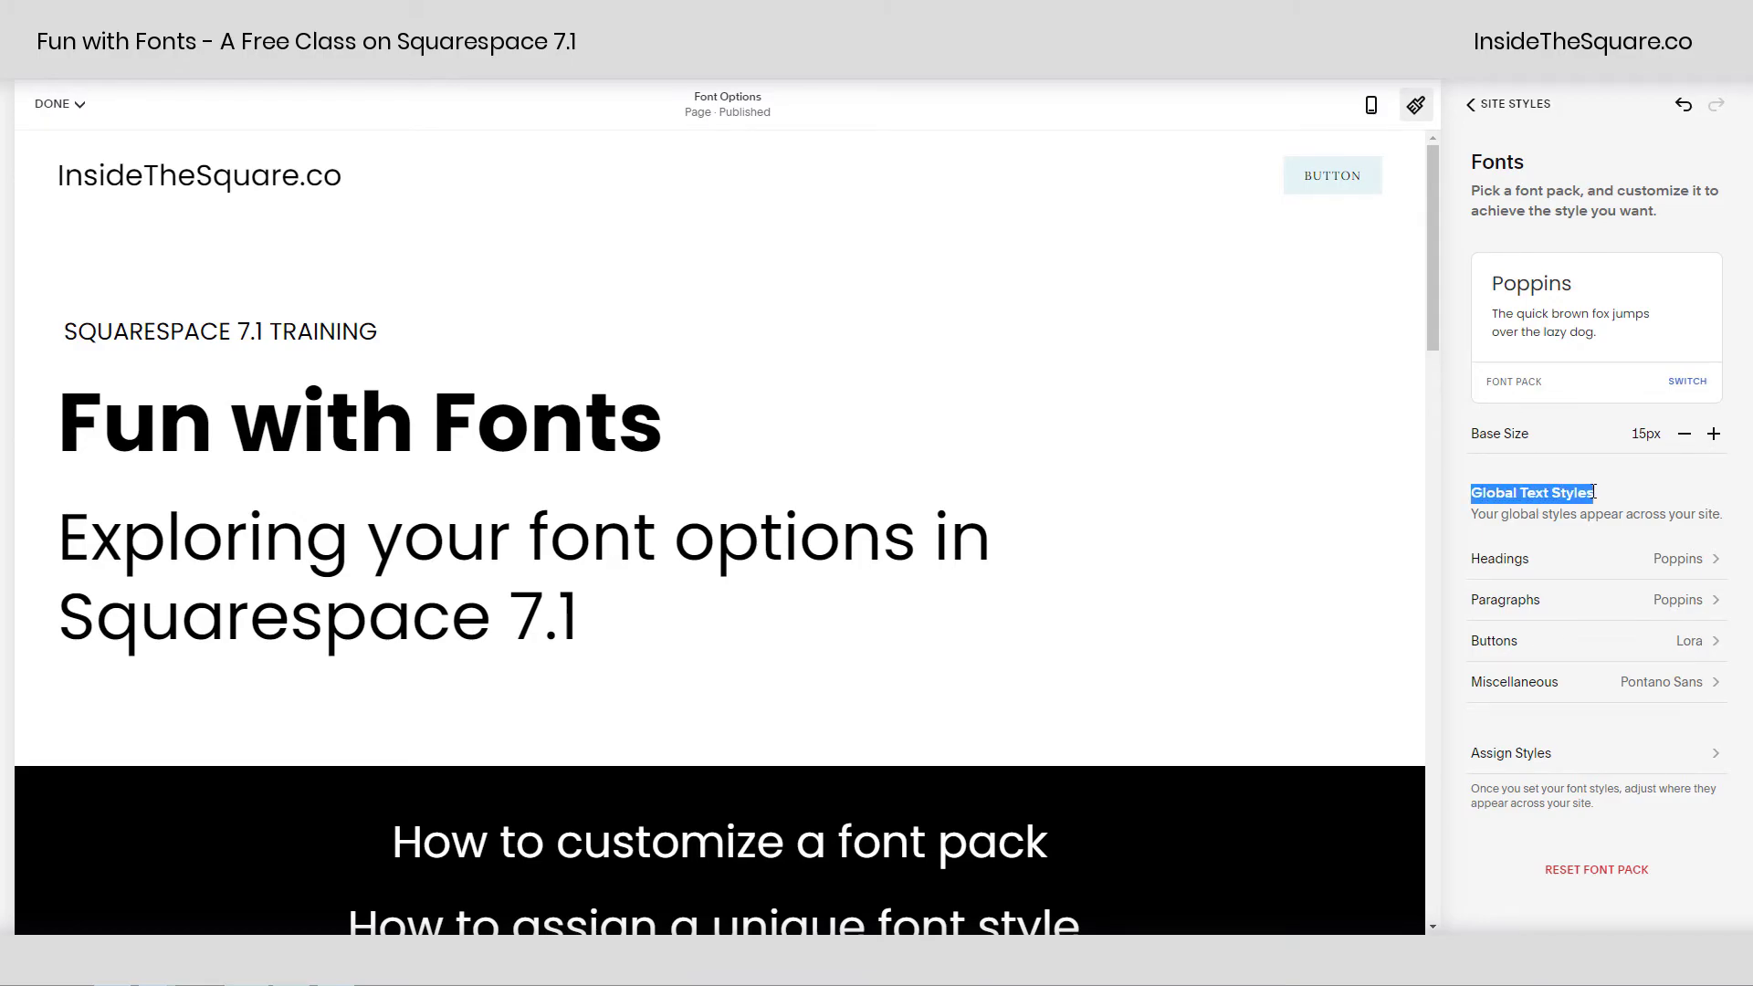
click(1709, 495)
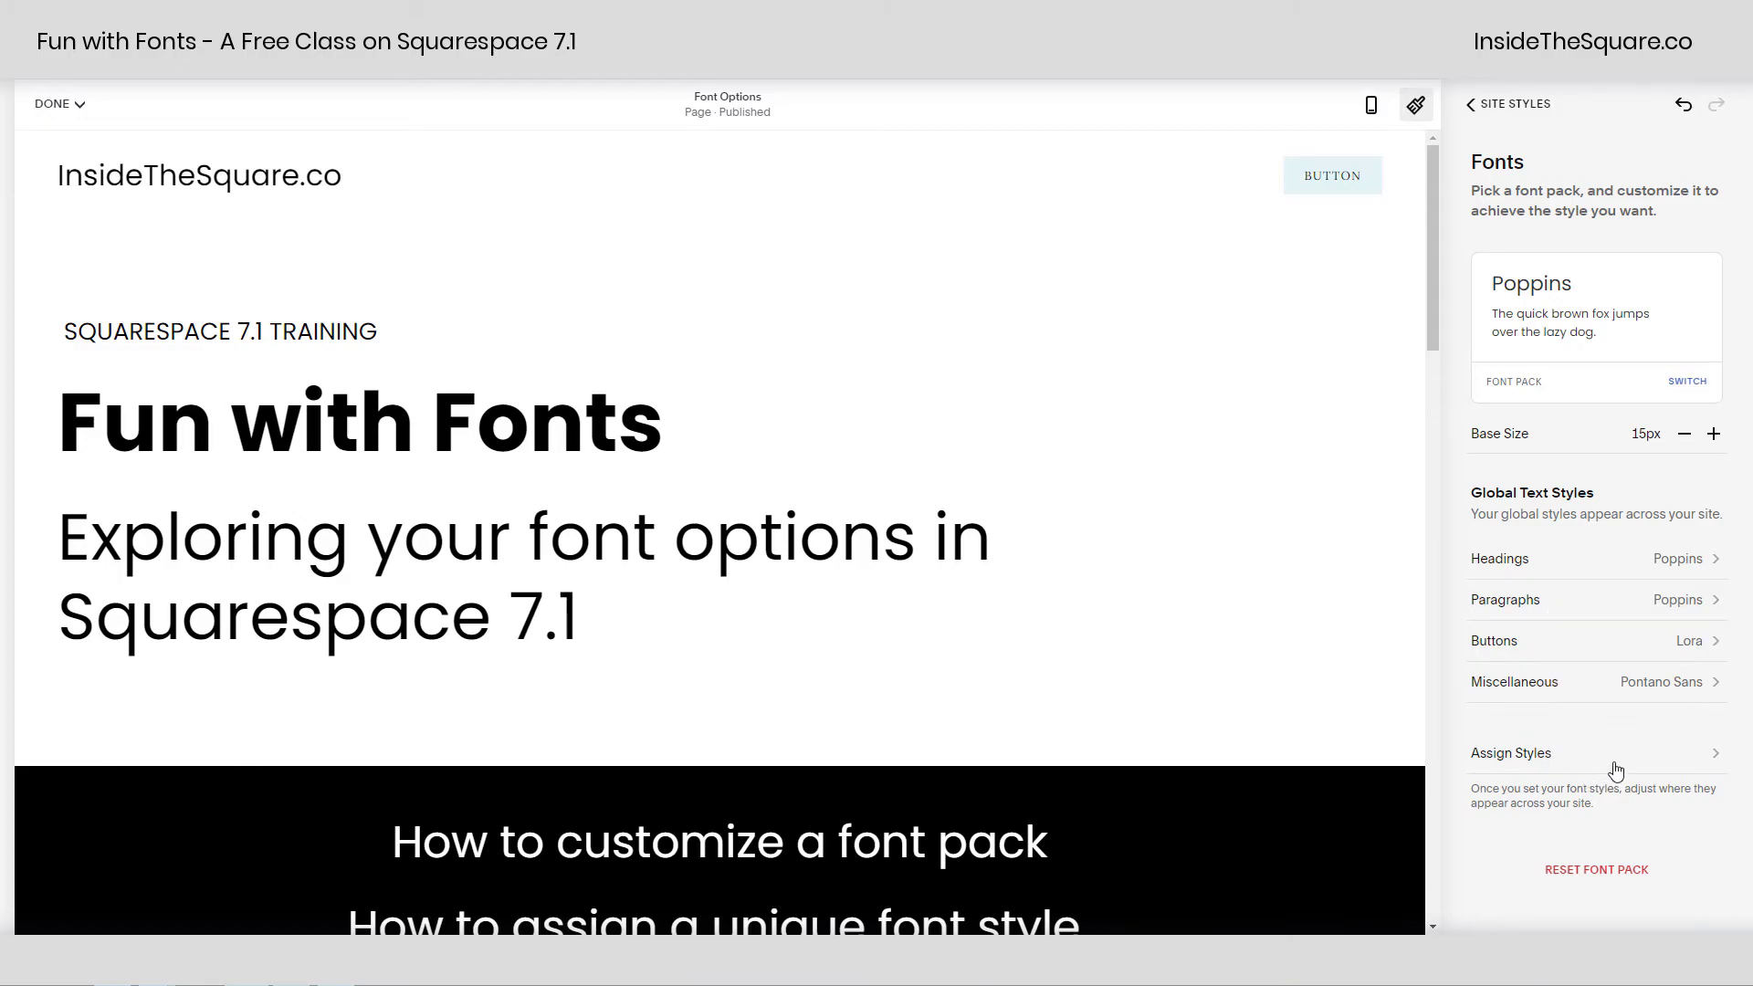
Open Assign Styles and check which font the quote source uses
scroll(1316, 675, down, 5)
scroll(939, 691, down, 5)
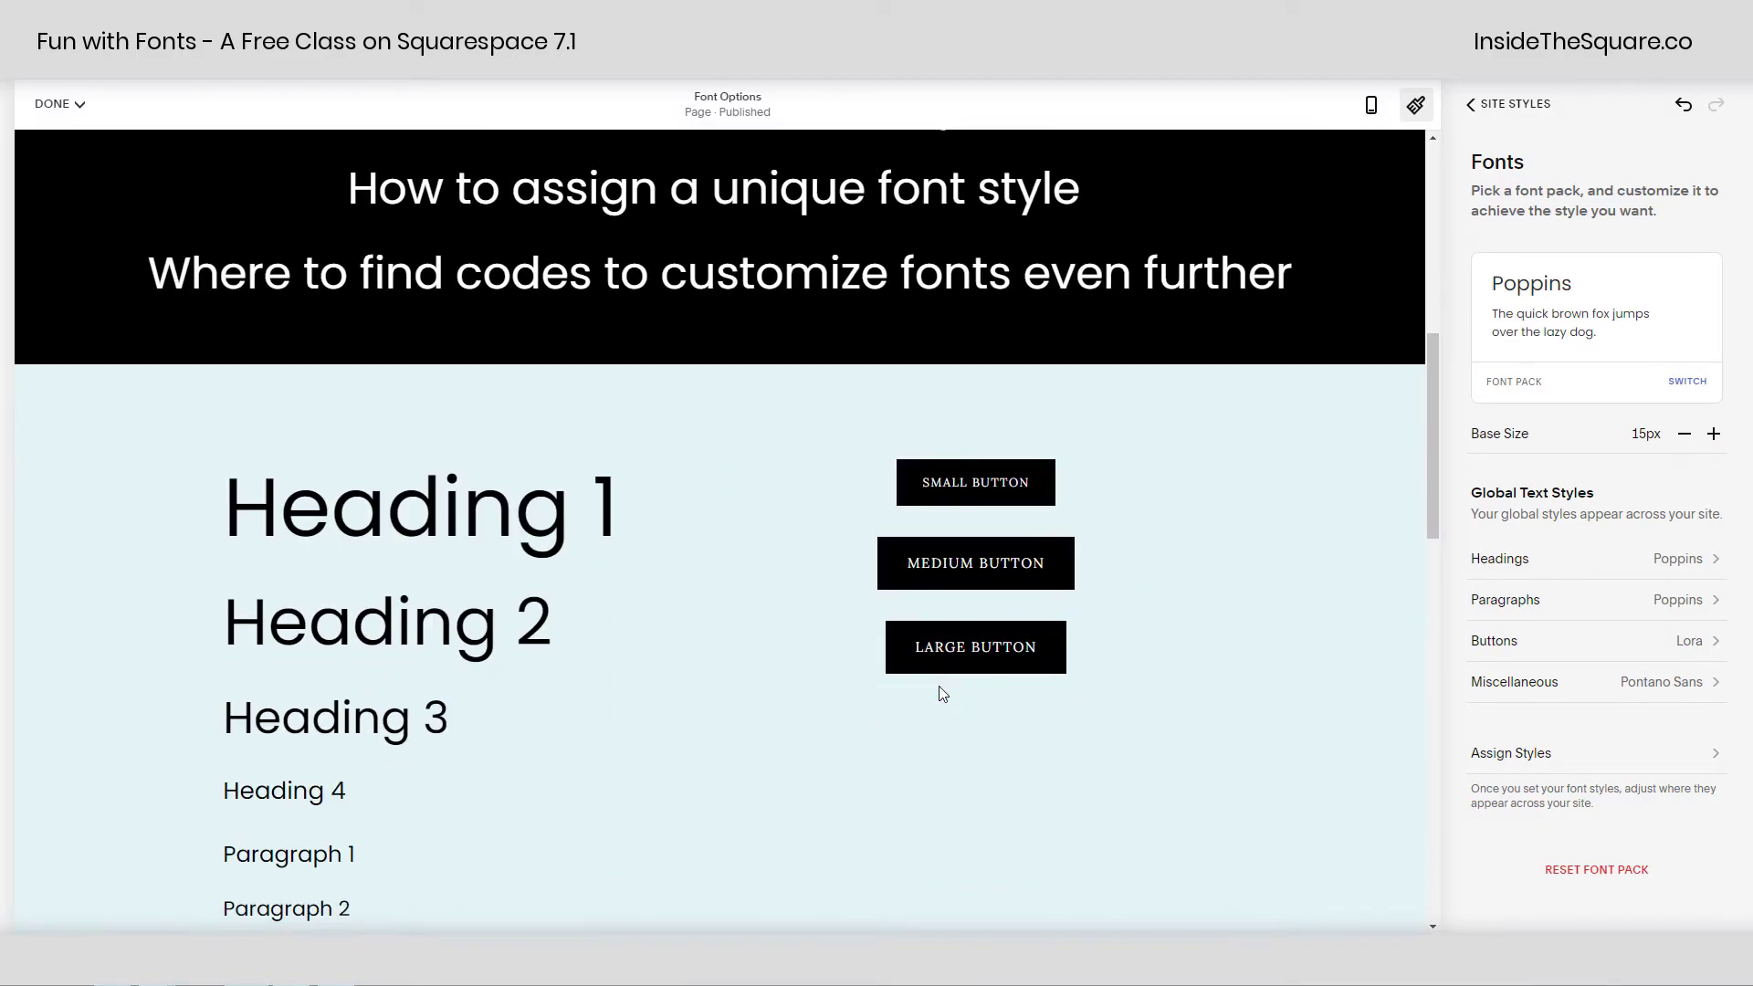
scroll(639, 672, down, 2)
scroll(566, 664, down, 3)
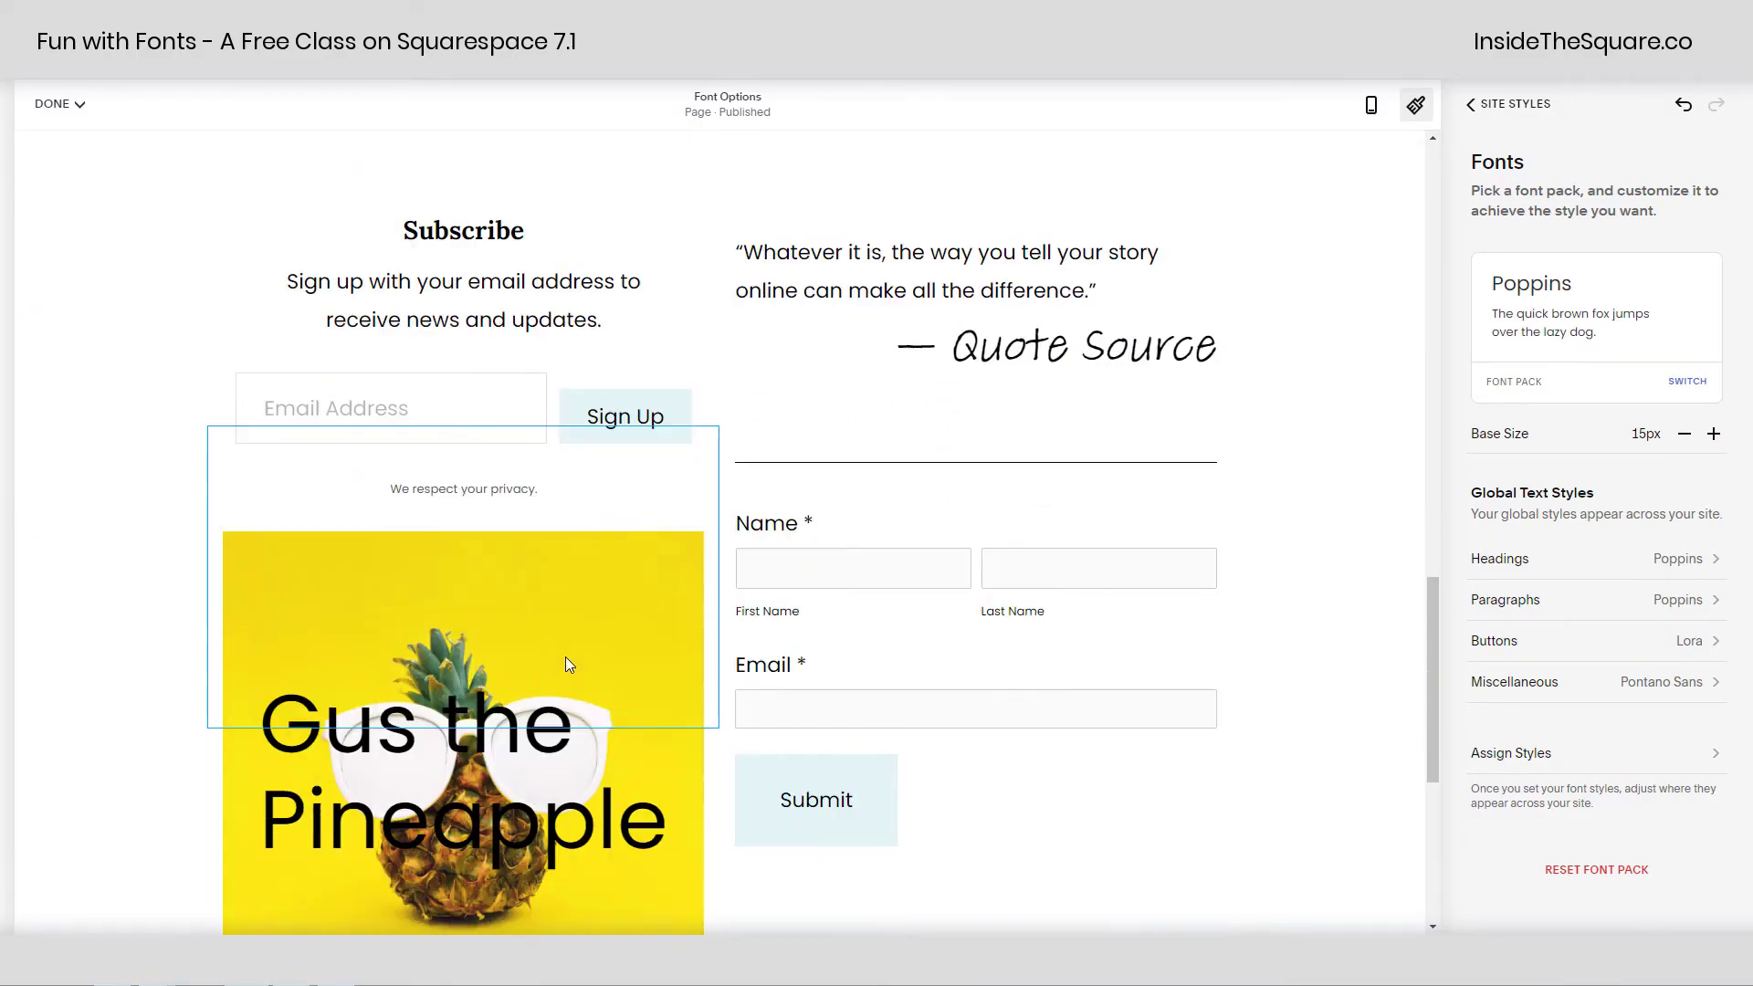
scroll(767, 665, up, 3)
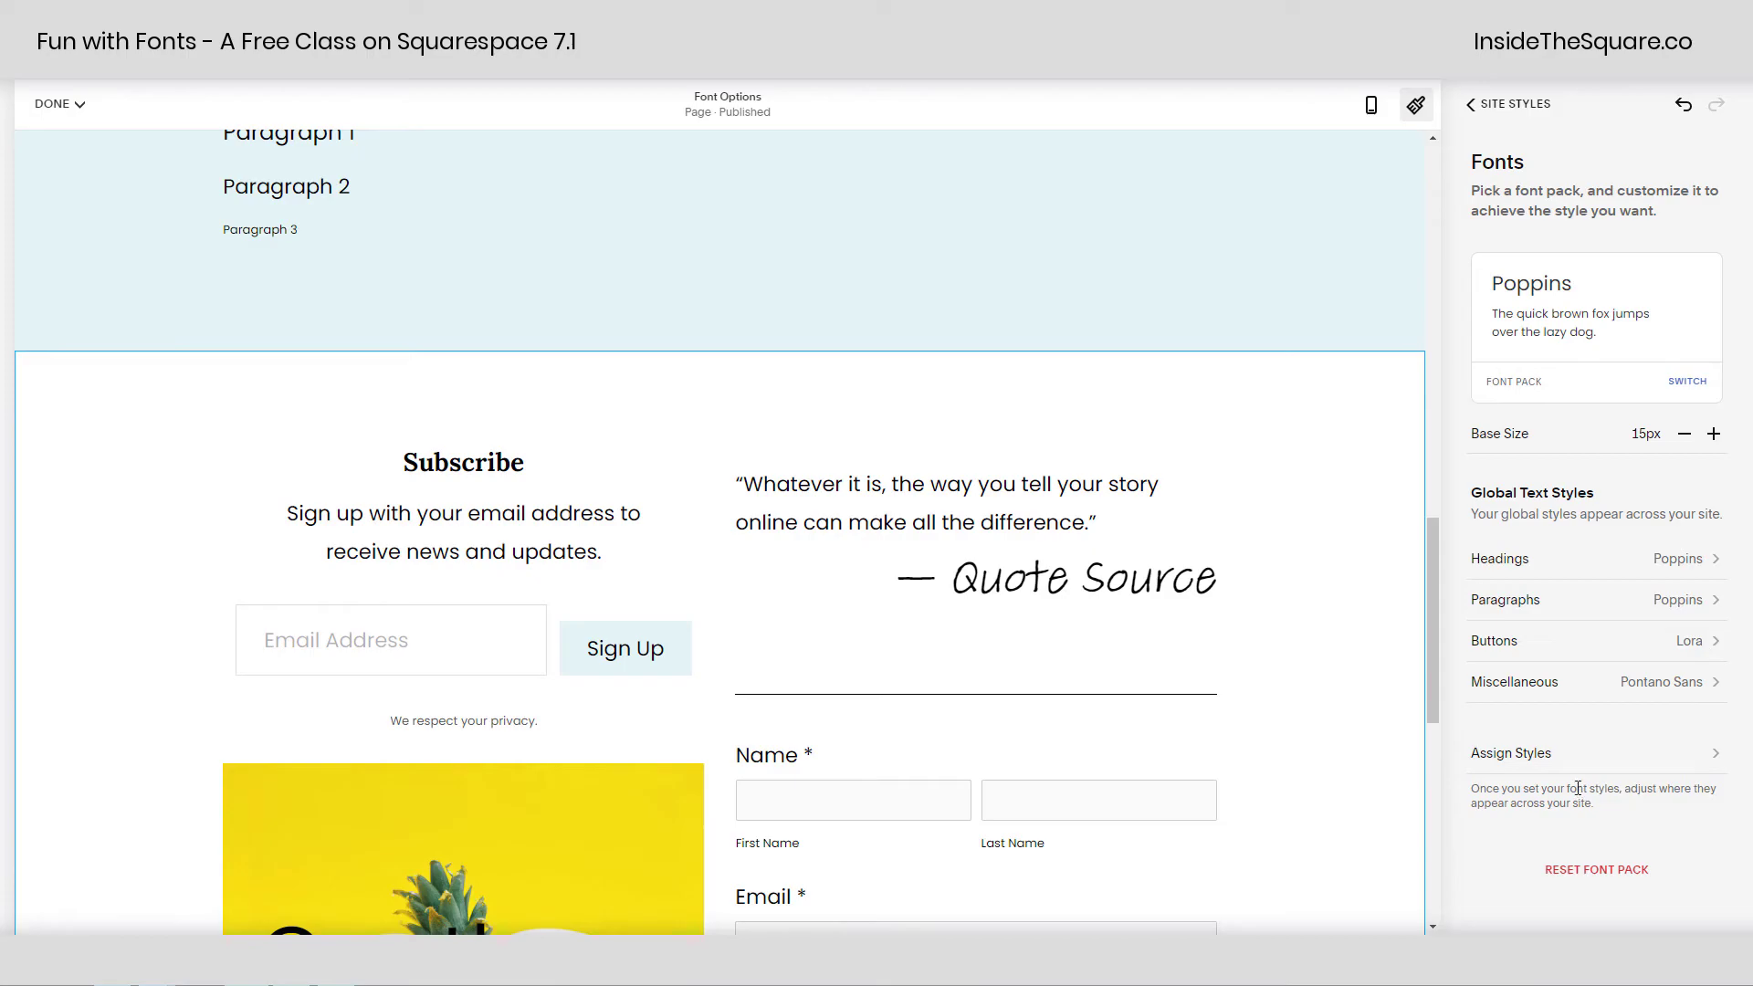
click(1563, 765)
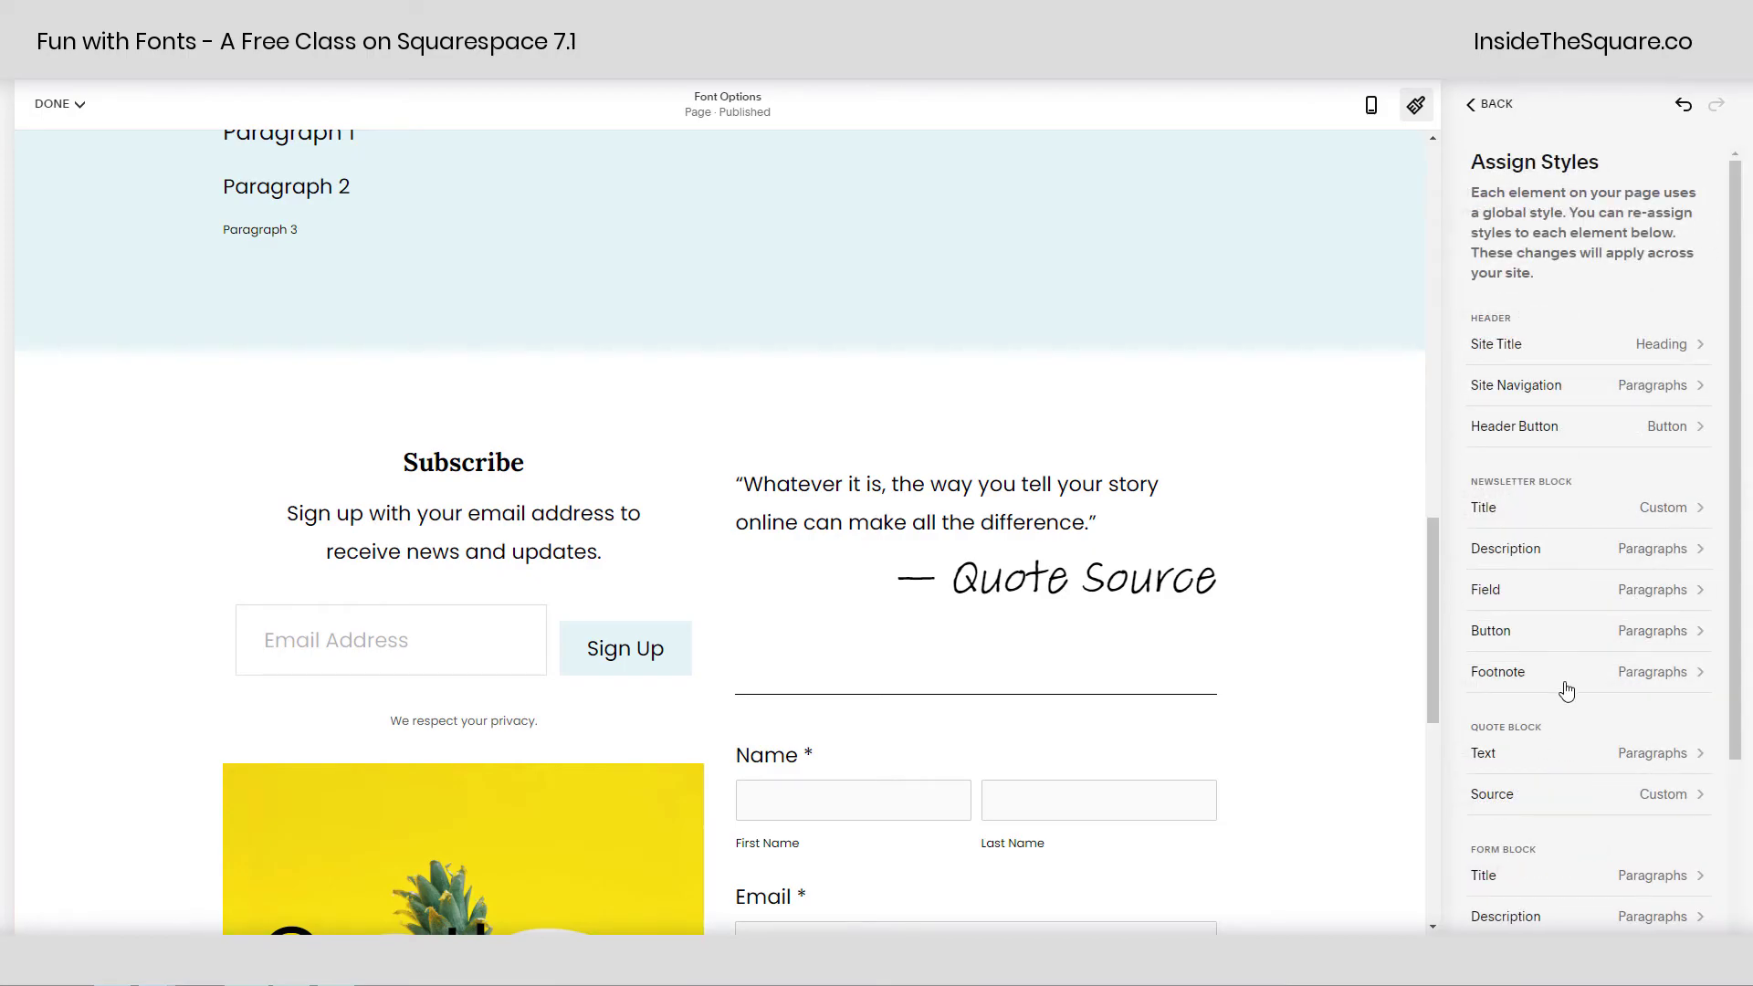
click(980, 561)
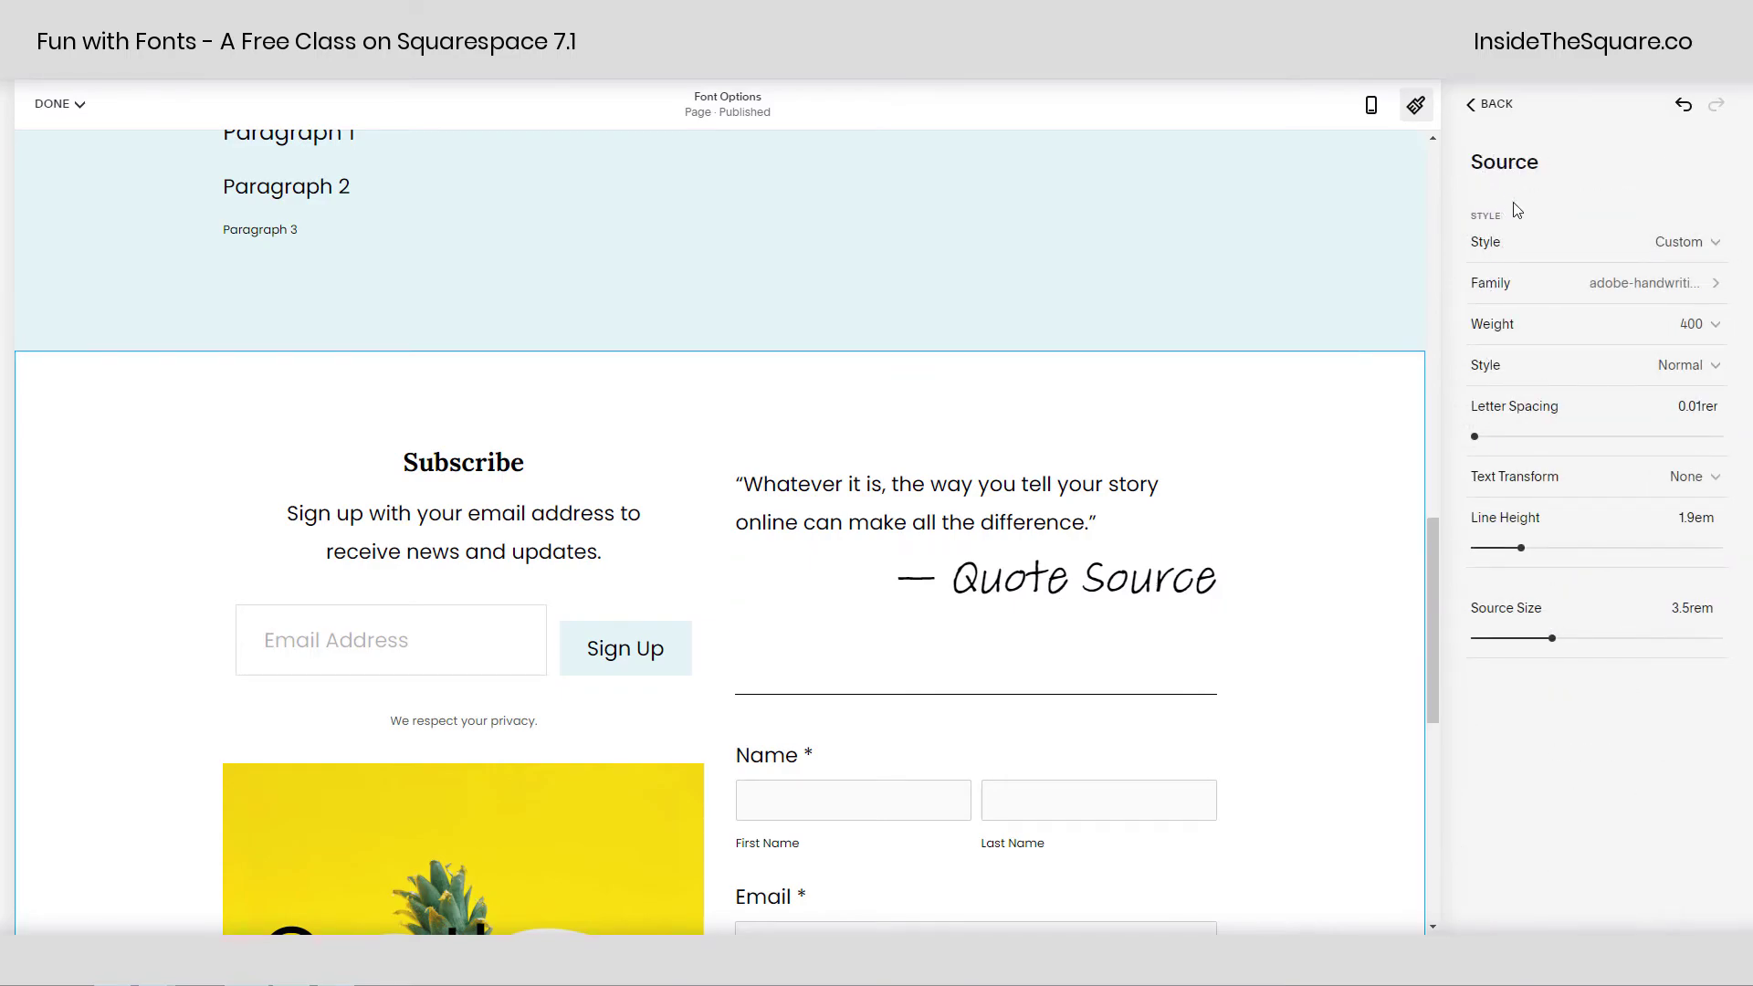
click(1531, 286)
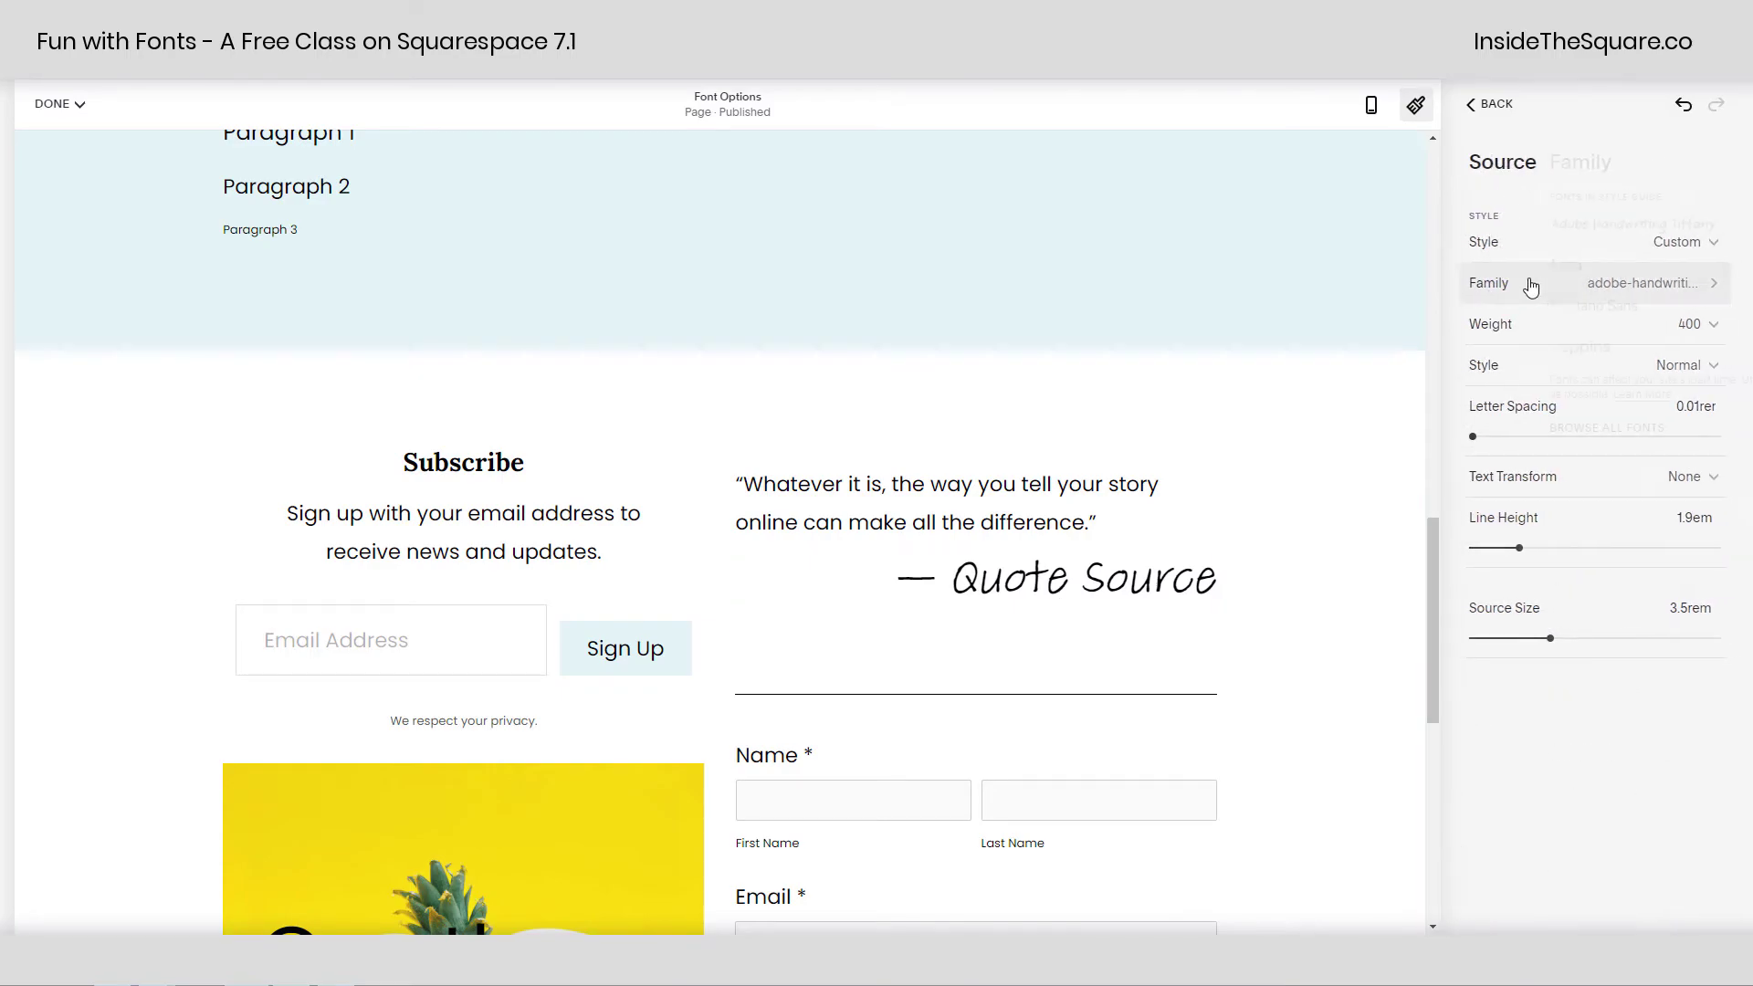
click(1488, 104)
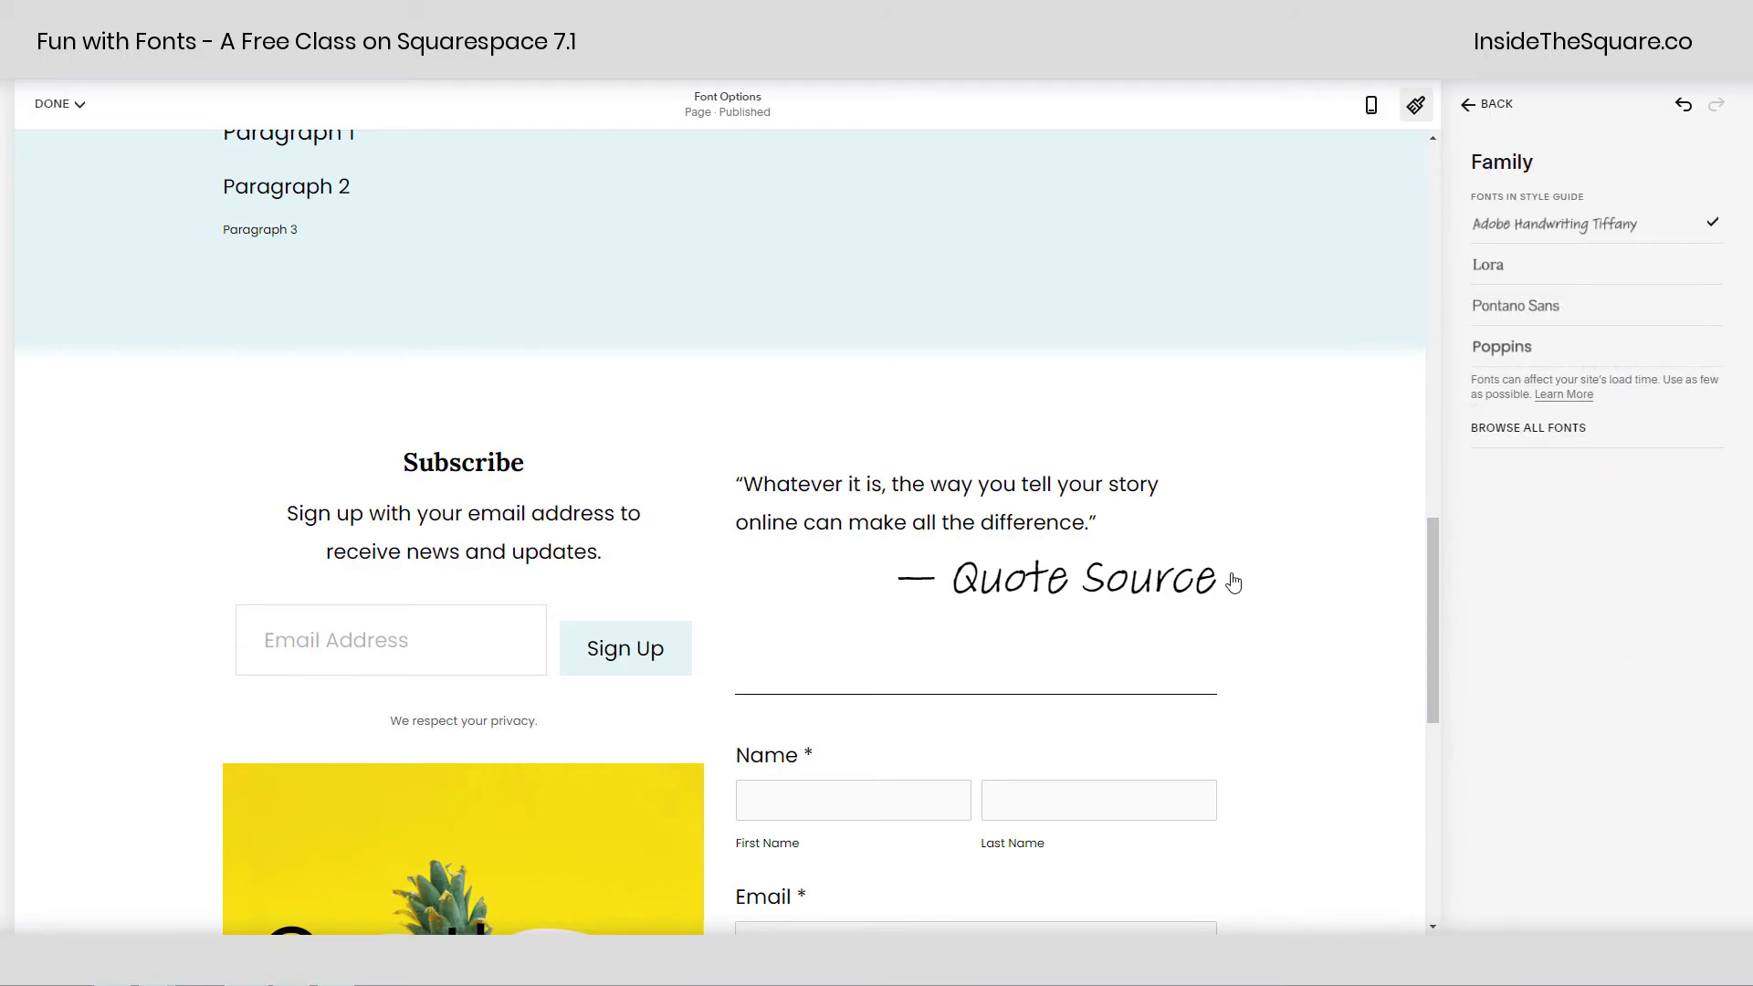
Switch the quote text from Paragraphs to a Custom Poppins style at 1.5rem
click(1101, 508)
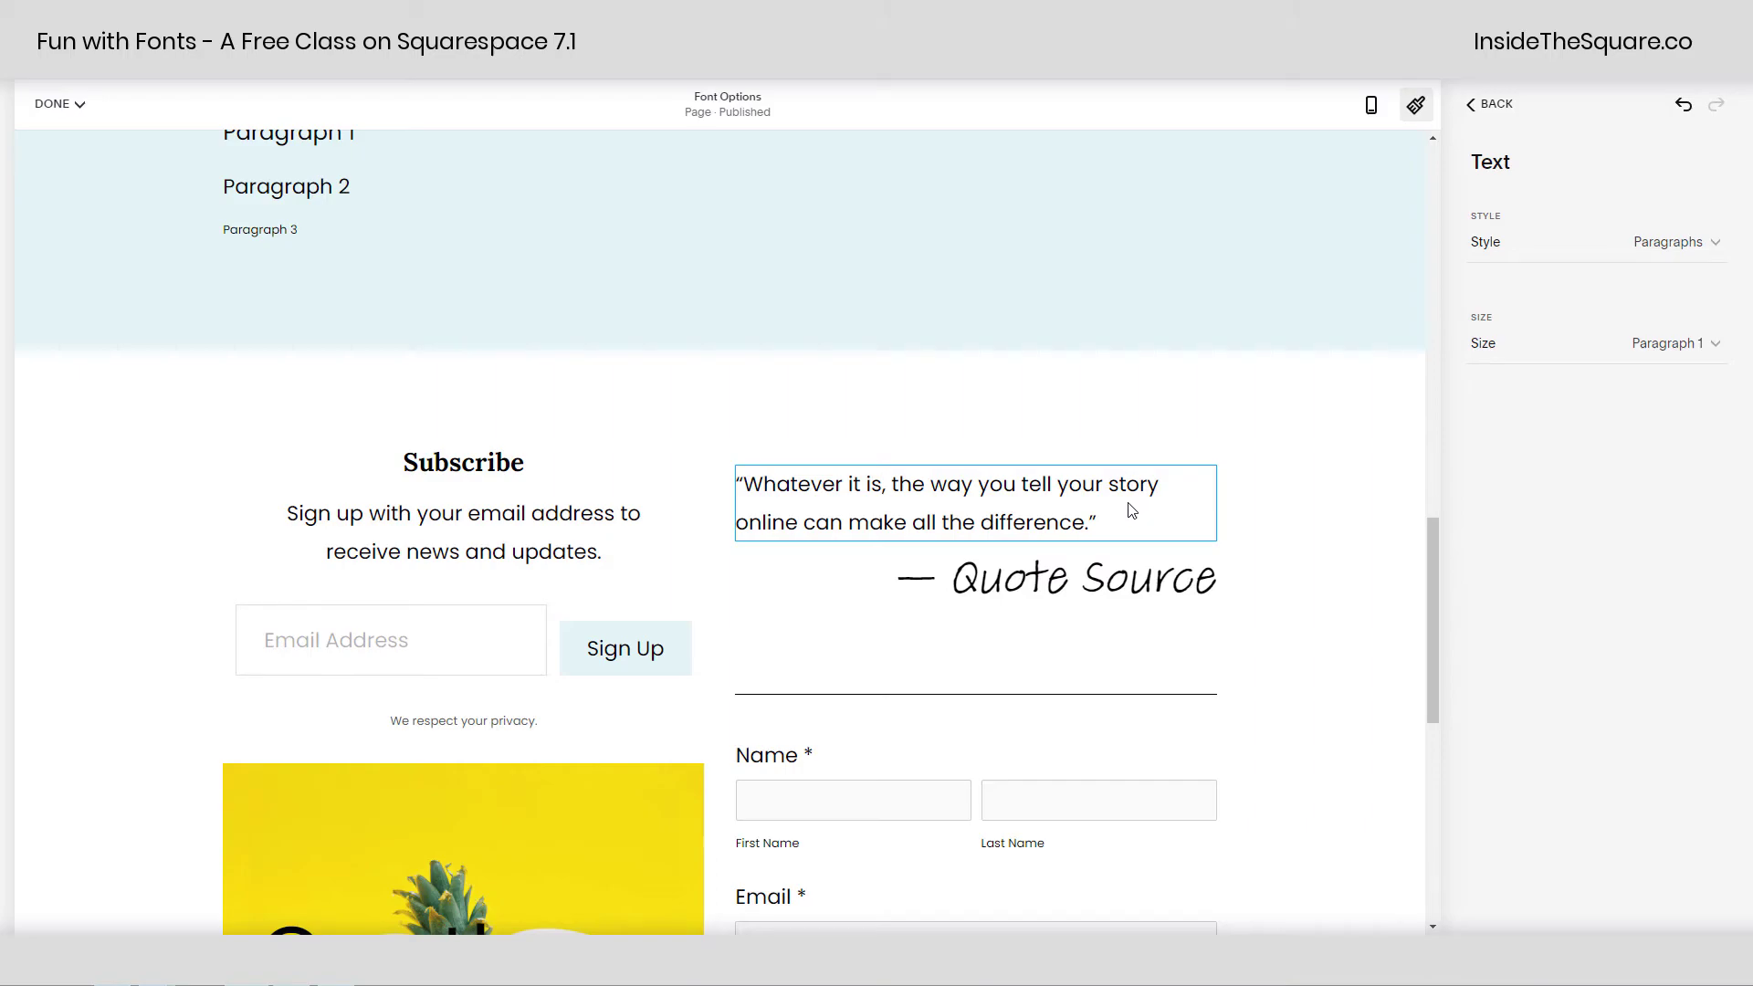
click(1678, 246)
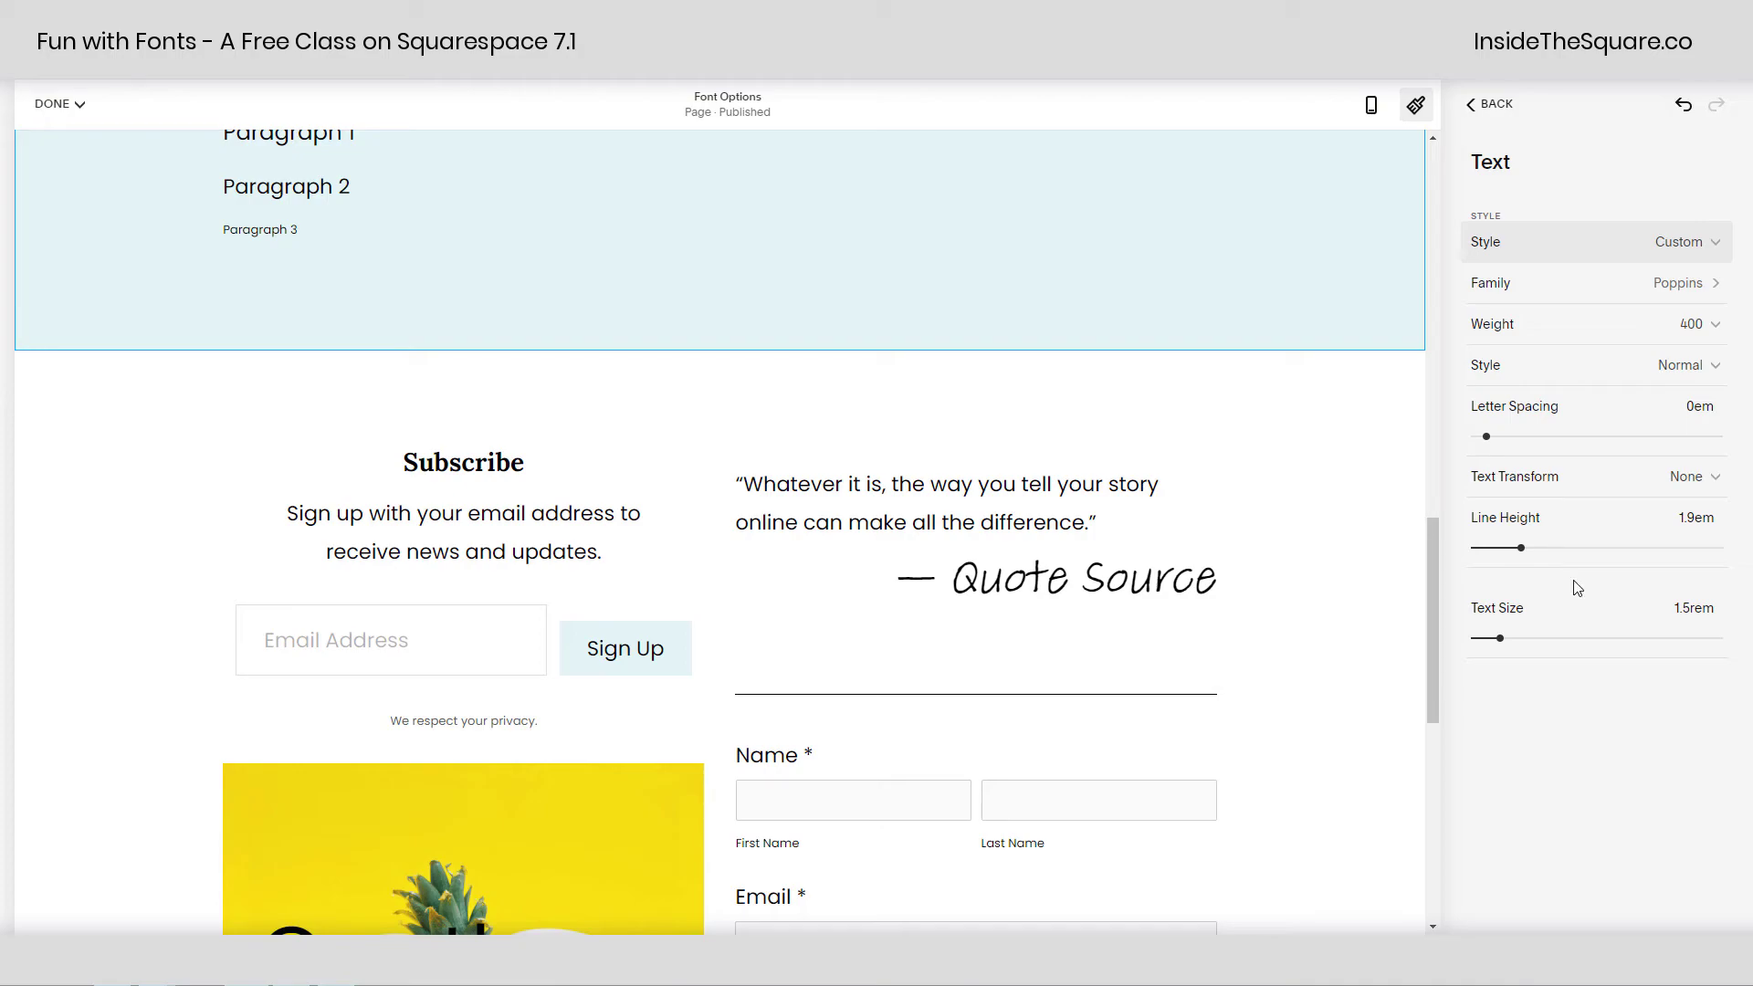
click(1485, 105)
Save the font changes, then reopen Site Styles from the Font Options page editor
click(62, 104)
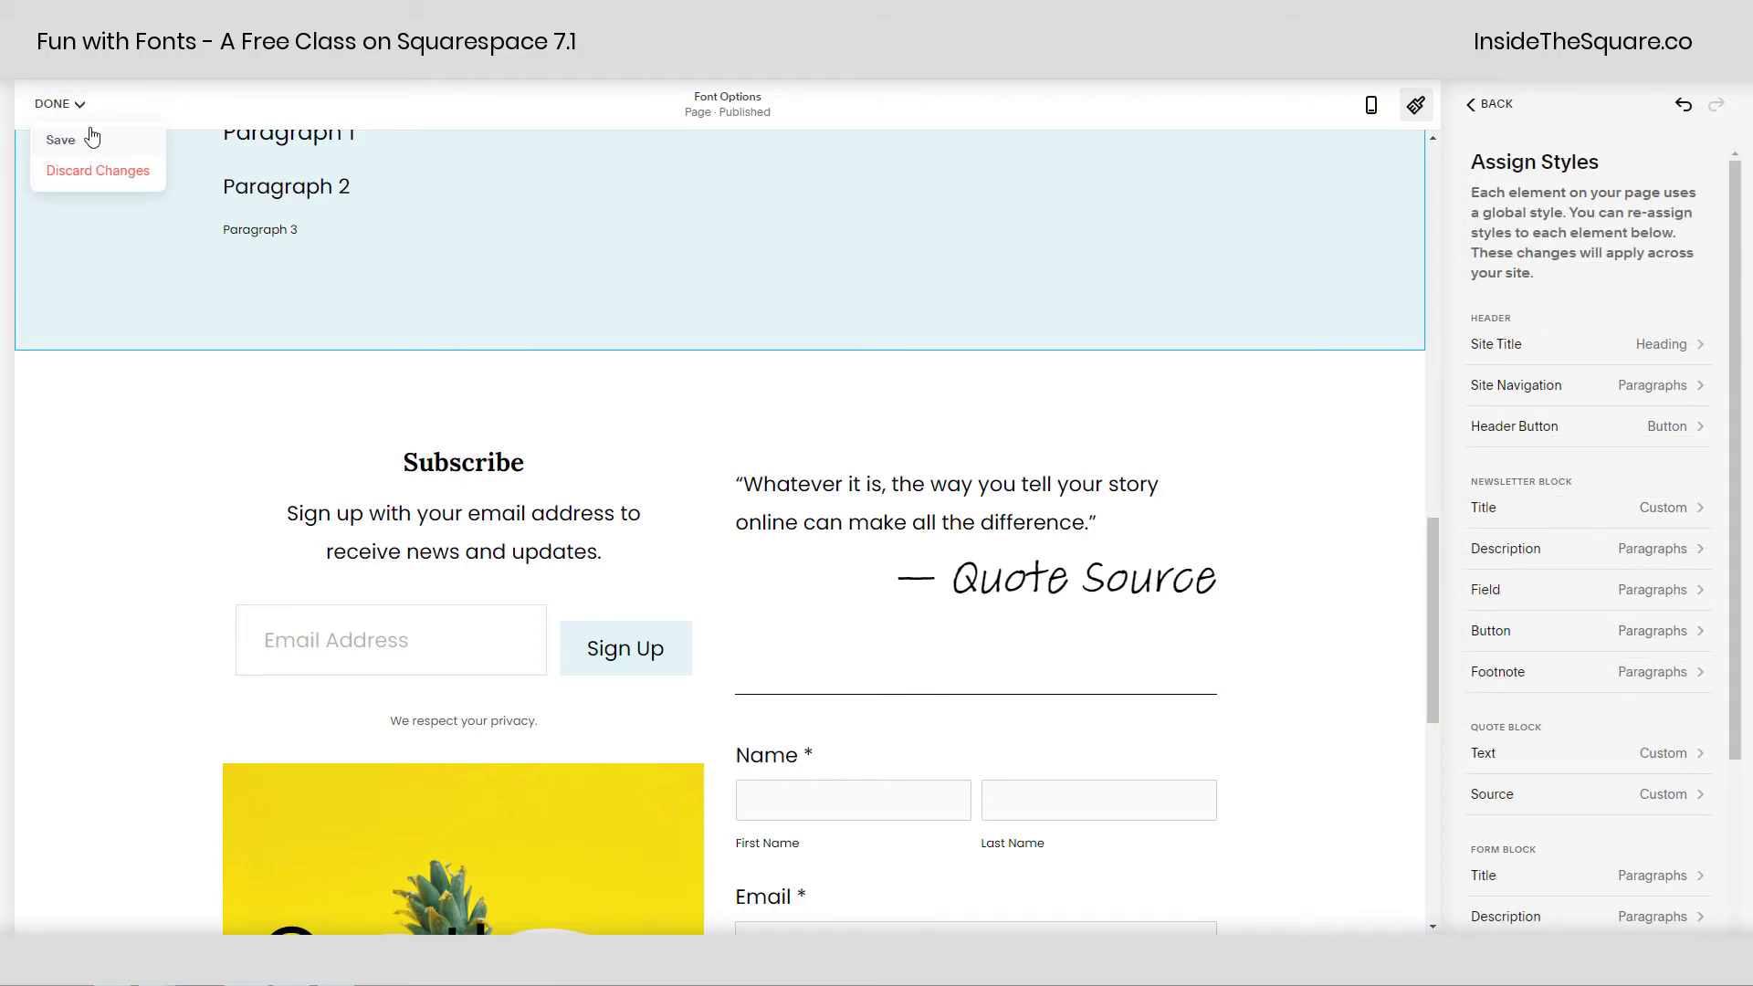
click(92, 139)
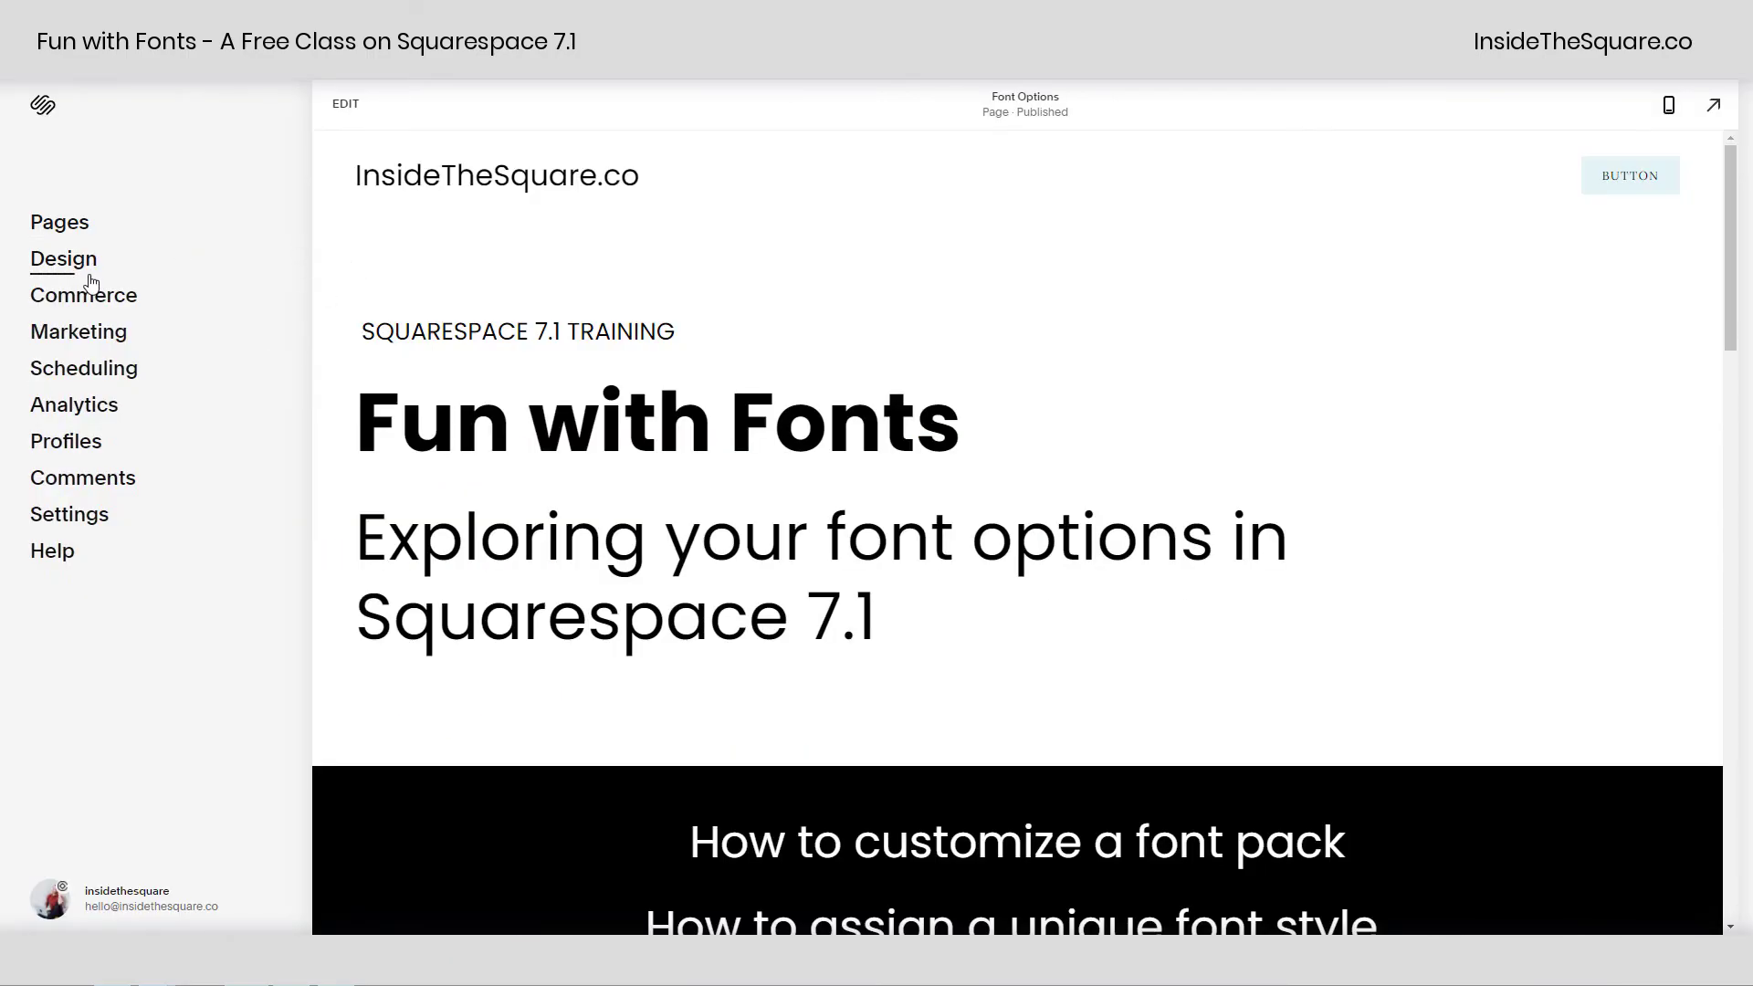
click(88, 268)
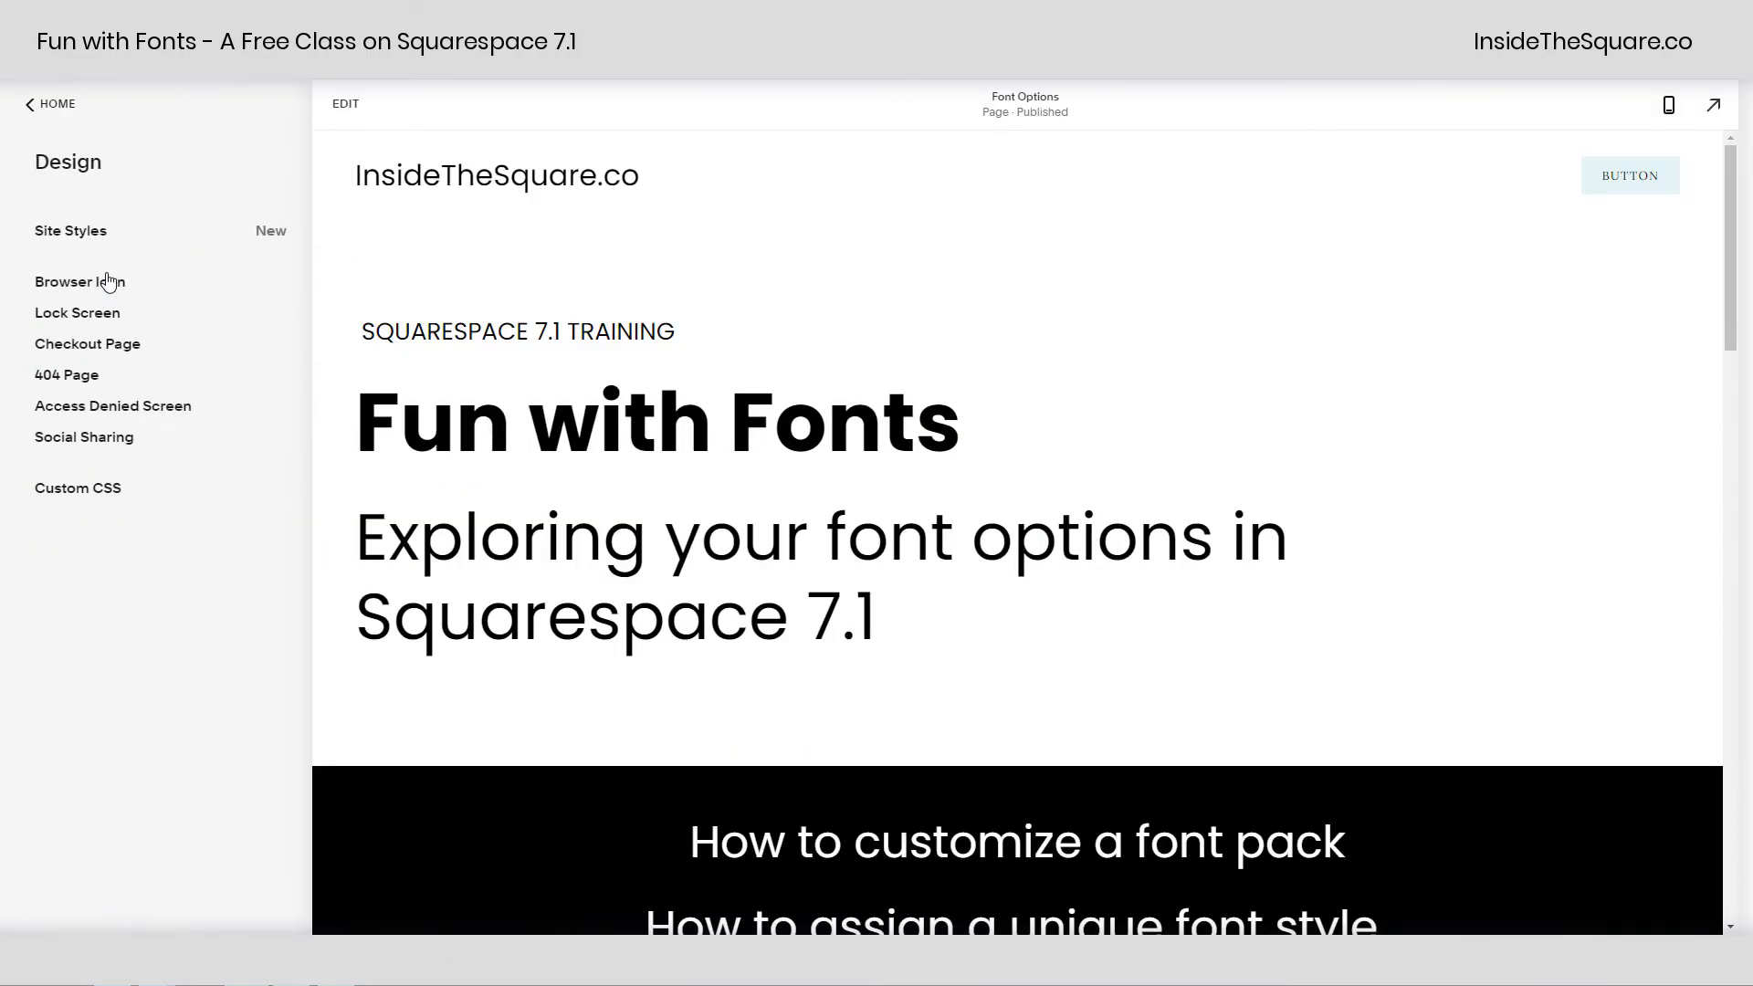
click(997, 392)
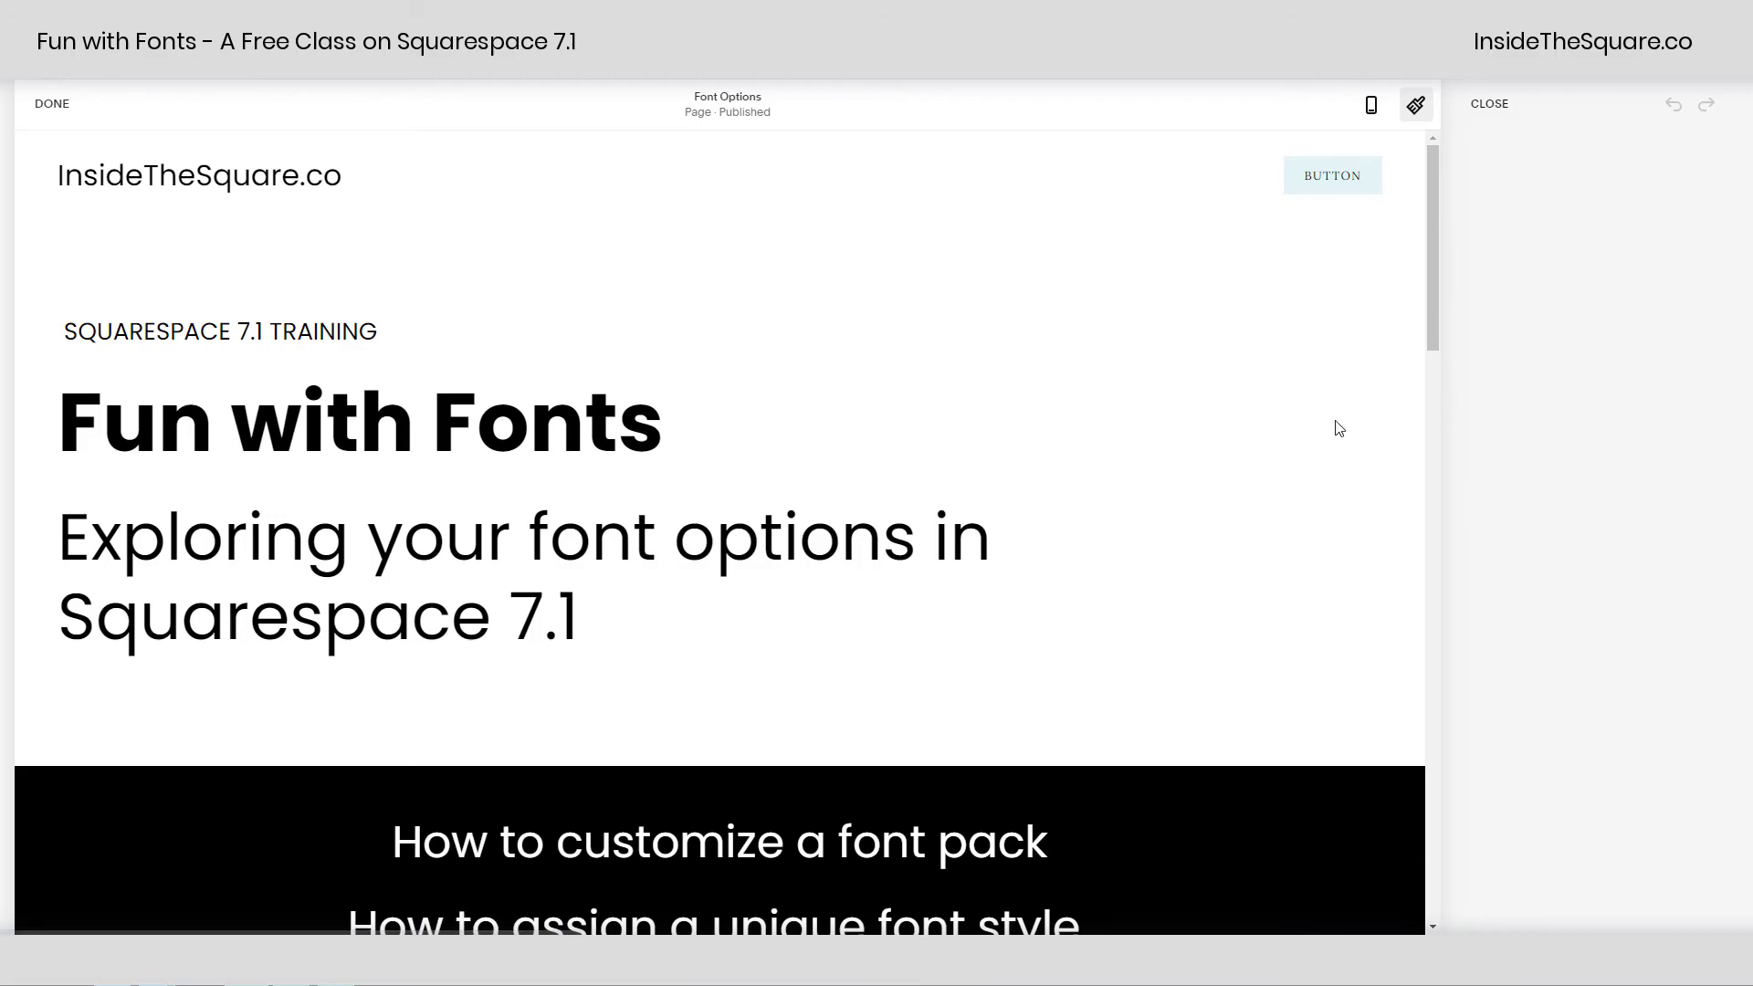
click(52, 103)
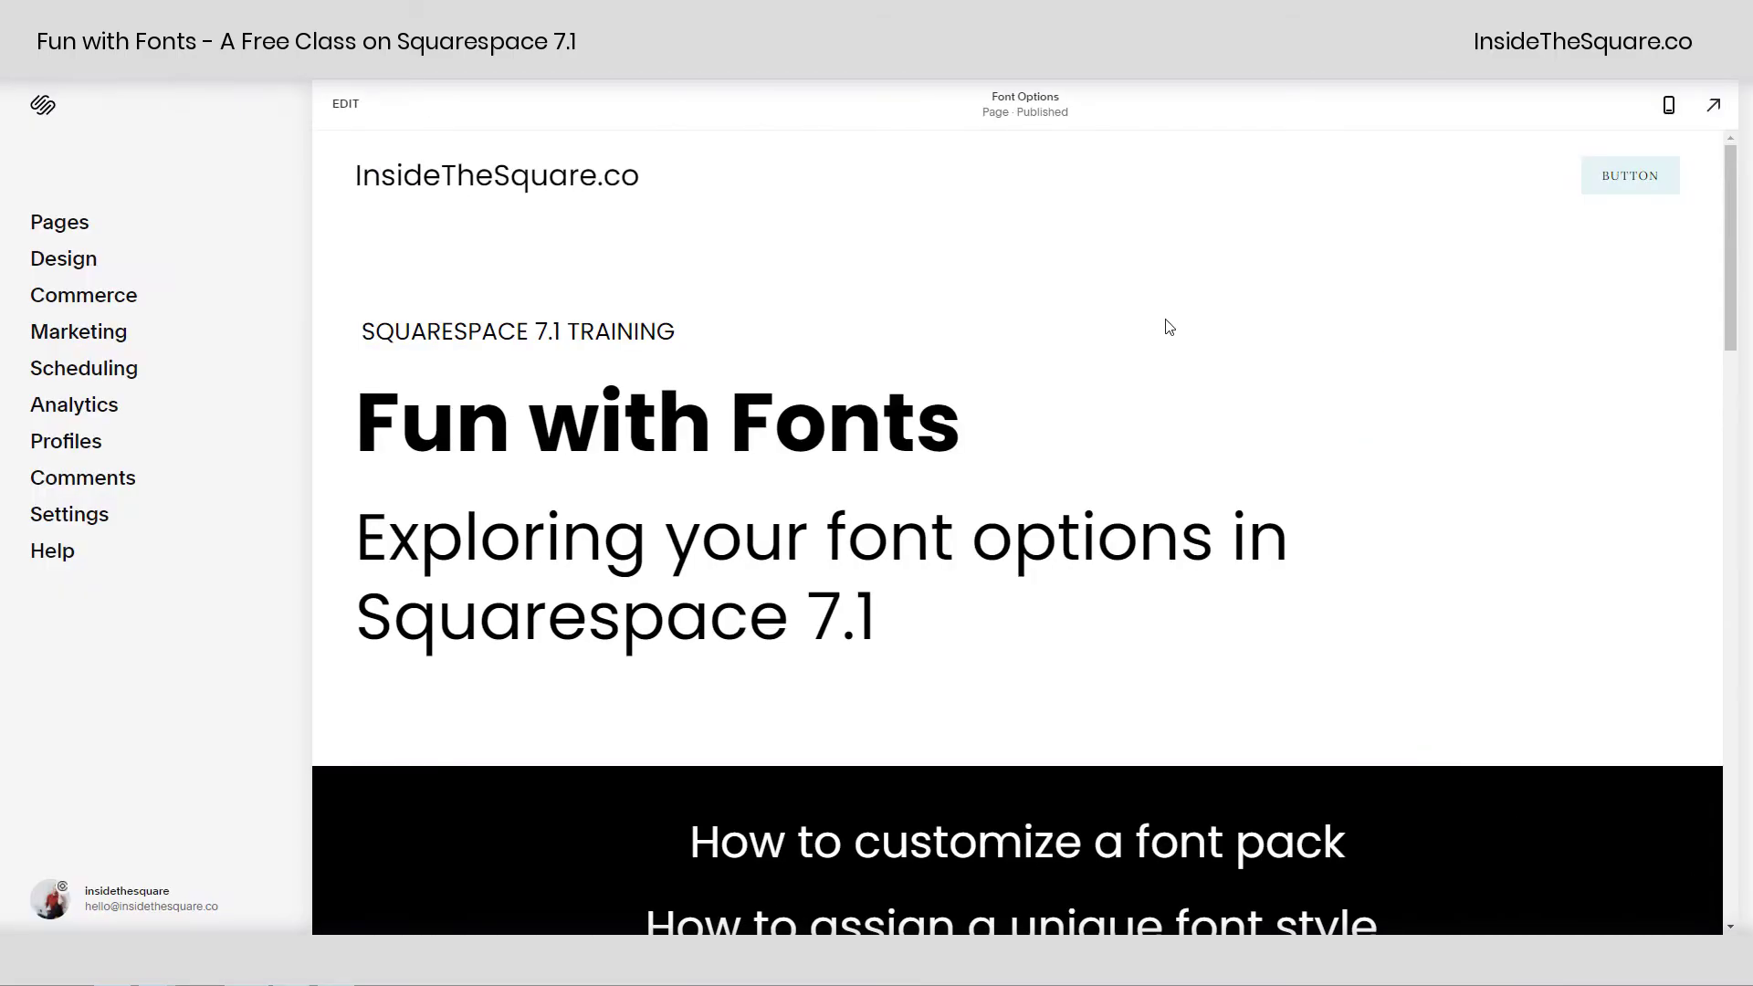
click(346, 106)
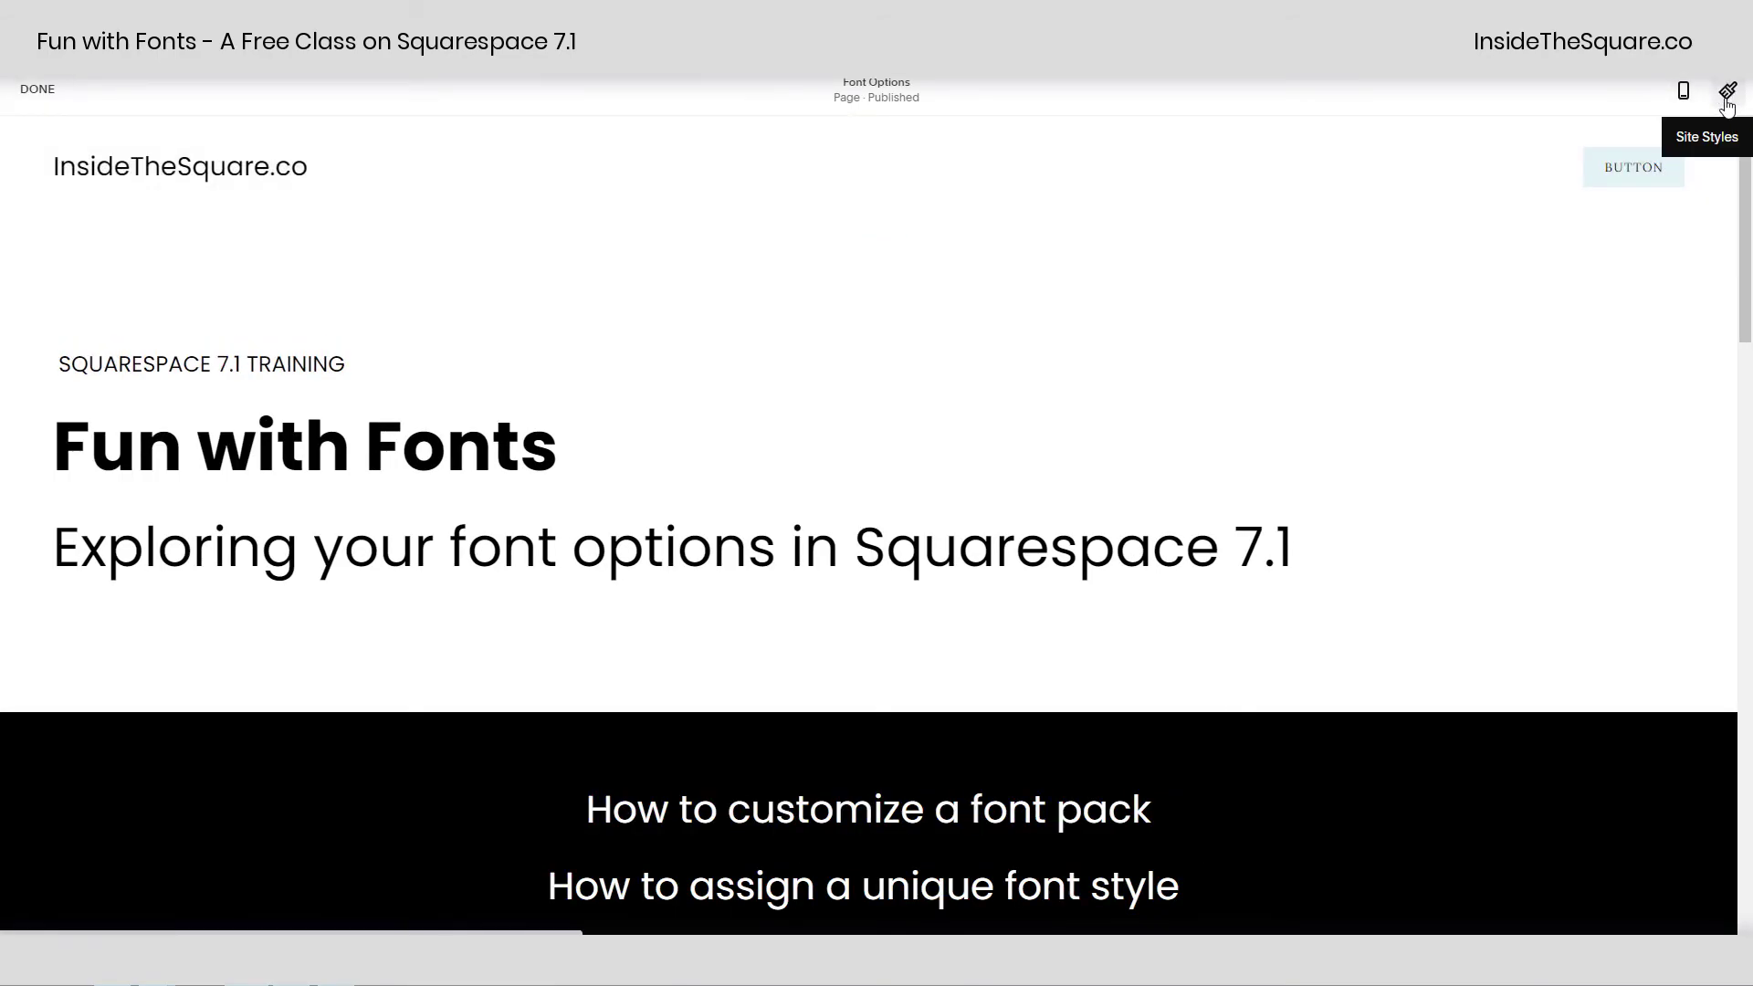
click(1727, 93)
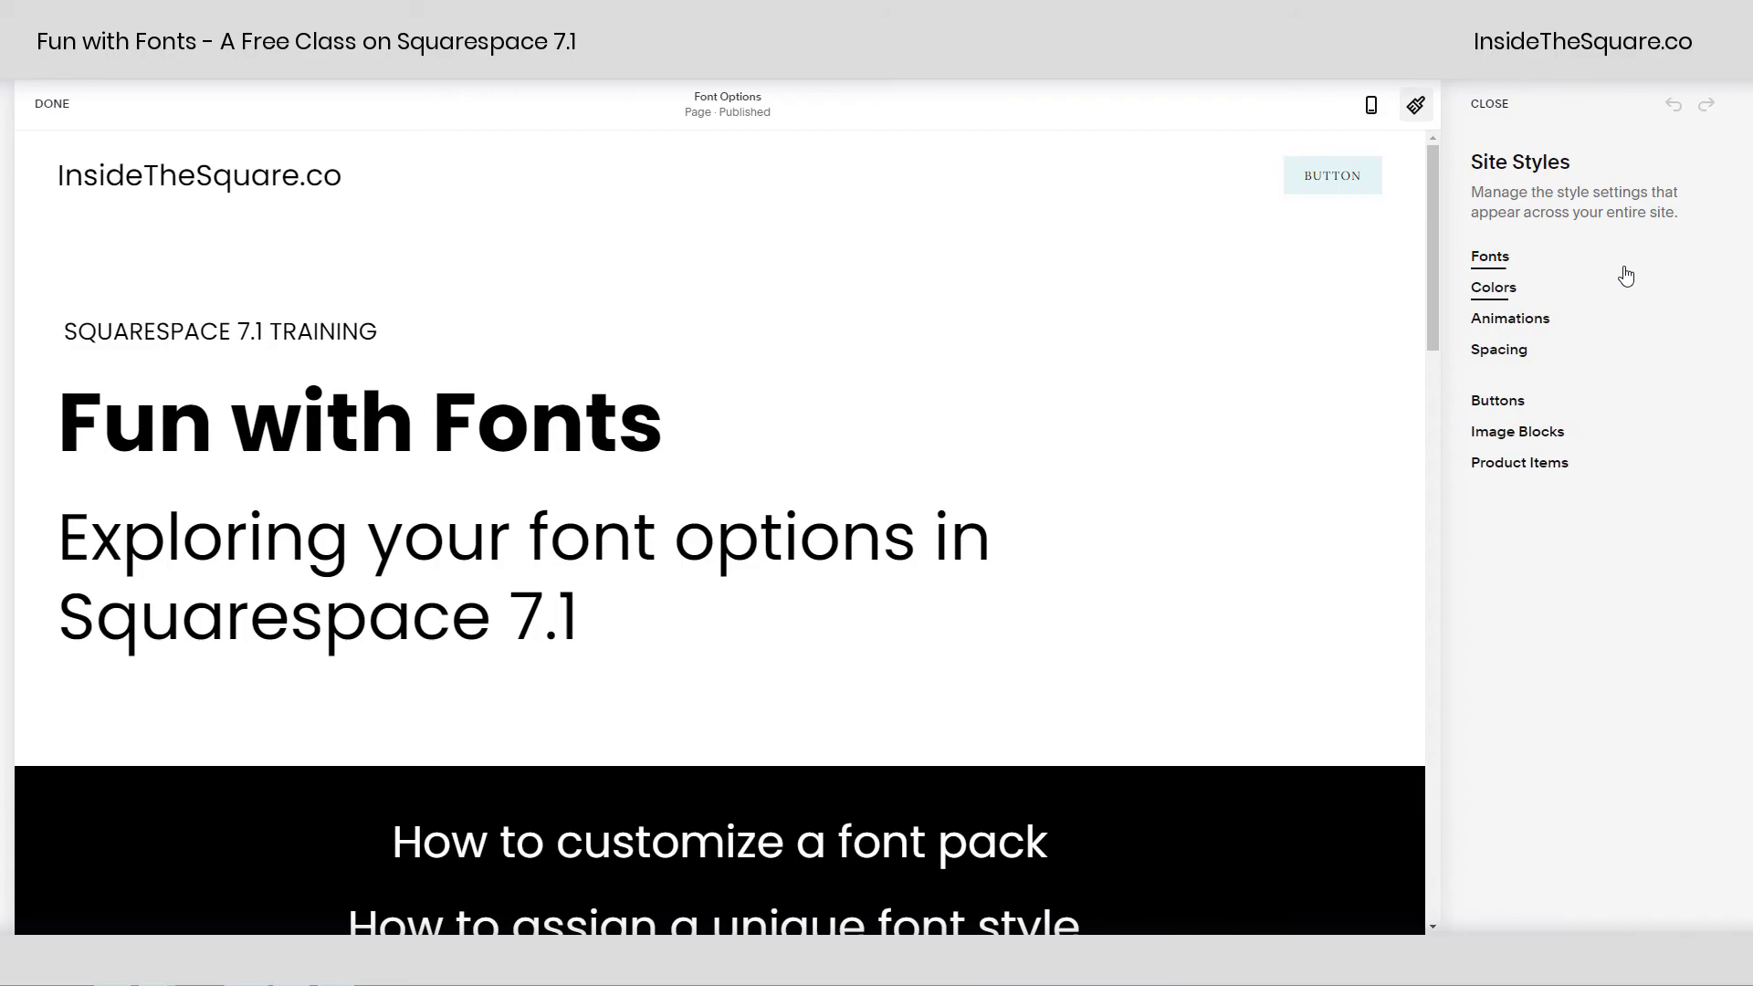
Show every font for the Headings family, with Poppins checked above Abel
click(1518, 260)
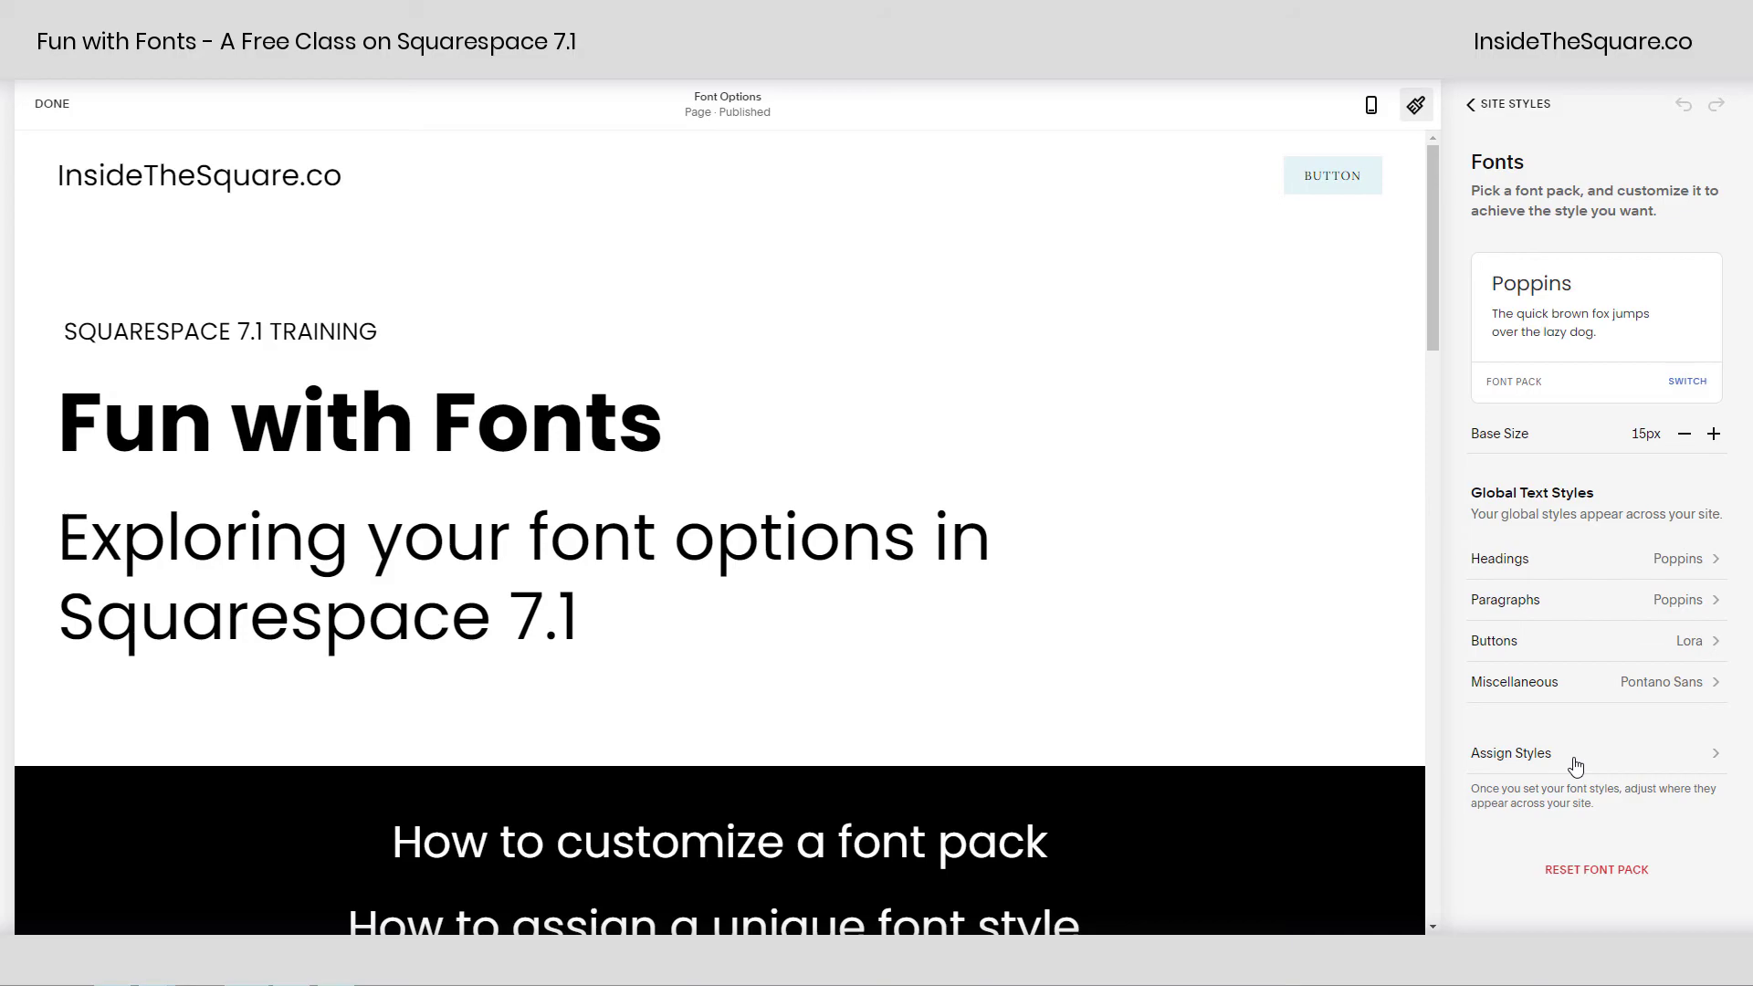
click(1523, 571)
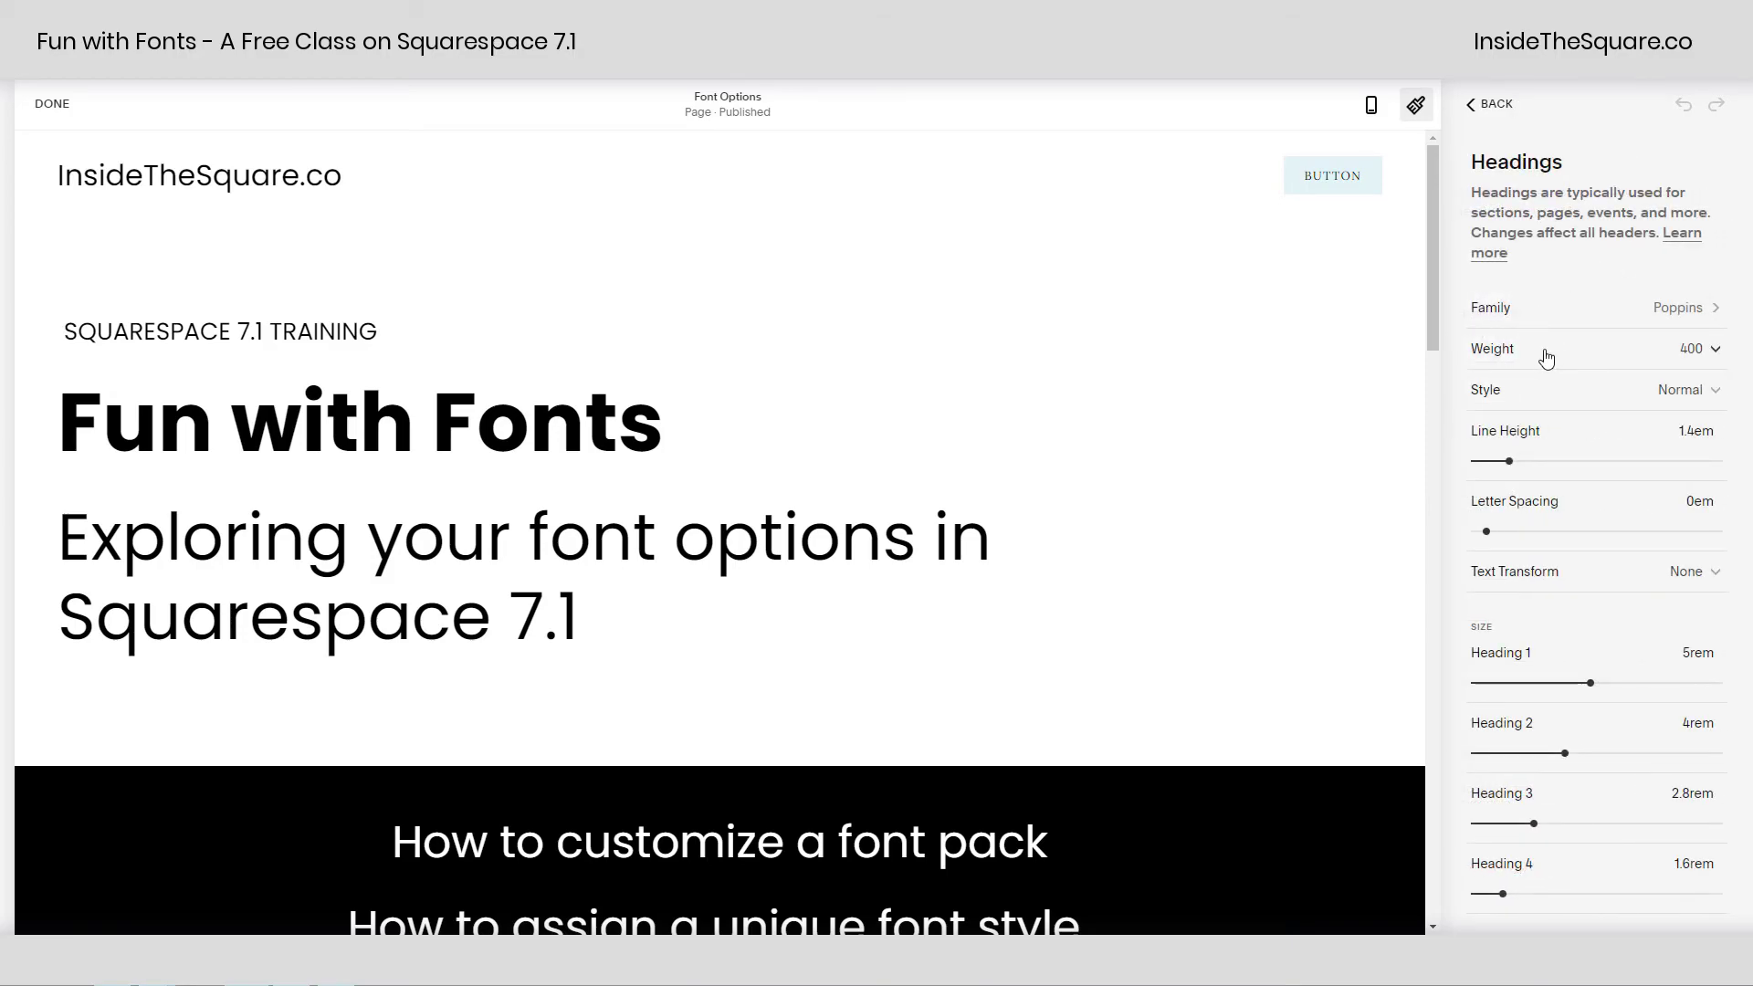
click(1519, 312)
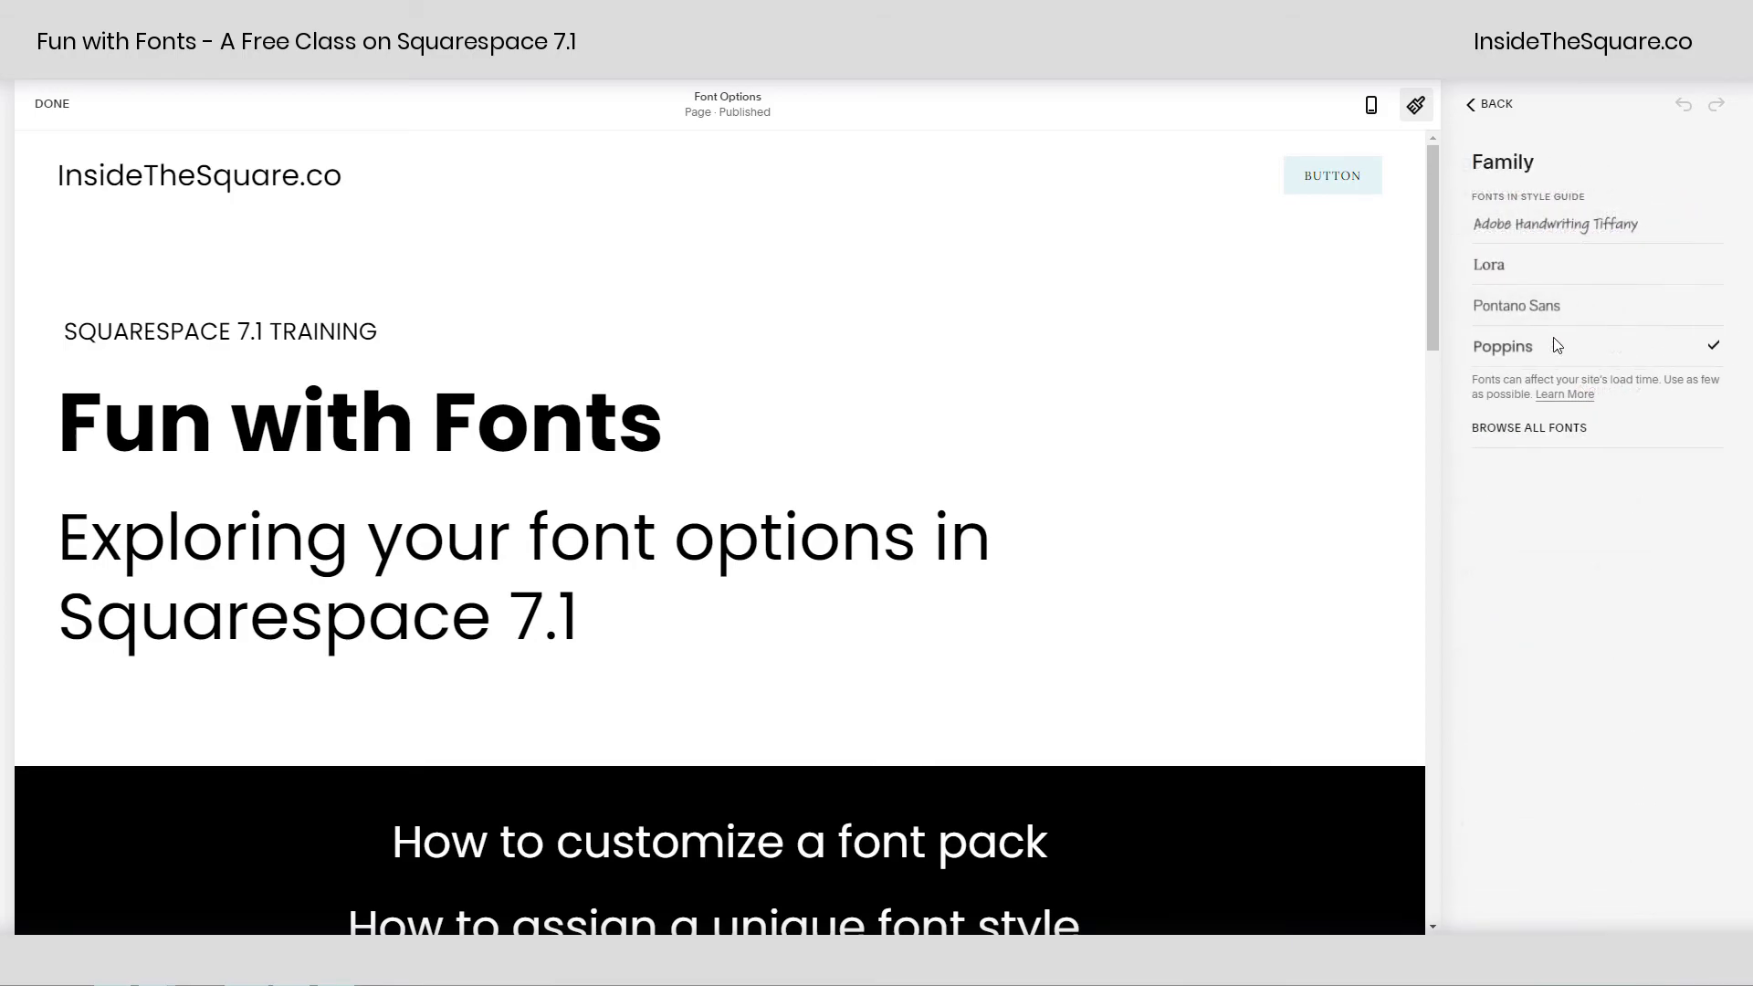
click(1546, 429)
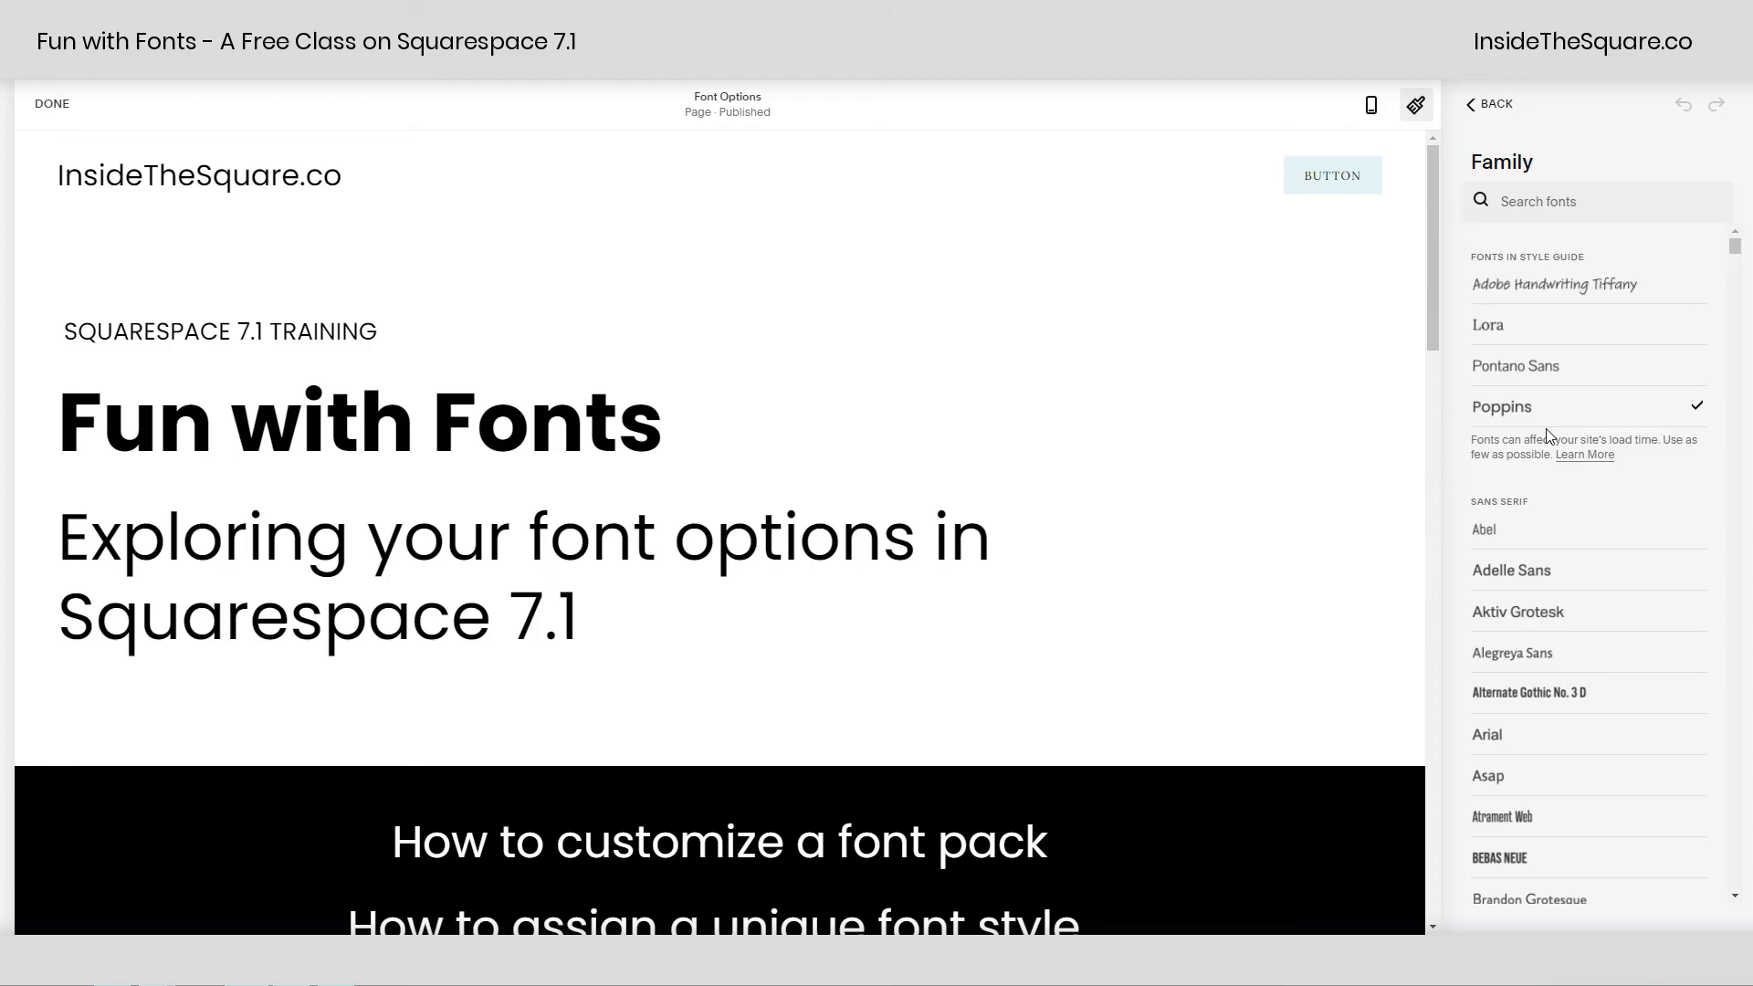